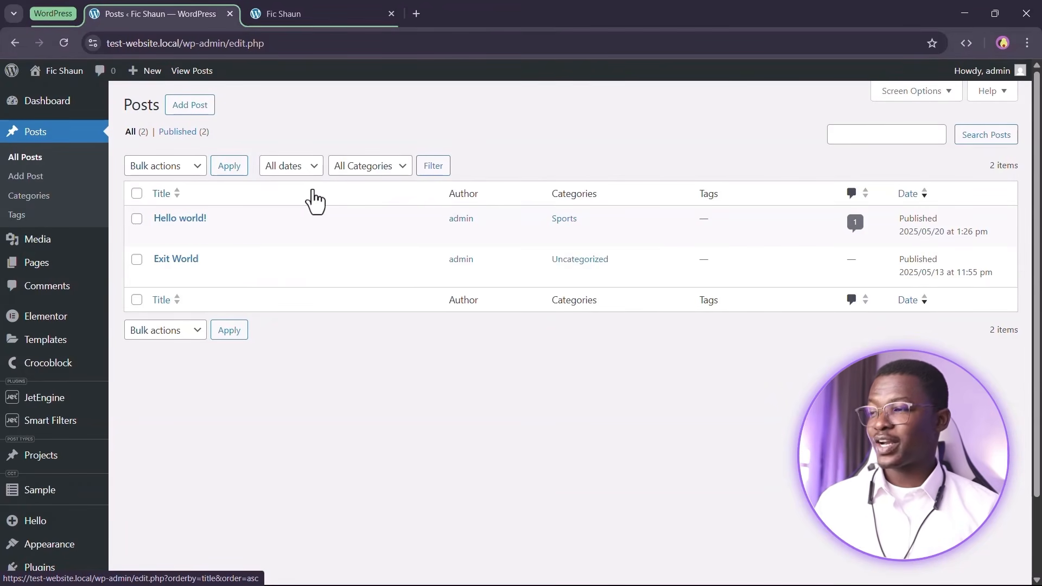
# Open Settings > Reading in a new tab and check that no Posts page is set
pyautogui.scroll(-2, 133, 342)
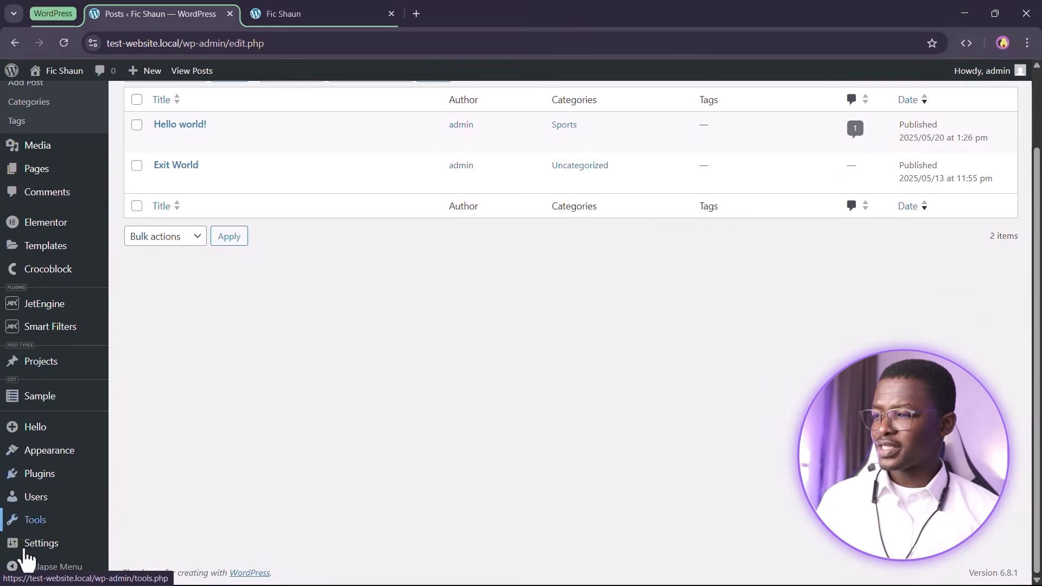
pyautogui.moveTo(30, 554)
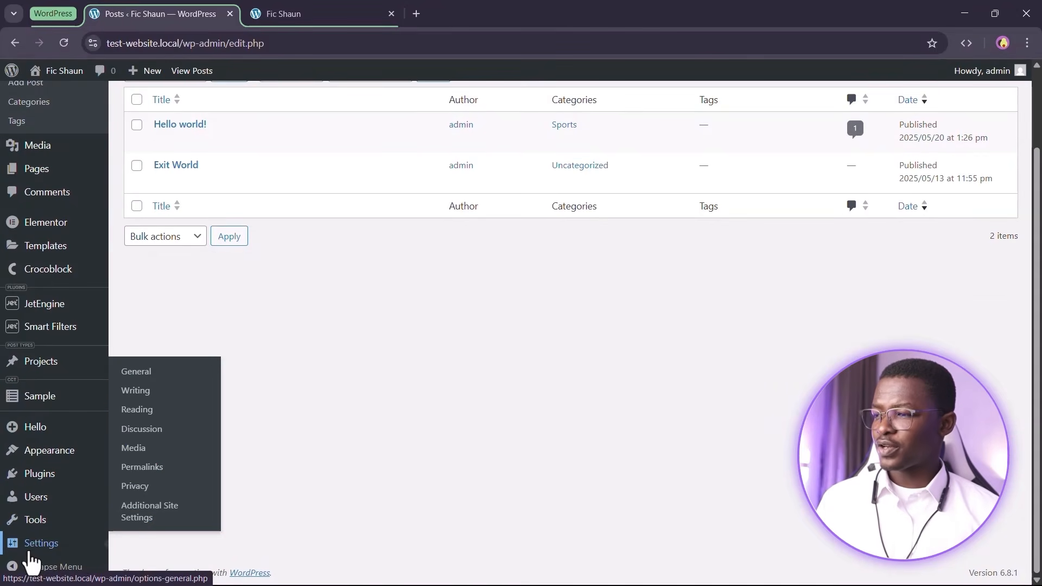
pyautogui.rightClick(155, 424)
pyautogui.click(176, 432)
pyautogui.scroll(1, 324, 418)
pyautogui.scroll(1, 324, 418)
pyautogui.click(337, 10)
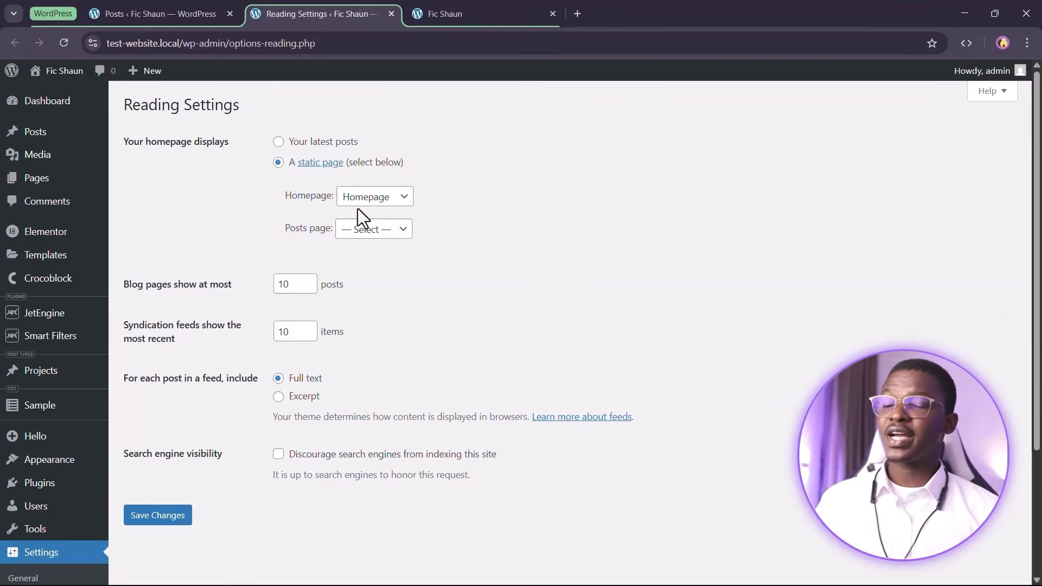
pyautogui.moveTo(280, 234); pyautogui.dragTo(298, 233)
pyautogui.click(330, 246)
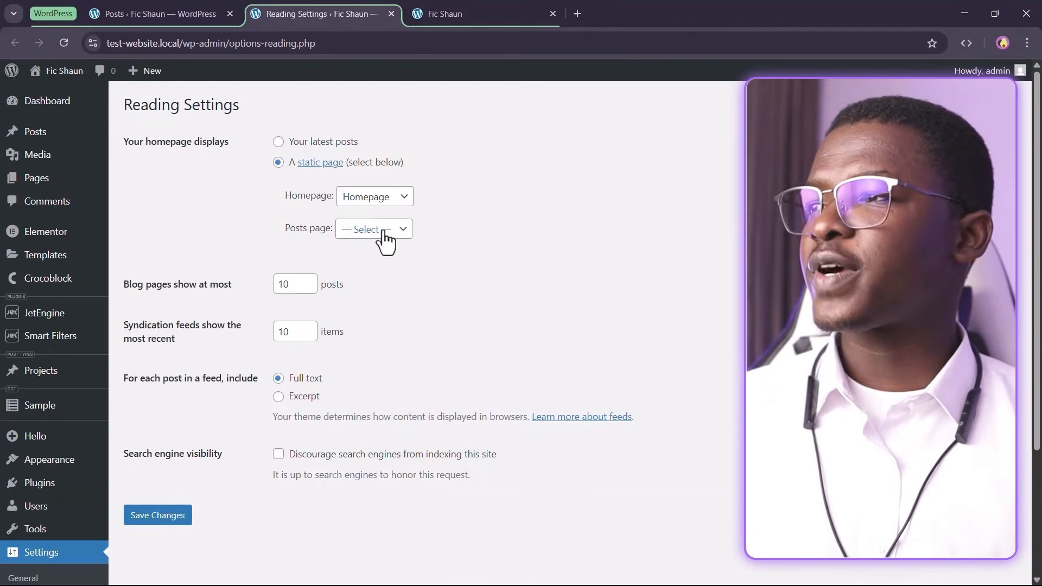
# From the Posts screen, open the All Pages list in a new tab
pyautogui.click(162, 13)
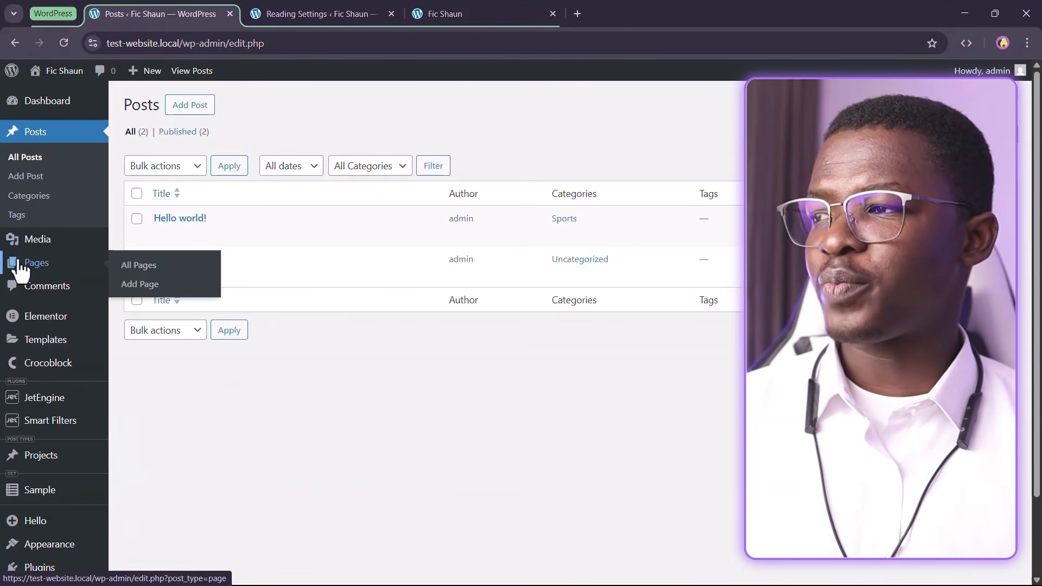
pyautogui.moveTo(38, 266)
pyautogui.rightClick(131, 277)
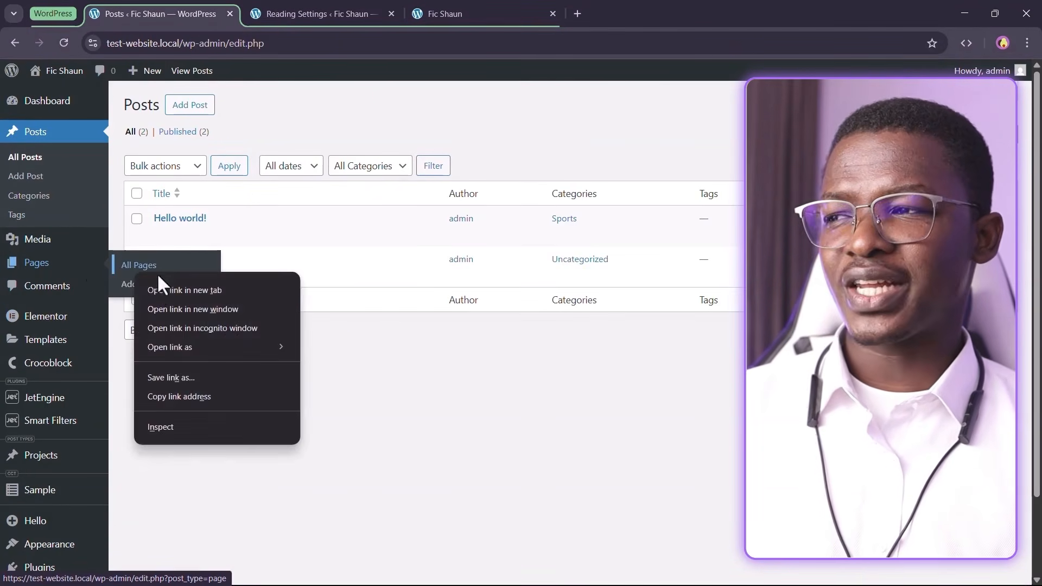
pyautogui.click(172, 288)
pyautogui.click(471, 14)
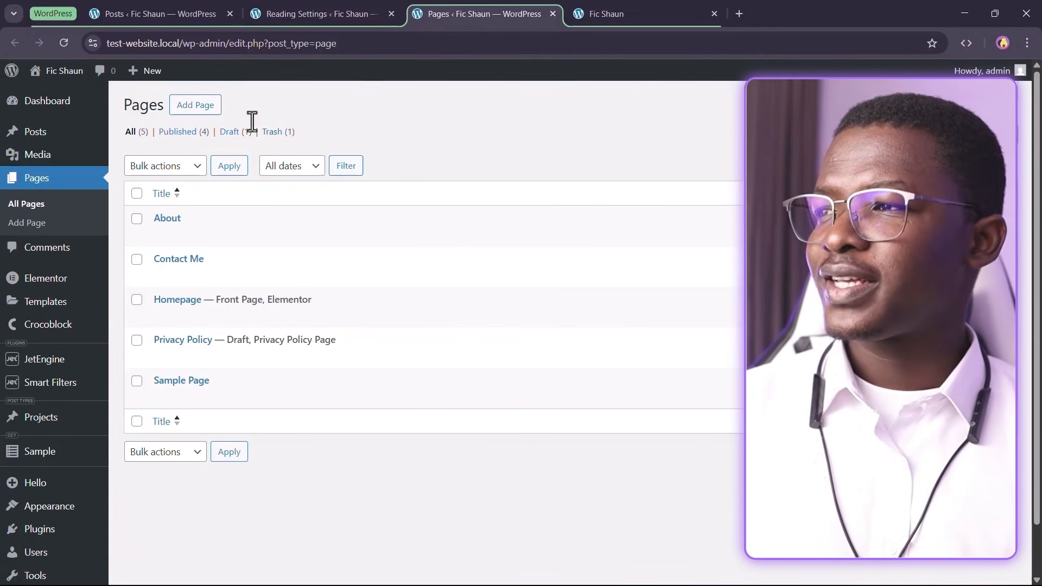
# Add a new page titled 'Blog' and publish it
pyautogui.click(193, 111)
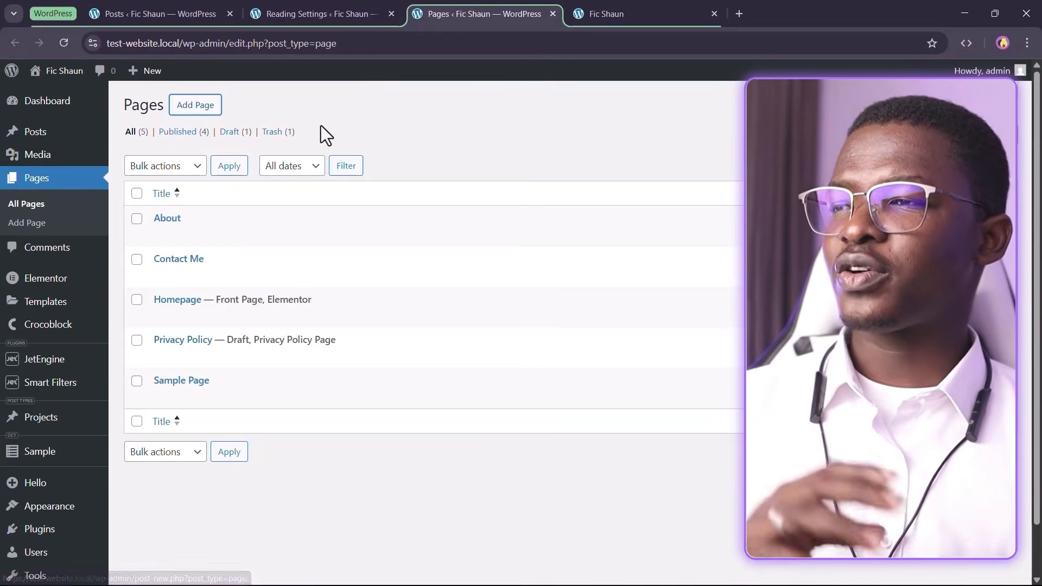
pyautogui.click(202, 109)
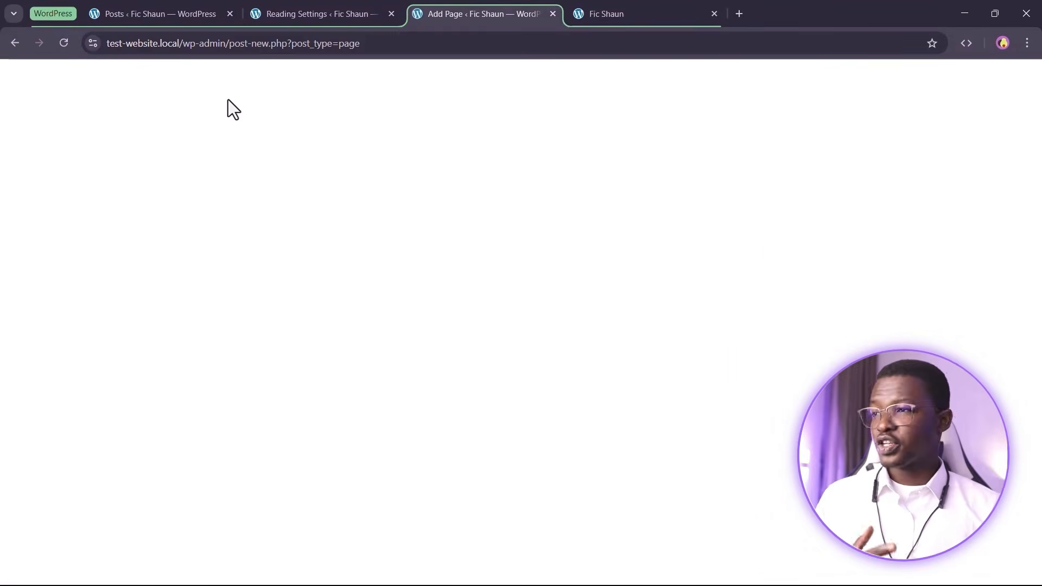
pyautogui.write('Blog')
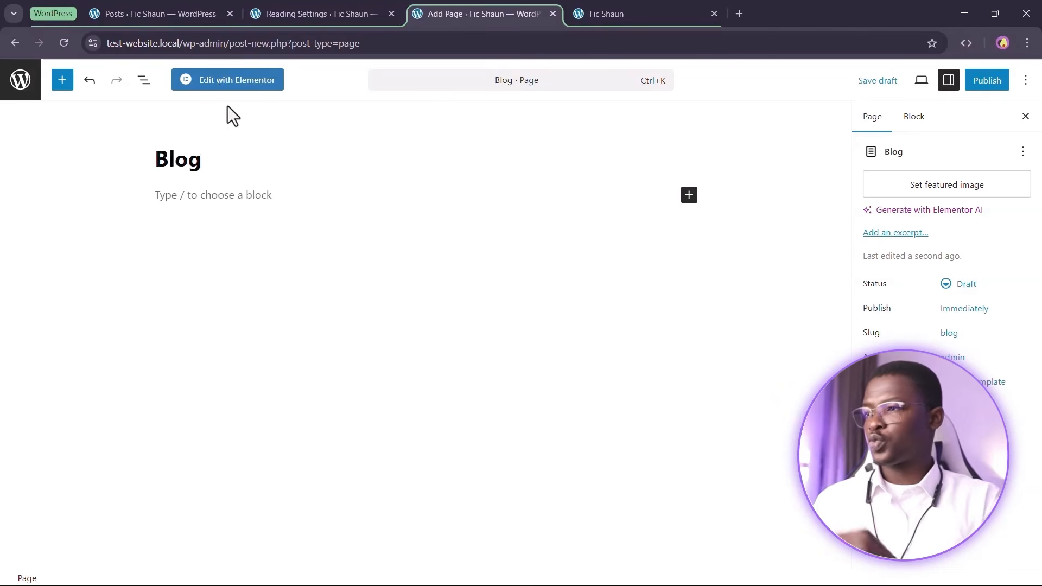
pyautogui.click(981, 82)
pyautogui.click(988, 92)
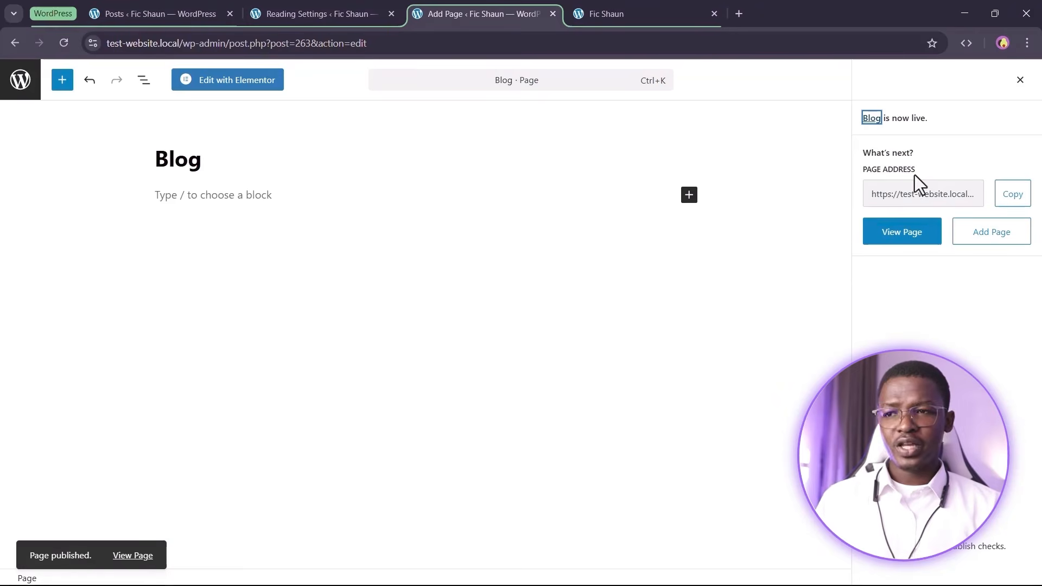
# View the live /blog/ page, then reload the Reading Settings tab
pyautogui.click(896, 235)
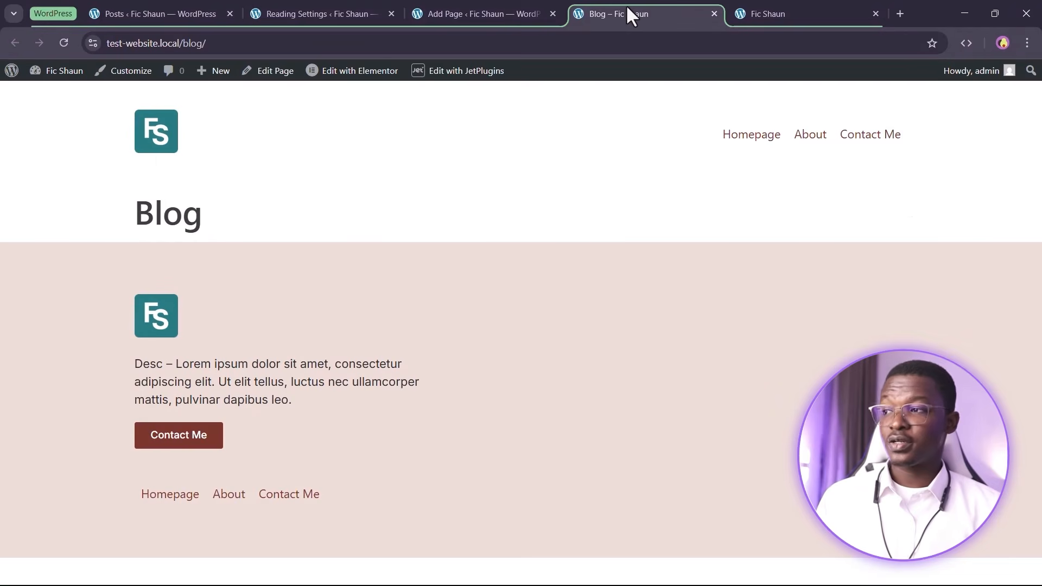
pyautogui.moveTo(207, 213); pyautogui.dragTo(144, 213)
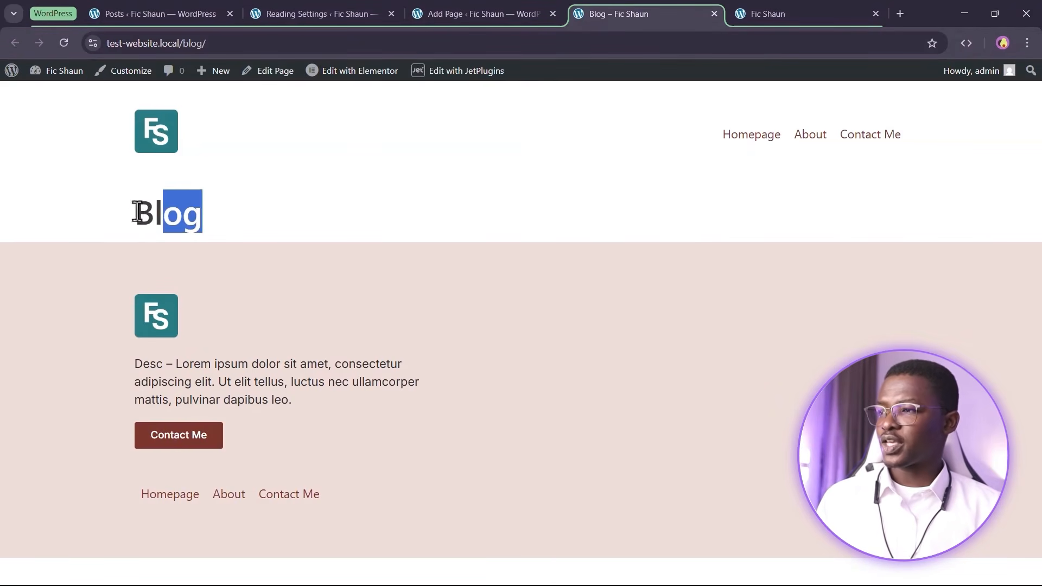
pyautogui.click(343, 211)
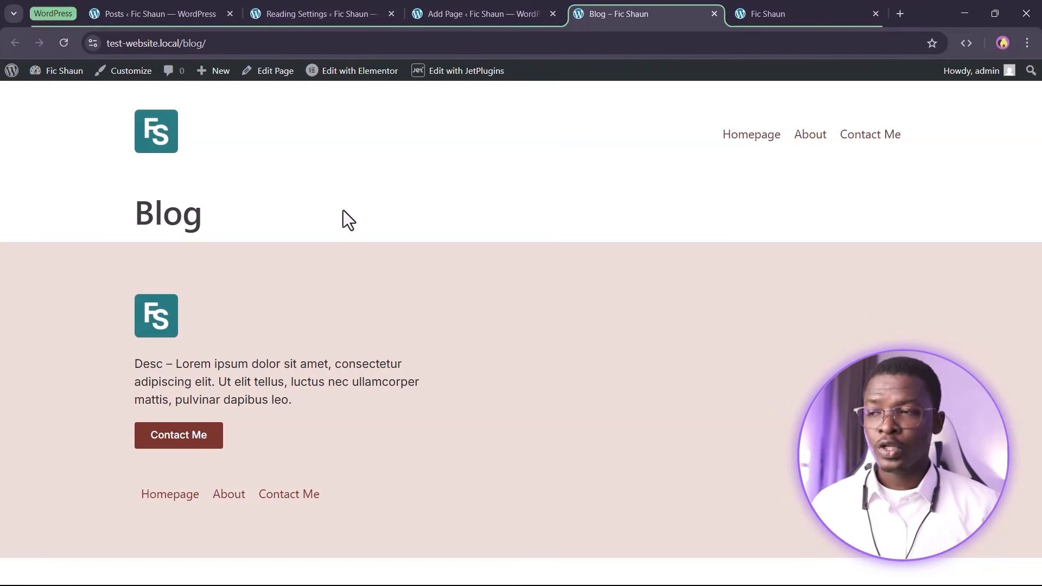
pyautogui.click(326, 10)
pyautogui.click(61, 43)
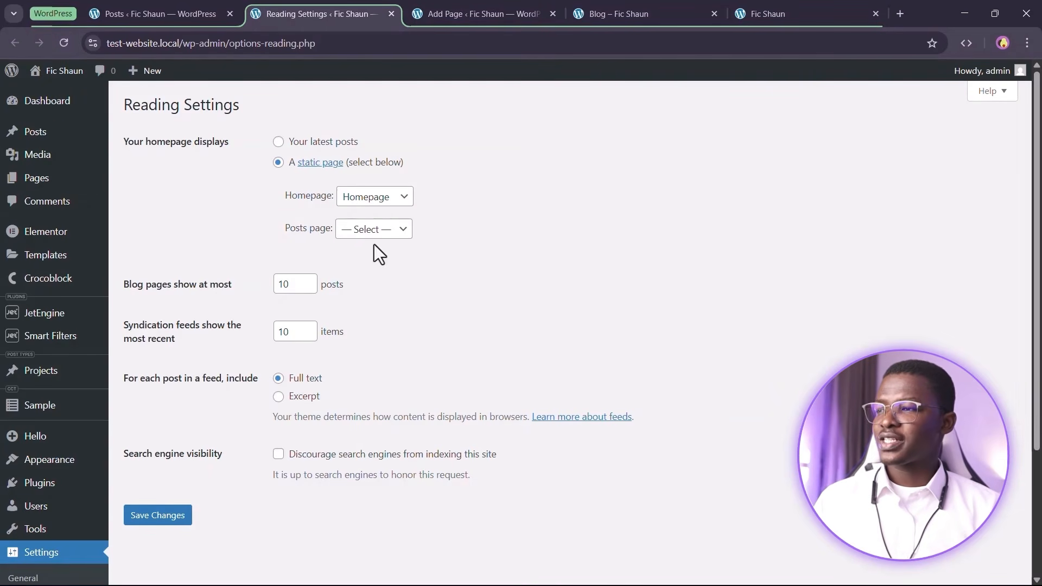
# Choose Blog as the Posts page and save the Reading settings
pyautogui.click(402, 230)
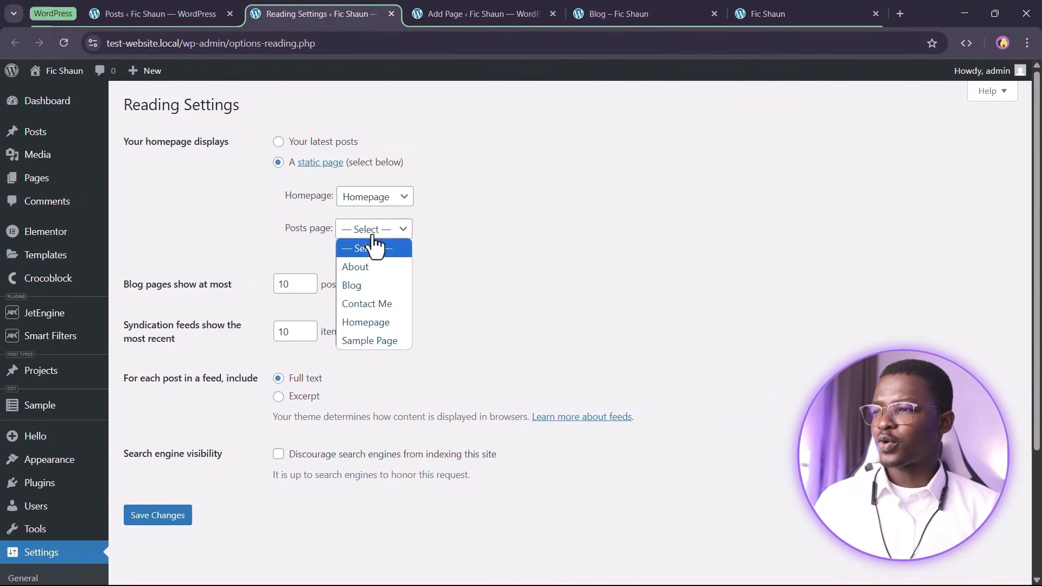
pyautogui.click(380, 285)
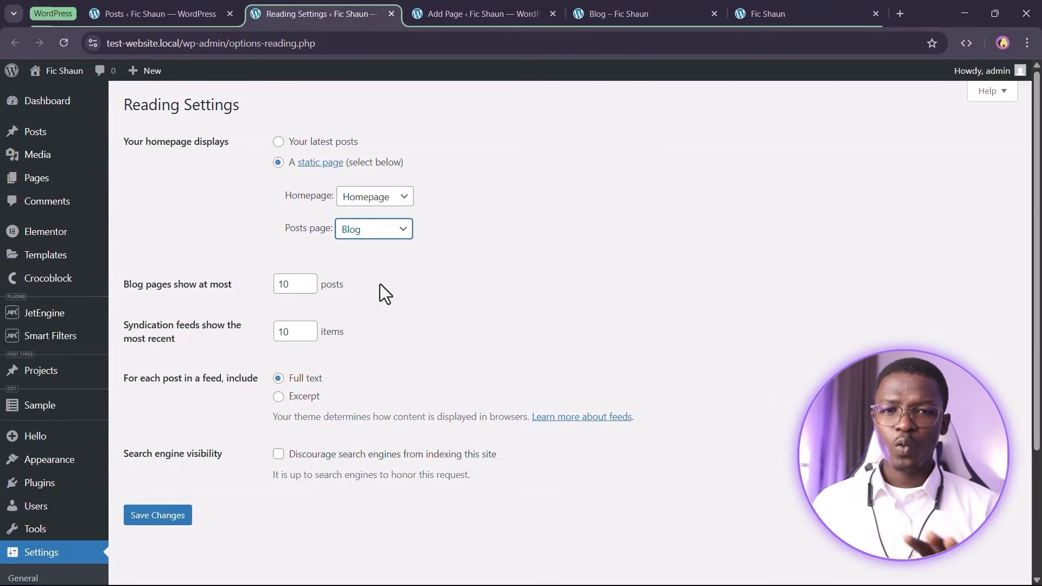
pyautogui.scroll(-3, 372, 292)
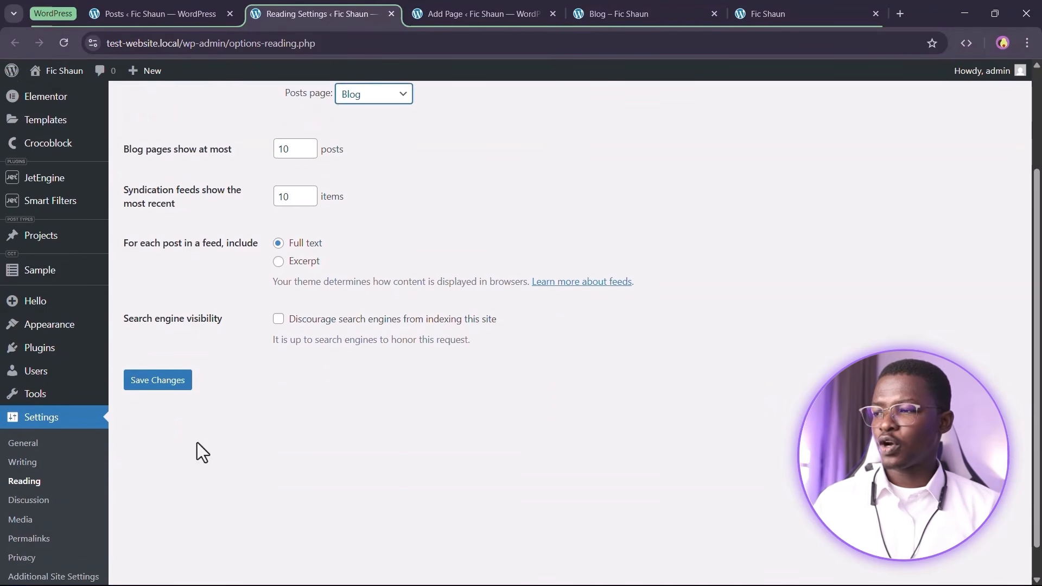
pyautogui.click(159, 381)
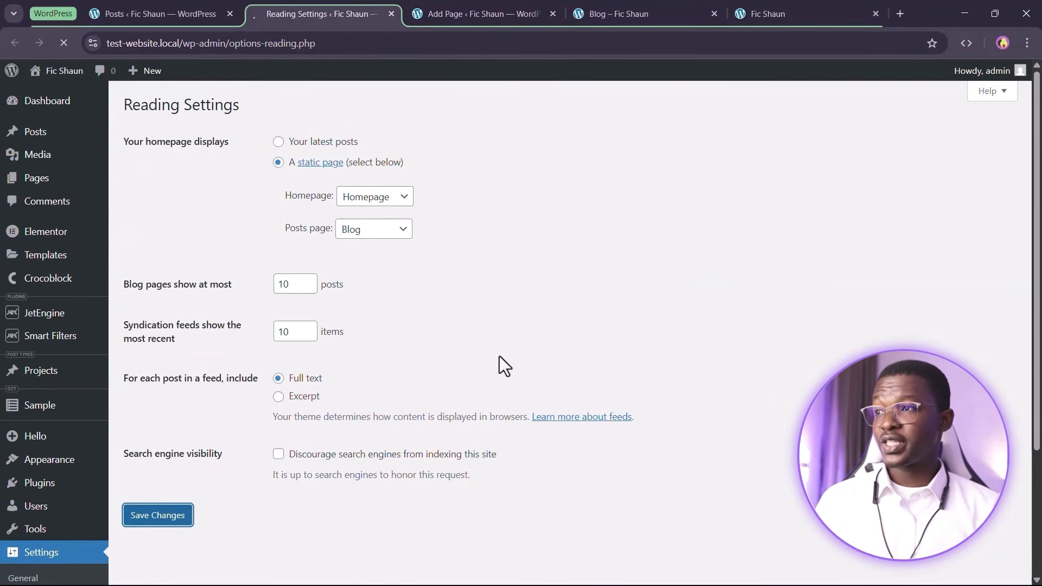
pyautogui.click(779, 6)
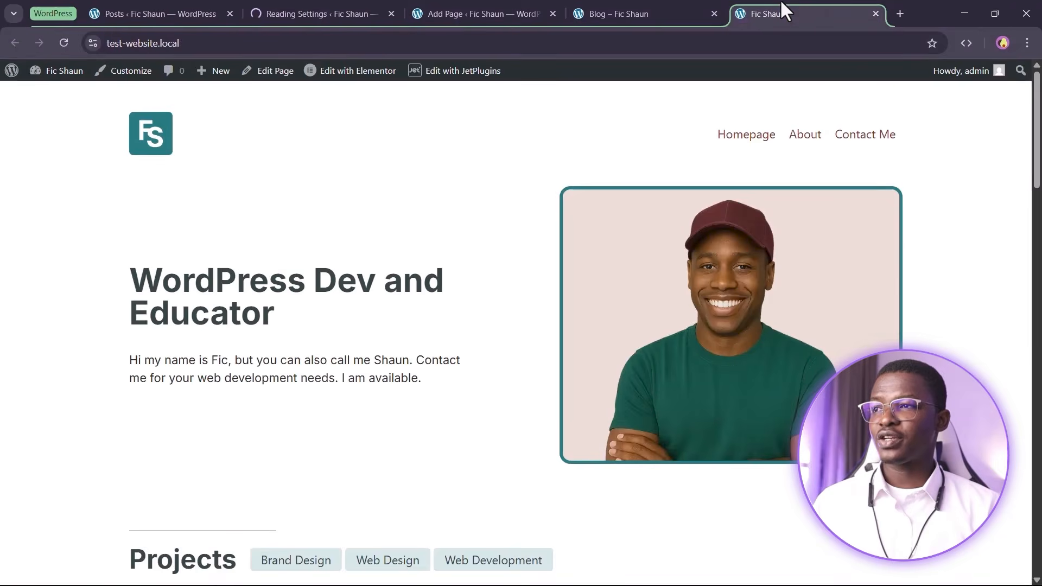
# Reload the live Blog tab so it lists 'Hello world!' and 'Exit World'
pyautogui.click(624, 3)
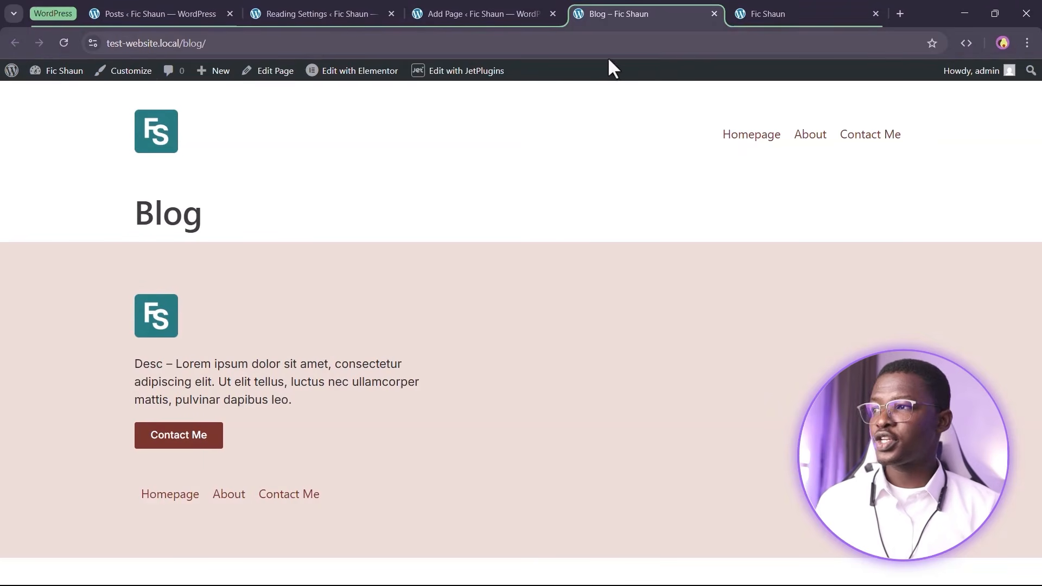
pyautogui.click(63, 44)
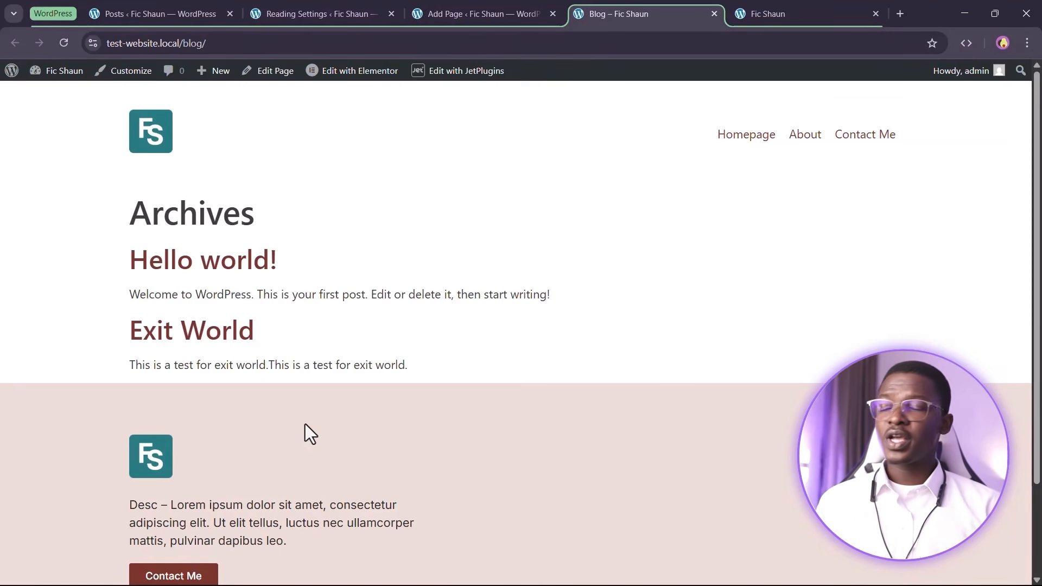
# Open the Projects post type in JetEngine's Post Types list and inspect its slug
pyautogui.click(287, 5)
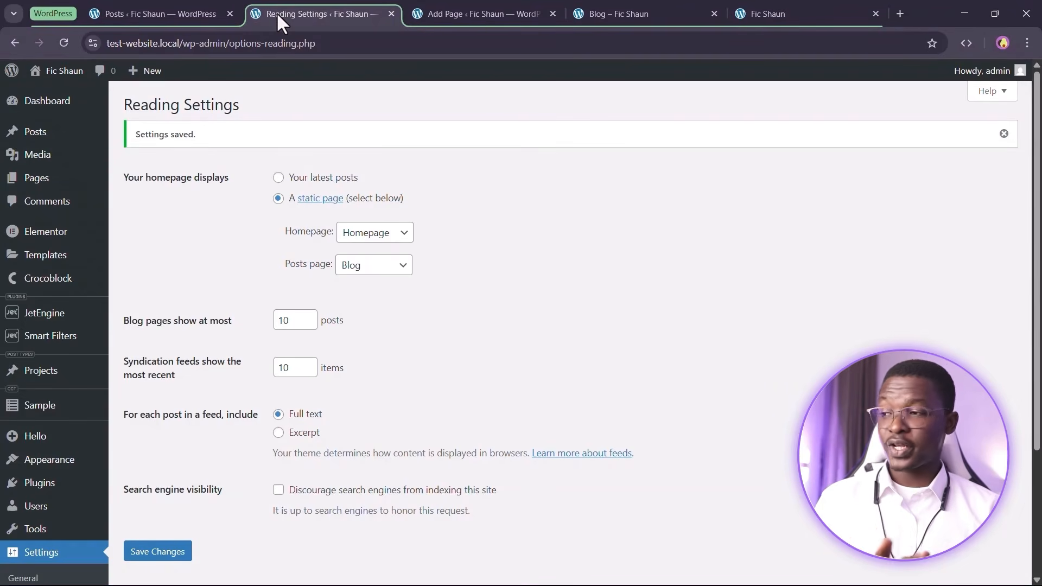
pyautogui.scroll(-1, 82, 228)
pyautogui.moveTo(54, 255)
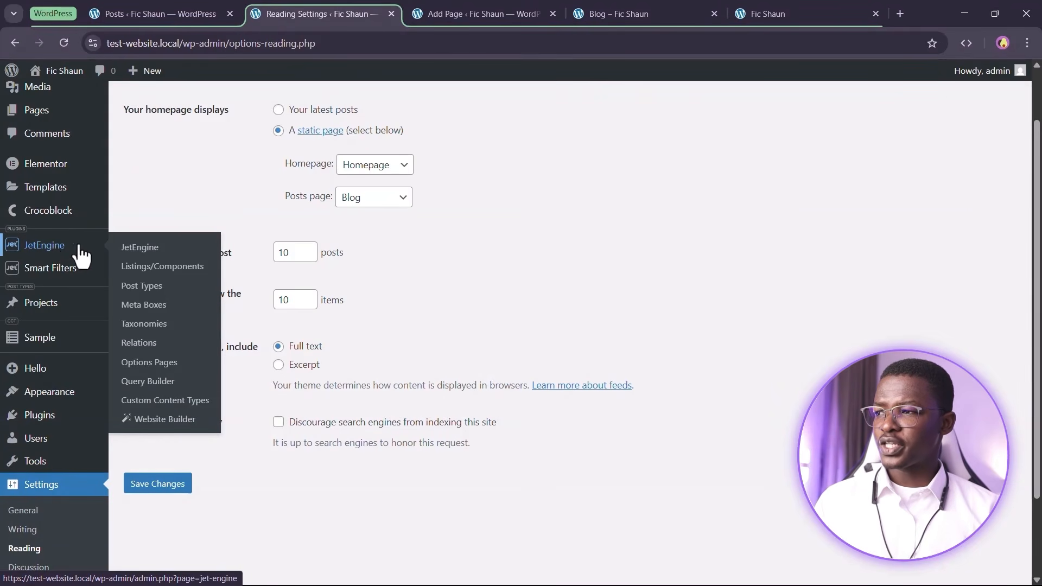
pyautogui.click(142, 286)
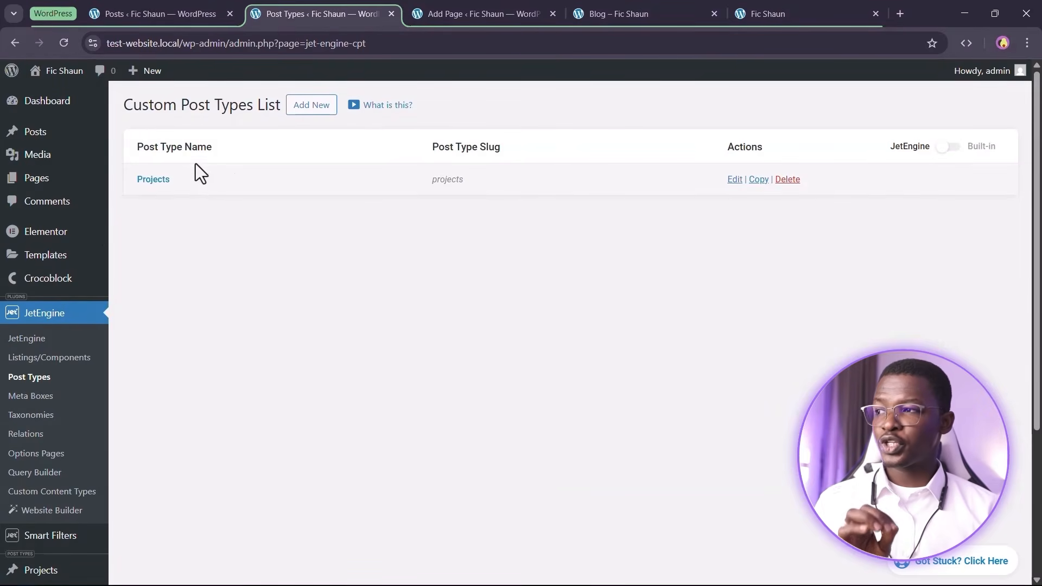
pyautogui.click(146, 184)
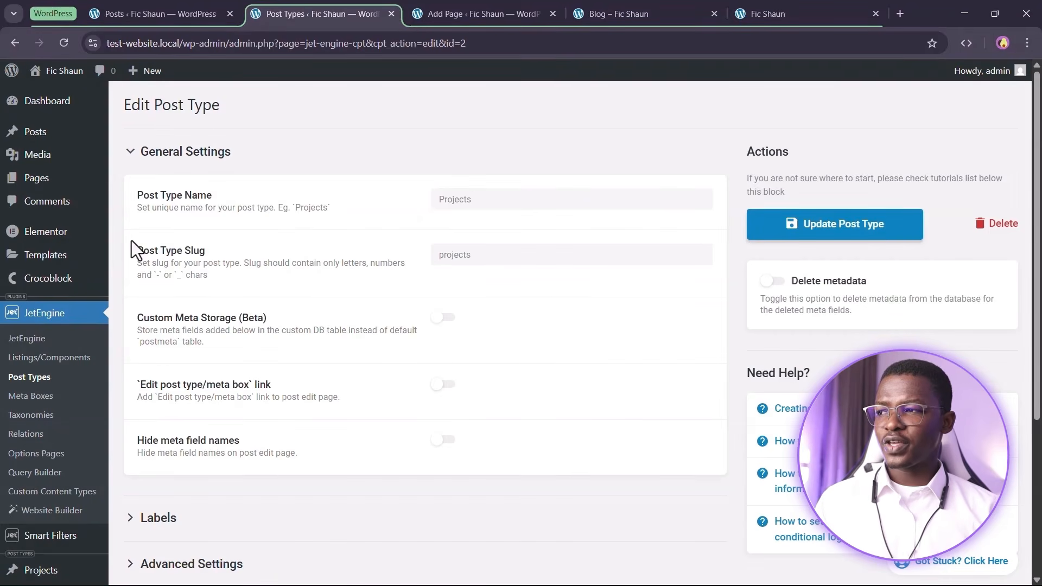
pyautogui.moveTo(132, 245); pyautogui.dragTo(249, 247)
pyautogui.click(252, 245)
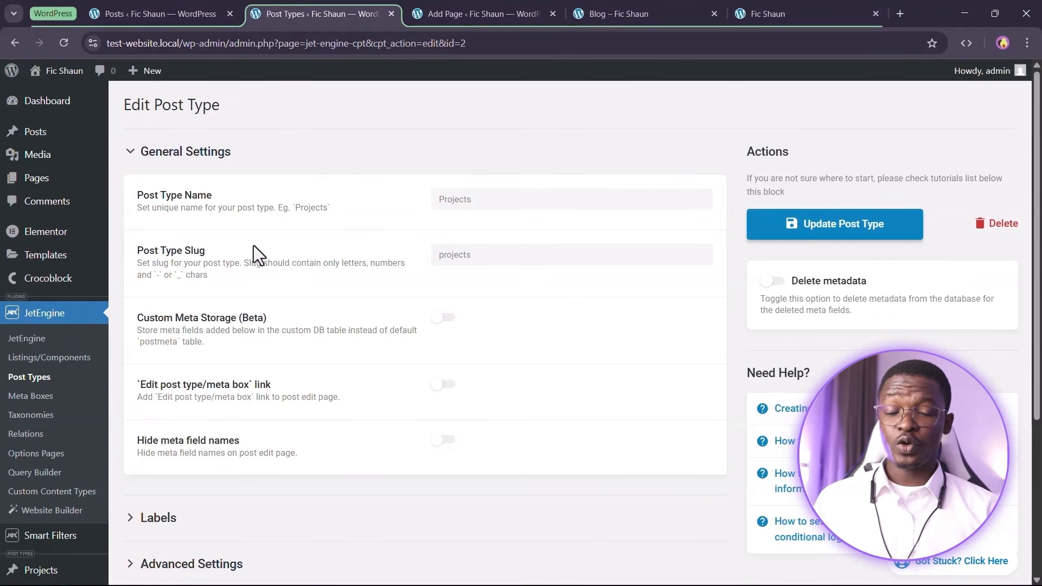
pyautogui.click(578, 21)
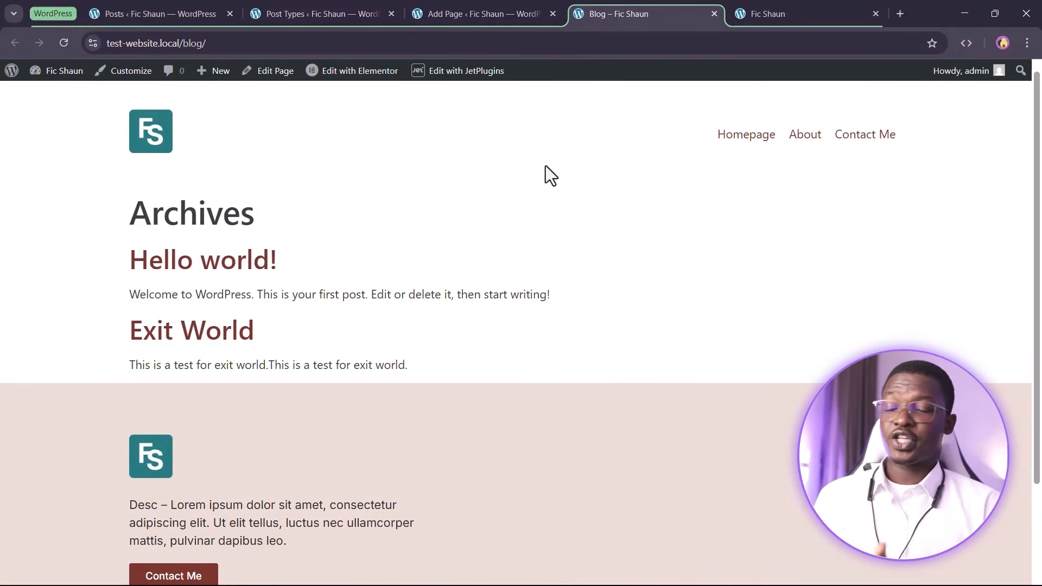
# Copy the Projects post type slug 'projects' and return to the Blog tab
pyautogui.click(315, 8)
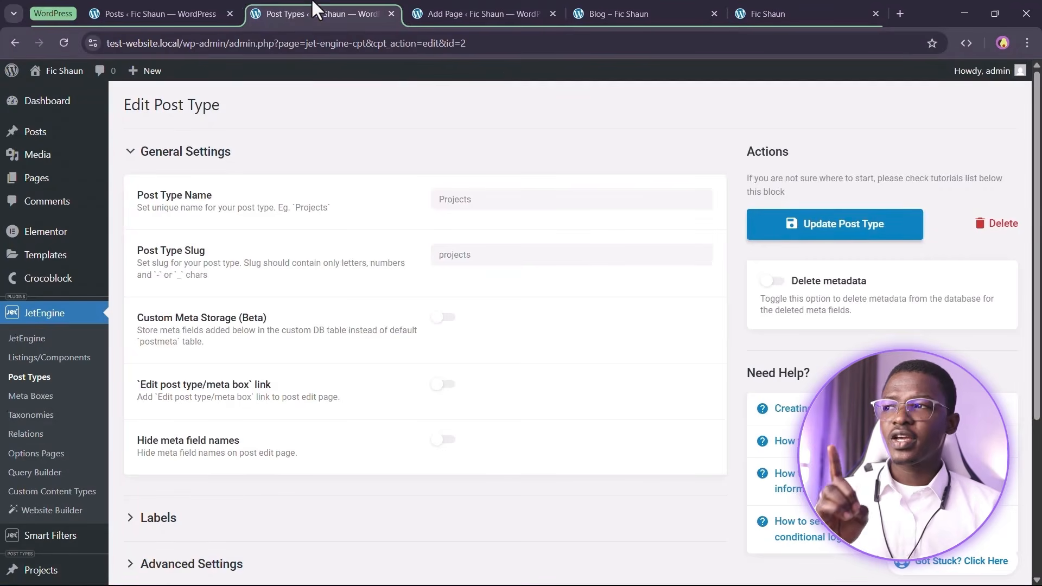
pyautogui.moveTo(505, 255); pyautogui.dragTo(404, 255)
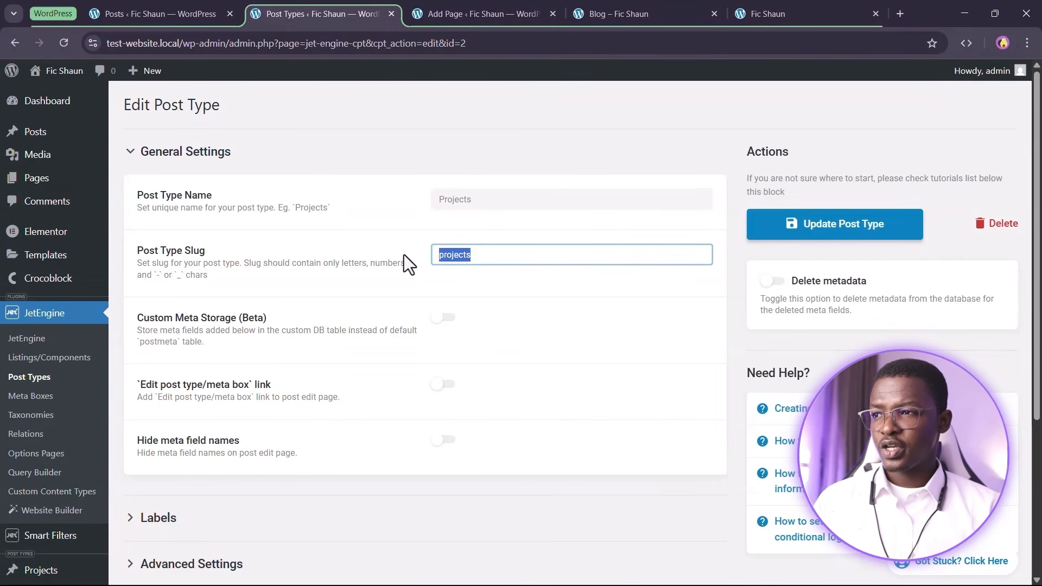
pyautogui.rightClick(457, 257)
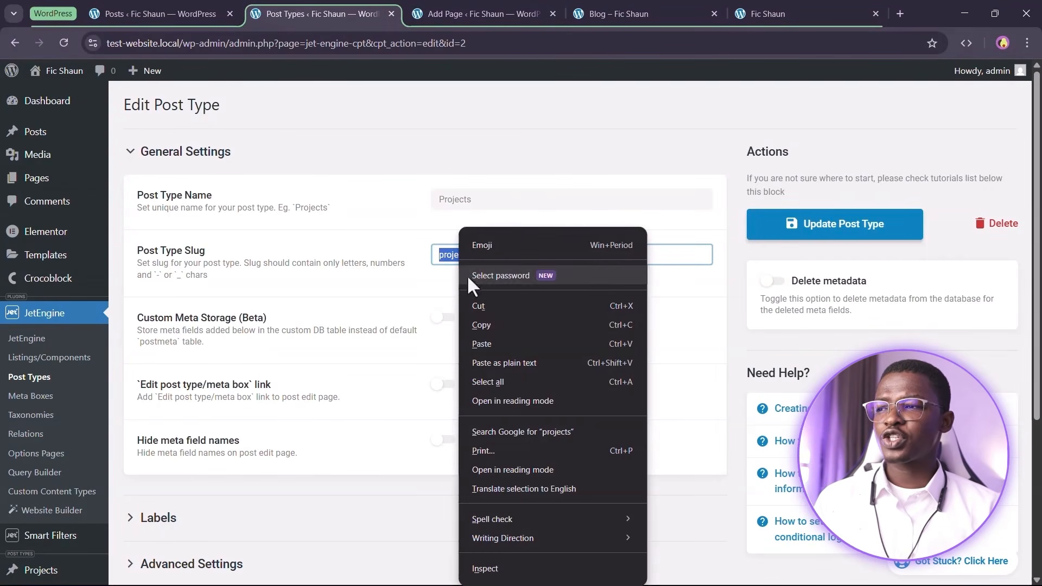
pyautogui.click(492, 318)
pyautogui.click(622, 10)
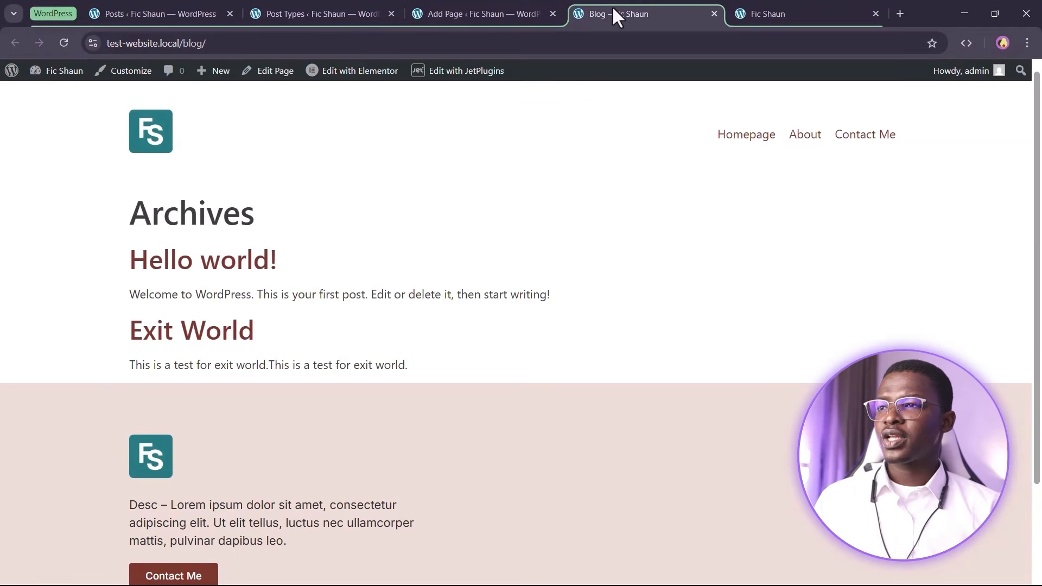
# Duplicate the Blog tab and change its address from blog/ to projects/
pyautogui.rightClick(617, 22)
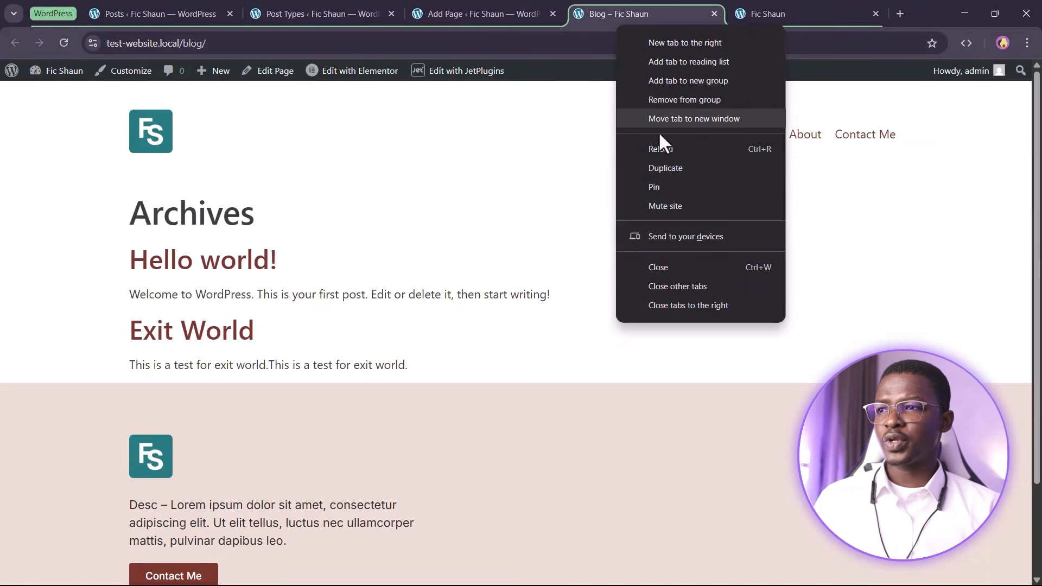
pyautogui.click(665, 167)
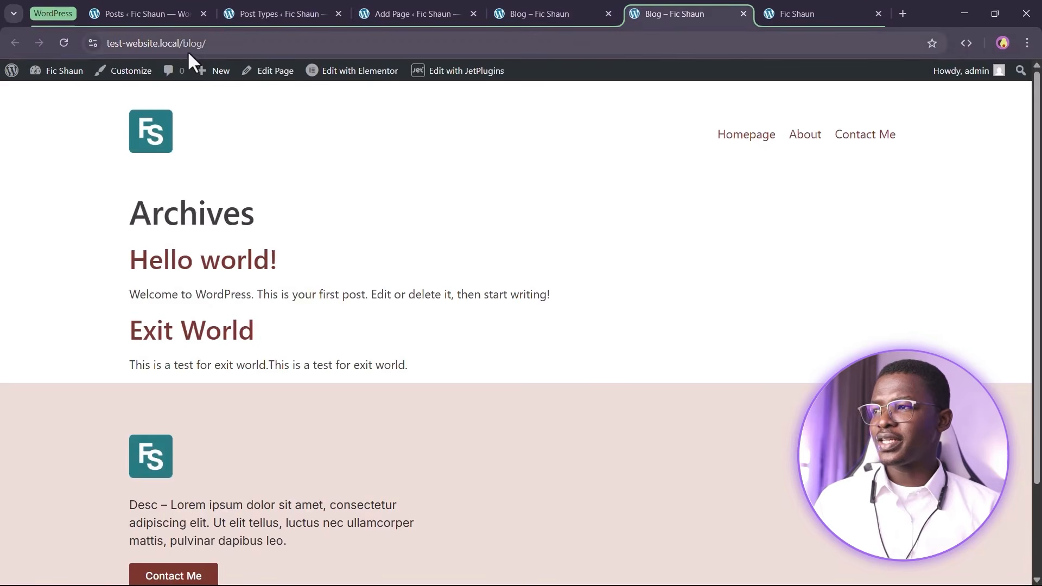
pyautogui.click(193, 43)
pyautogui.click(220, 43)
pyautogui.moveTo(239, 43); pyautogui.dragTo(215, 42)
pyautogui.write('projects/')
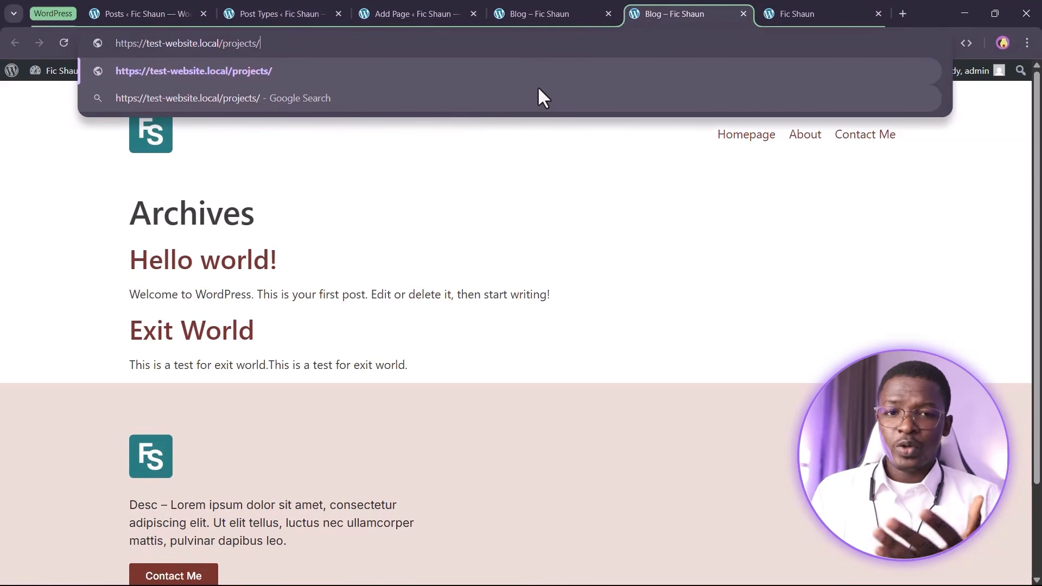
pyautogui.press('Return')
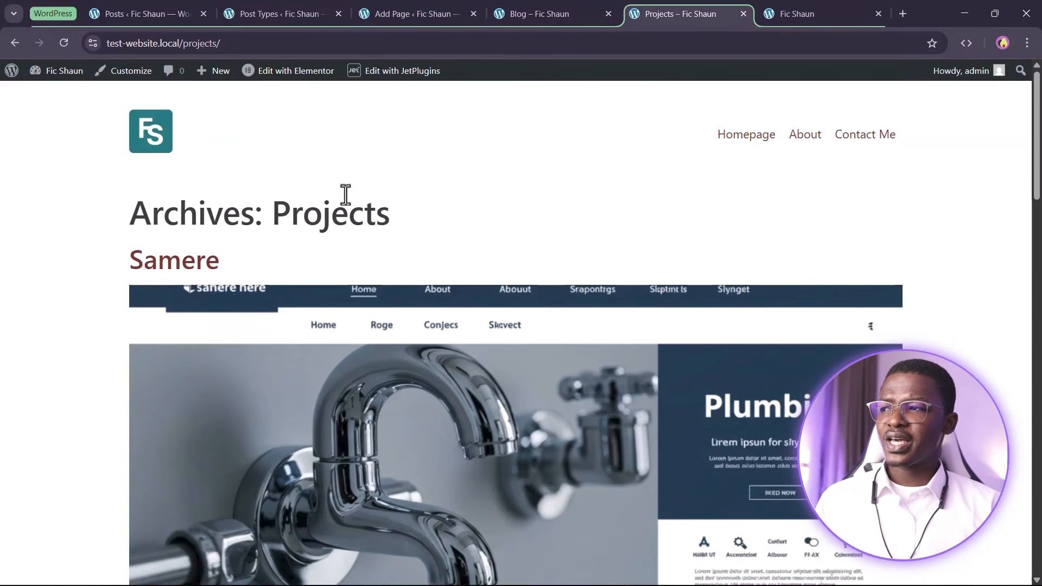
pyautogui.moveTo(109, 233); pyautogui.dragTo(418, 217)
pyautogui.click(424, 215)
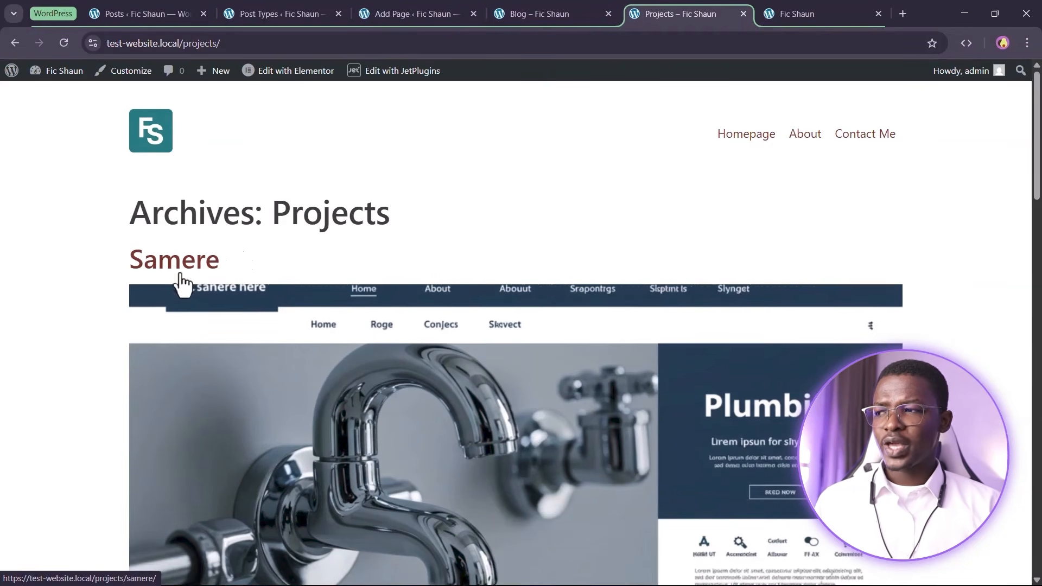
pyautogui.scroll(-15, 184, 277)
pyautogui.scroll(4, 326, 358)
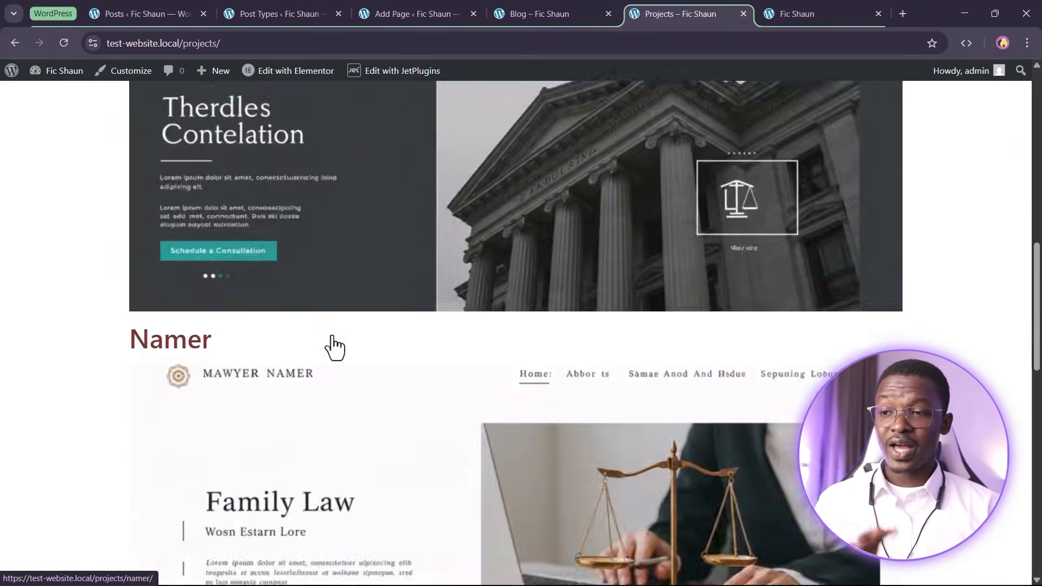
pyautogui.scroll(12, 334, 348)
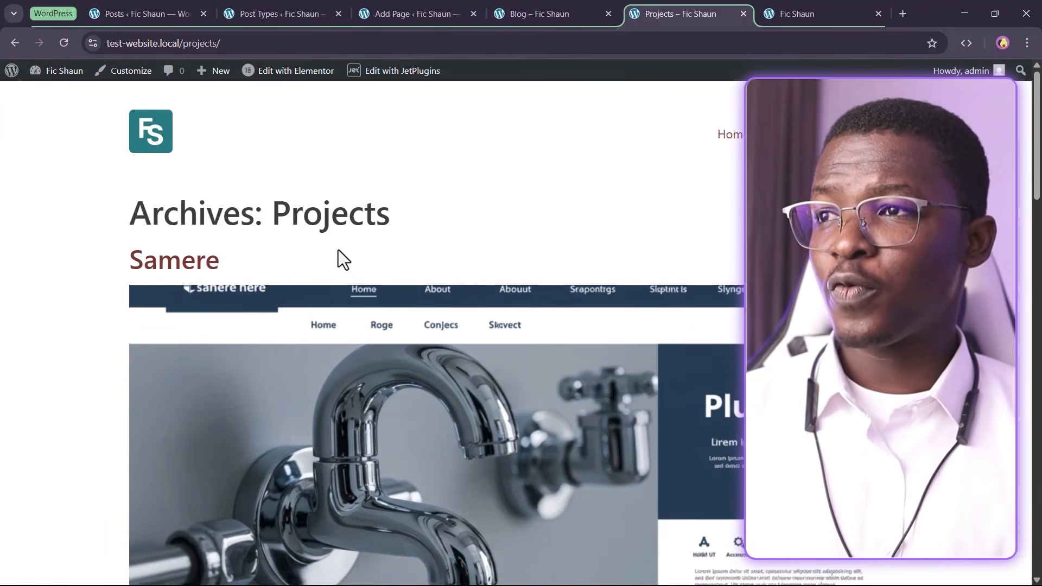
pyautogui.click(531, 10)
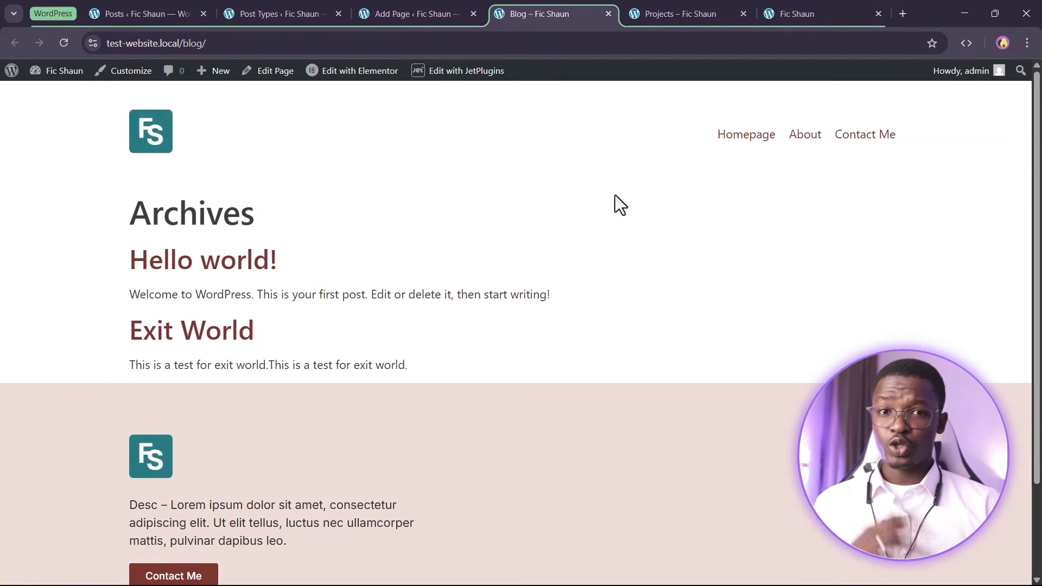
pyautogui.click(685, 8)
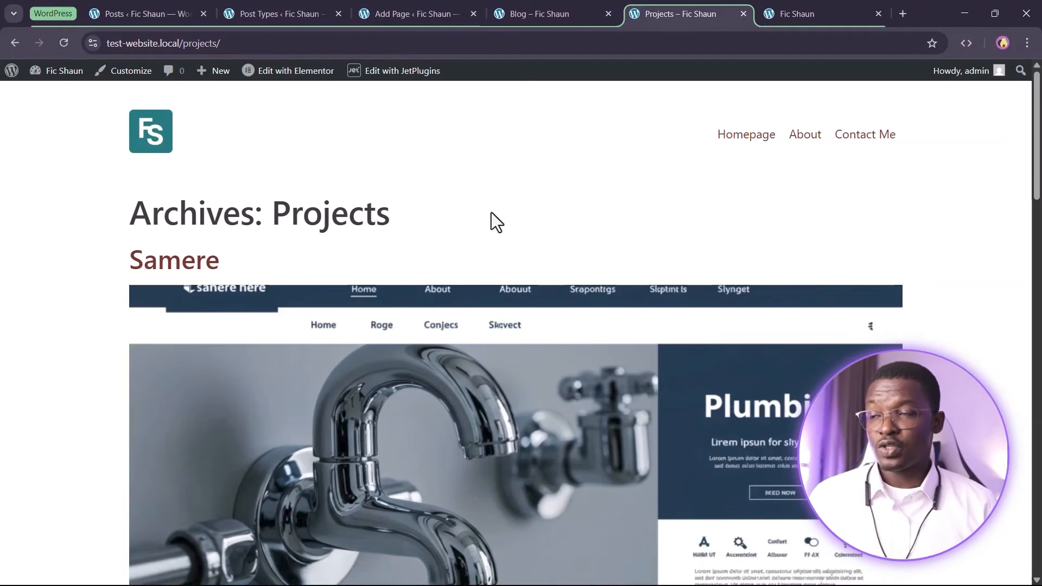
pyautogui.click(291, 11)
pyautogui.click(511, 255)
pyautogui.moveTo(436, 249); pyautogui.dragTo(349, 268)
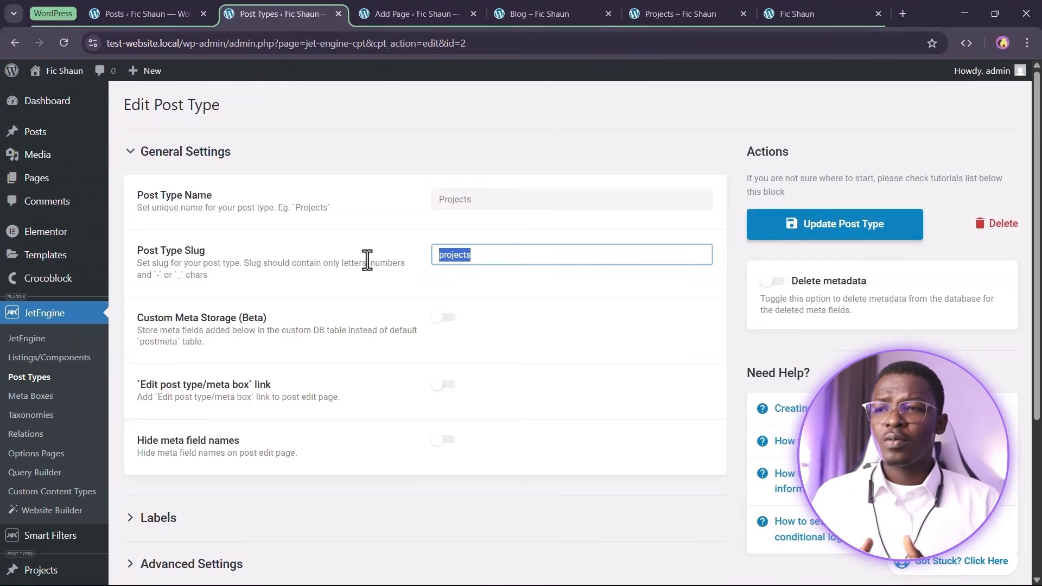
pyautogui.click(716, 12)
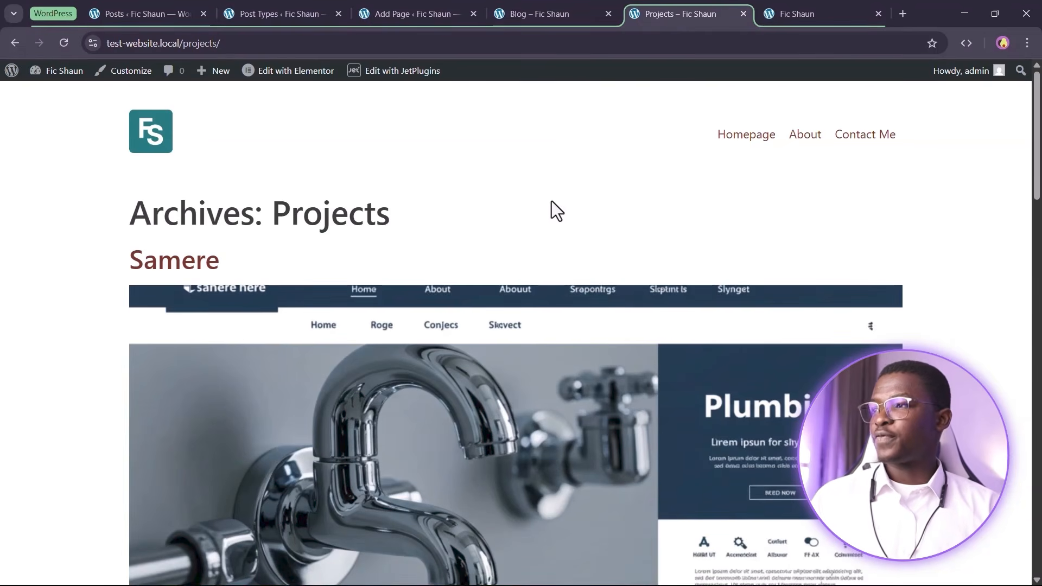
pyautogui.click(184, 43)
pyautogui.moveTo(183, 43); pyautogui.dragTo(219, 42)
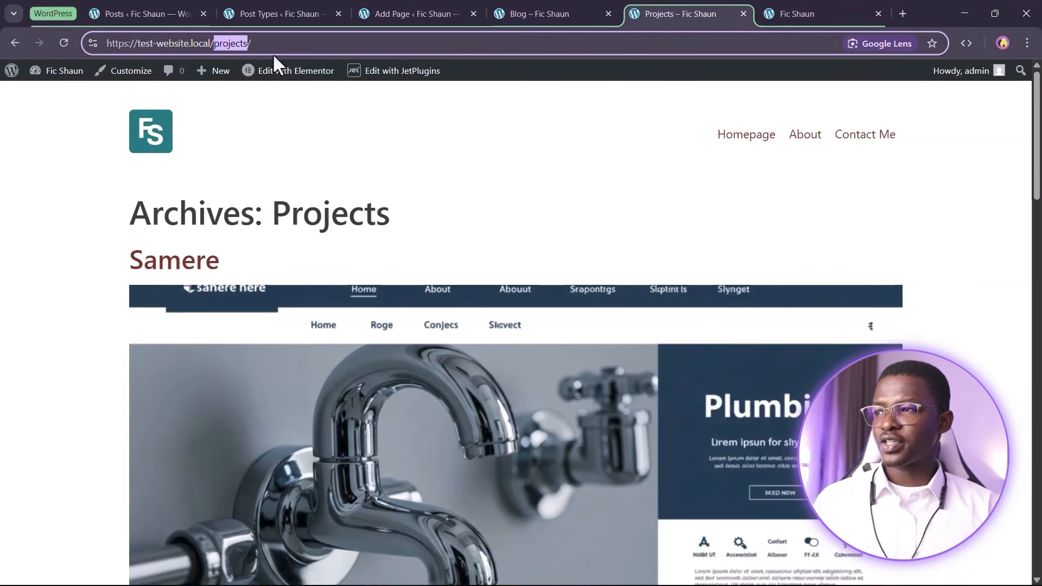
# Open Pages > Add Page in a new tab, showing a blank page editor
pyautogui.click(262, 10)
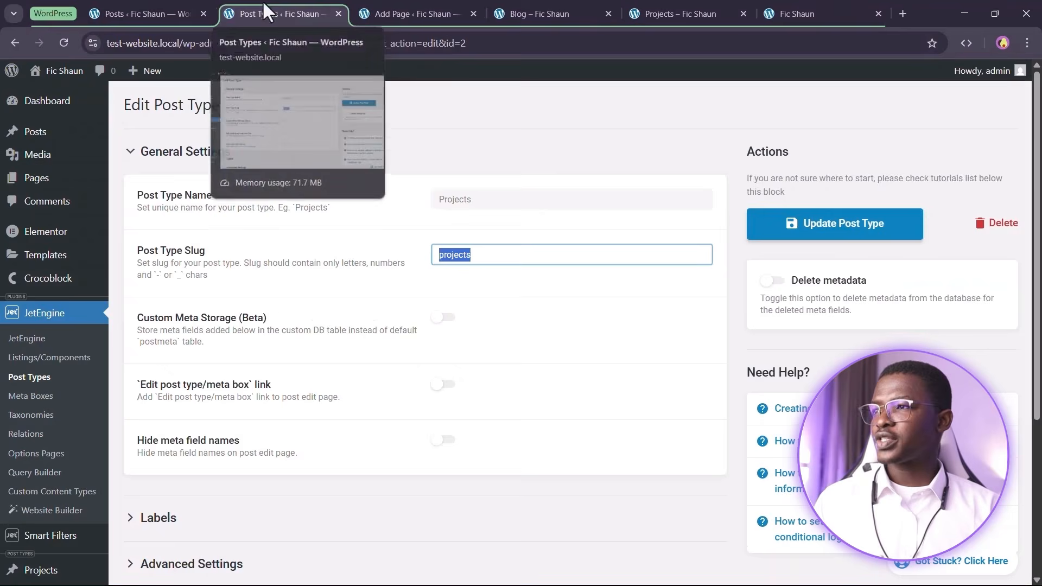
pyautogui.moveTo(38, 178)
pyautogui.rightClick(147, 201)
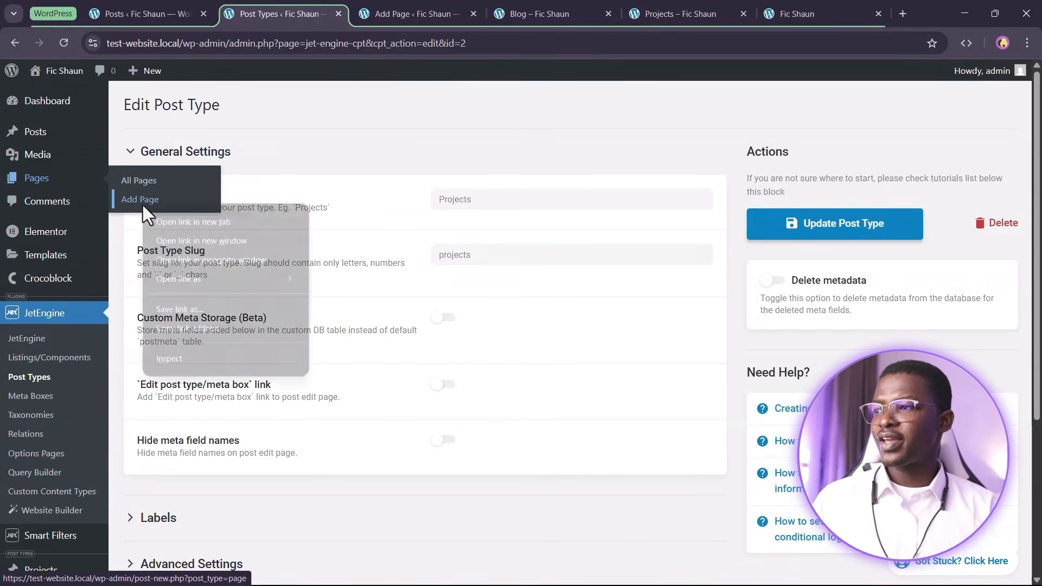
pyautogui.click(184, 212)
pyautogui.click(394, 8)
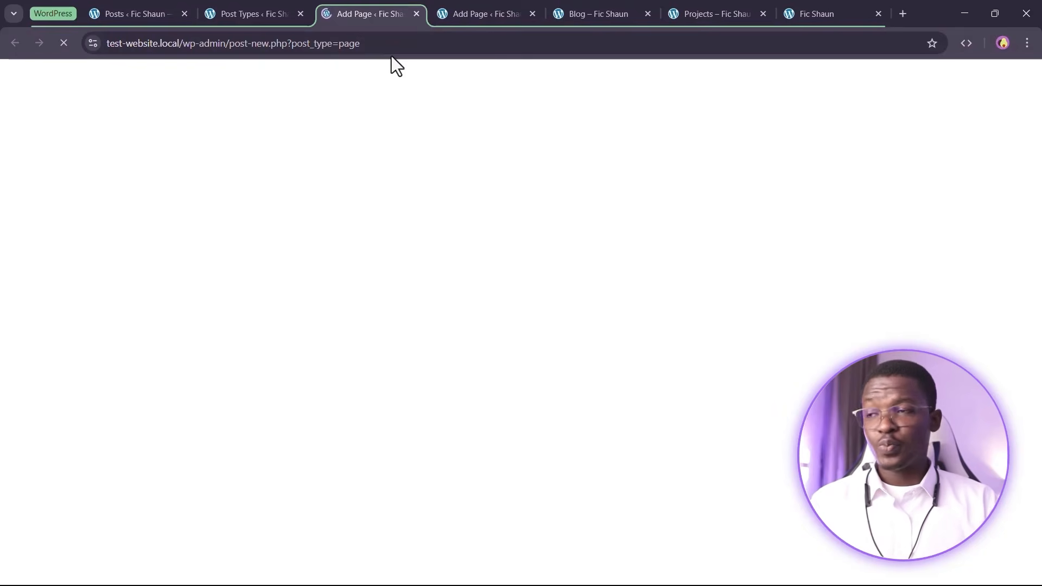
pyautogui.click(692, 8)
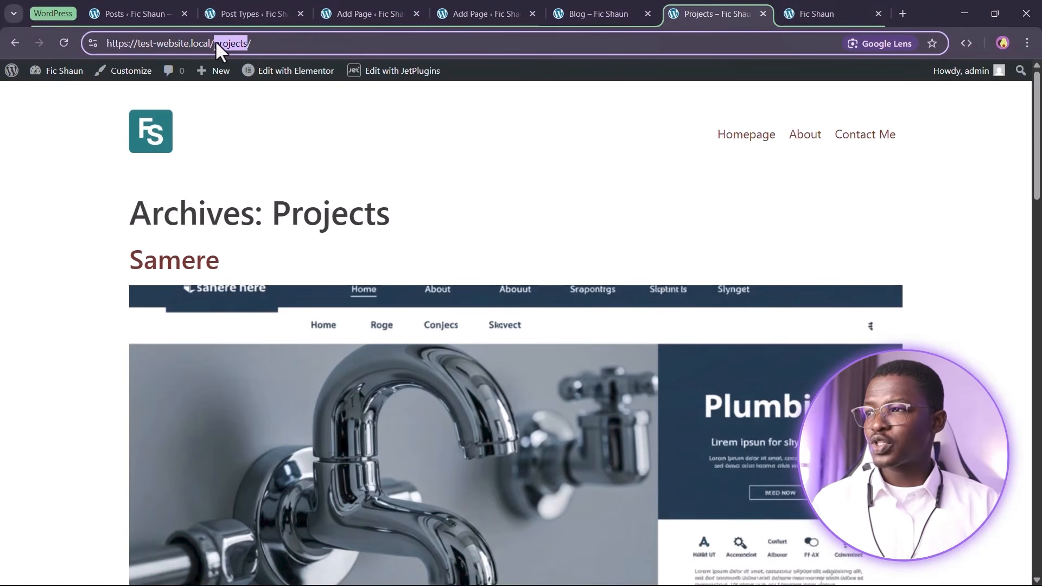
pyautogui.click(372, 13)
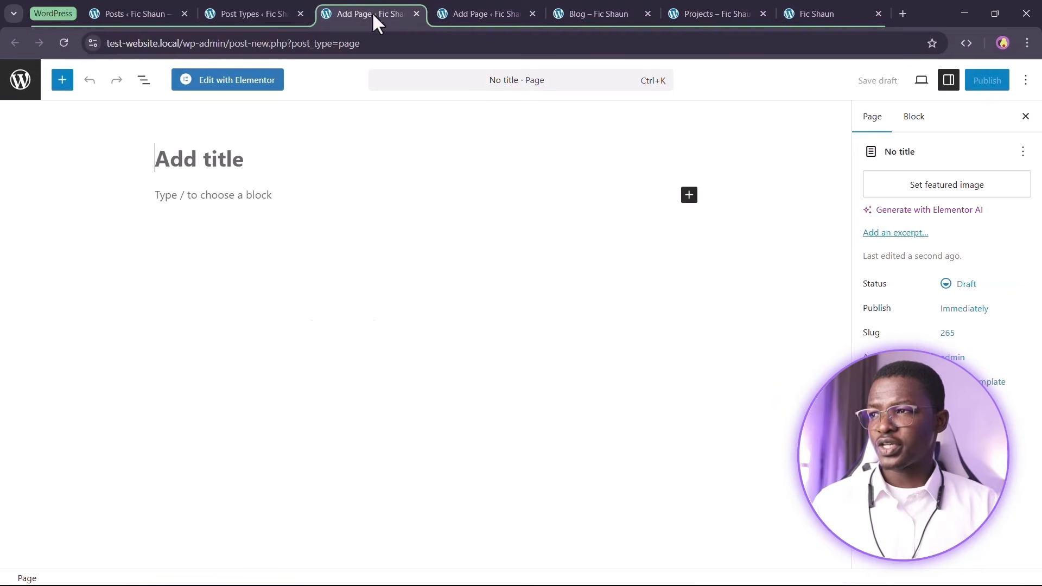
# Title the new page 'Projects' and publish it
pyautogui.write('Projects')
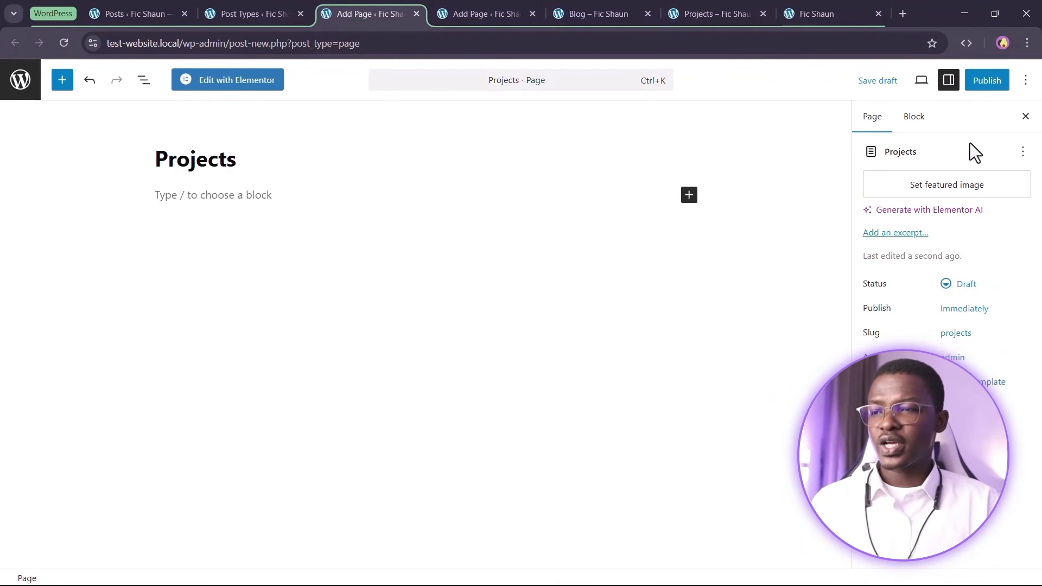
pyautogui.click(989, 82)
pyautogui.click(989, 81)
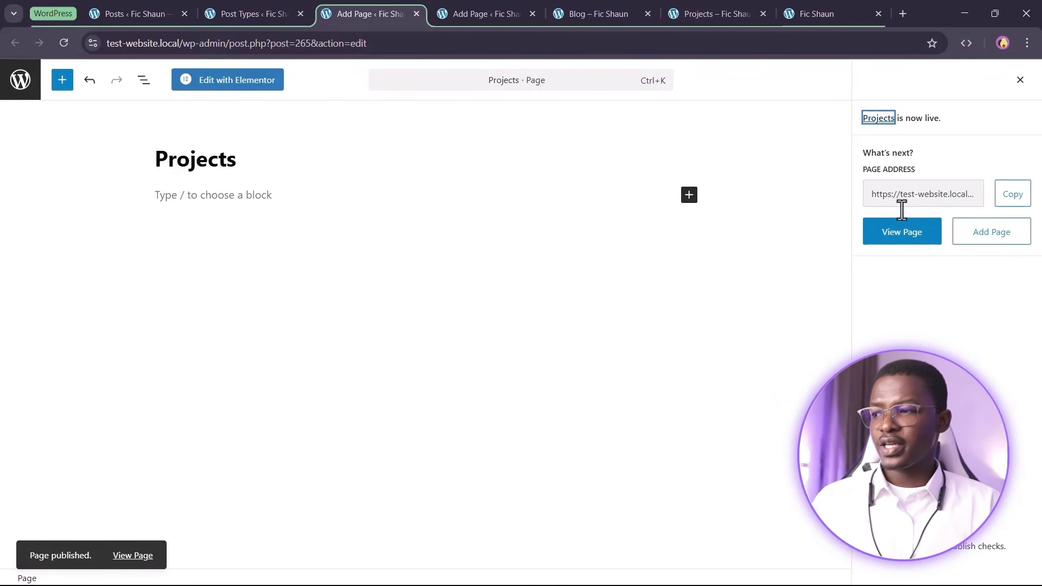
# Copy the new Projects page's address into the browser address bar
pyautogui.click(950, 198)
pyautogui.click(1013, 202)
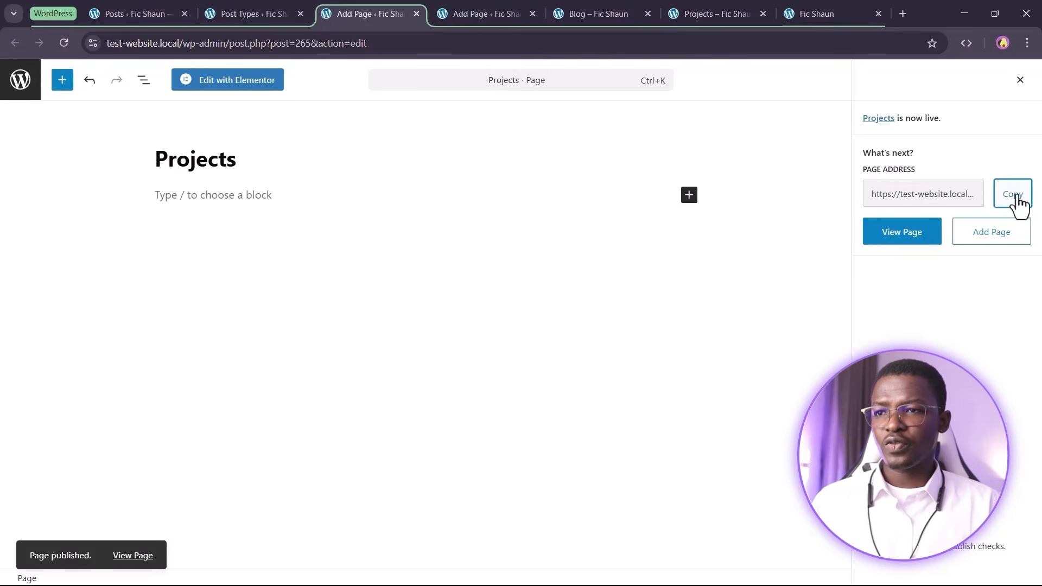
pyautogui.click(382, 38)
pyautogui.hotkey('ctrl', 'a')
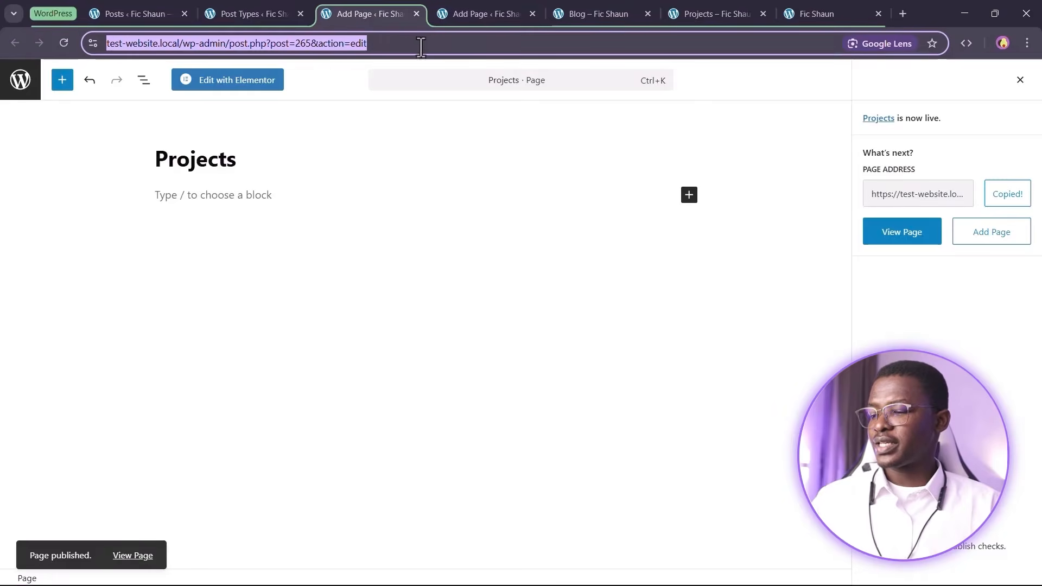
pyautogui.hotkey('ctrl', 'v')
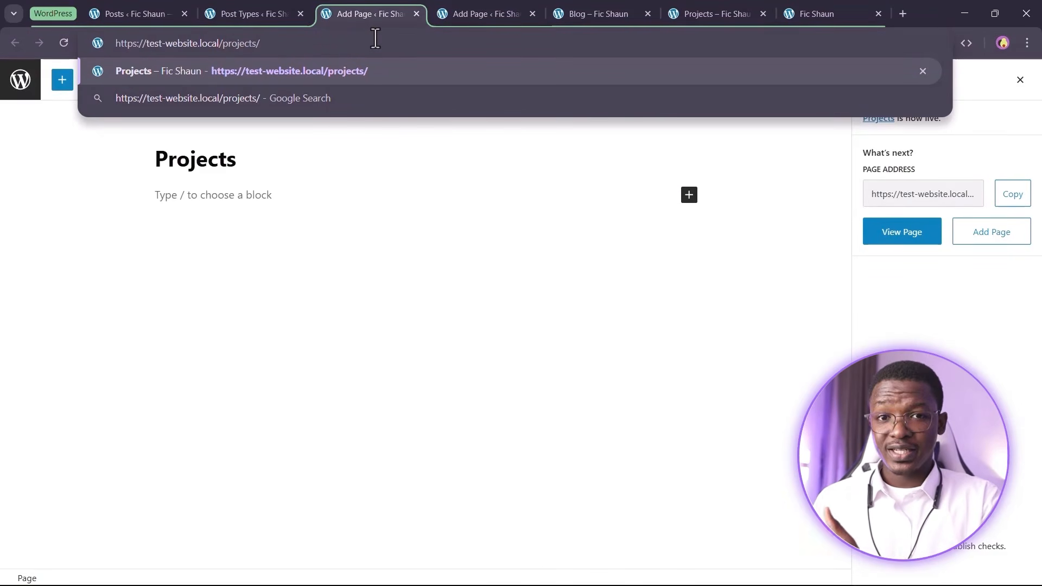
# Confirm the post type slug is 'projects', then load test-website.local/projects/
pyautogui.click(270, 13)
pyautogui.doubleClick(500, 263)
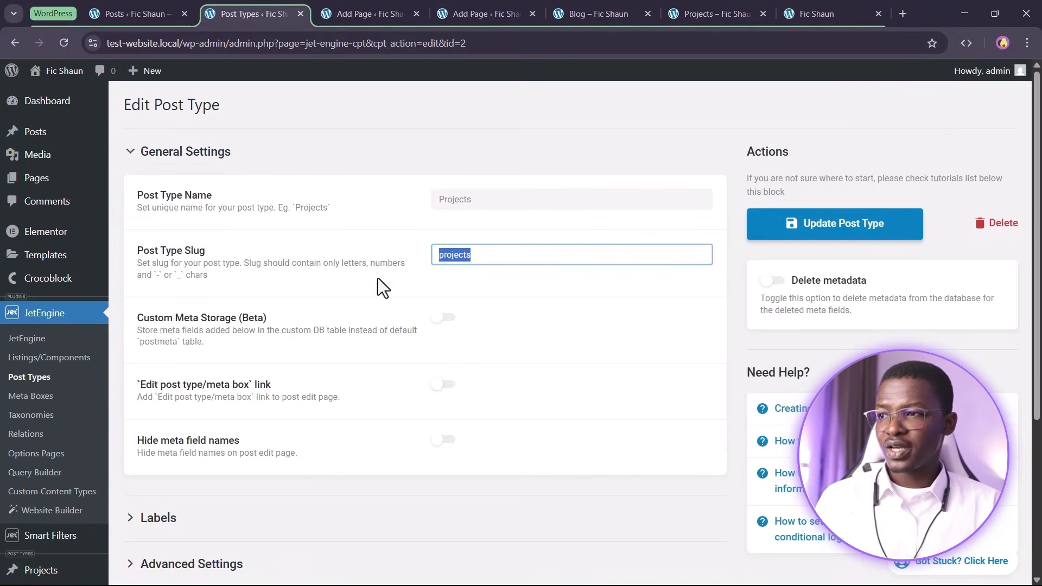
pyautogui.click(370, 14)
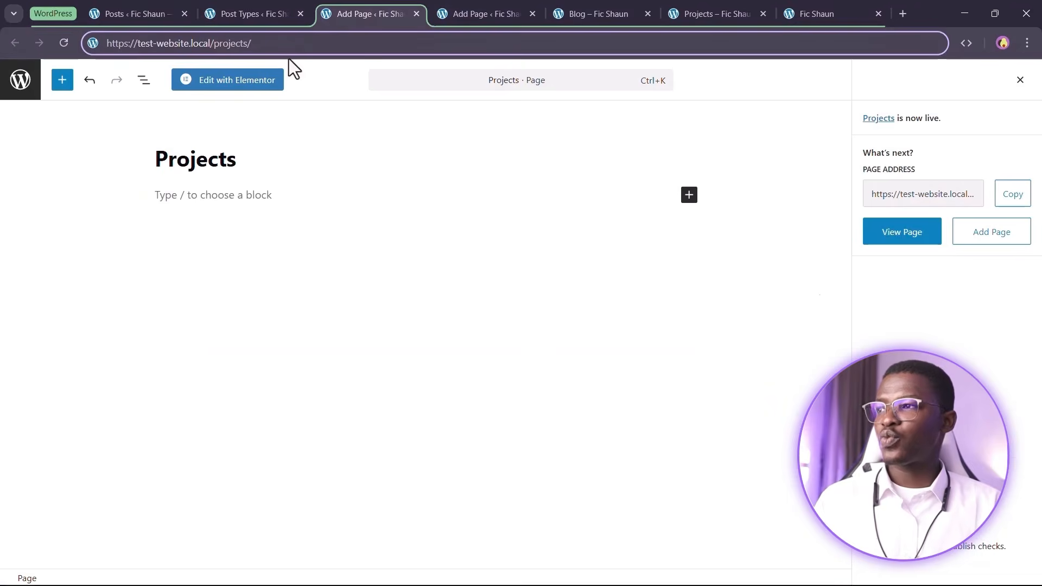
pyautogui.press('Return')
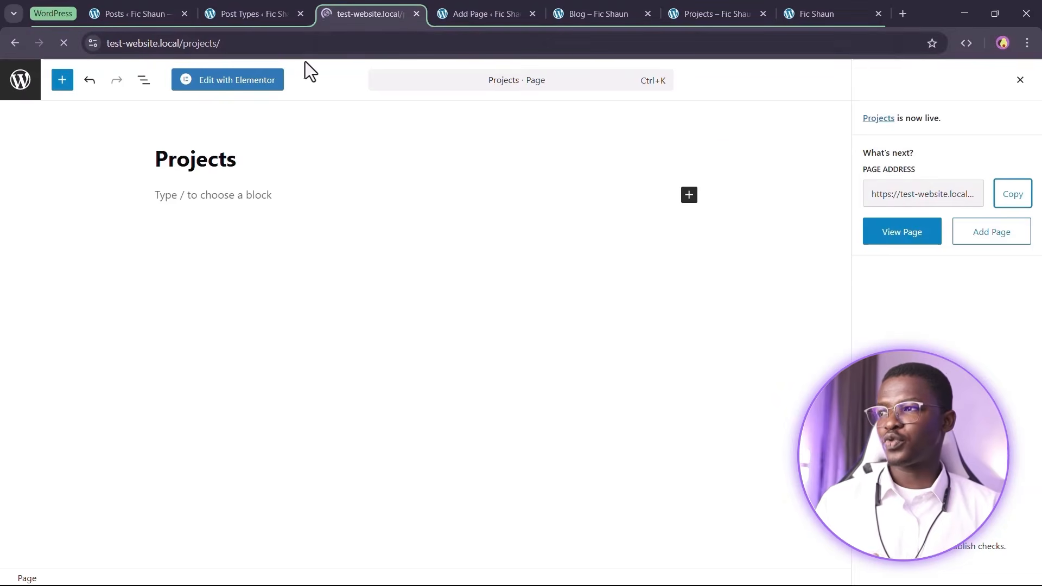
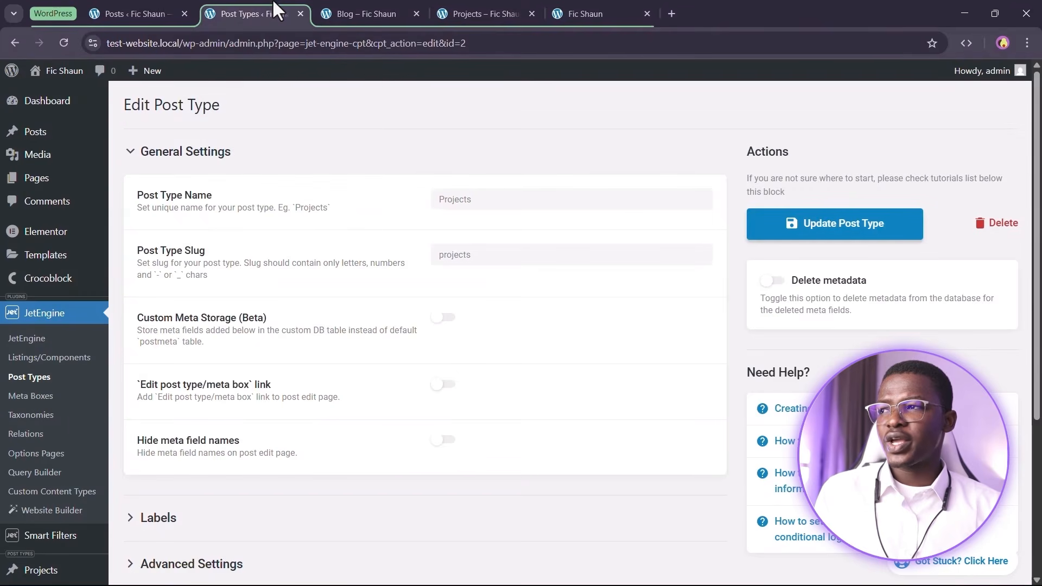
# Close the JetEngine Edit Post Type tab and move via the Projects and Blog tabs to Posts
pyautogui.click(300, 13)
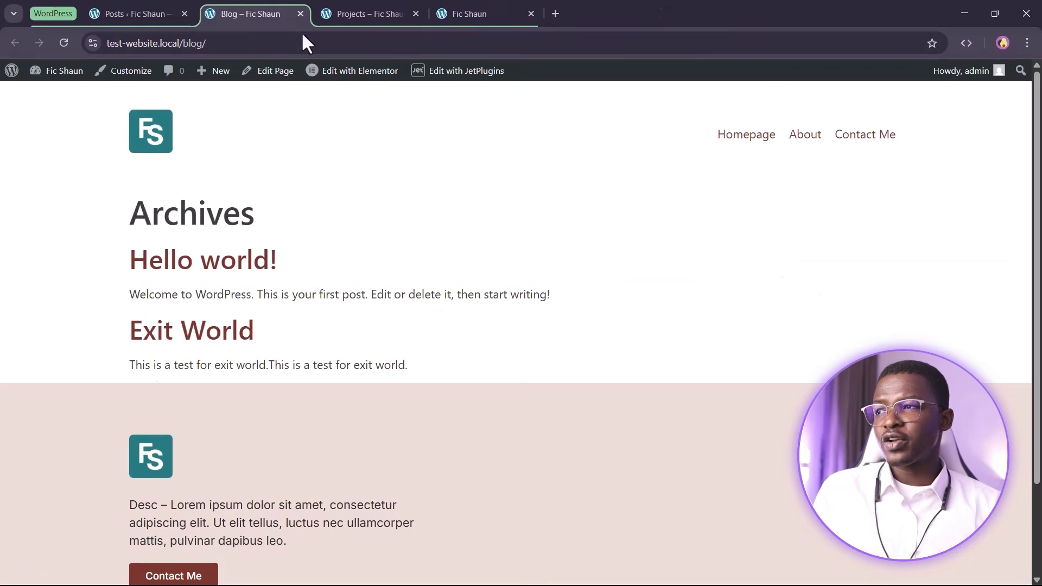
pyautogui.click(392, 11)
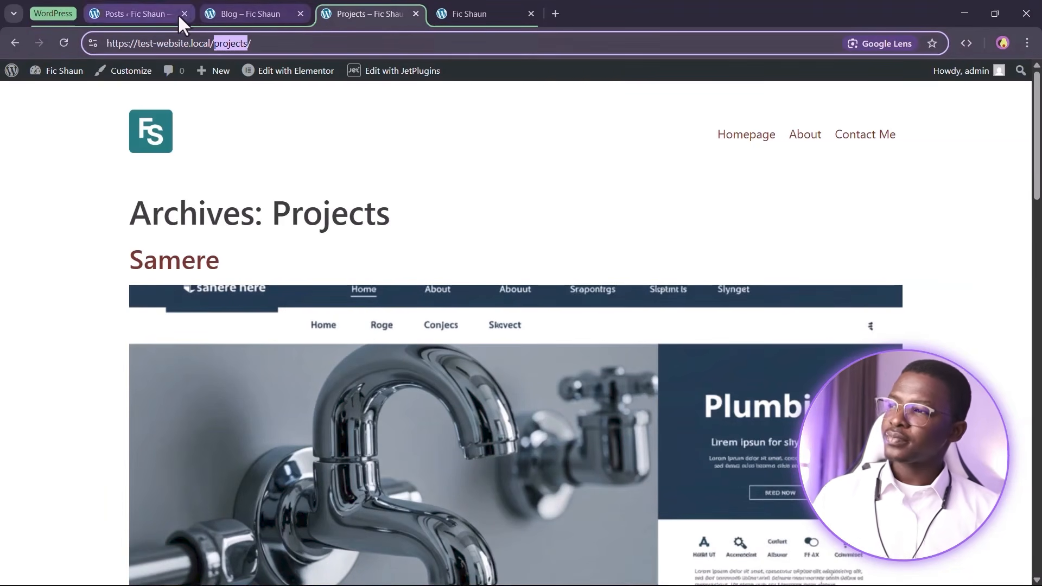
pyautogui.click(242, 2)
pyautogui.click(149, 12)
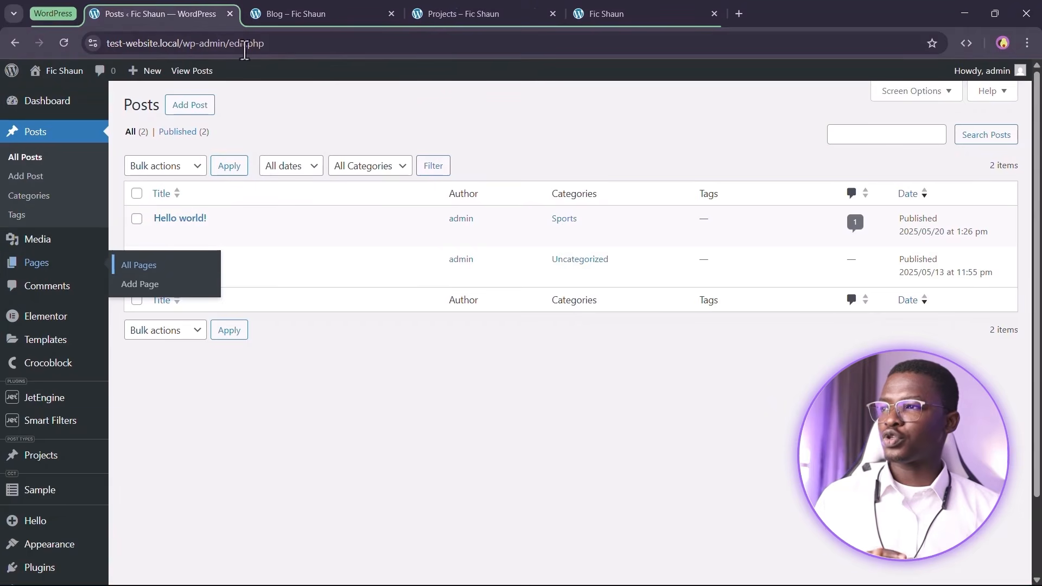
# Open the Projects page's front-end view in a new tab, then open Projects for editing
pyautogui.click(143, 265)
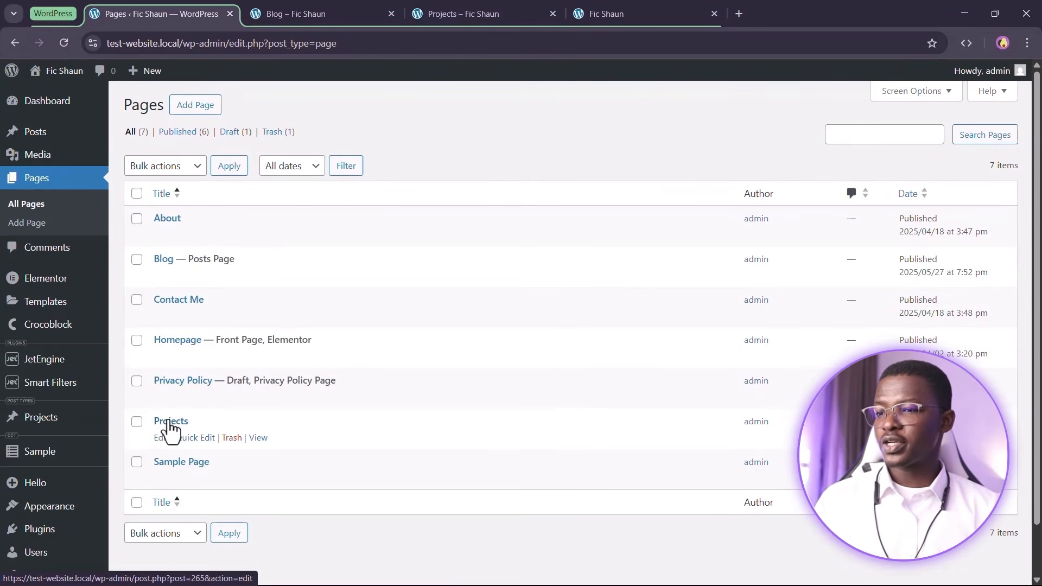
pyautogui.rightClick(262, 441)
pyautogui.click(311, 276)
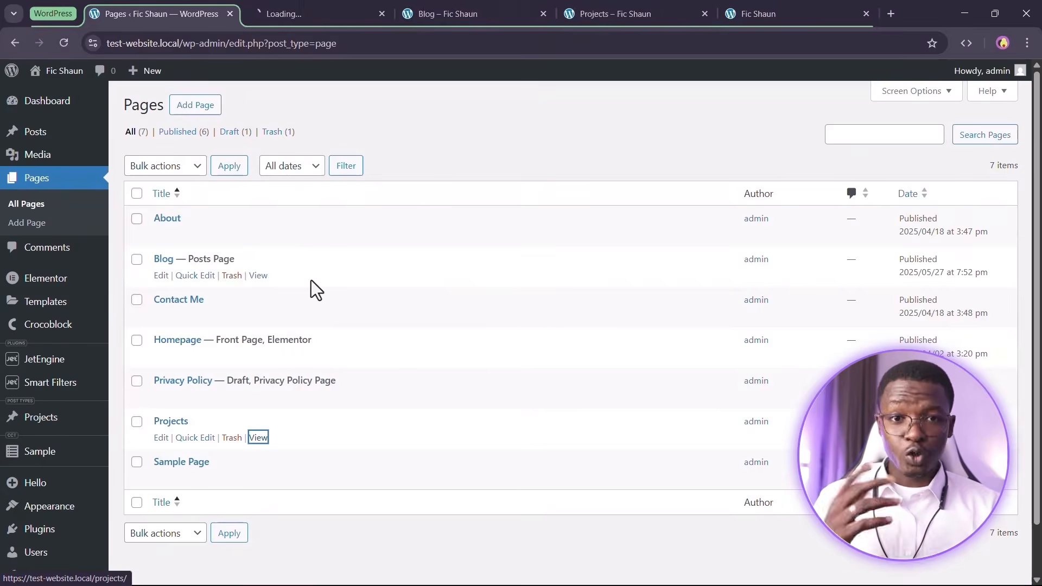
pyautogui.click(309, 9)
pyautogui.moveTo(369, 71)
pyautogui.click(186, 12)
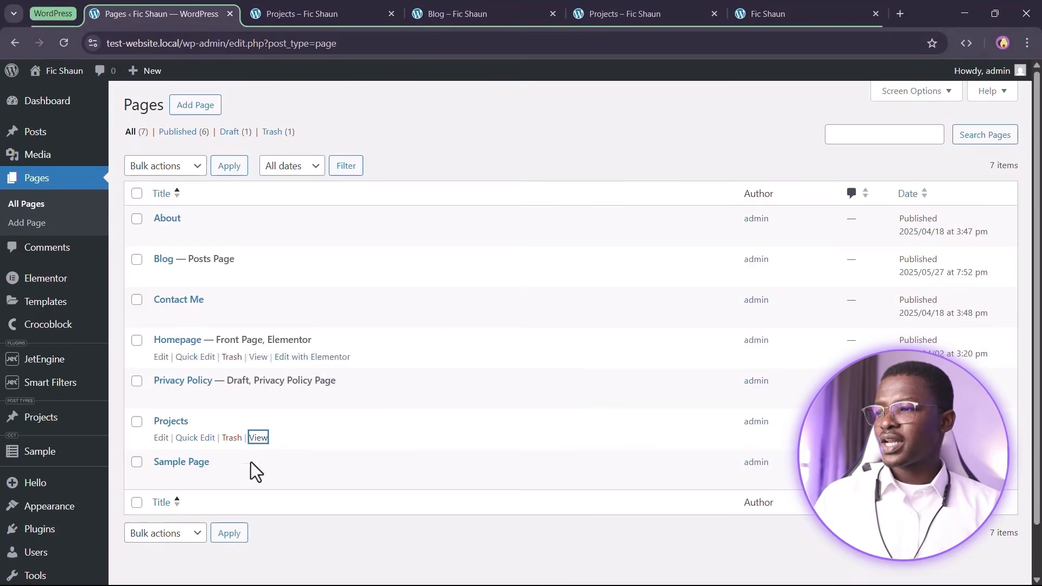
pyautogui.click(161, 439)
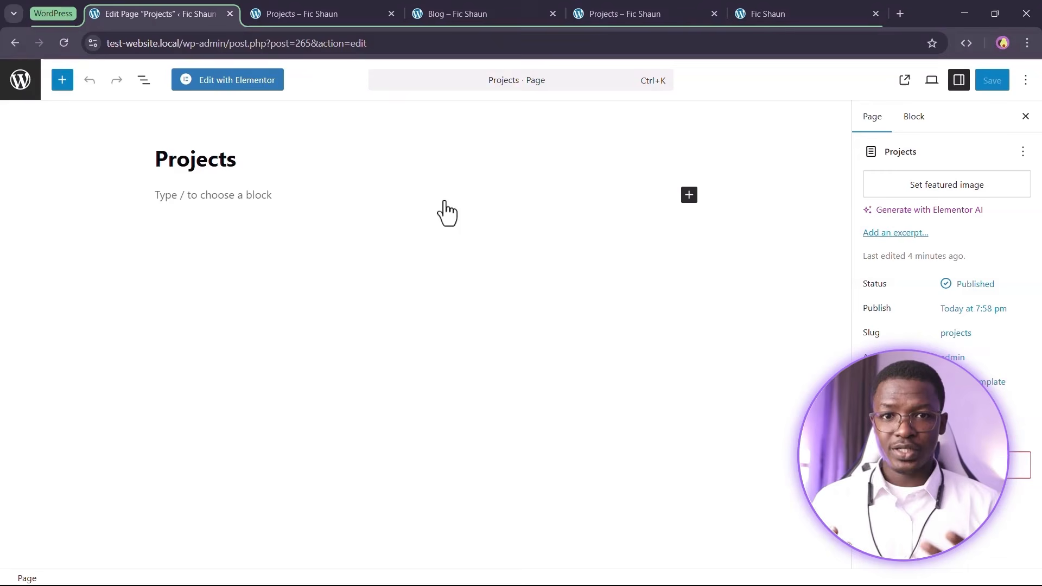
# Launch Elementor on Projects, go back after the missing content area error, and return to Pages
pyautogui.click(206, 82)
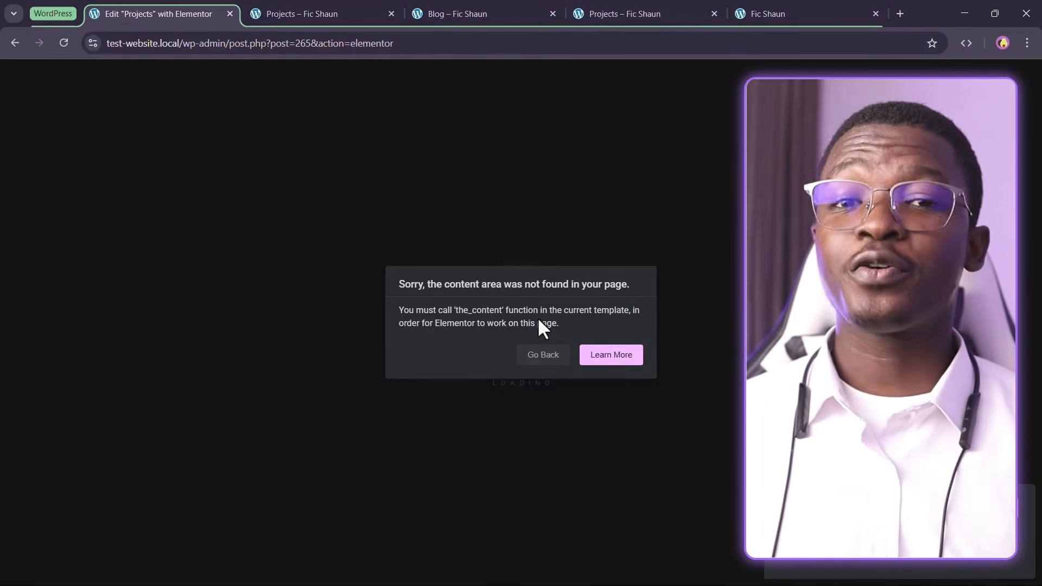
pyautogui.click(537, 358)
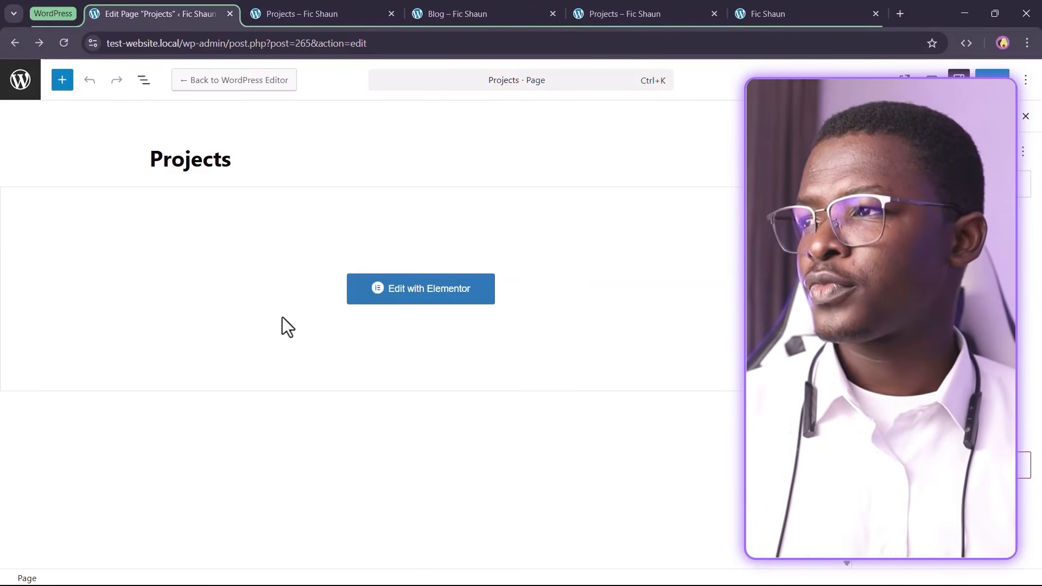
pyautogui.click(13, 92)
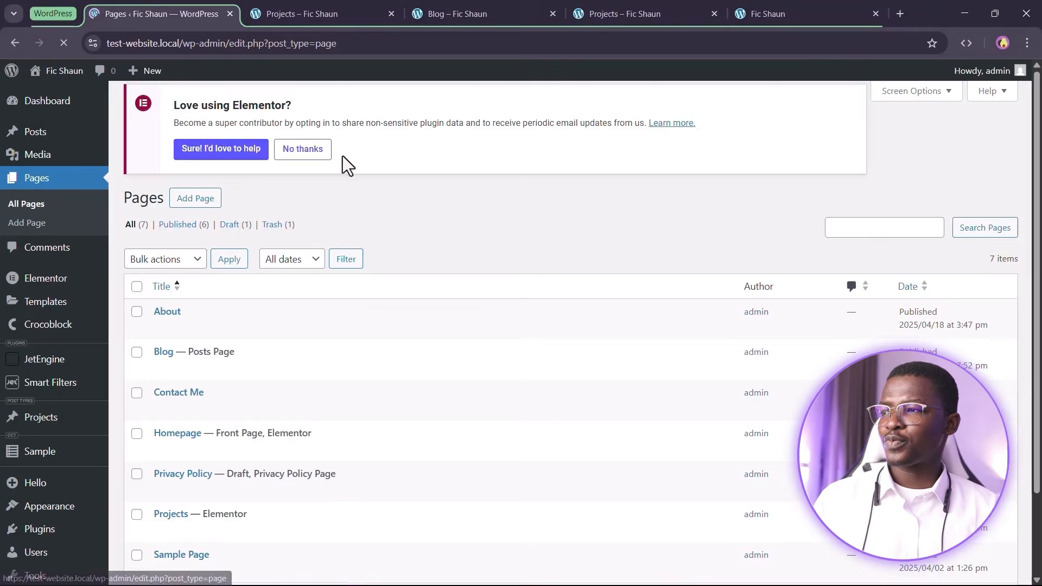
# Trash the Projects page, then permanently delete both trashed pages
pyautogui.scroll(-2, 347, 207)
pyautogui.scroll(1, 369, 382)
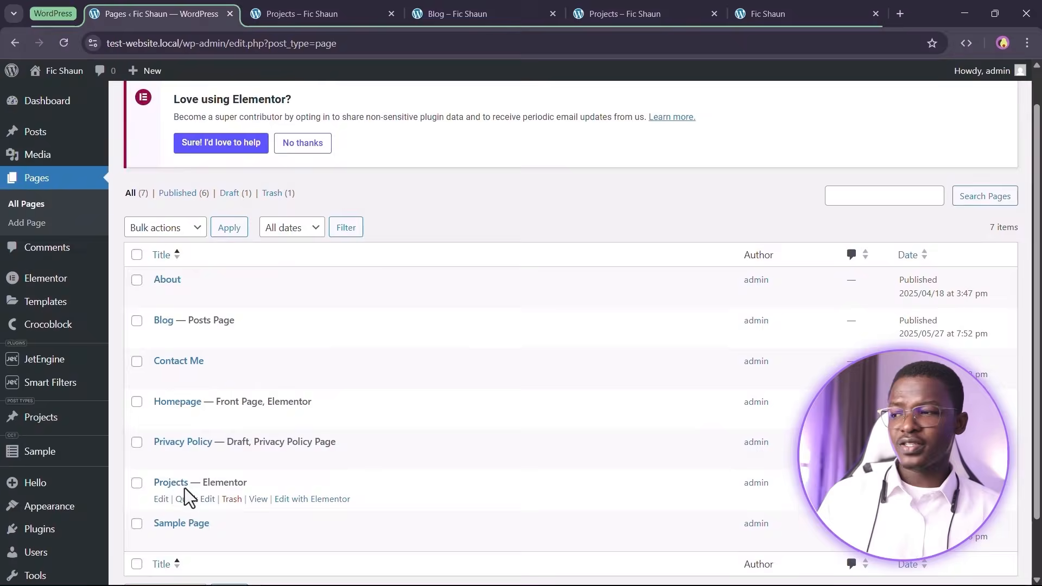
pyautogui.click(234, 500)
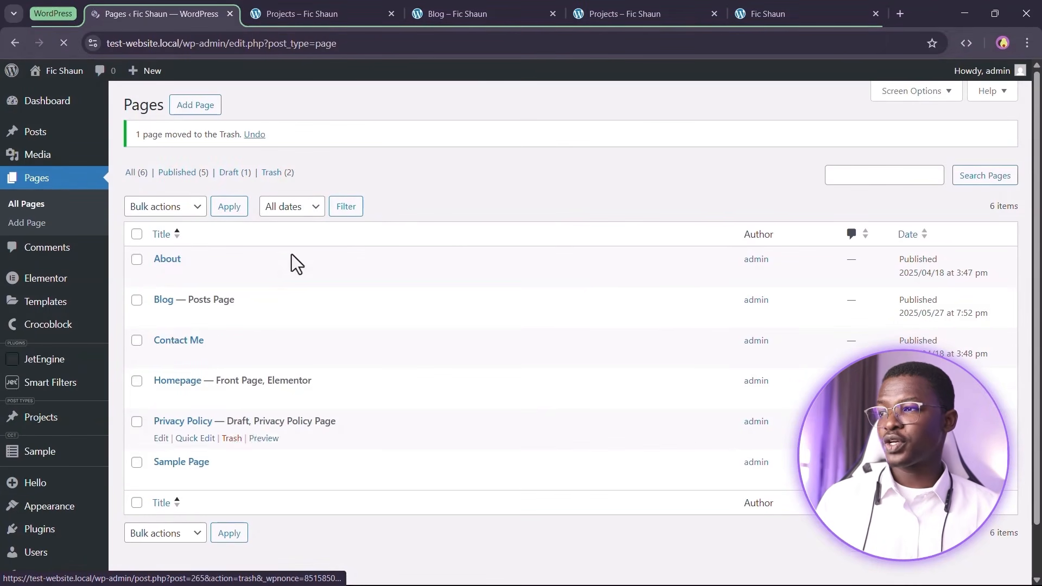
pyautogui.click(281, 181)
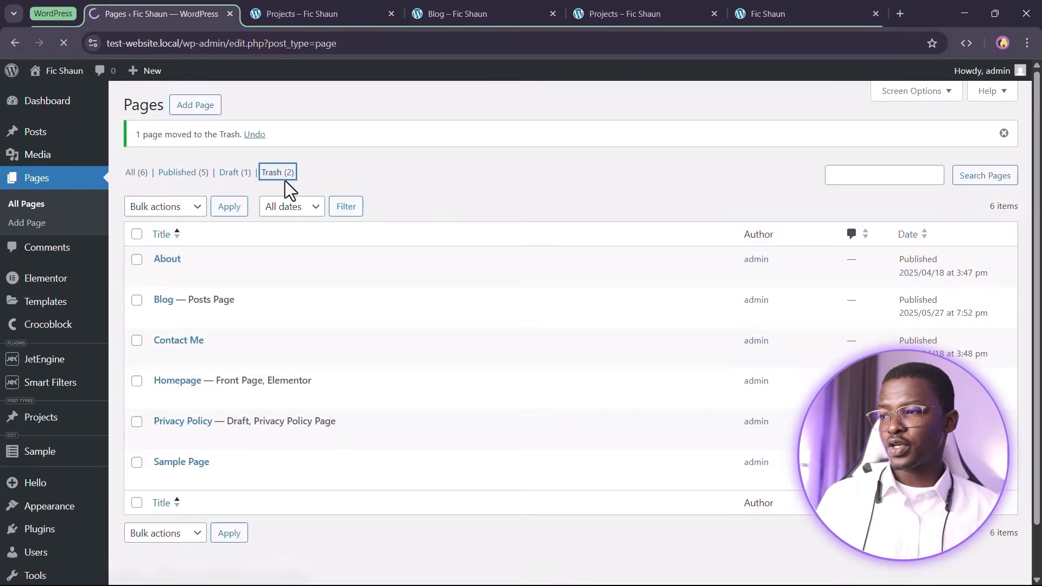
pyautogui.click(136, 193)
pyautogui.click(190, 165)
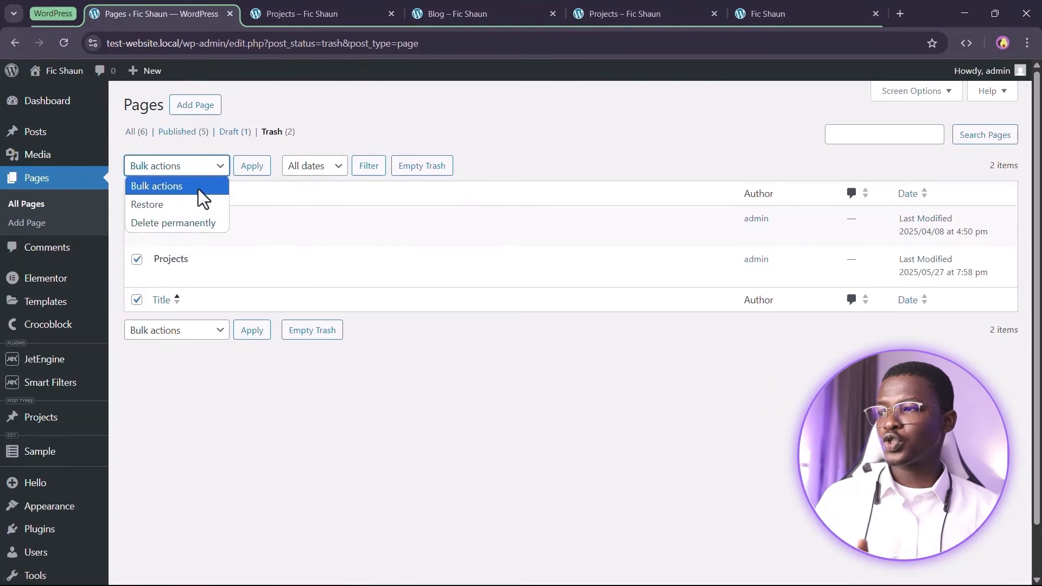
pyautogui.click(185, 228)
pyautogui.click(253, 169)
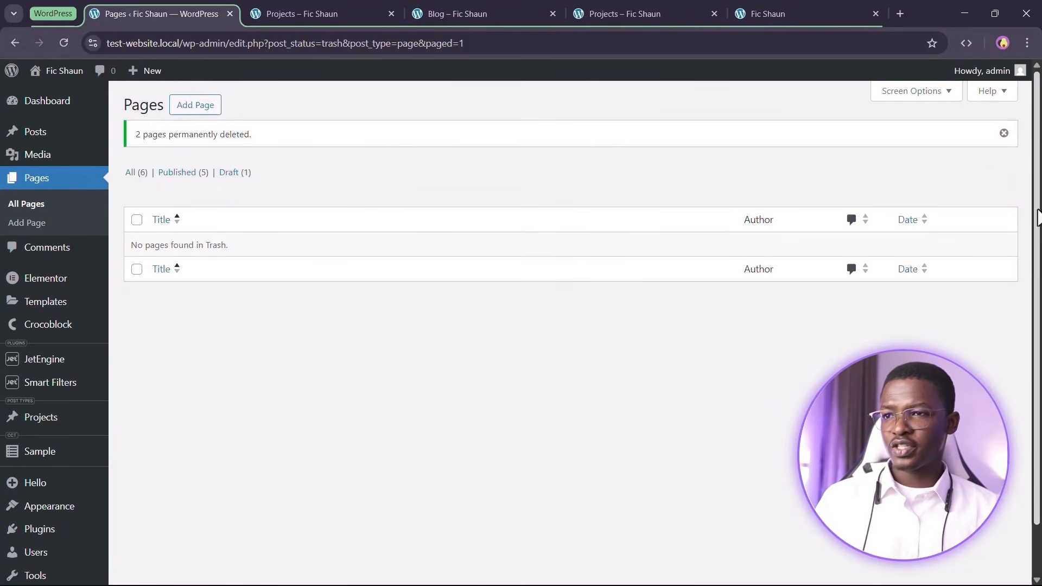
pyautogui.click(1004, 134)
# Return to All Pages and reload the /projects/ archive in its tab
pyautogui.click(137, 132)
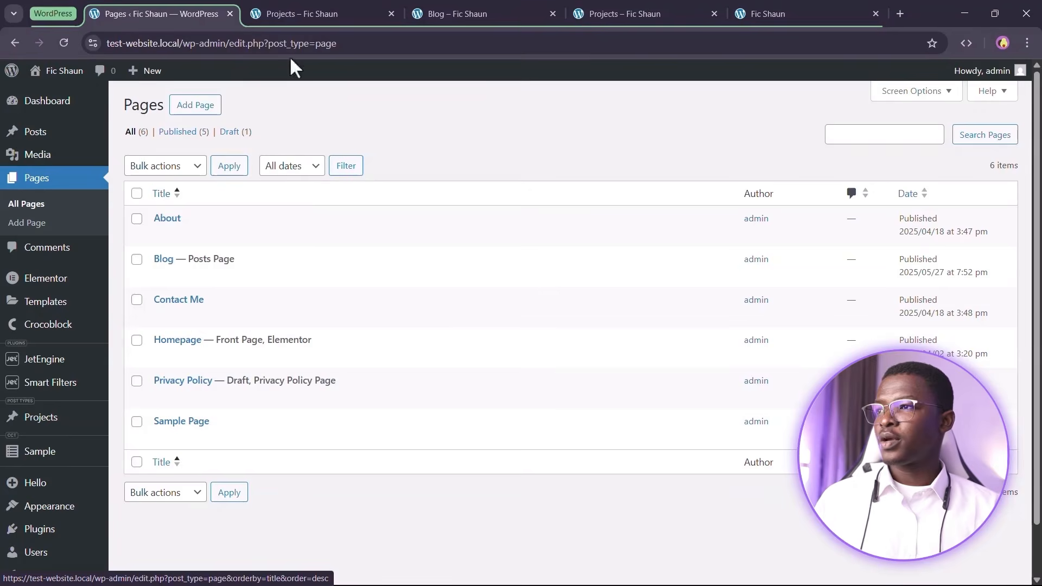
pyautogui.click(323, 14)
pyautogui.click(64, 43)
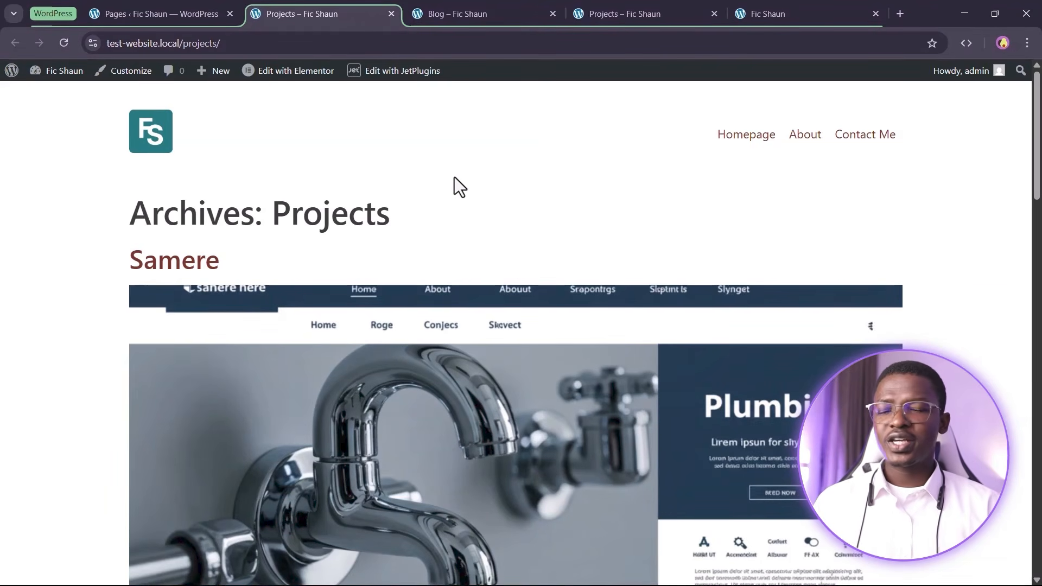
# Open Crocoblock's Theme Builder in a new tab and drag that tab beside Pages
pyautogui.click(198, 2)
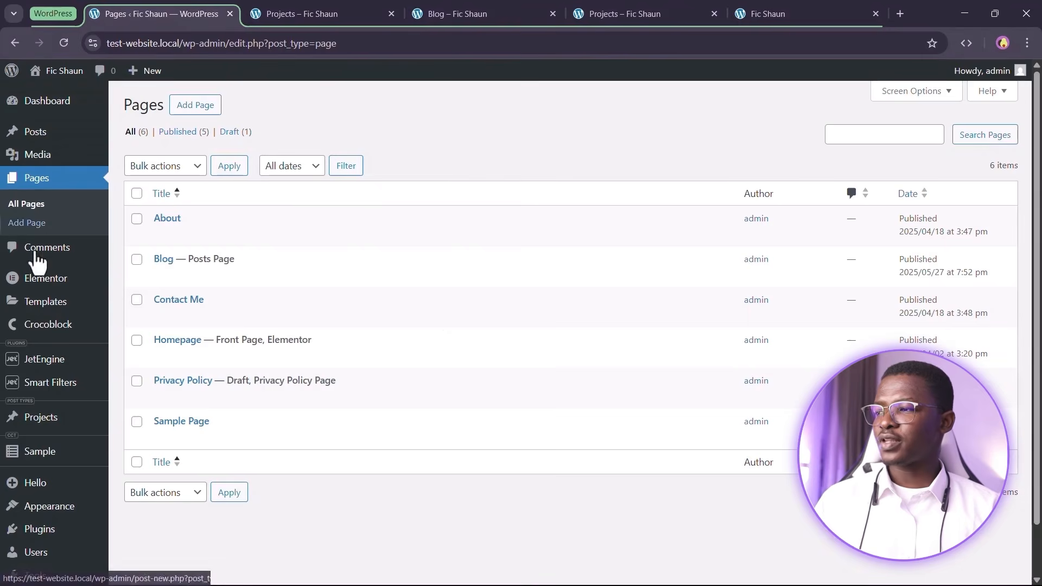
pyautogui.scroll(-1, 41, 266)
pyautogui.moveTo(45, 276)
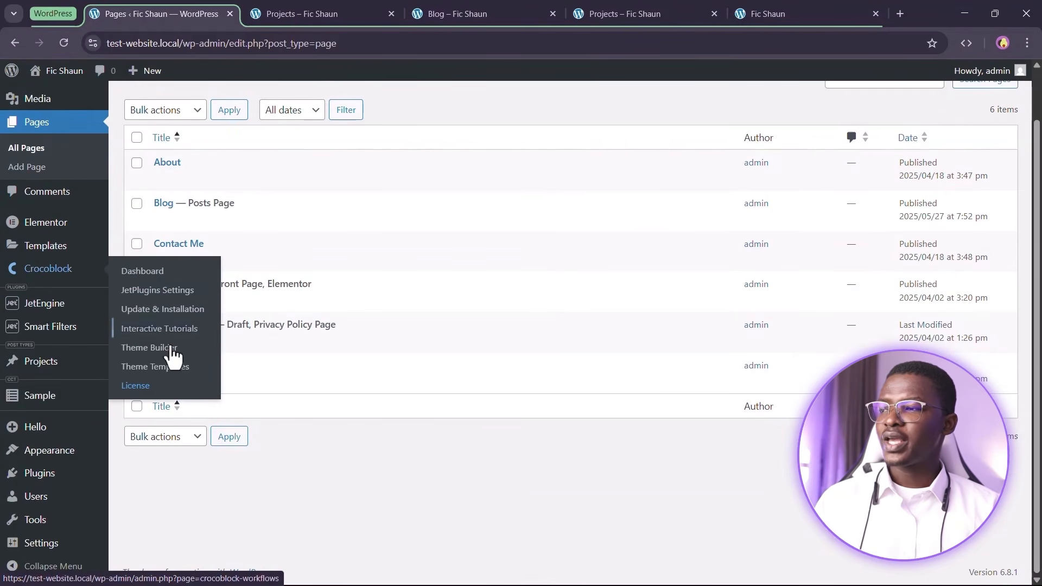
pyautogui.rightClick(151, 358)
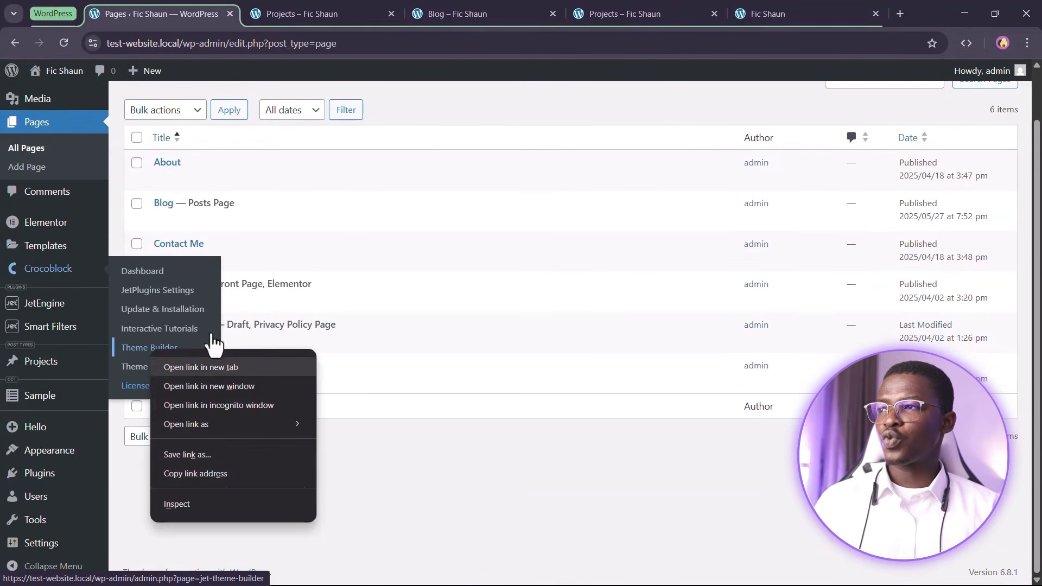
pyautogui.click(209, 365)
pyautogui.click(314, 11)
pyautogui.moveTo(309, 8); pyautogui.dragTo(296, 9)
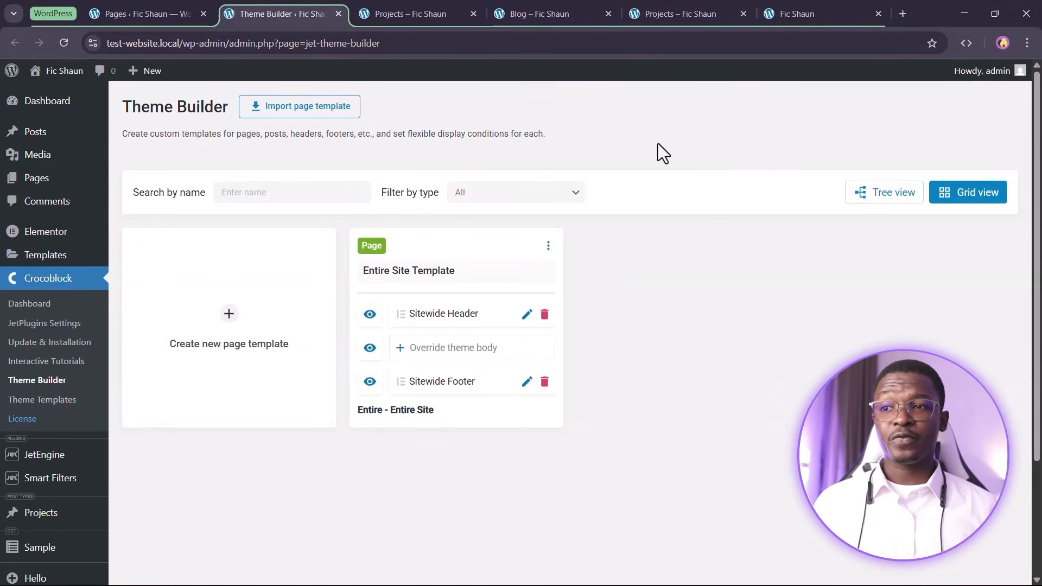
# Switch the Theme Builder to Tree view, scroll the tree, then return to the Projects archive
pyautogui.click(896, 194)
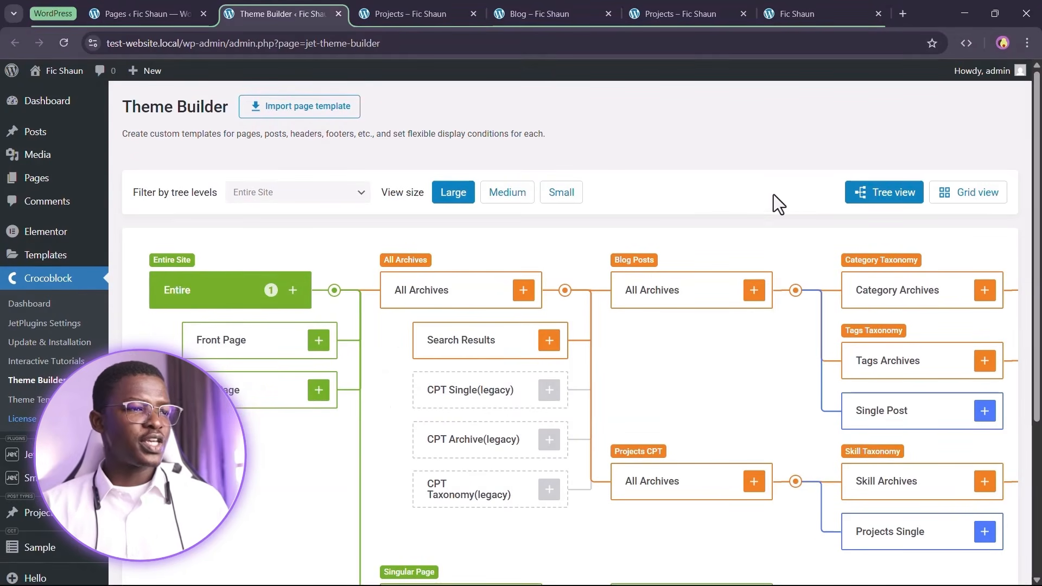
pyautogui.scroll(-3, 706, 217)
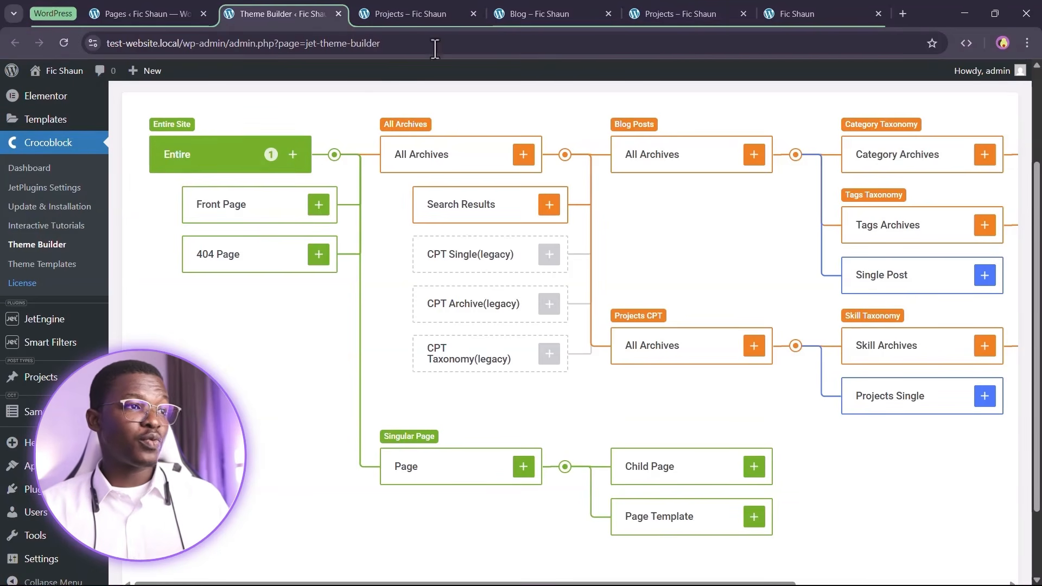
pyautogui.click(441, 10)
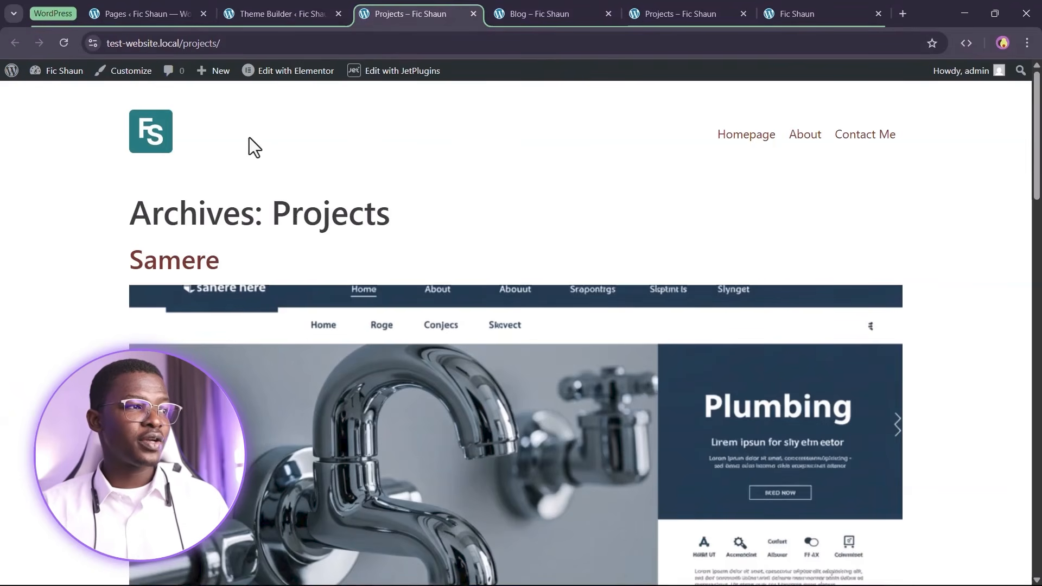
# Open the homepage from the site logo in a new tab, then return to Projects
pyautogui.scroll(-20, 400, 353)
pyautogui.scroll(15, 584, 365)
pyautogui.scroll(9, 470, 183)
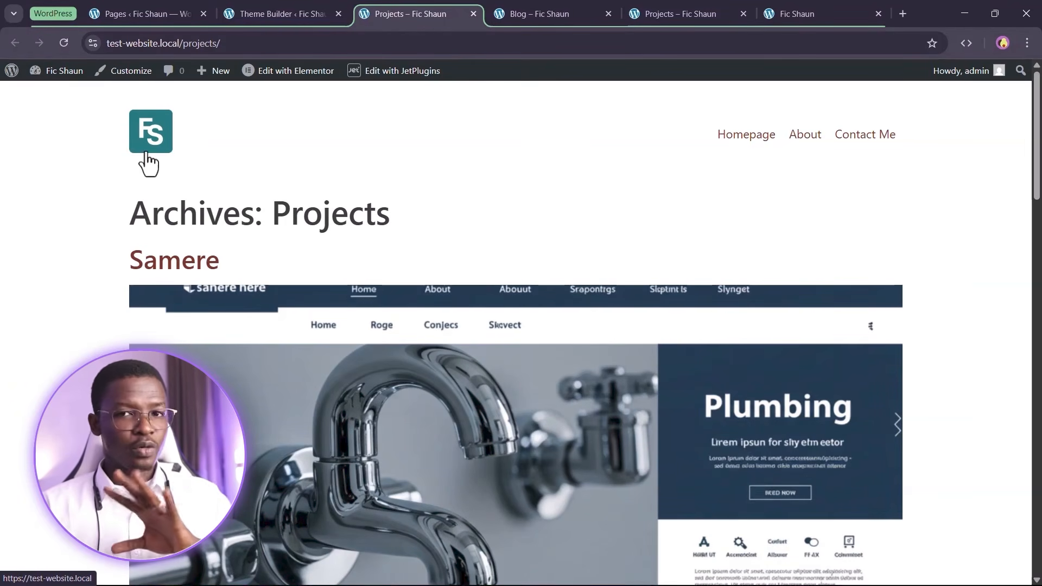
pyautogui.rightClick(156, 136)
pyautogui.click(191, 155)
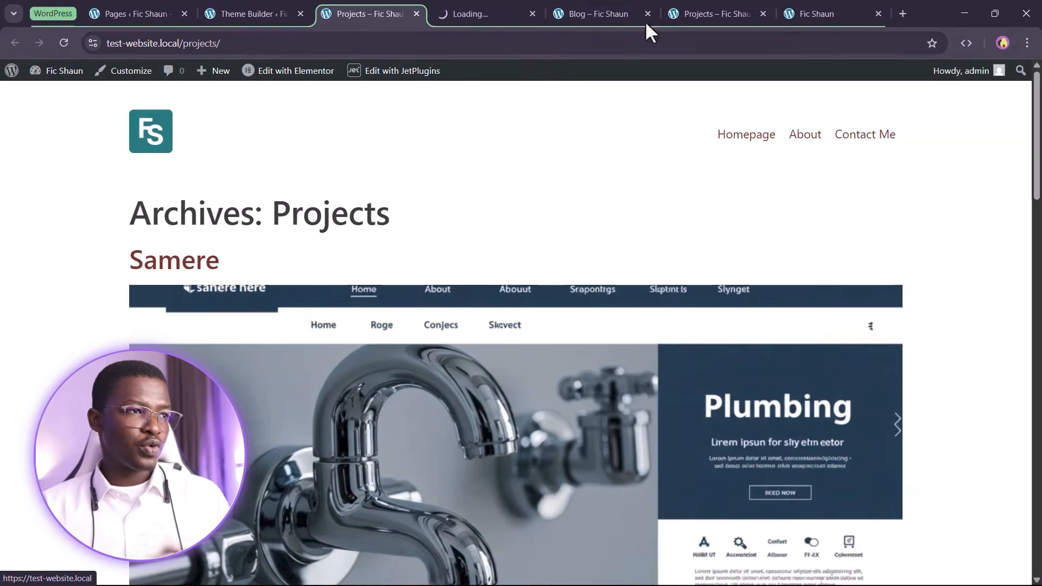
pyautogui.click(504, 8)
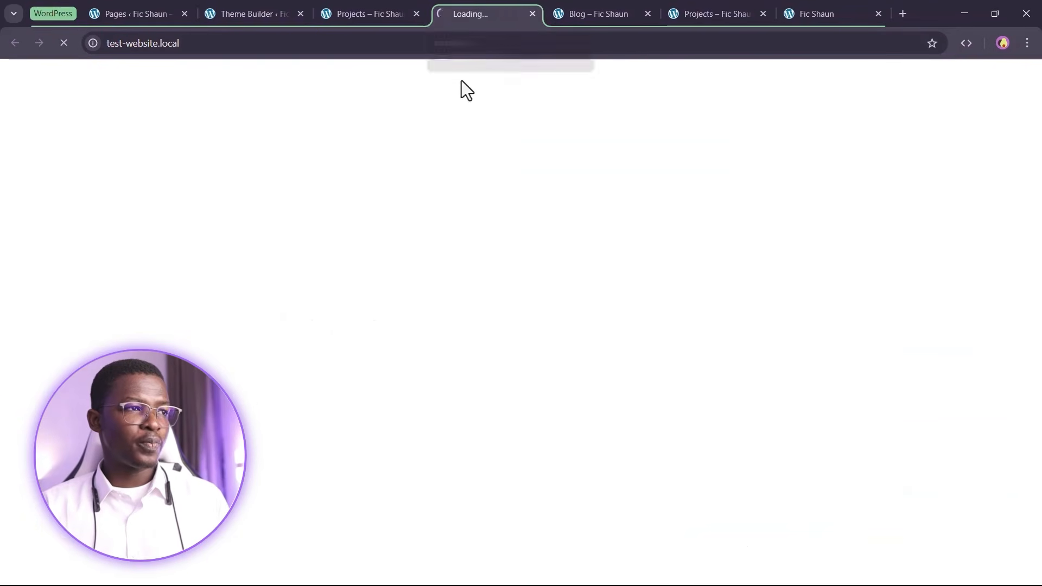
pyautogui.click(388, 9)
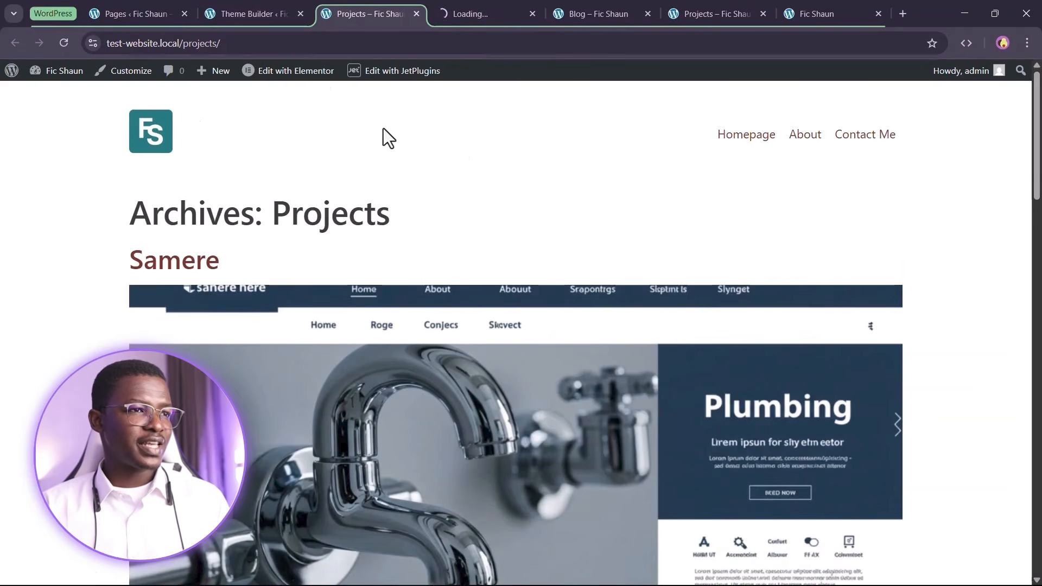
# Compare the Projects archive with the homepage, then settle back on the front-end Projects archive
pyautogui.scroll(-20, 366, 136)
pyautogui.scroll(20, 554, 106)
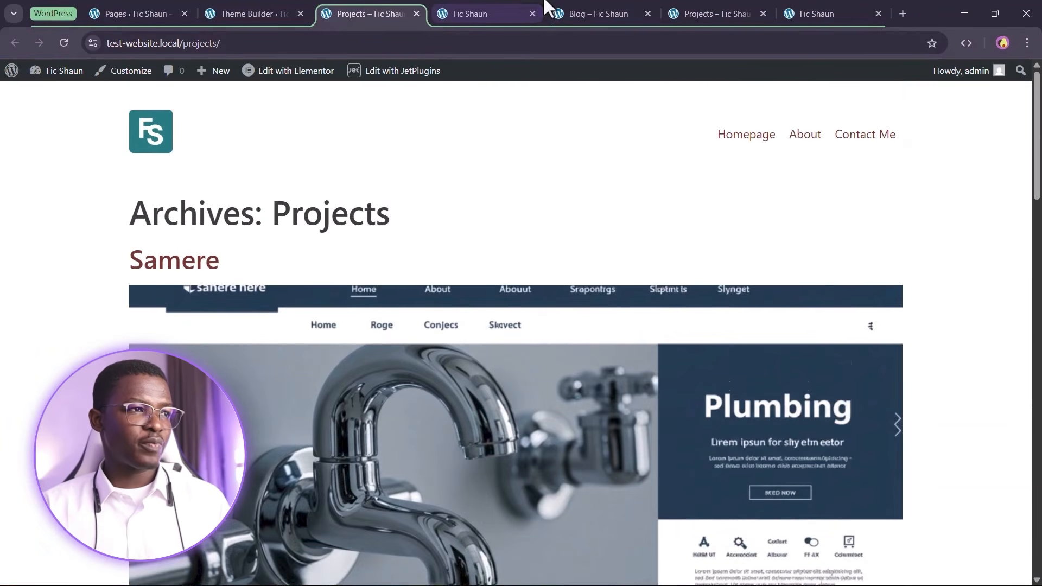
pyautogui.click(517, 11)
pyautogui.scroll(-15, 335, 349)
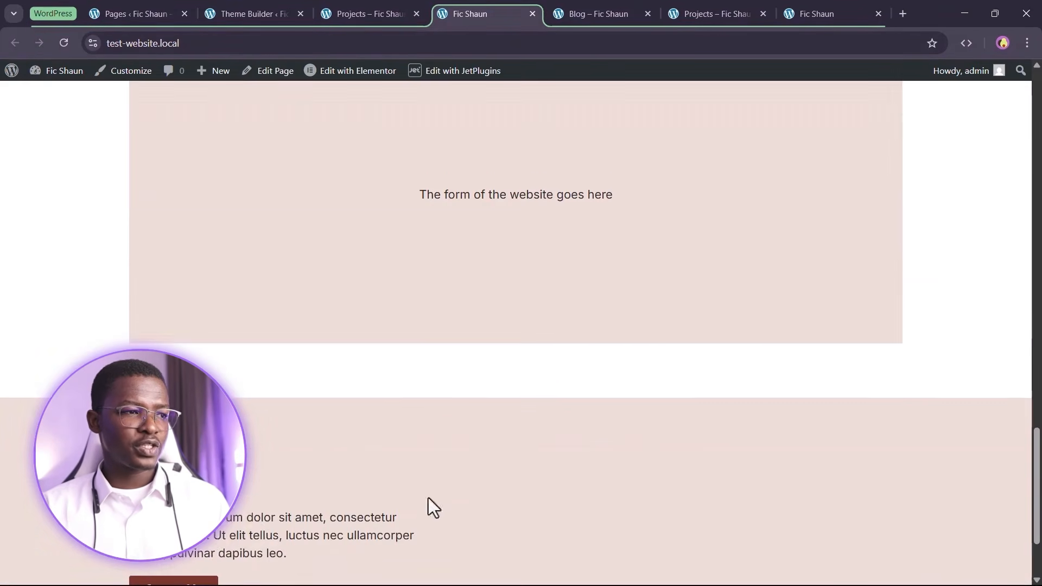
pyautogui.scroll(15, 452, 160)
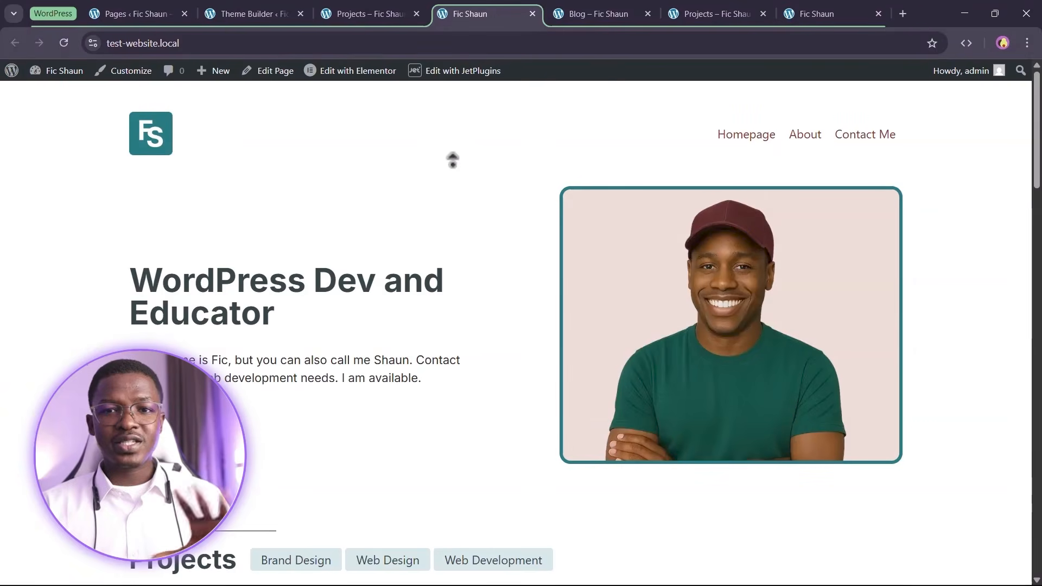
pyautogui.click(321, 5)
pyautogui.click(291, 8)
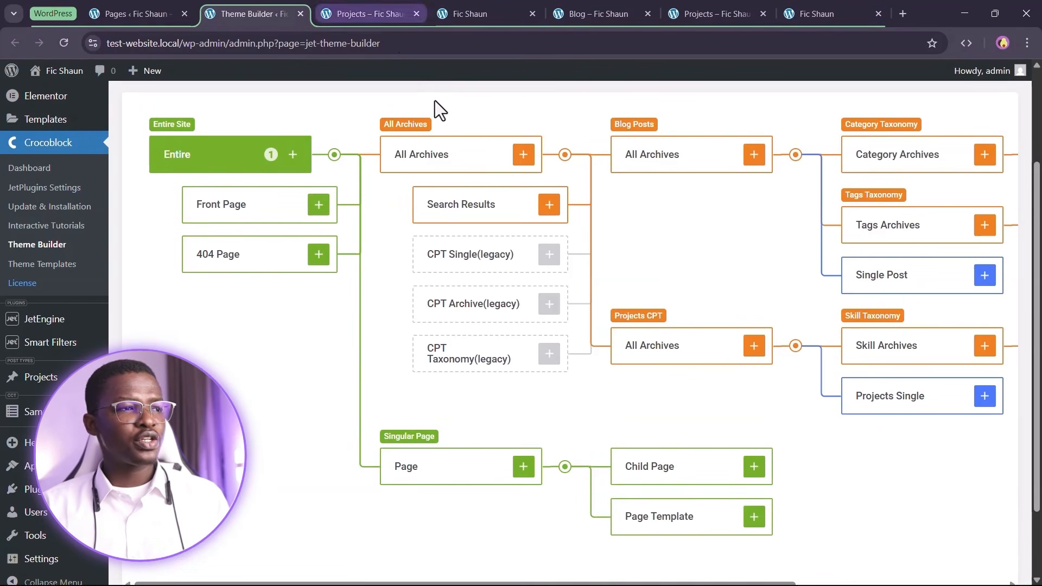
pyautogui.click(390, 12)
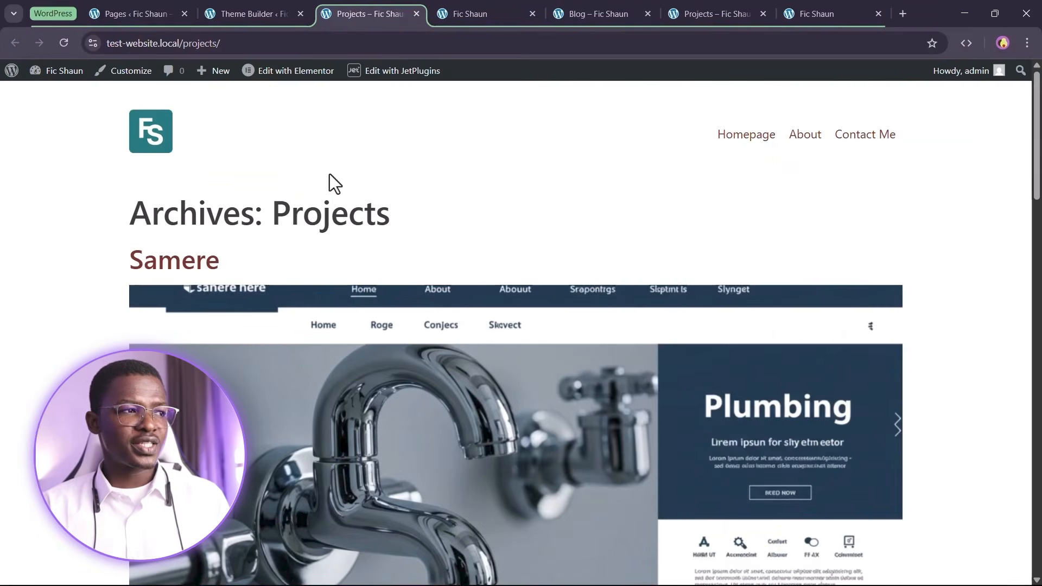
# Inspect the Projects CPT and Skill Taxonomy archive slots in the Theme Builder tree
pyautogui.click(274, 8)
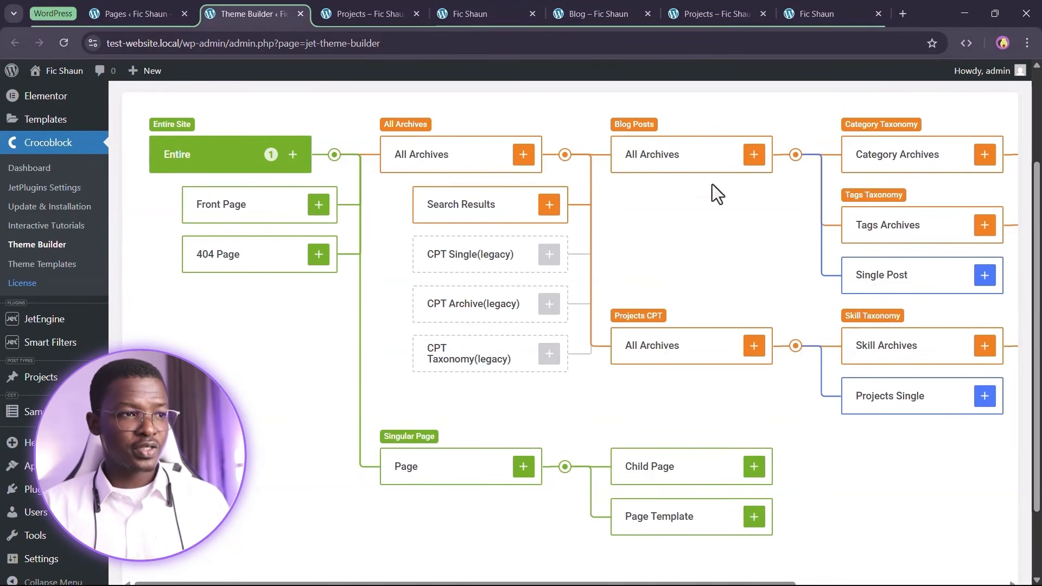
pyautogui.scroll(-2, 714, 174)
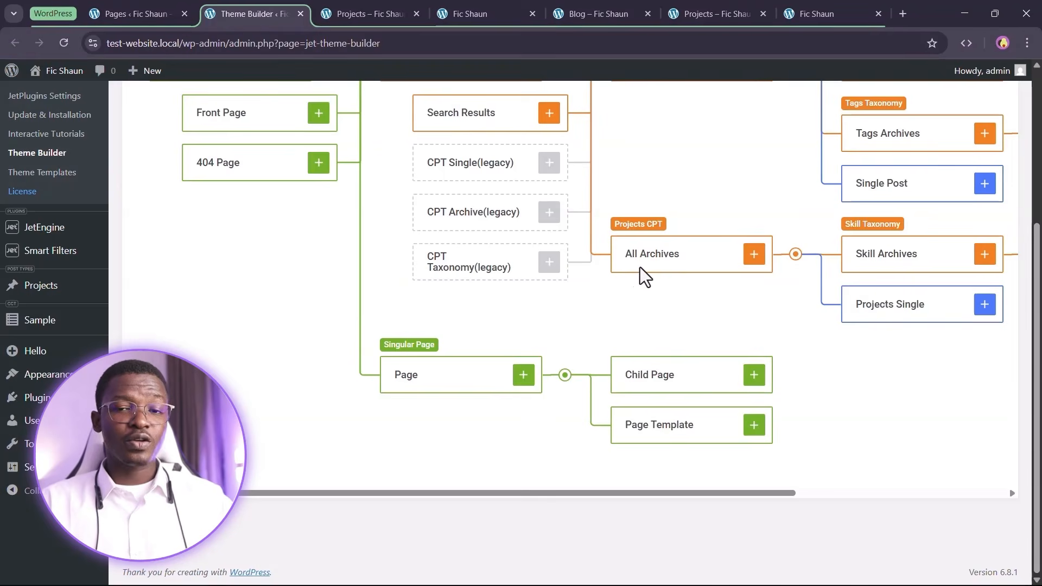
pyautogui.moveTo(629, 229)
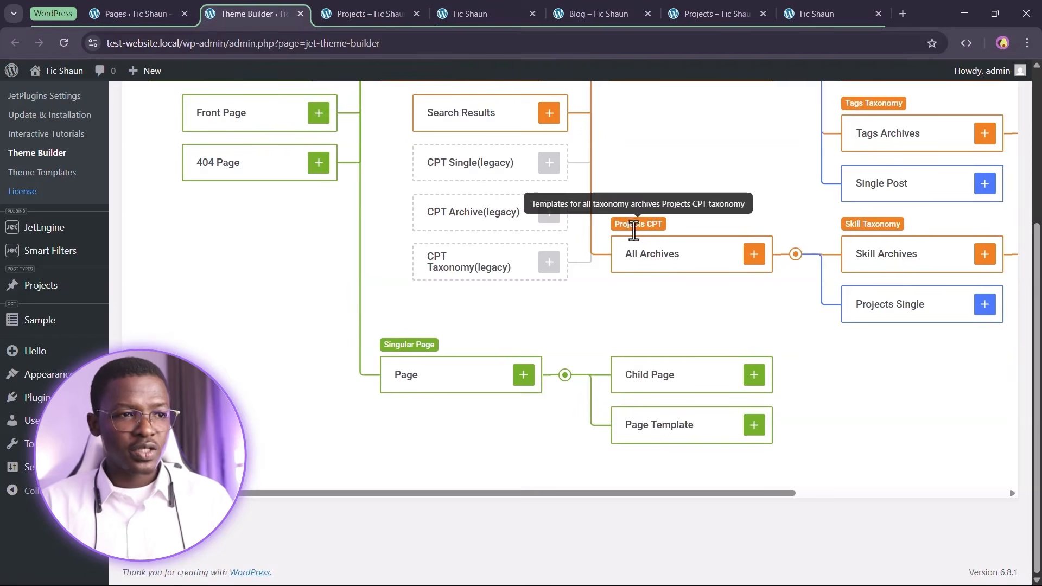
pyautogui.moveTo(848, 227)
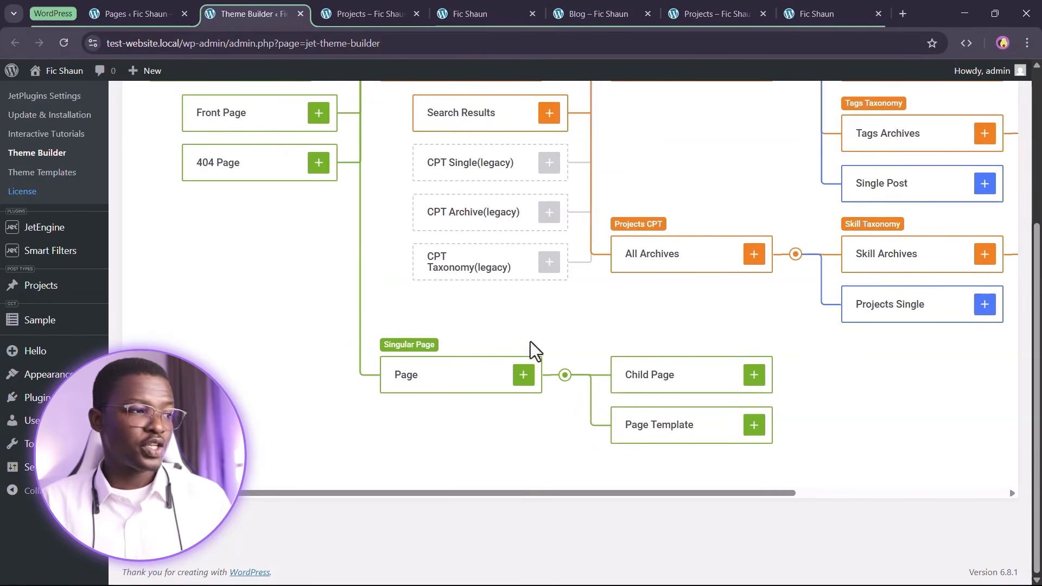
pyautogui.moveTo(55, 285)
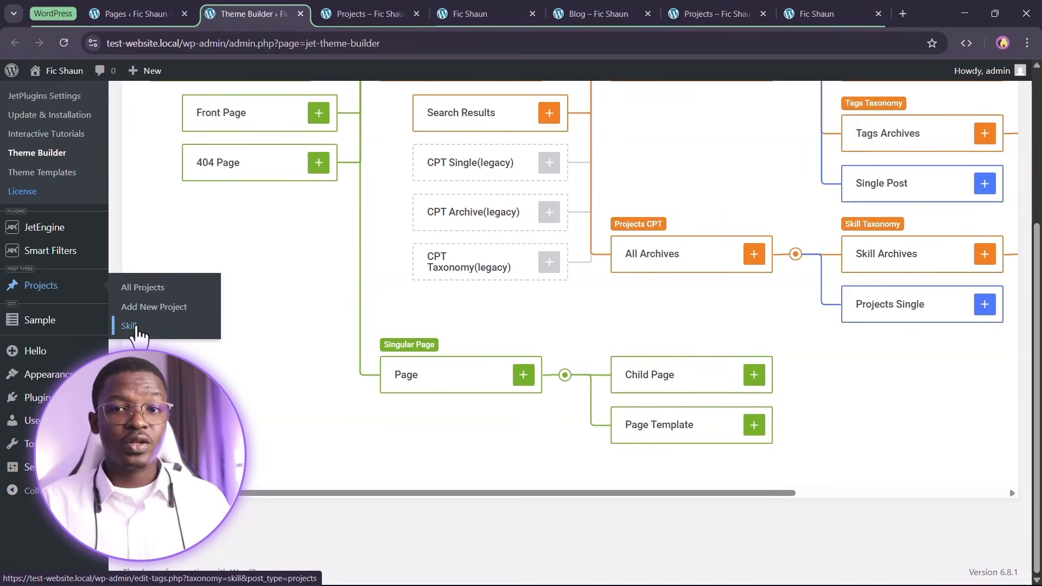
pyautogui.rightClick(136, 330)
pyautogui.click(185, 340)
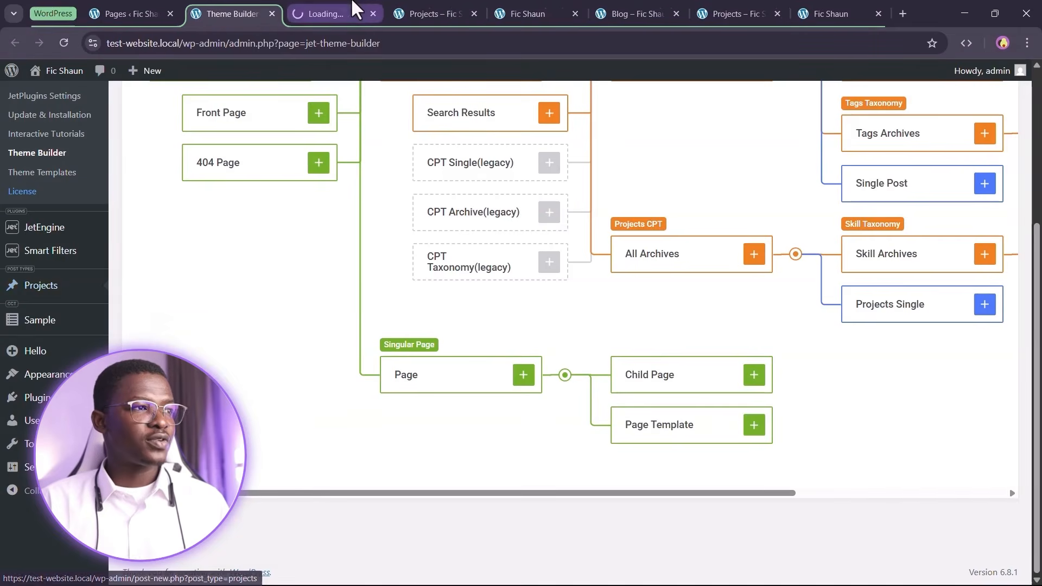
pyautogui.click(356, 10)
pyautogui.rightClick(581, 237)
pyautogui.click(604, 256)
pyautogui.click(418, 12)
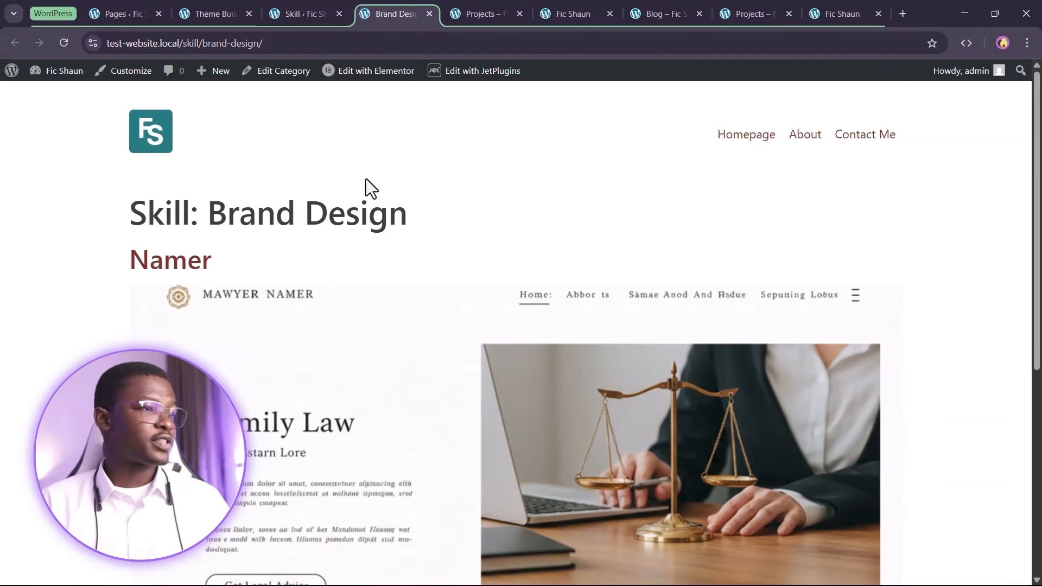
pyautogui.scroll(-1, 375, 184)
pyautogui.scroll(-4, 256, 255)
pyautogui.scroll(4, 314, 320)
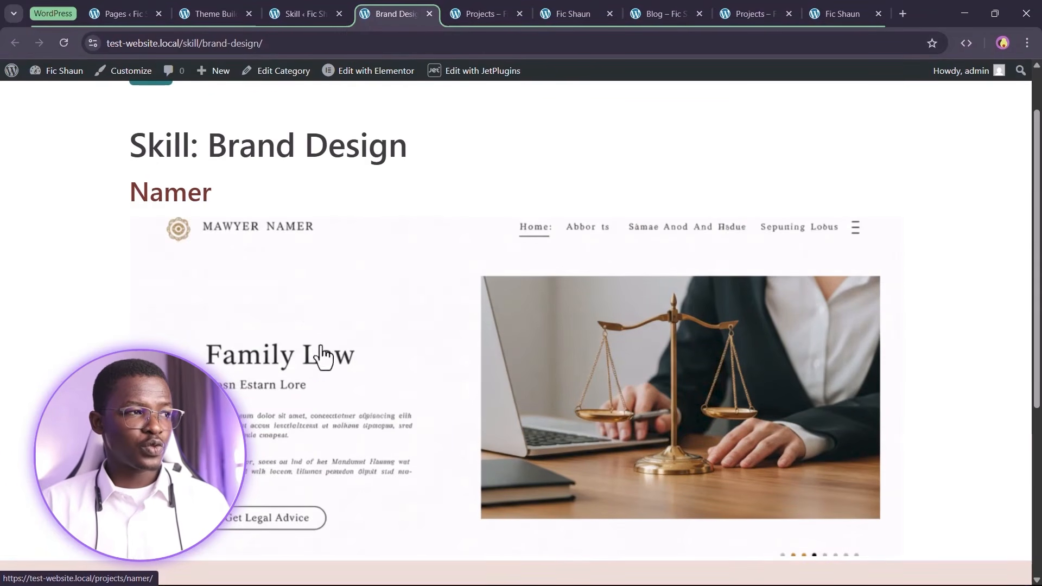
pyautogui.moveTo(210, 144); pyautogui.dragTo(430, 161)
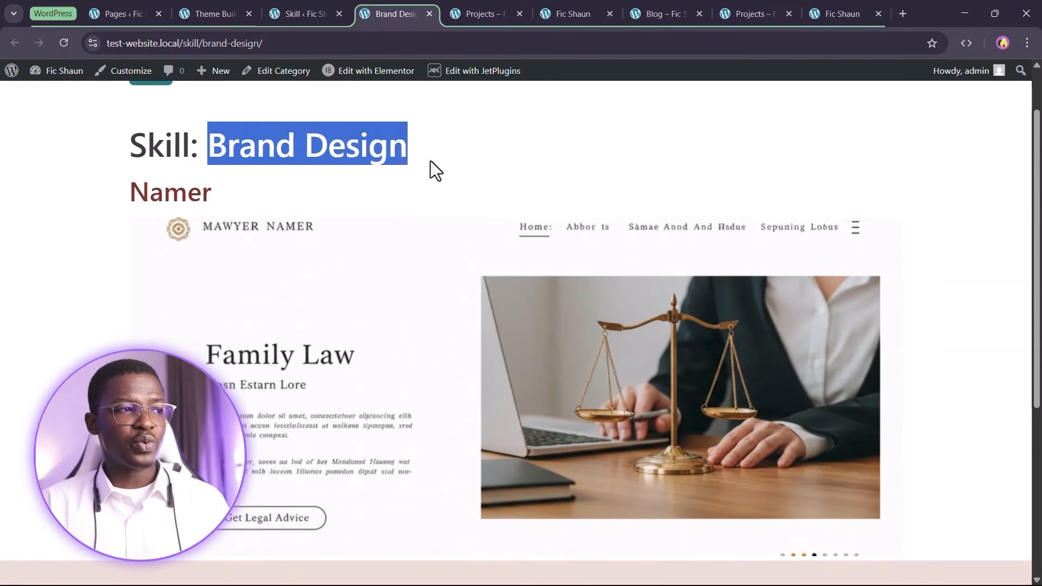
pyautogui.click(431, 160)
pyautogui.click(326, 11)
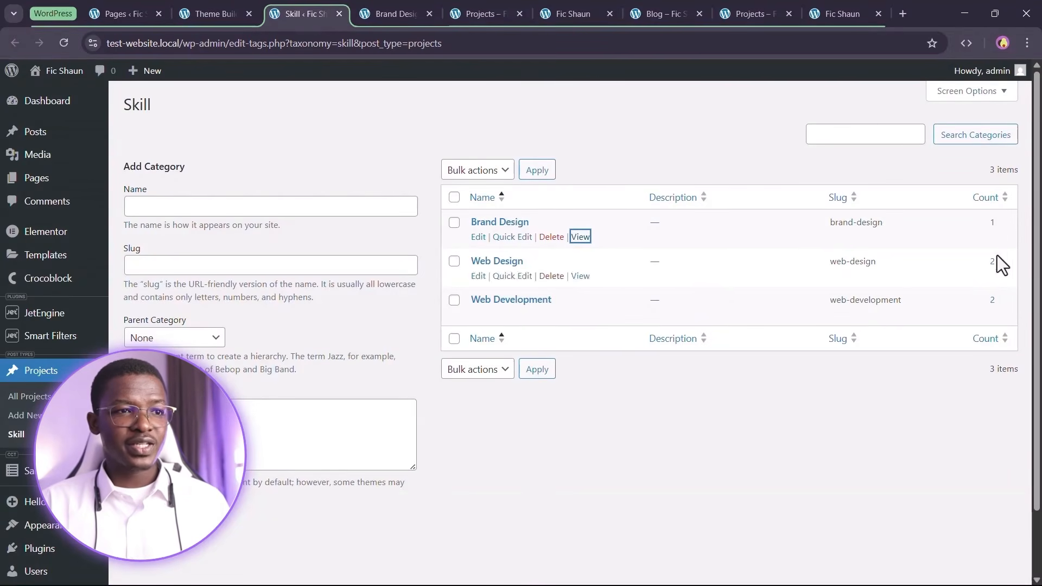
pyautogui.click(383, 13)
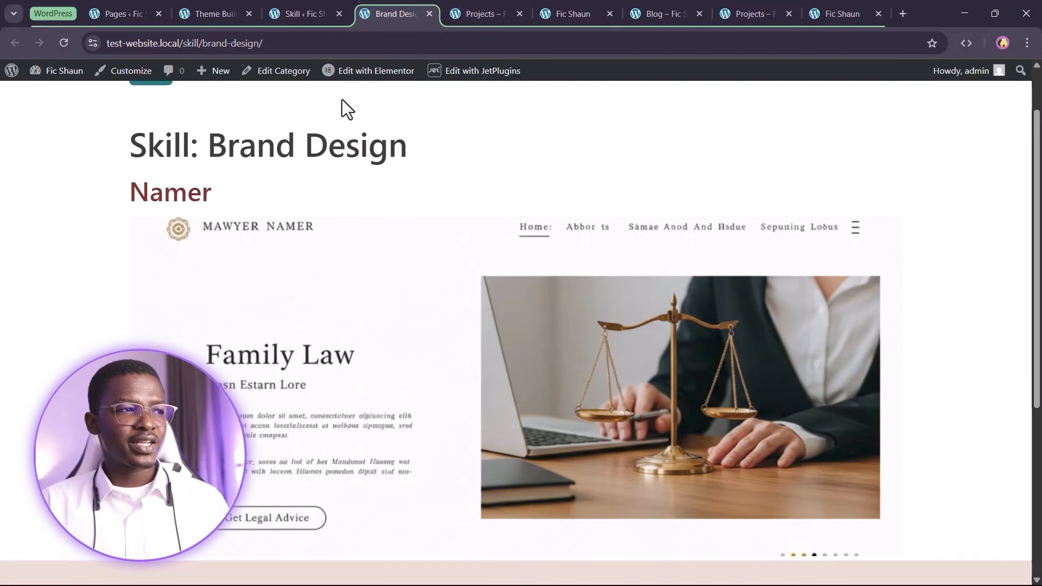
pyautogui.scroll(1, 518, 247)
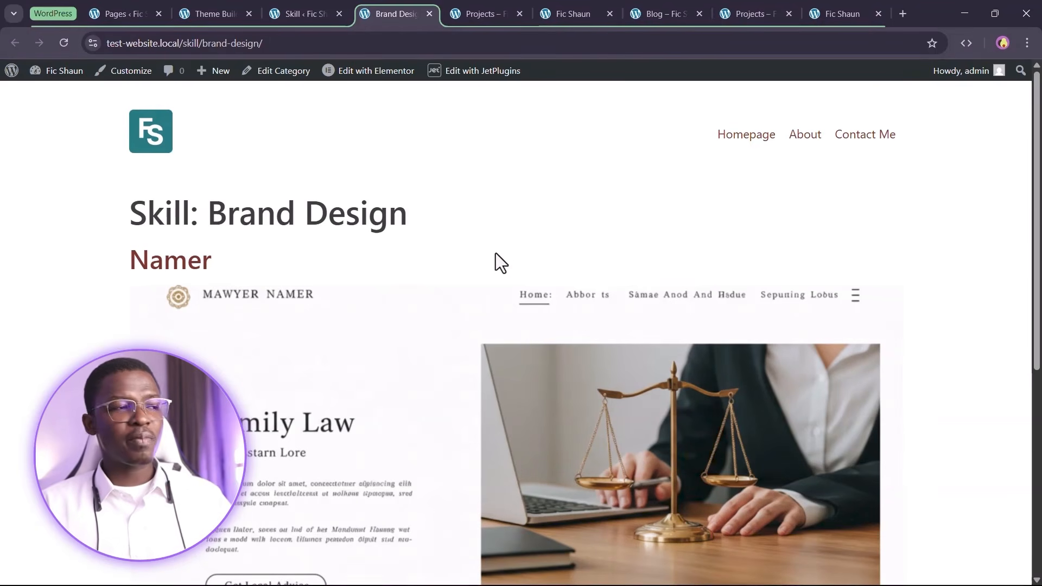
pyautogui.click(428, 14)
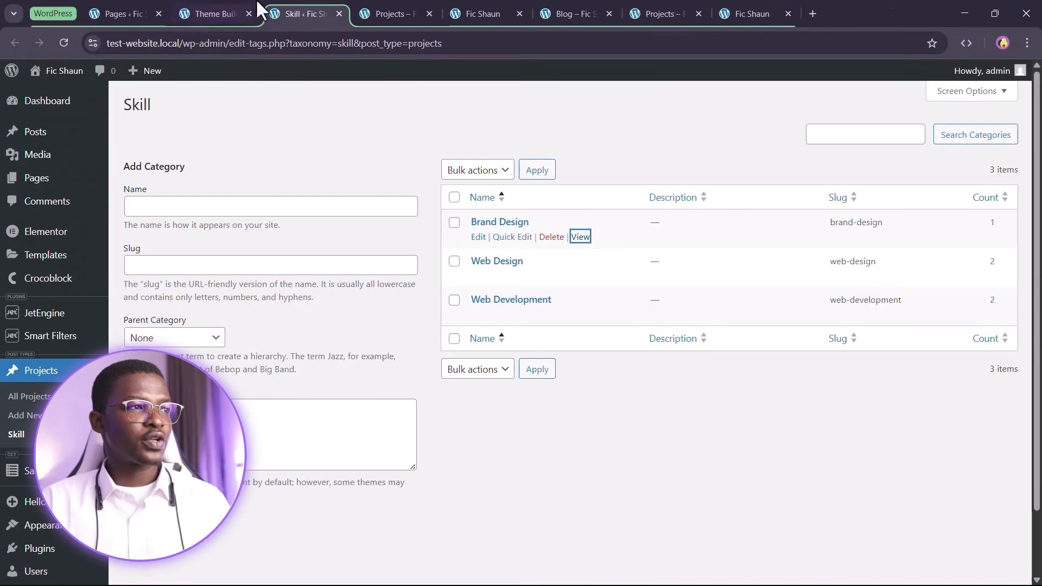
pyautogui.click(339, 13)
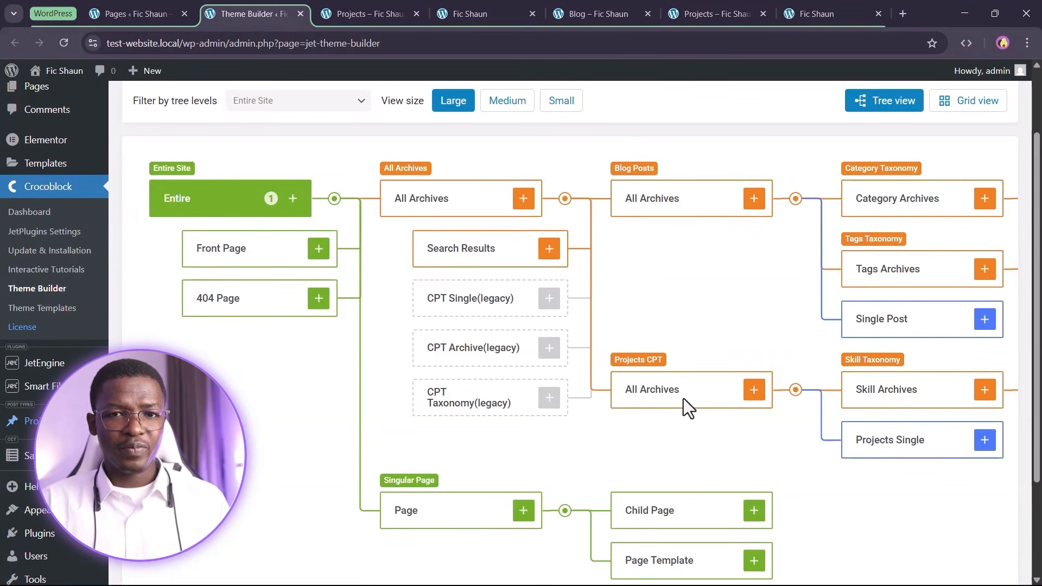
pyautogui.scroll(-1, 652, 342)
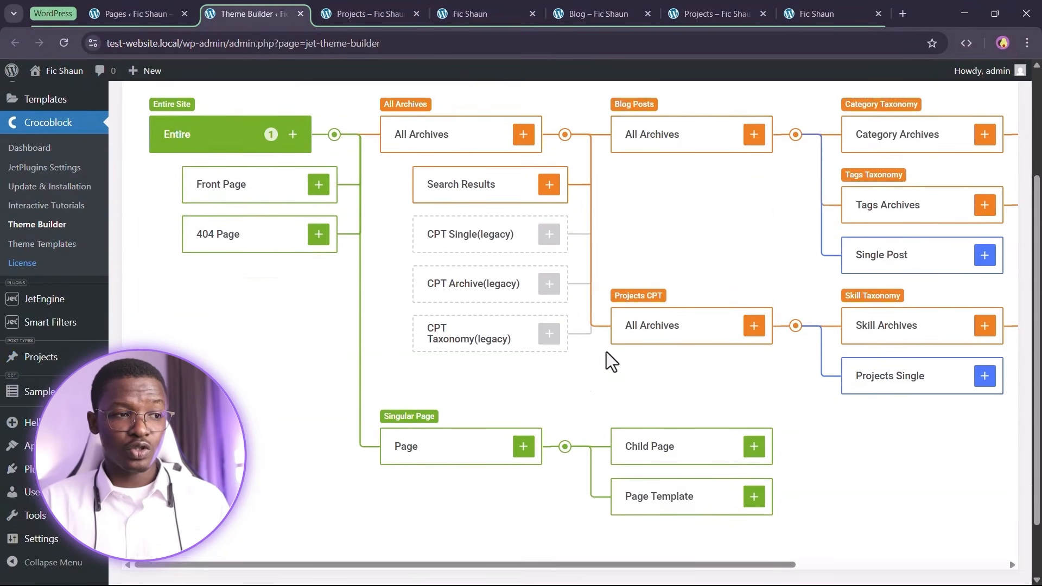
pyautogui.click(756, 326)
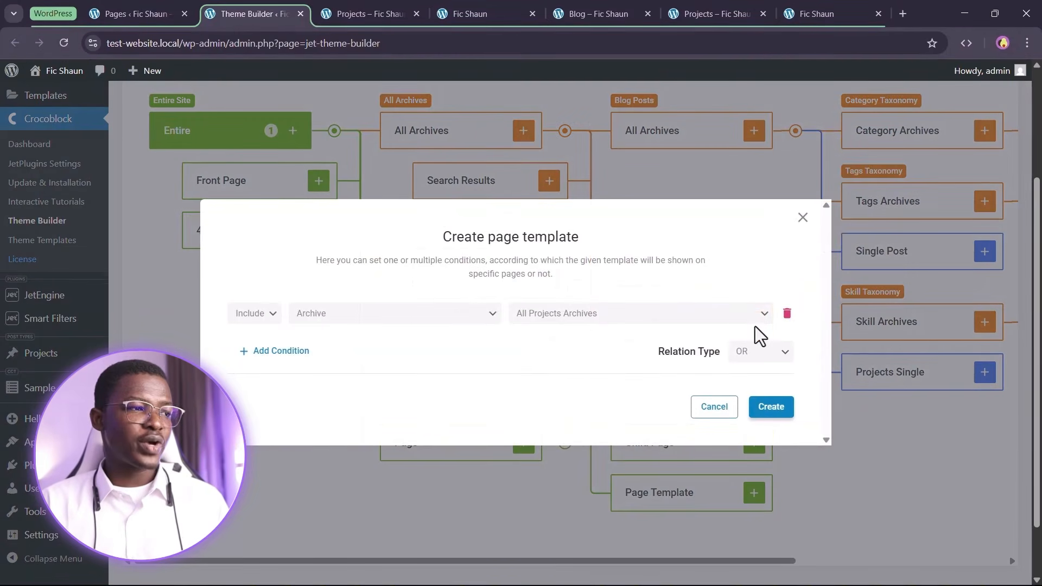
pyautogui.scroll(1, 550, 303)
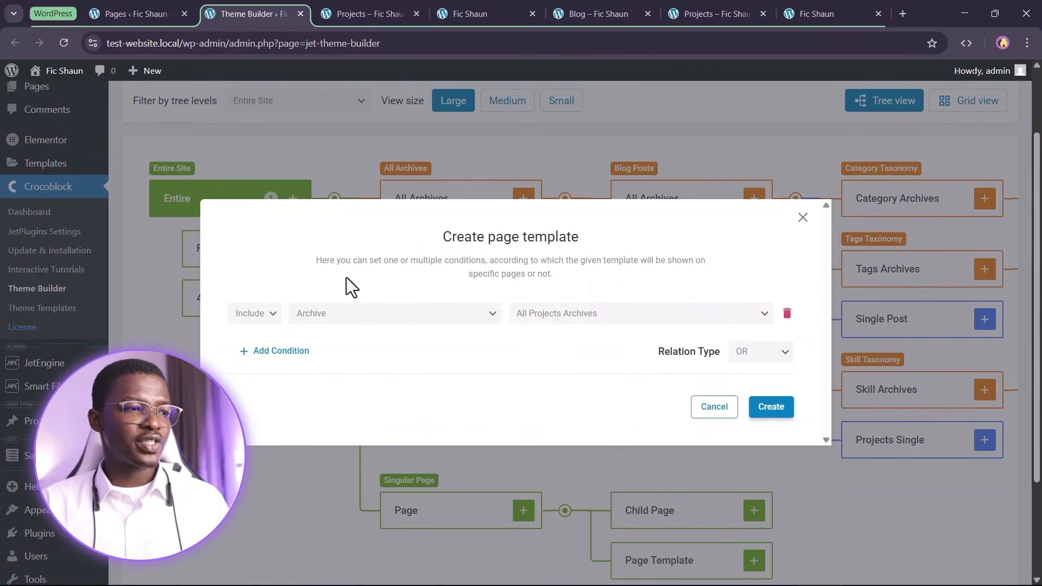
pyautogui.click(259, 318)
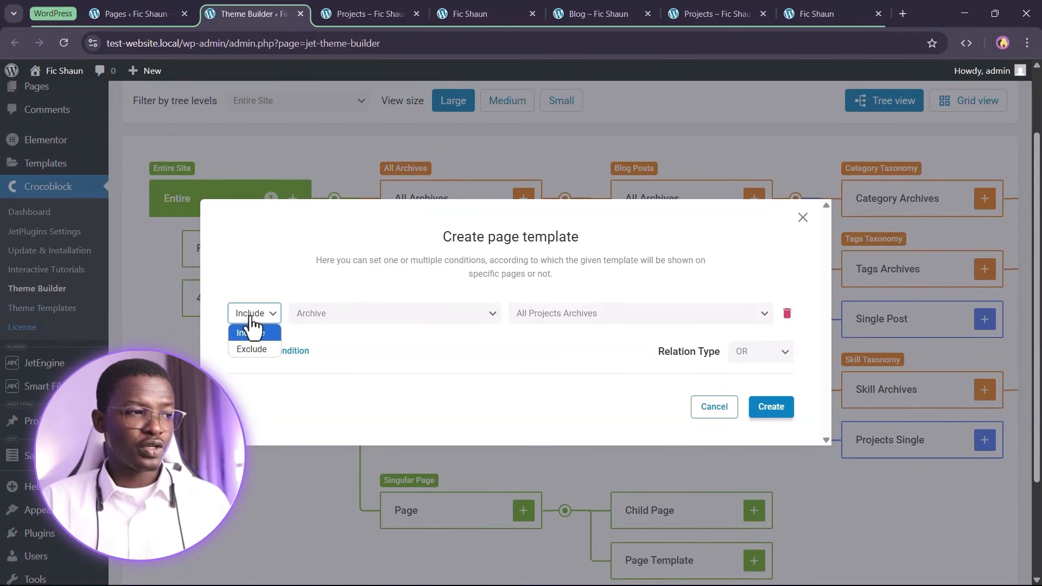
pyautogui.click(251, 324)
pyautogui.click(348, 320)
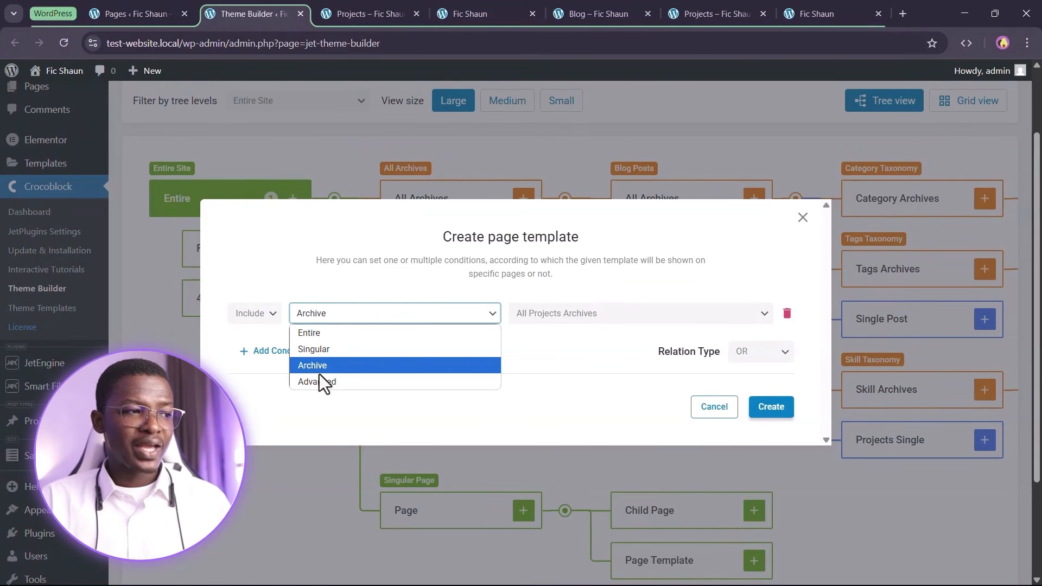
pyautogui.click(527, 324)
pyautogui.click(553, 317)
pyautogui.click(564, 314)
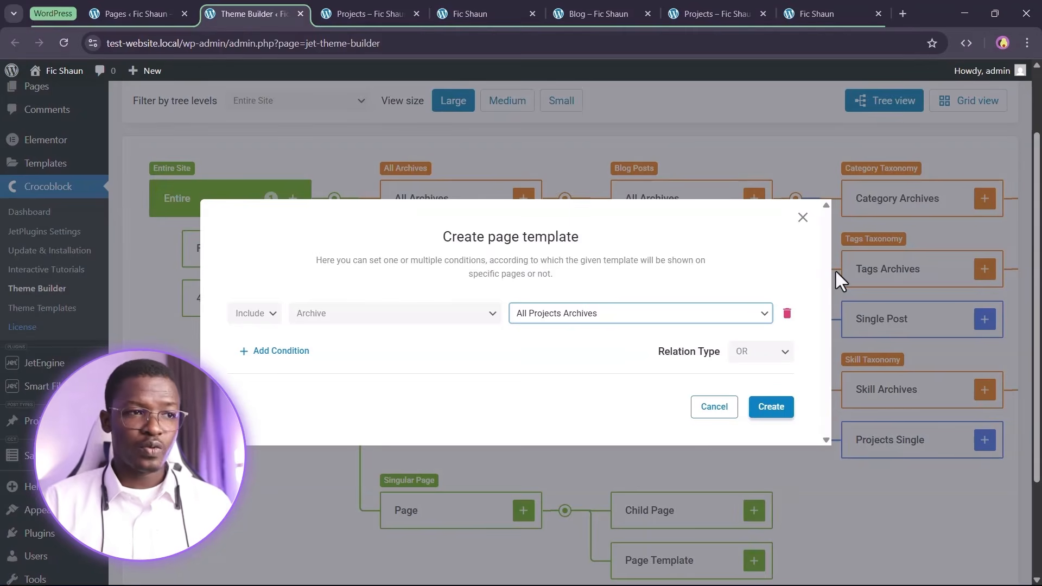
pyautogui.click(805, 216)
pyautogui.click(986, 104)
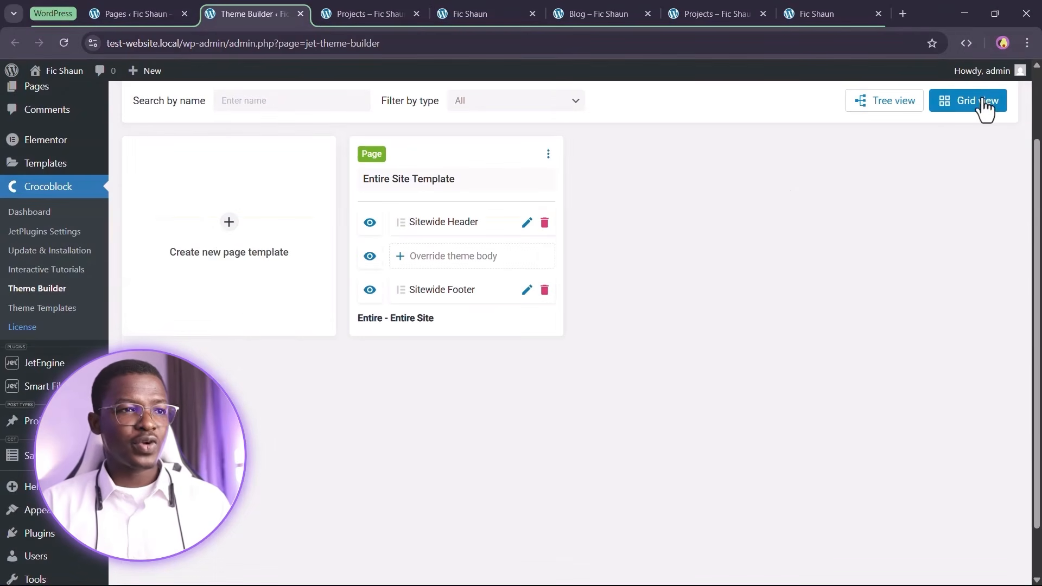
pyautogui.click(231, 234)
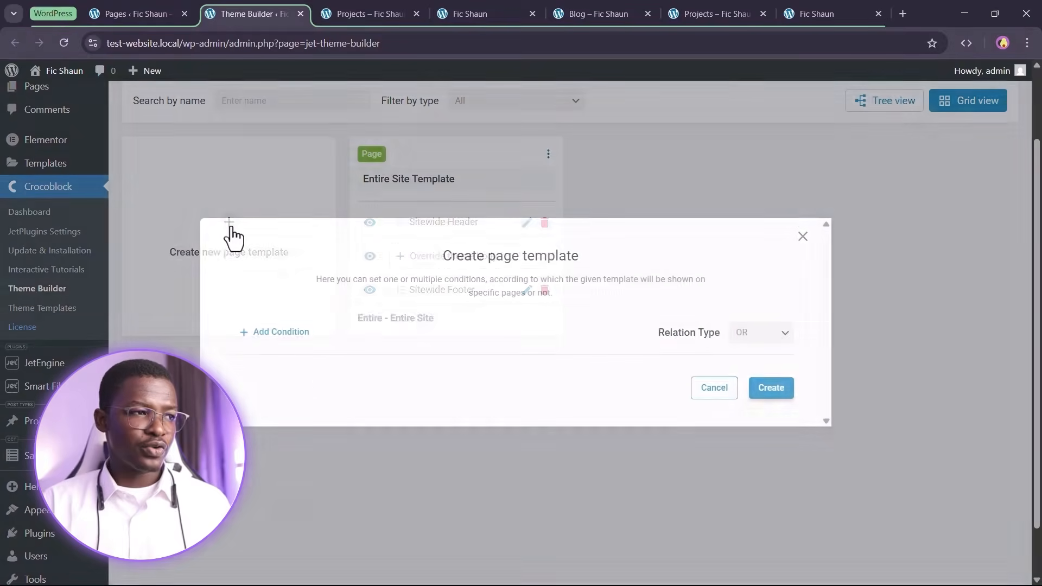
pyautogui.click(256, 333)
pyautogui.click(259, 315)
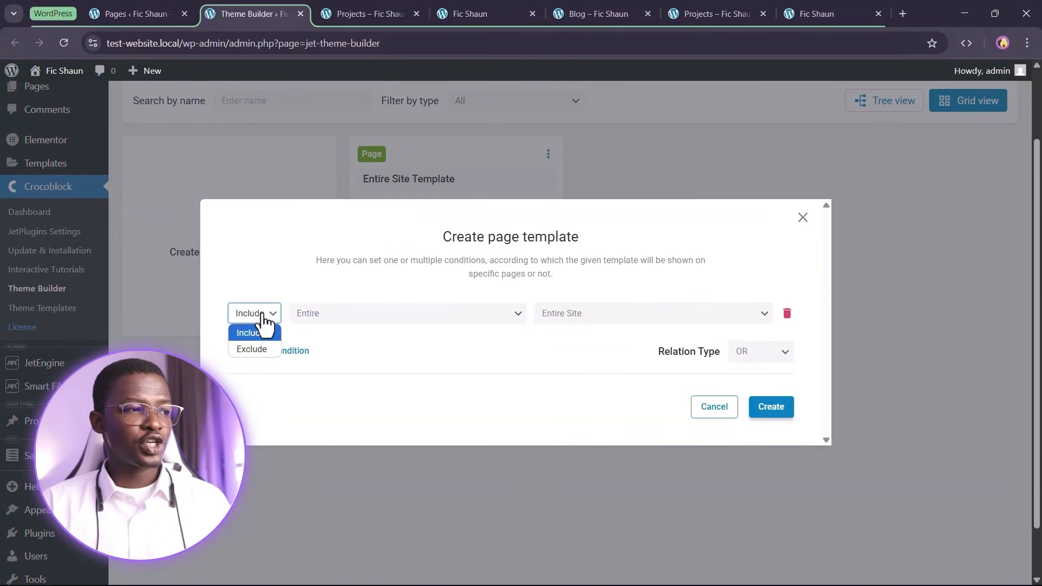
pyautogui.click(260, 321)
pyautogui.click(319, 315)
pyautogui.click(325, 365)
pyautogui.click(616, 314)
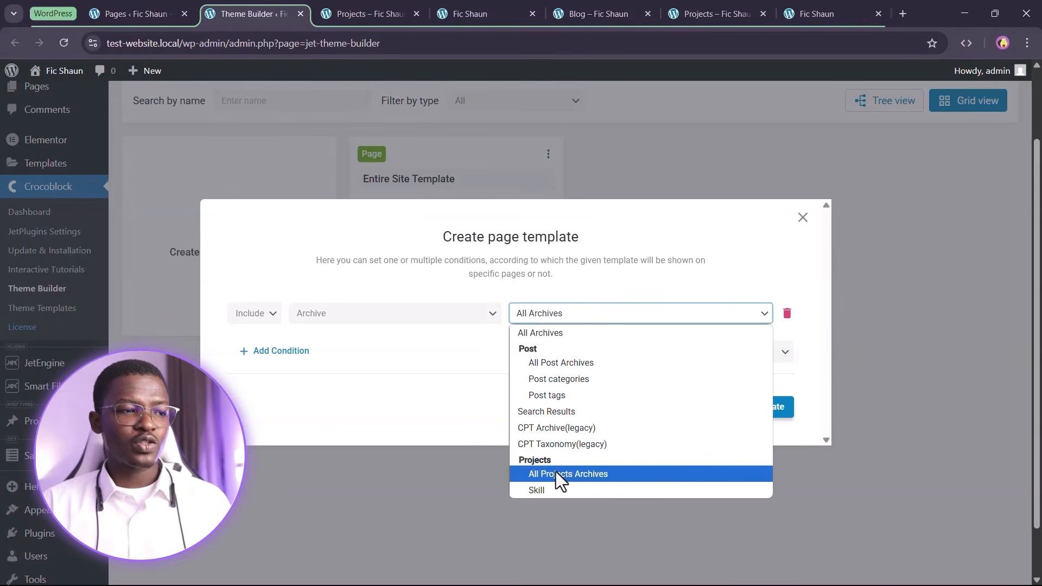
pyautogui.click(556, 472)
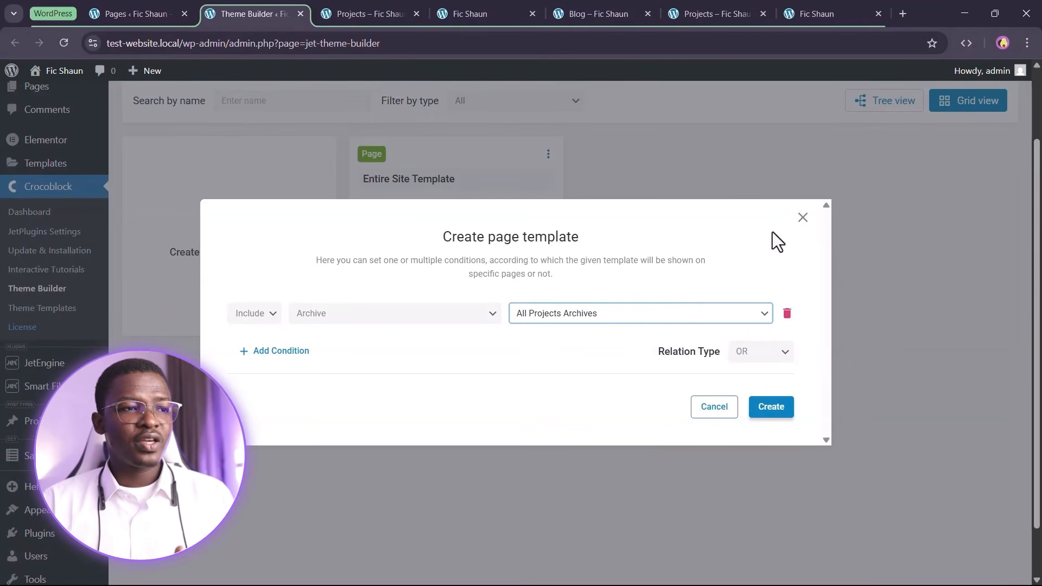
pyautogui.click(802, 217)
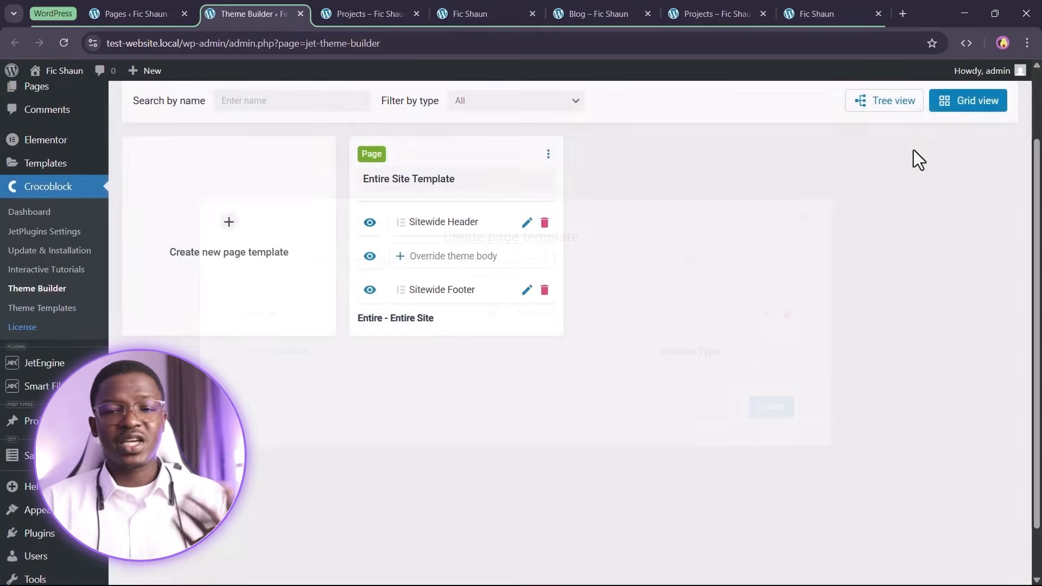
pyautogui.click(898, 106)
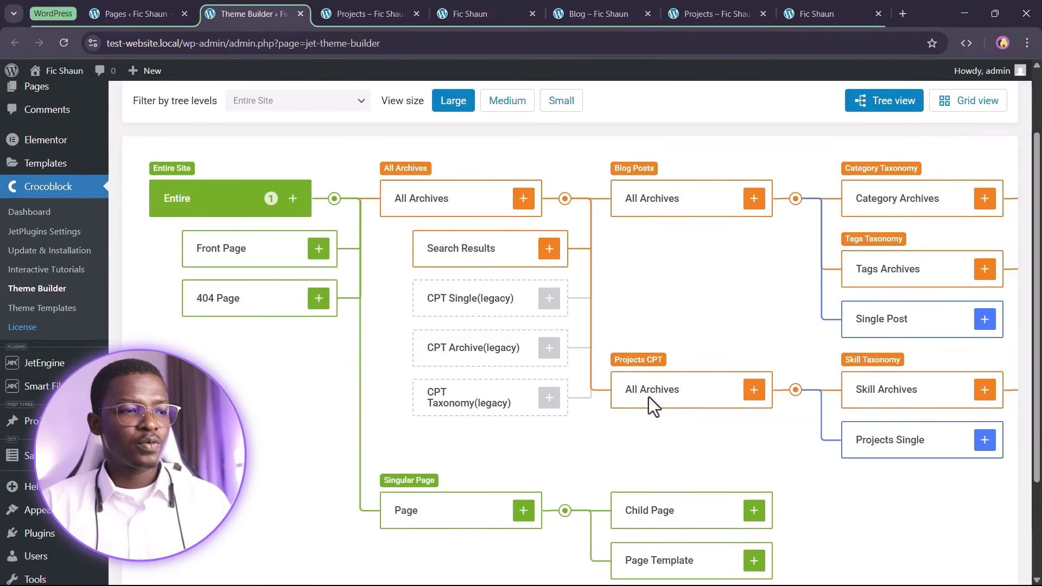
# Start a template for all Projects archives and begin a new body template
pyautogui.click(750, 389)
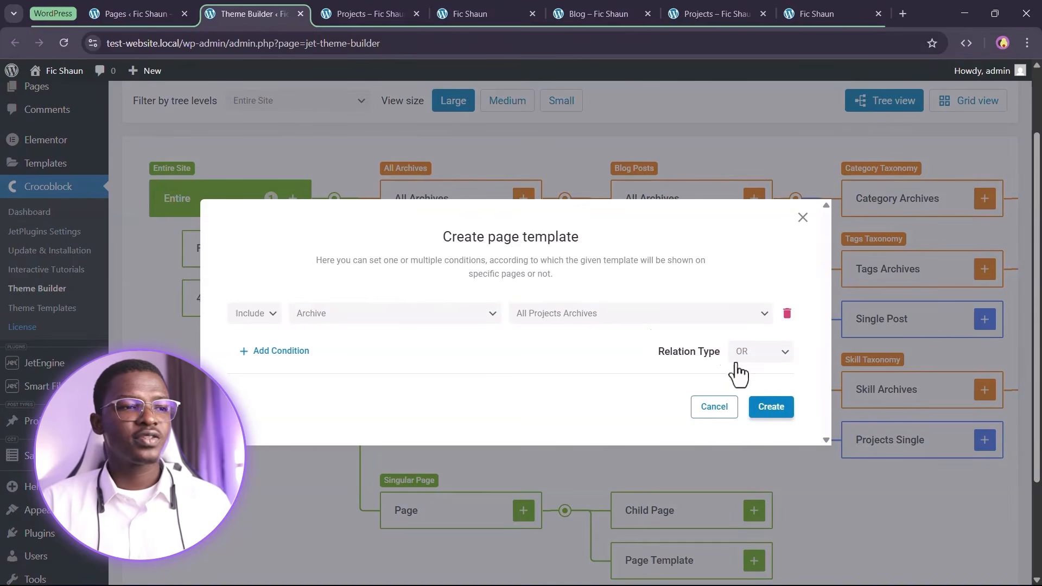
pyautogui.click(776, 407)
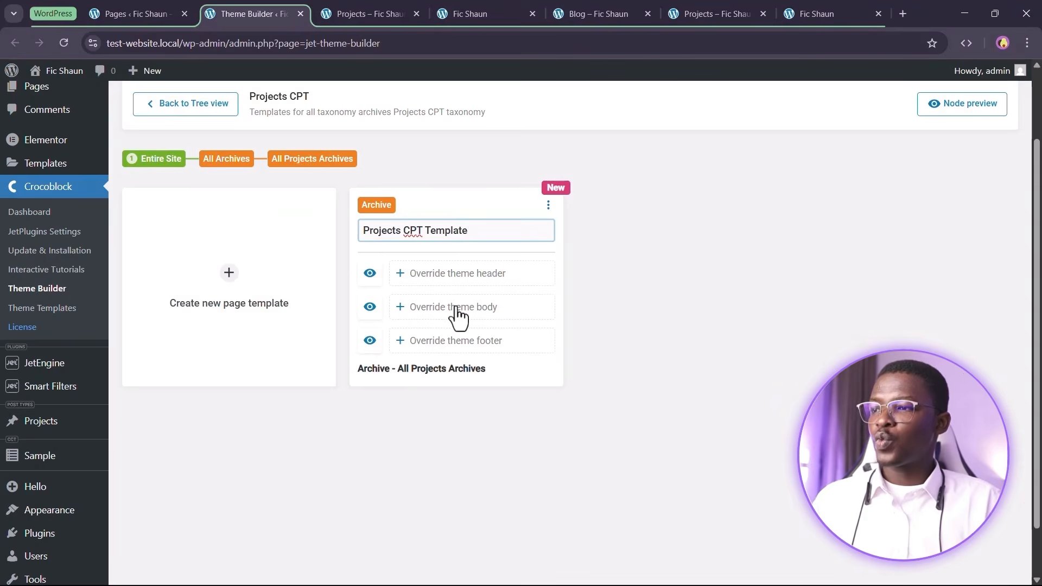
pyautogui.click(456, 308)
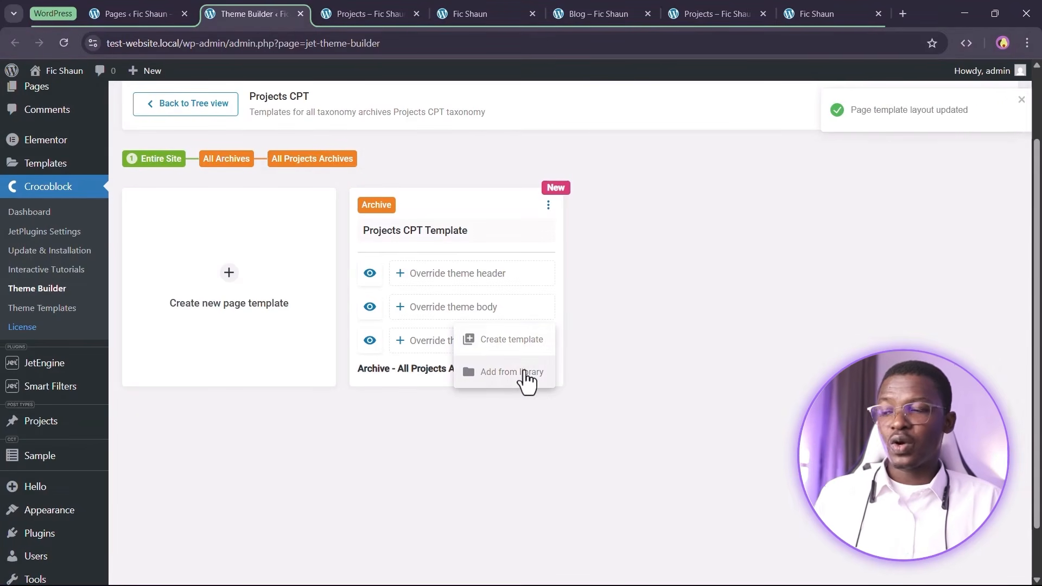
pyautogui.click(509, 341)
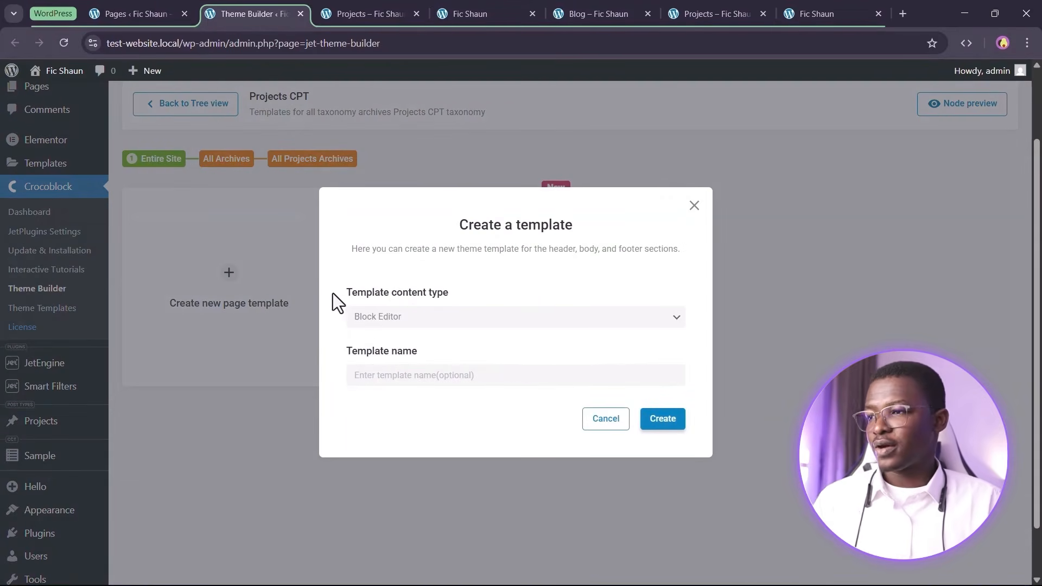
# Create an Elementor template named 'Projects Template Archive' and open it in the editor
pyautogui.click(485, 319)
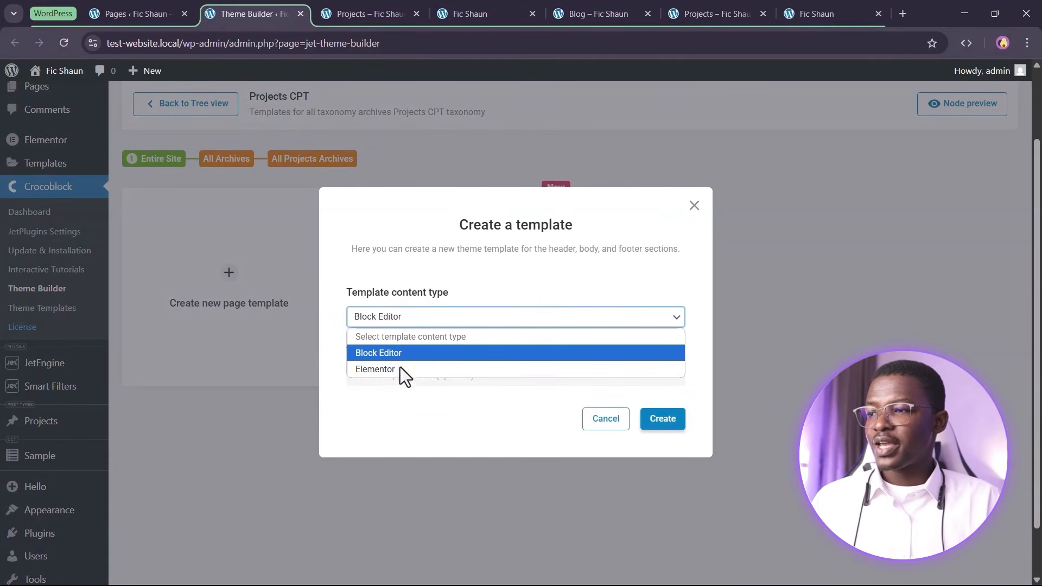
pyautogui.click(374, 369)
pyautogui.click(445, 380)
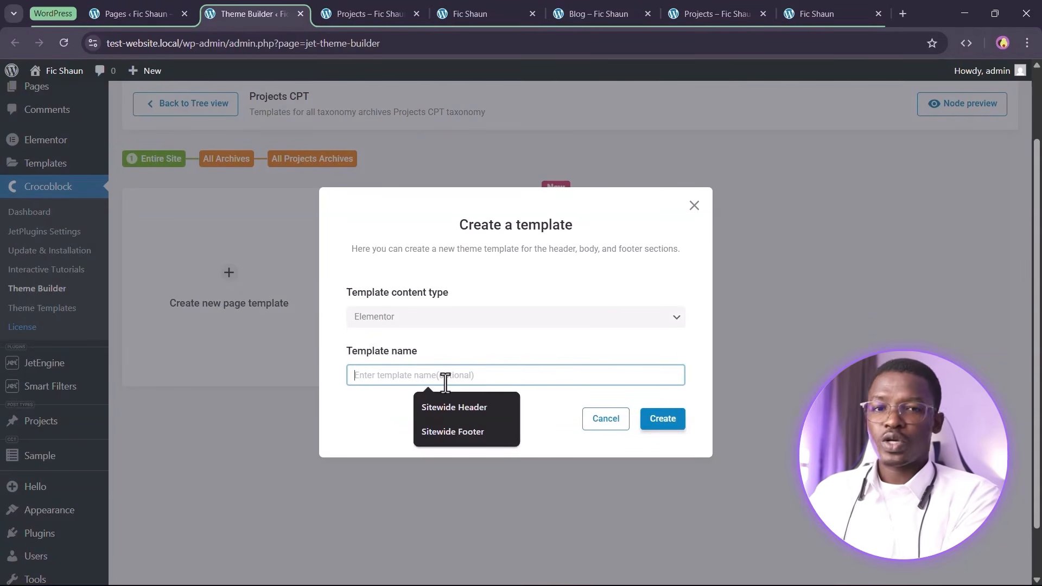
pyautogui.write('Projects Template Archive')
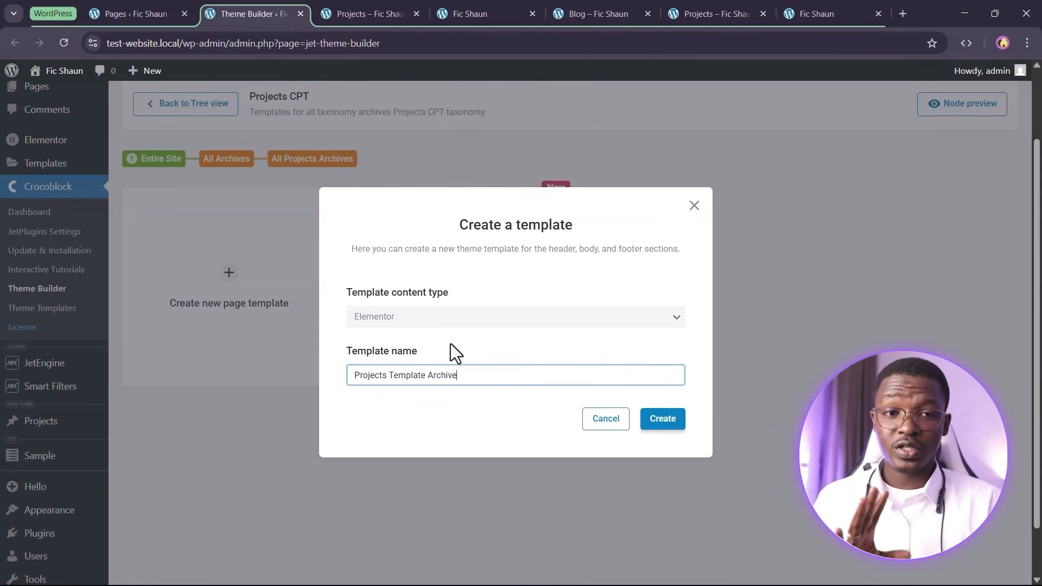
pyautogui.click(651, 422)
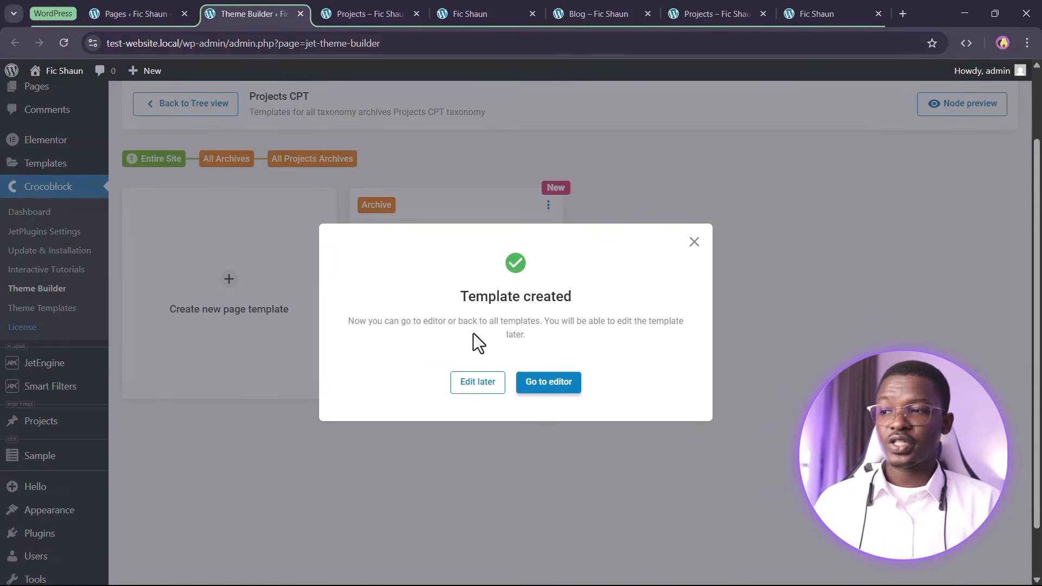
pyautogui.click(549, 382)
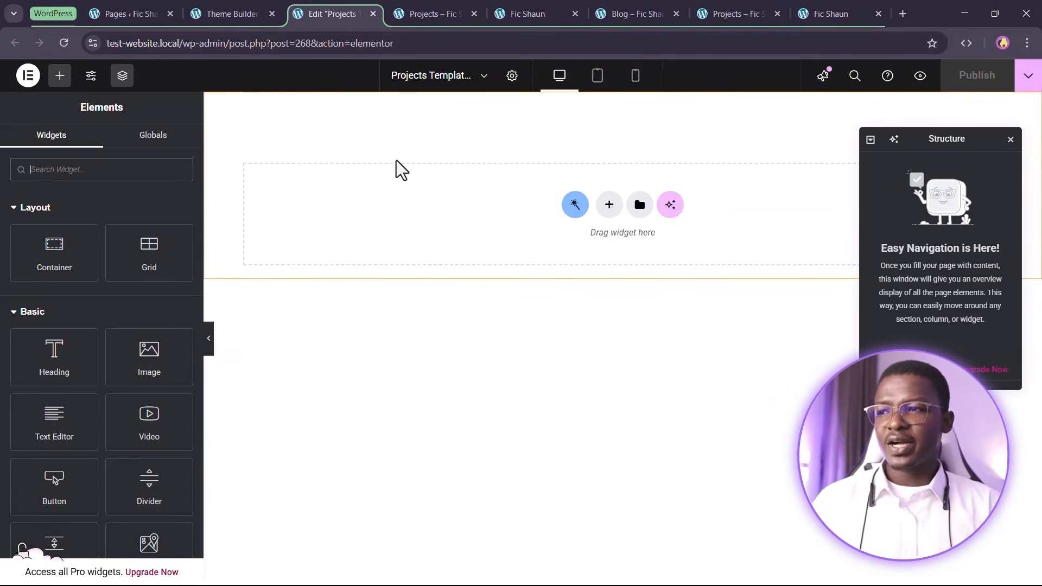
# Add a Flexbox container holding a Heading widget to the empty template
pyautogui.click(605, 210)
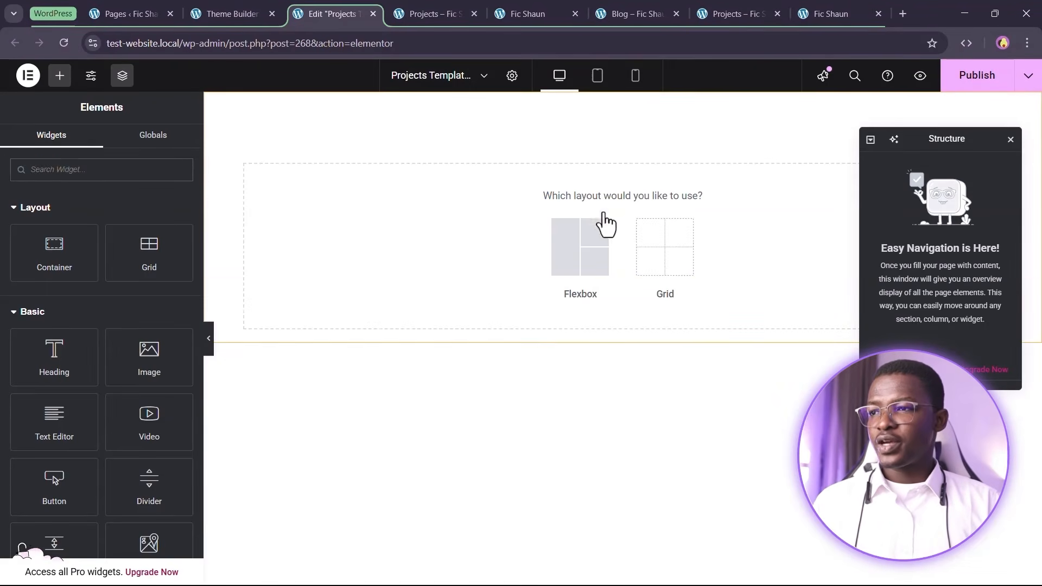
pyautogui.click(558, 260)
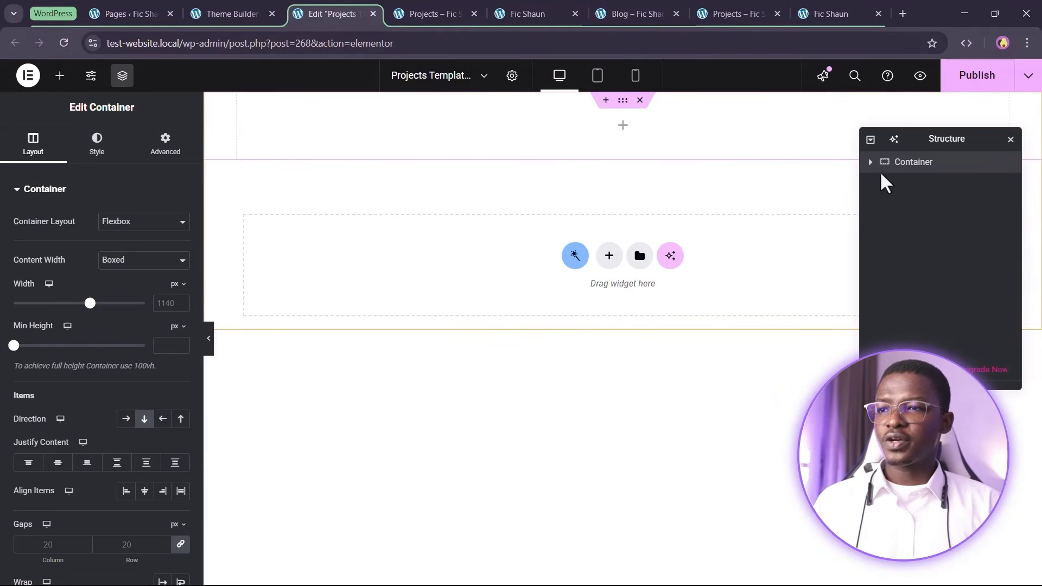
pyautogui.click(60, 75)
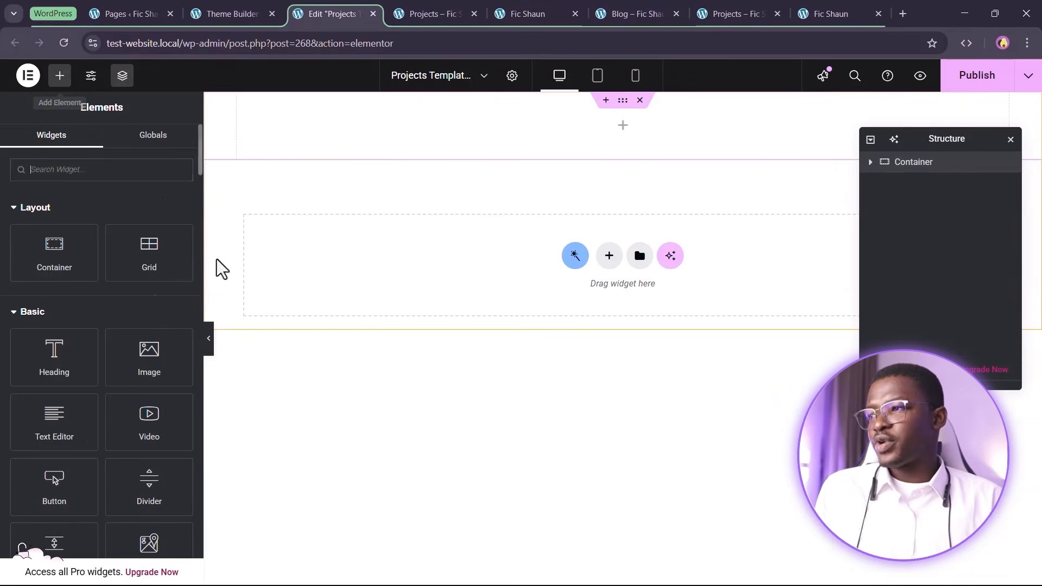
pyautogui.moveTo(148, 358); pyautogui.dragTo(586, 128)
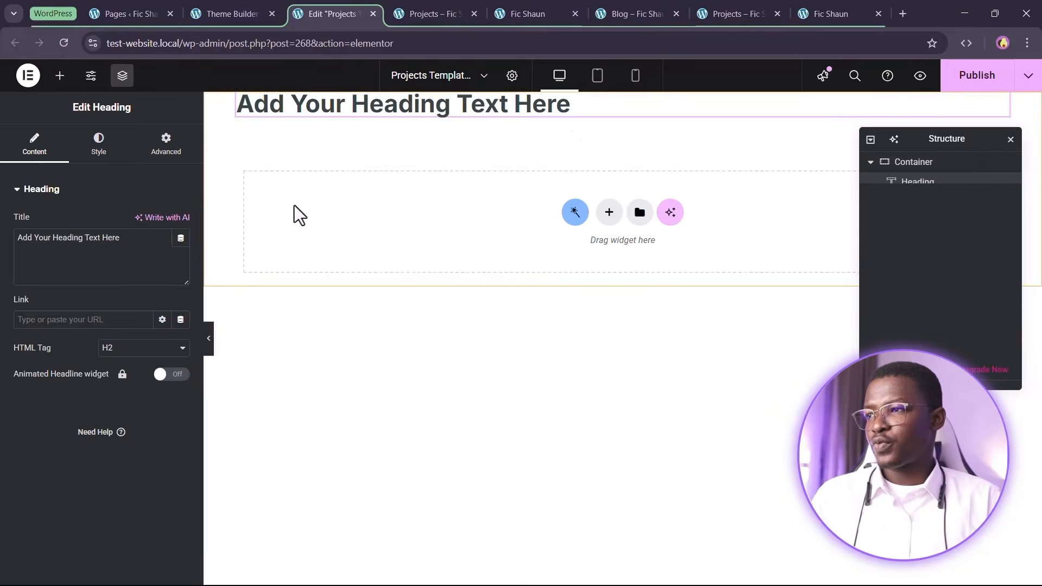
# Change the heading text to 'Testsing' and publish the template
pyautogui.tripleClick(85, 248)
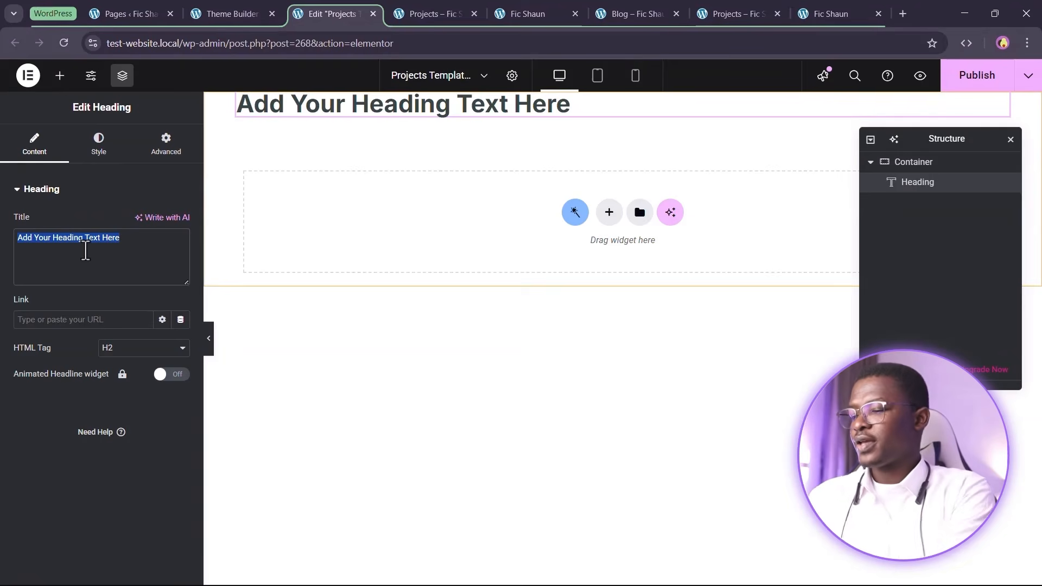
pyautogui.write('Testsing')
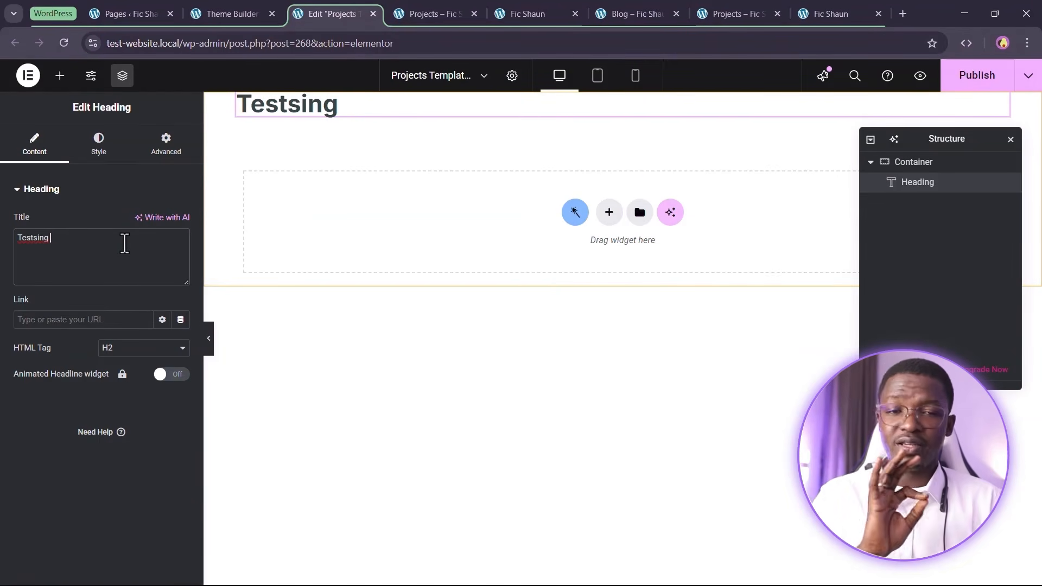
pyautogui.click(974, 81)
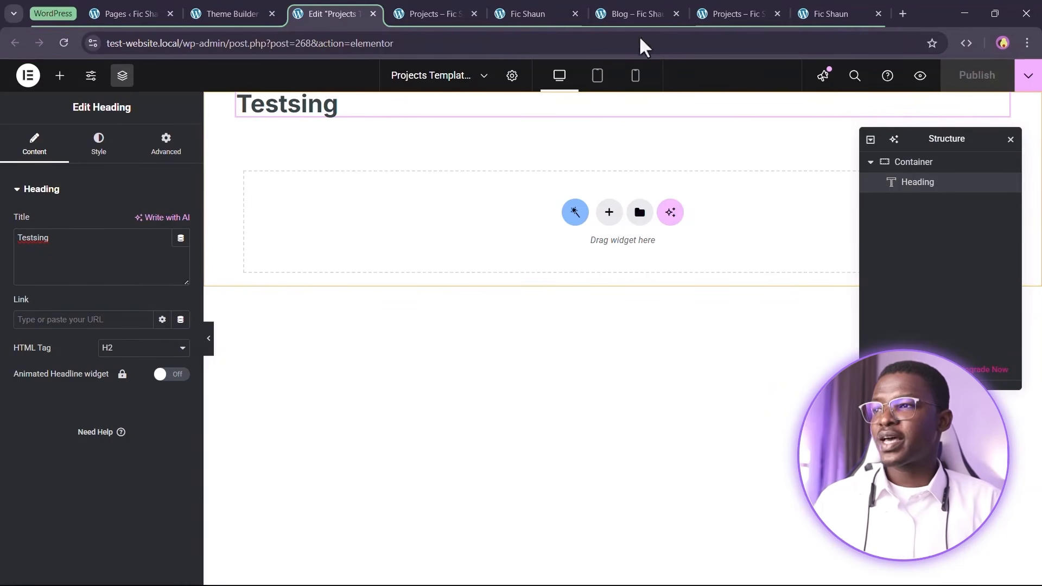
pyautogui.click(402, 13)
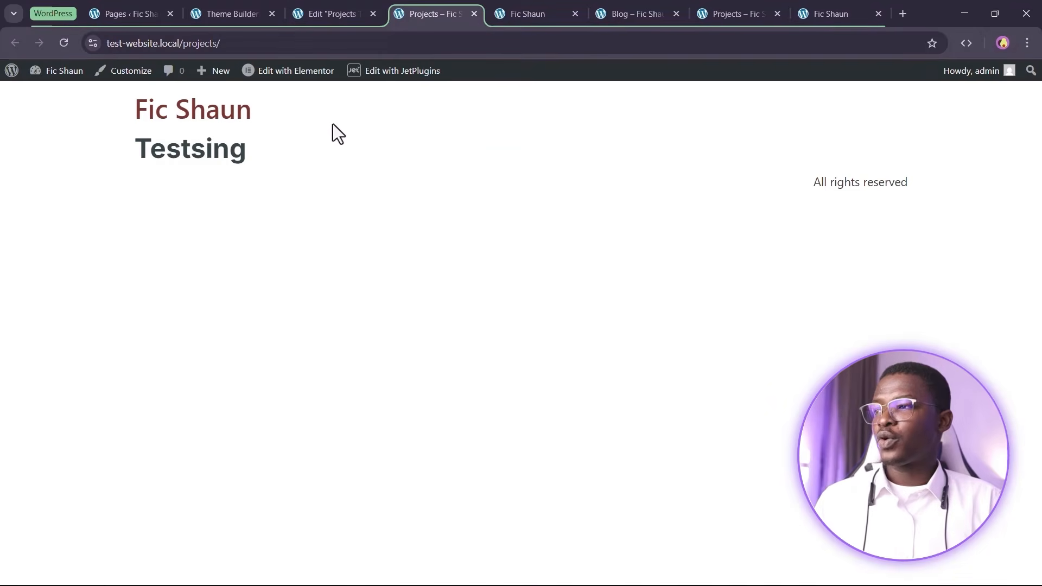
# Check that the live Projects archive shows the Testsing heading, then return to the Theme Builder
pyautogui.moveTo(109, 152); pyautogui.dragTo(367, 147)
pyautogui.click(367, 147)
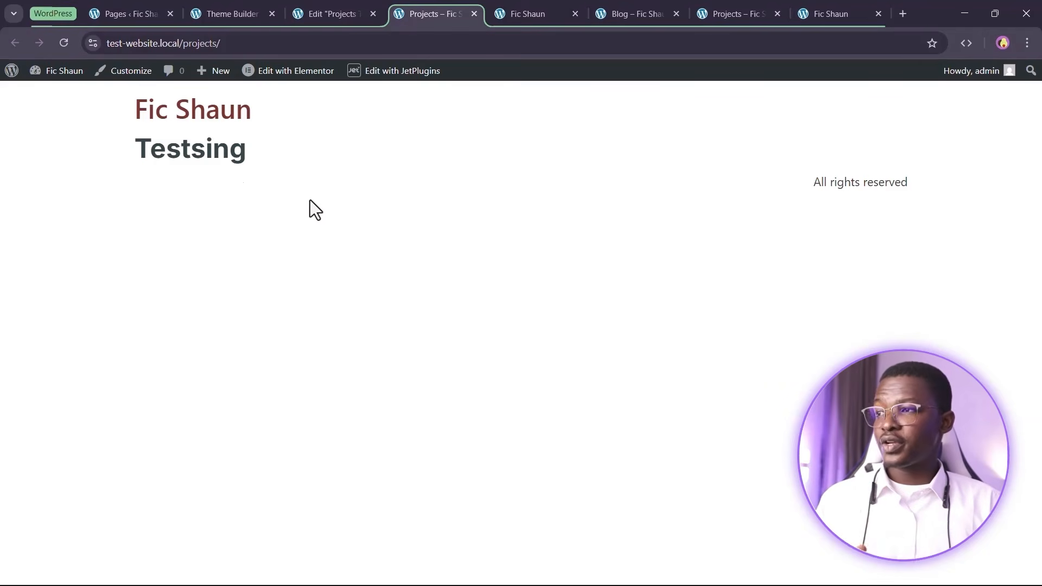
pyautogui.click(236, 14)
# Add the Sitewide Header and Sitewide Footer from the library to the Projects CPT Template
pyautogui.click(457, 276)
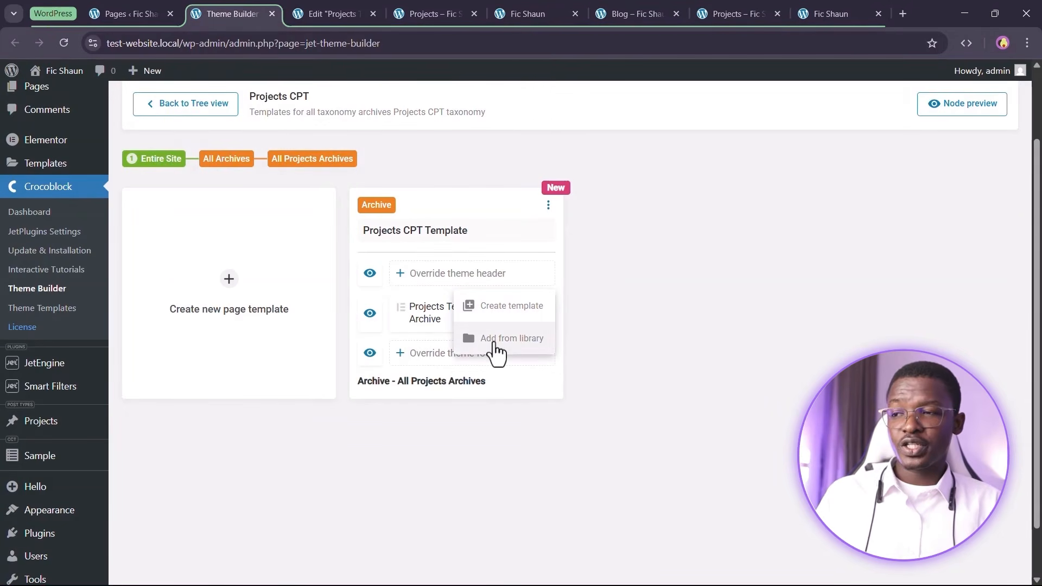
pyautogui.click(495, 348)
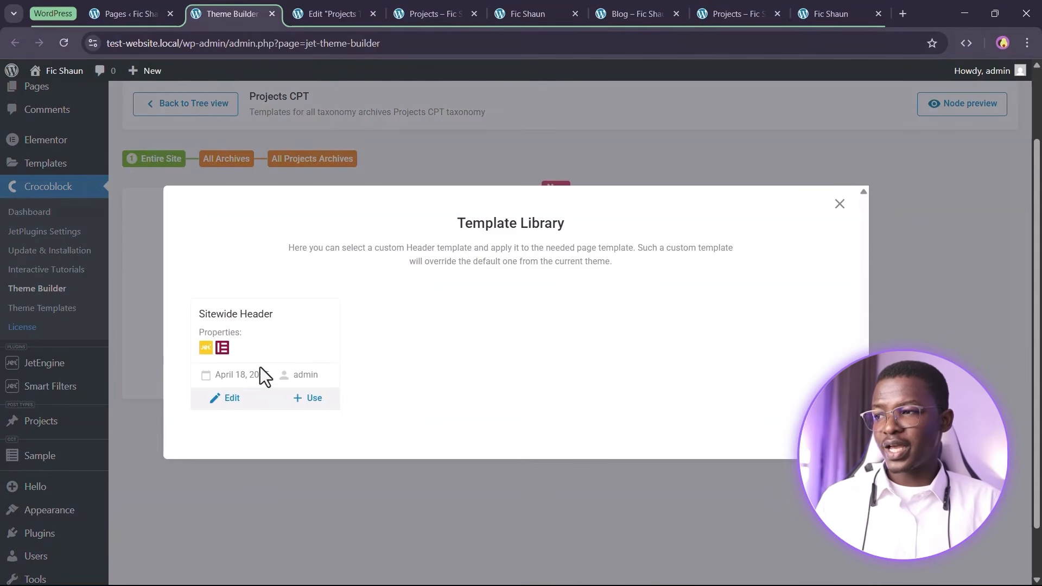
pyautogui.click(320, 400)
pyautogui.click(475, 354)
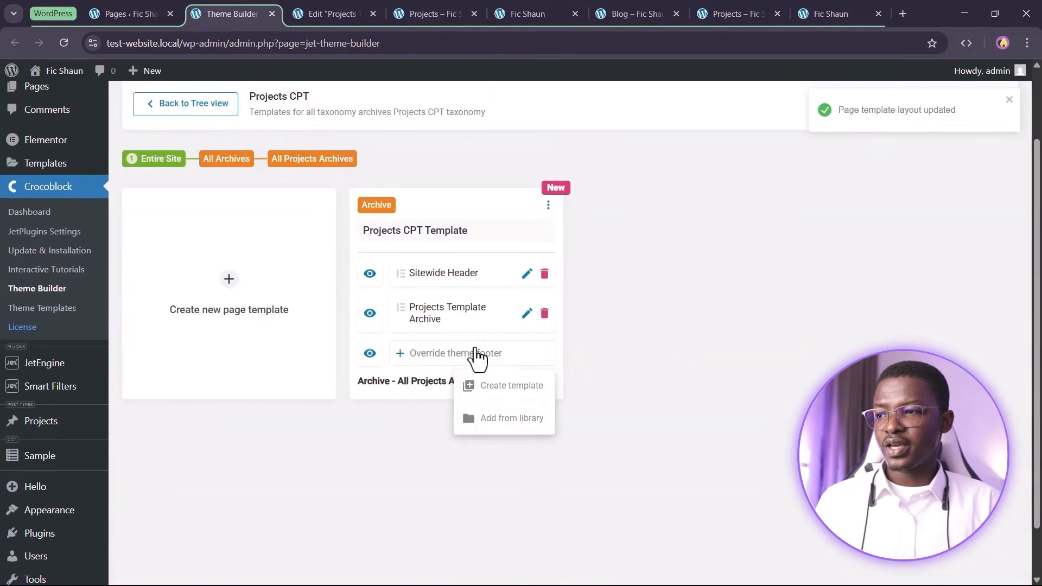
pyautogui.click(499, 417)
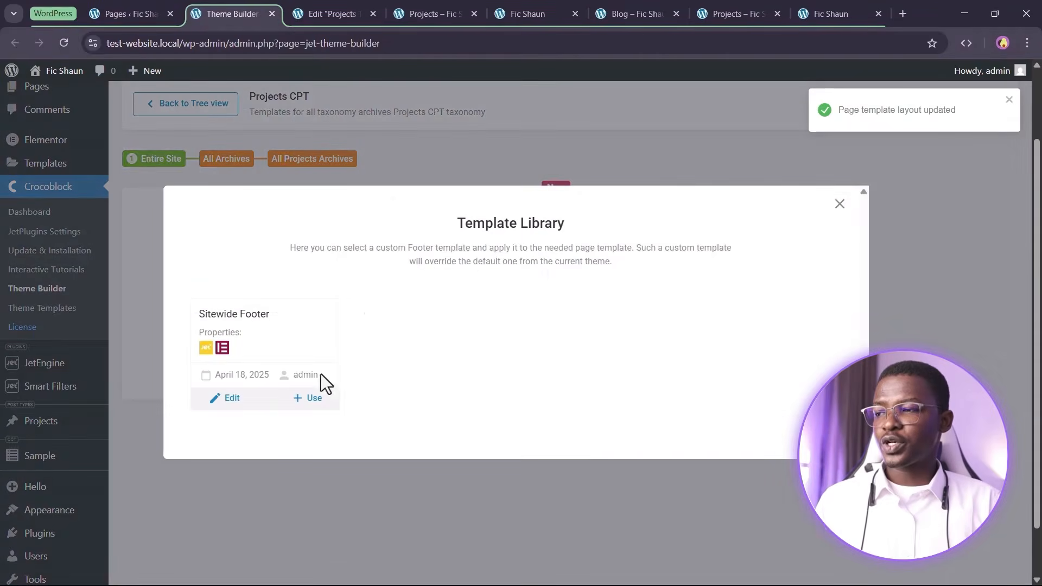
pyautogui.click(310, 399)
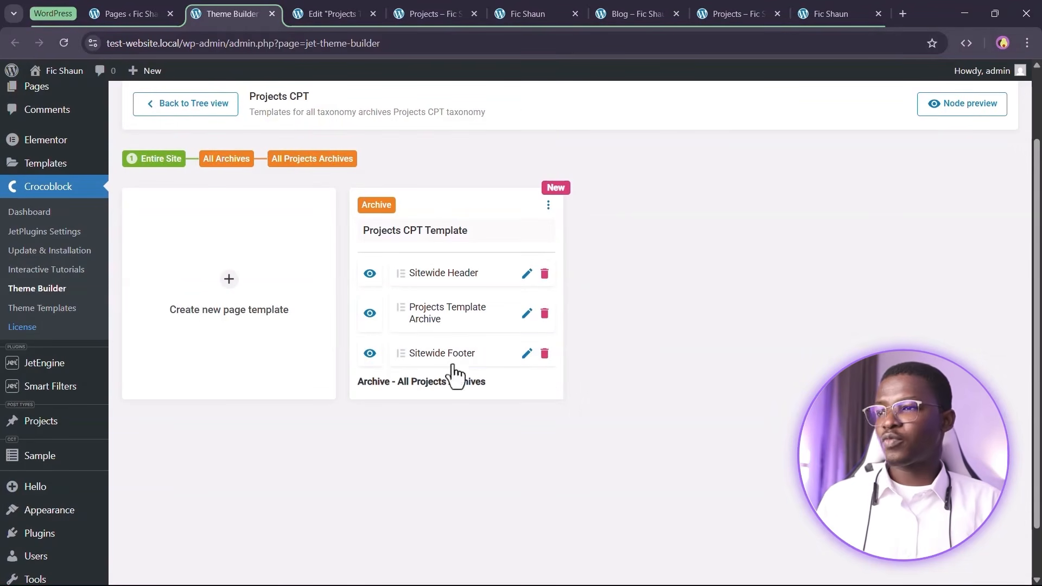
pyautogui.click(431, 13)
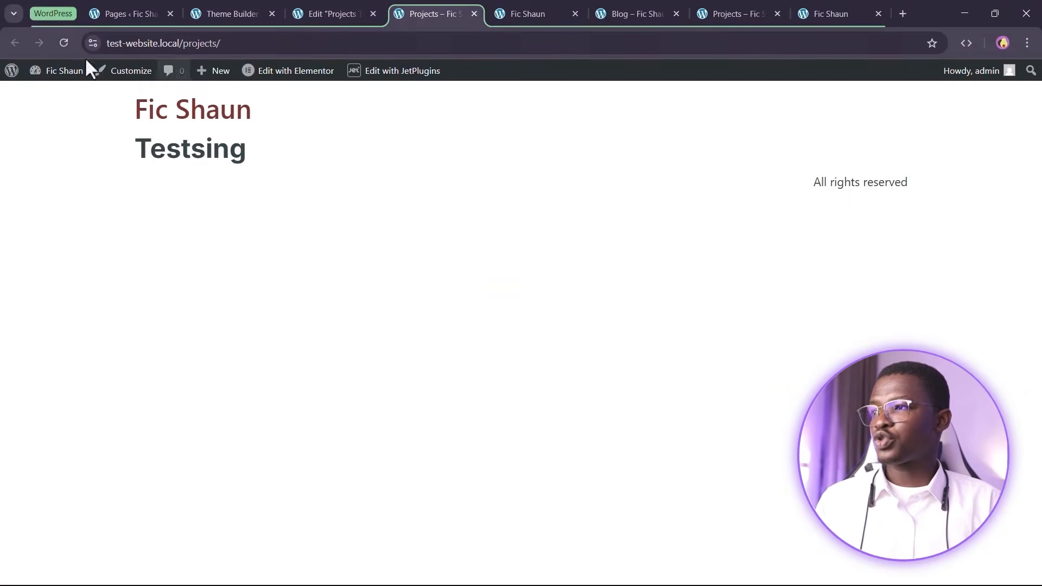
# Reload the Projects archive and inspect the Testsing heading between the sitewide header and footer
pyautogui.click(63, 43)
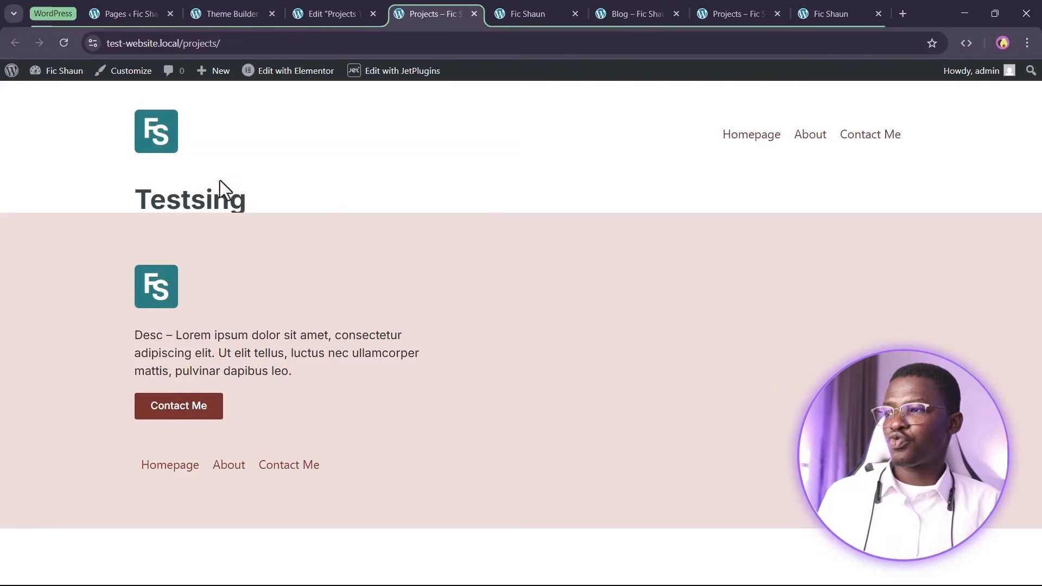
pyautogui.moveTo(128, 201); pyautogui.dragTo(347, 190)
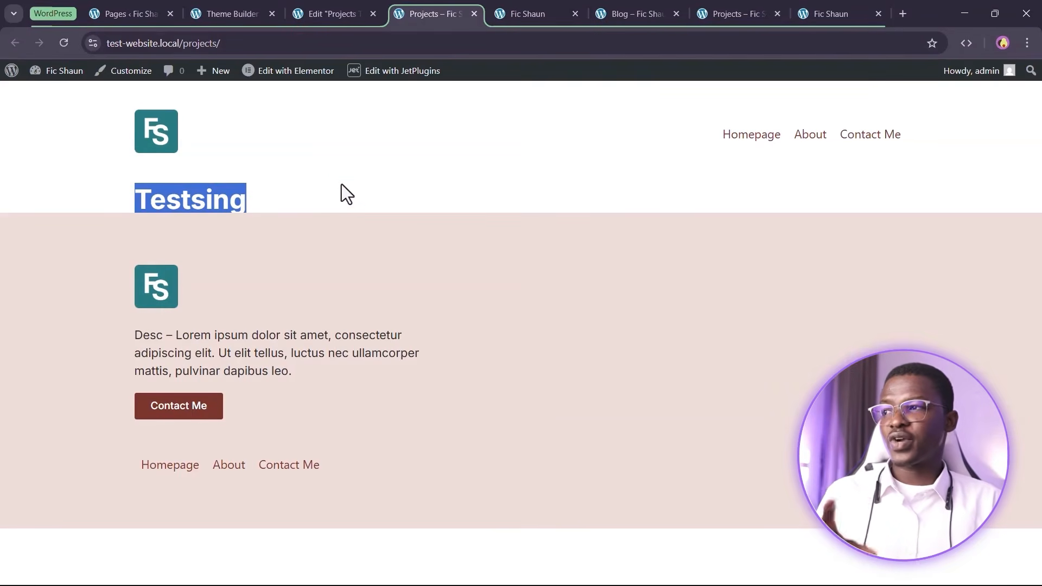
pyautogui.moveTo(242, 40); pyautogui.dragTo(183, 38)
pyautogui.click(337, 174)
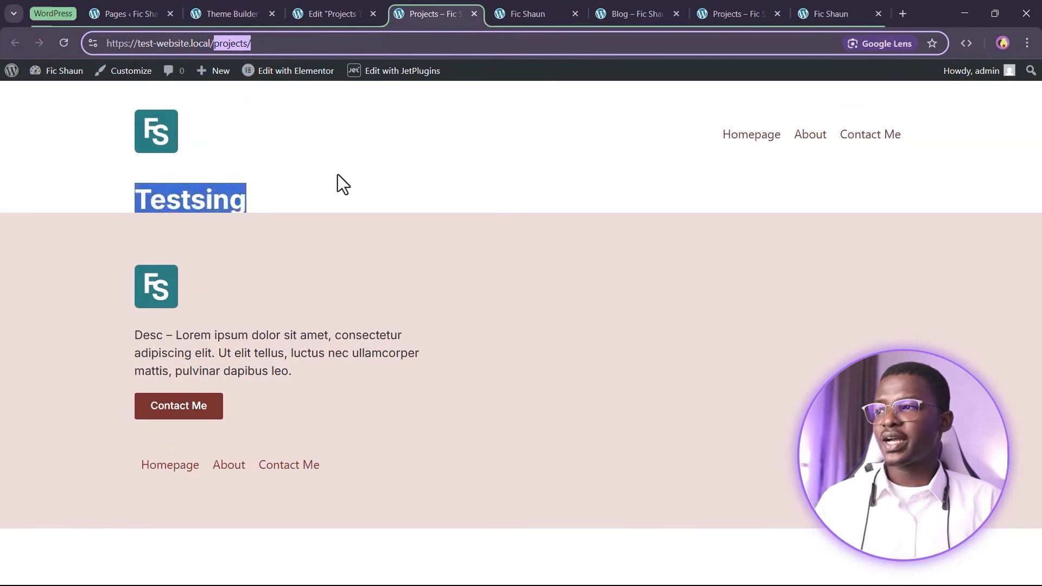
pyautogui.moveTo(322, 187); pyautogui.dragTo(120, 213)
pyautogui.click(529, 167)
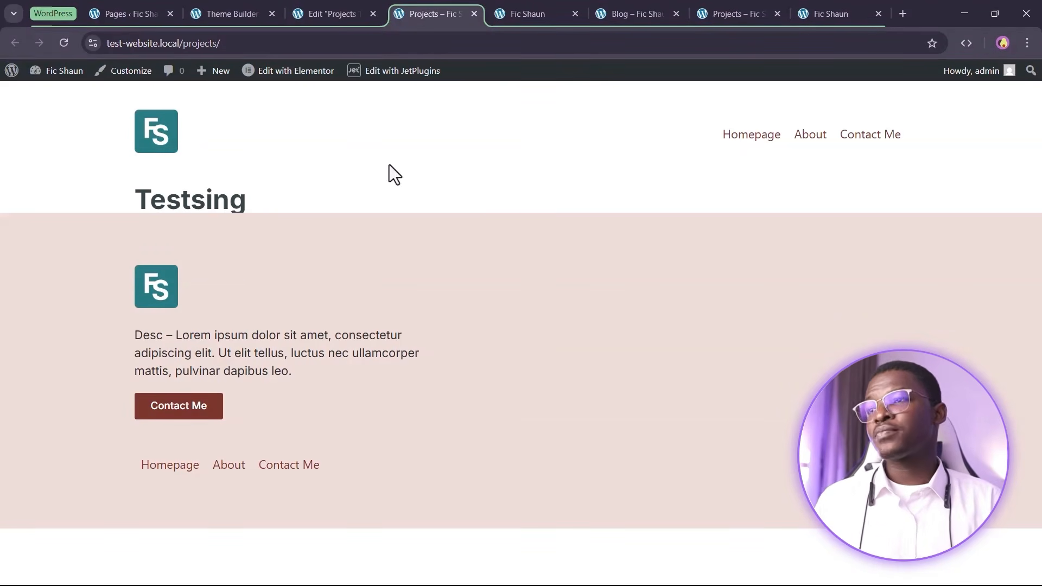
pyautogui.click(340, 8)
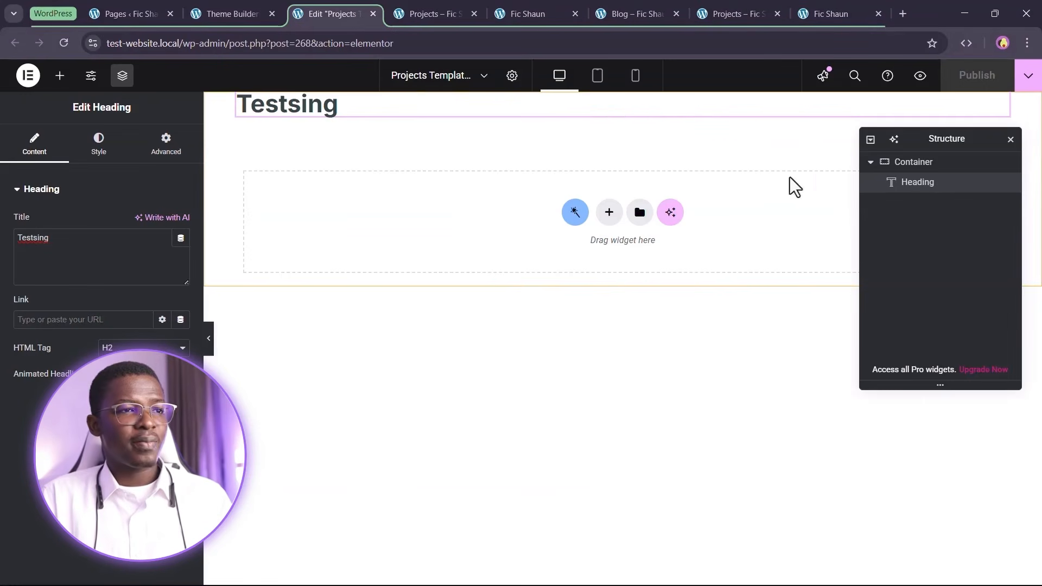
# Delete the Testsing container and add a new single-column flexbox container
pyautogui.rightClick(944, 228)
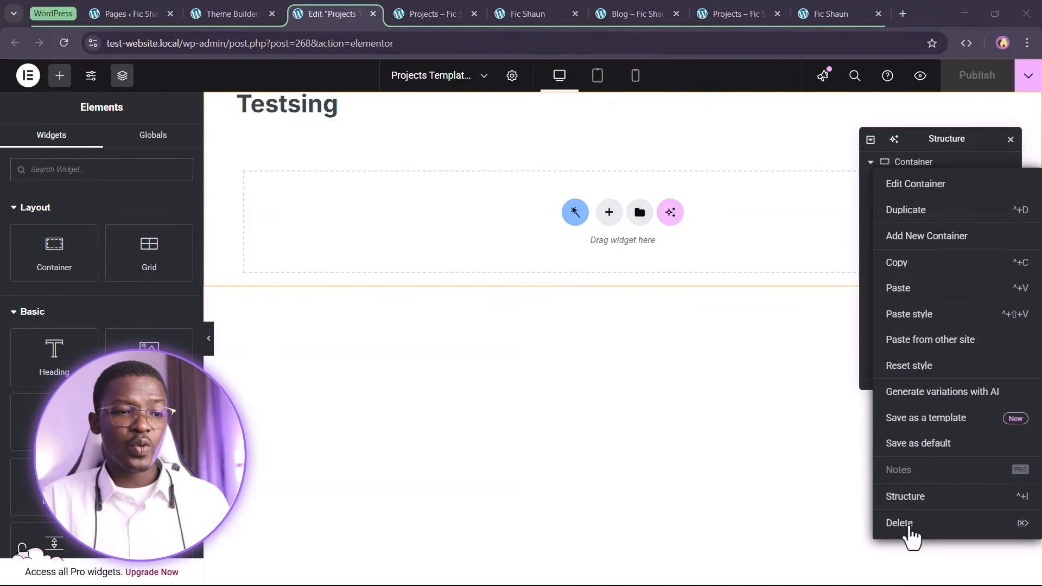
pyautogui.click(907, 529)
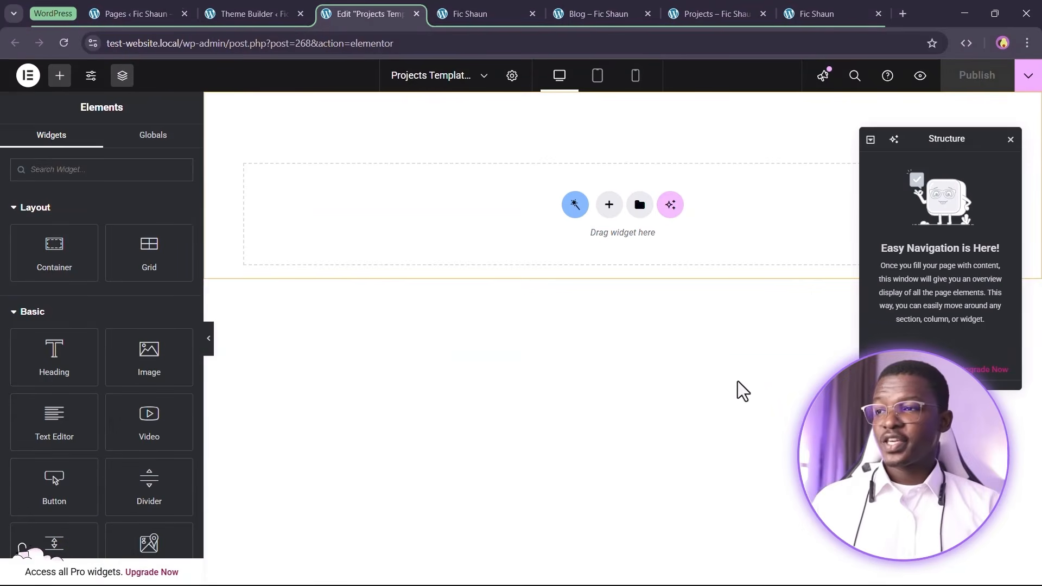
pyautogui.click(610, 206)
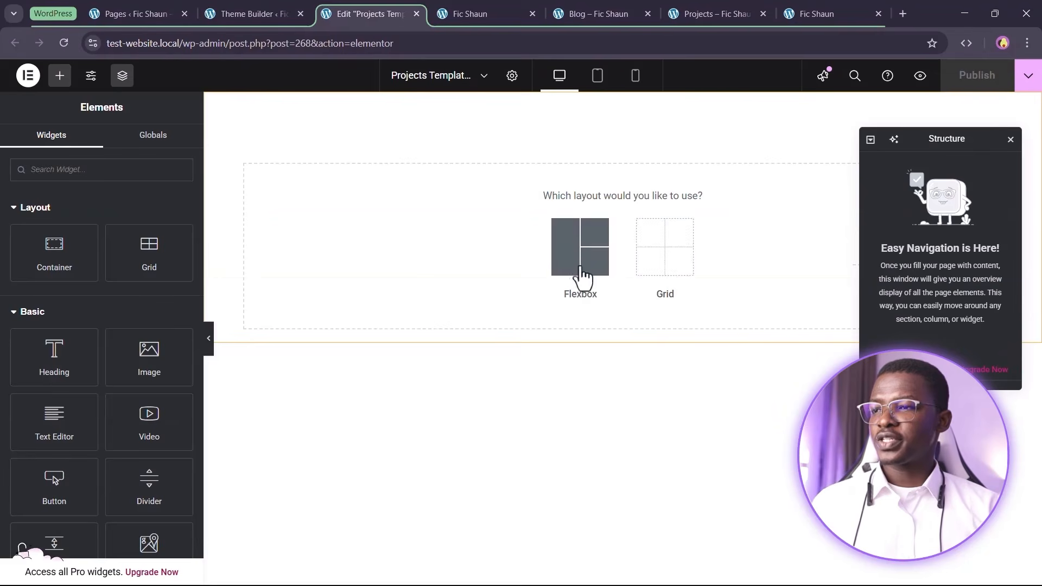
pyautogui.click(581, 271)
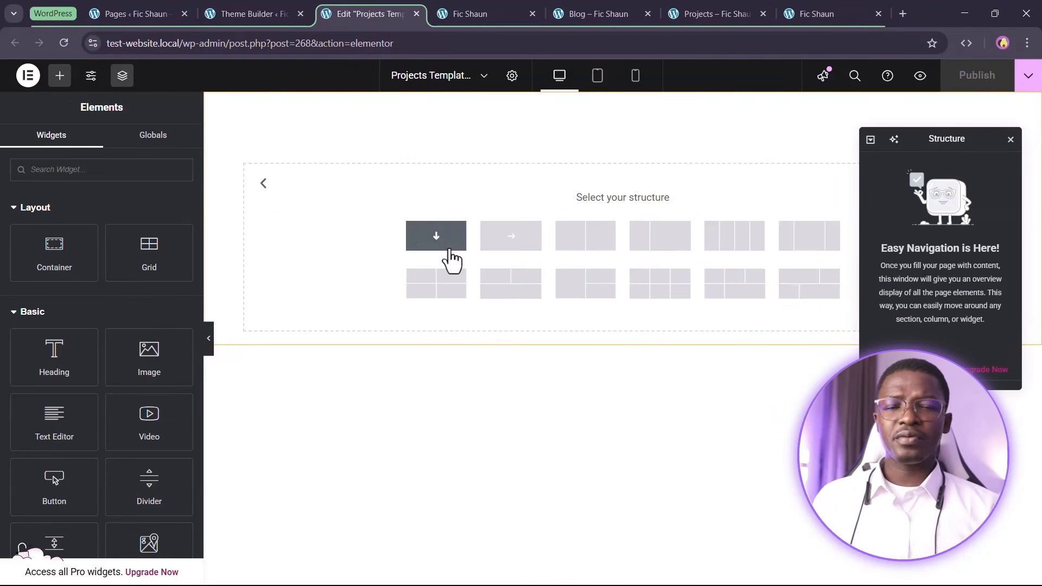
pyautogui.click(449, 255)
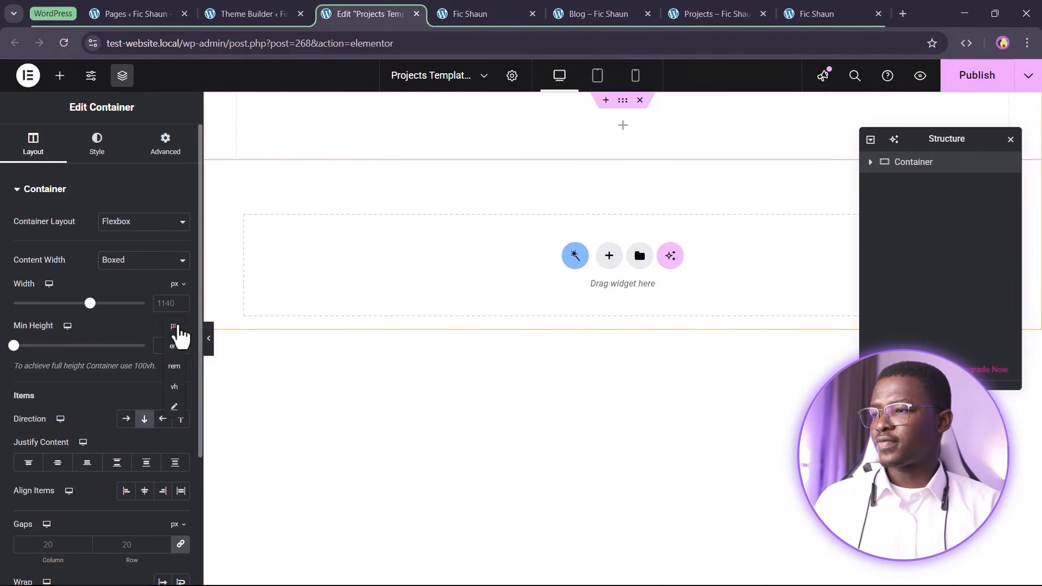
# Set the new container's minimum height to 30 vh
pyautogui.click(175, 387)
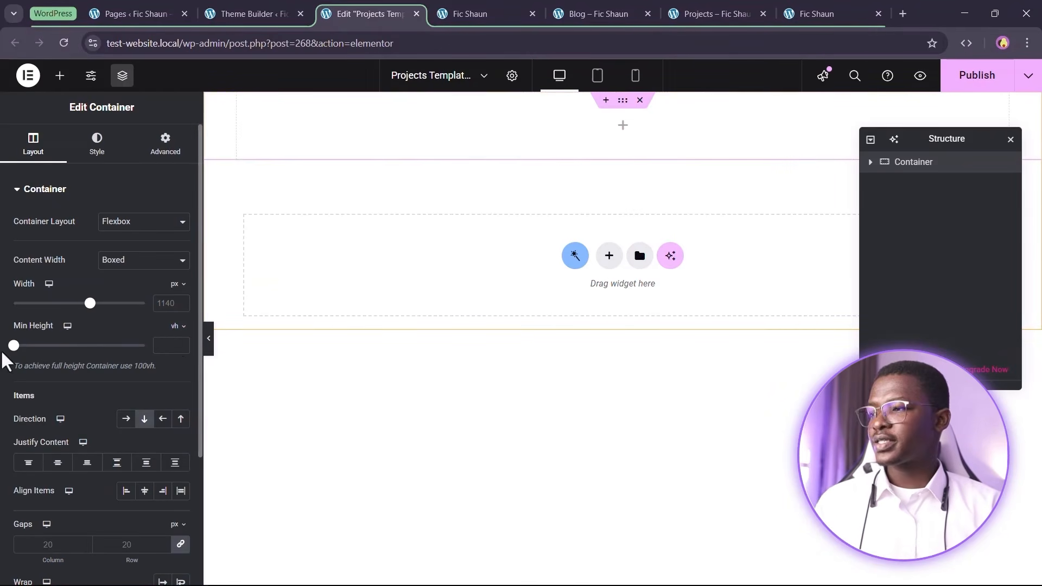
pyautogui.moveTo(14, 346); pyautogui.dragTo(40, 346)
pyautogui.doubleClick(162, 346)
pyautogui.write('30')
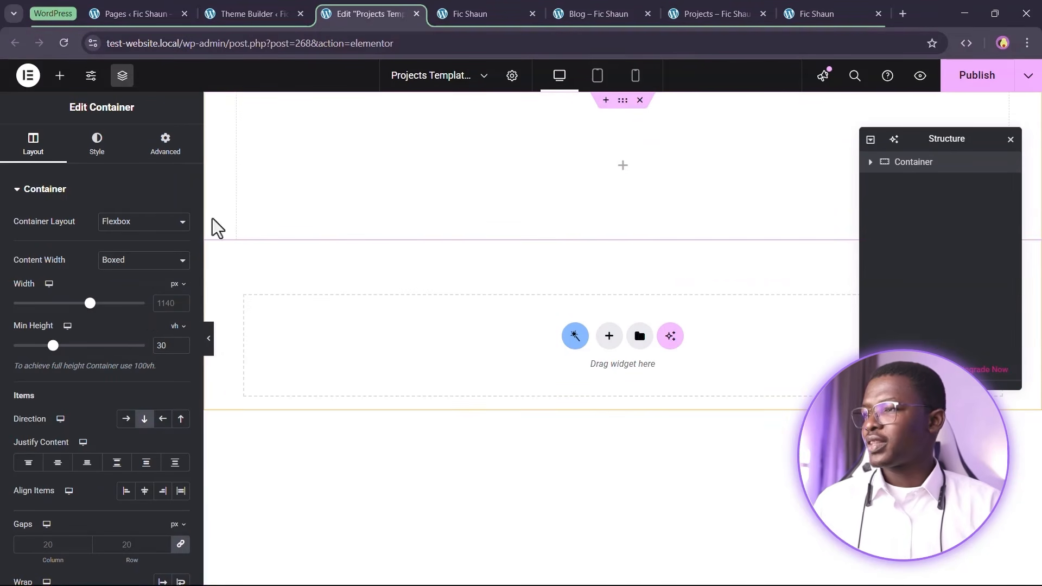
# Give the container a Classic Secondary Transparent background and drop a Heading widget into it
pyautogui.click(122, 137)
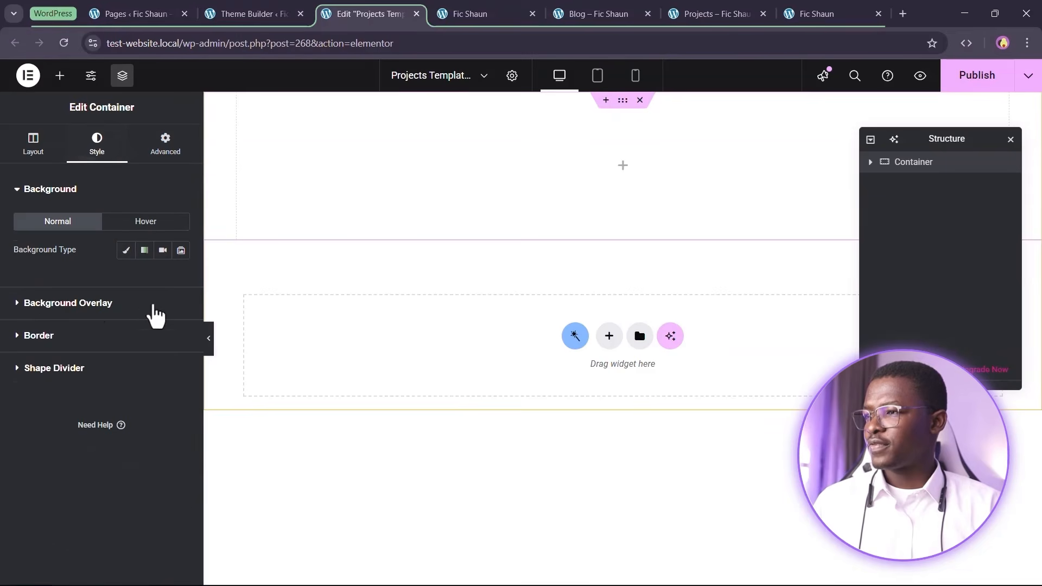
pyautogui.click(126, 250)
pyautogui.click(162, 279)
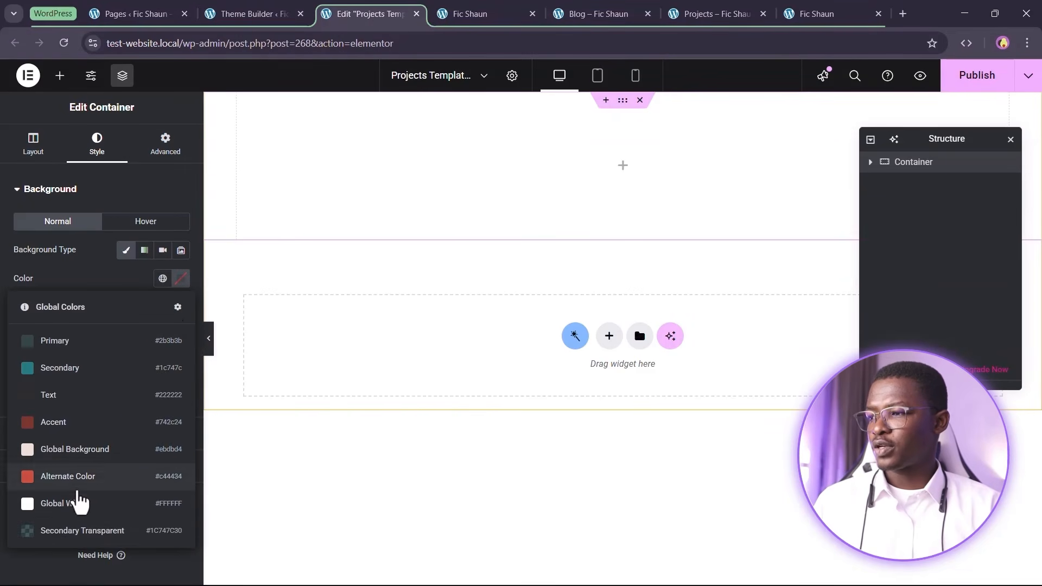
pyautogui.click(65, 532)
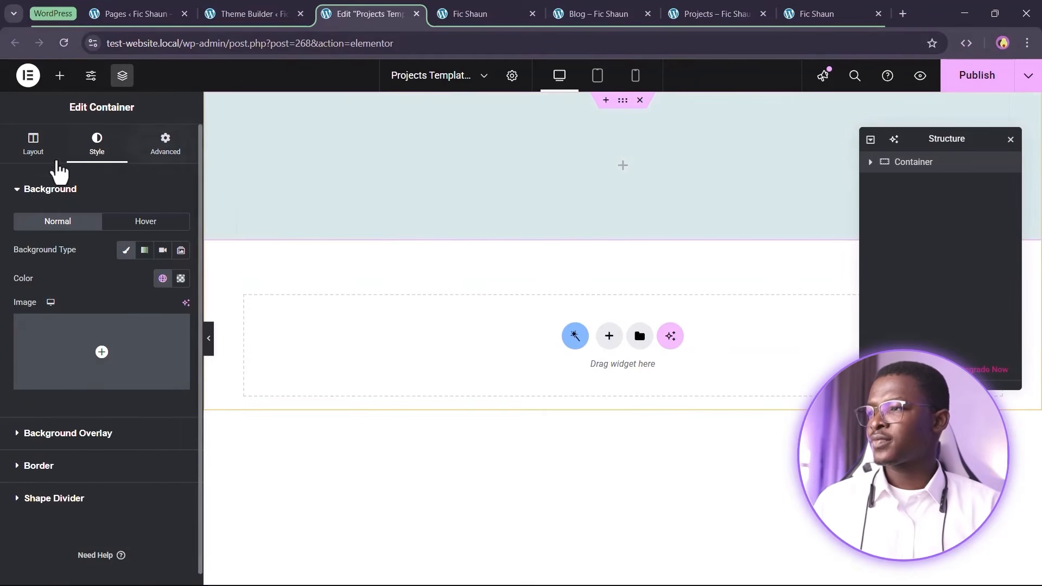
pyautogui.click(13, 154)
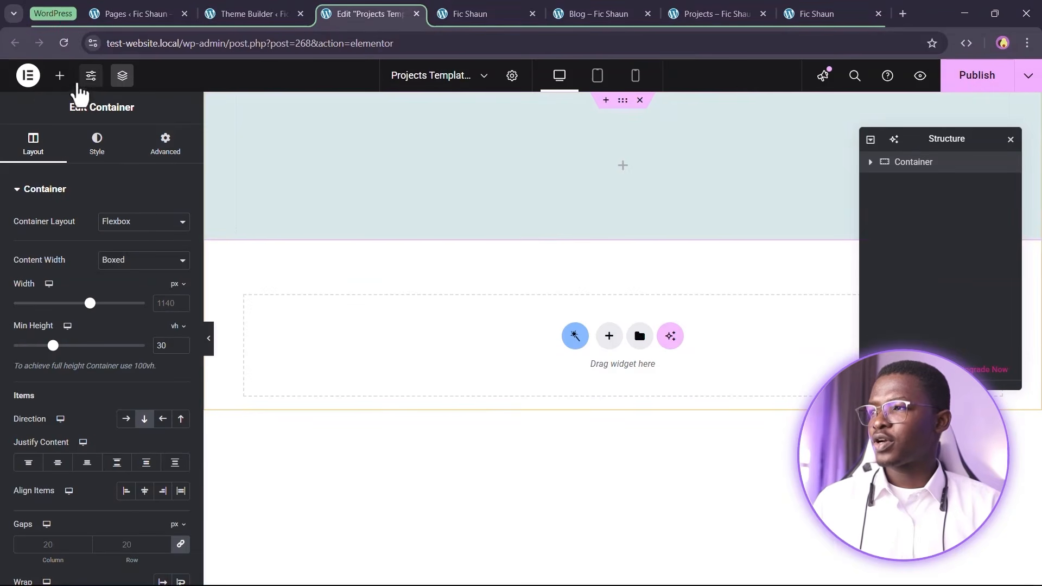
pyautogui.moveTo(50, 343); pyautogui.dragTo(569, 165)
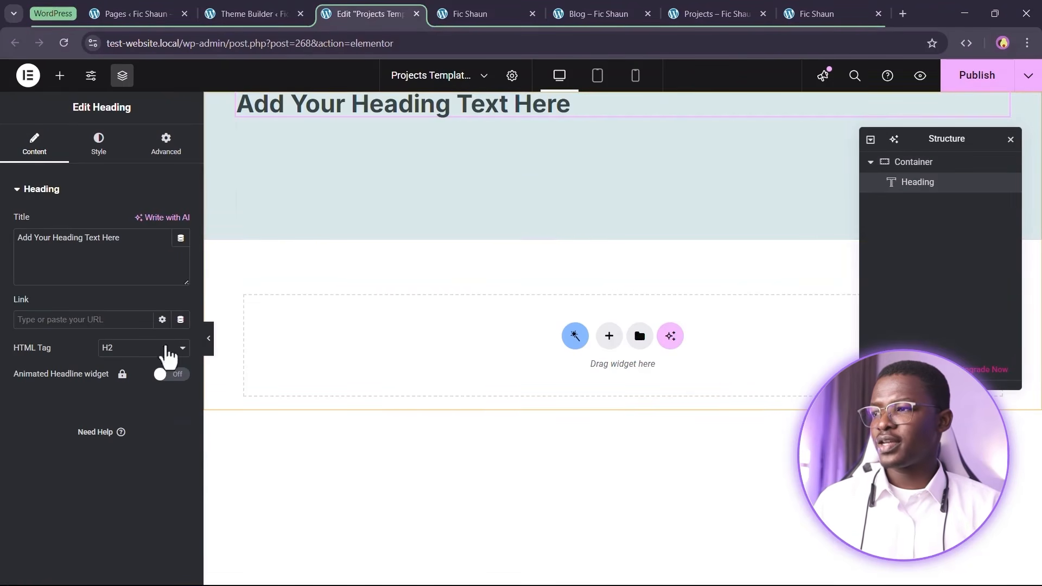
# Make the heading an H1 titled 'Projects', vertically centred in its container
pyautogui.click(134, 360)
pyautogui.click(128, 367)
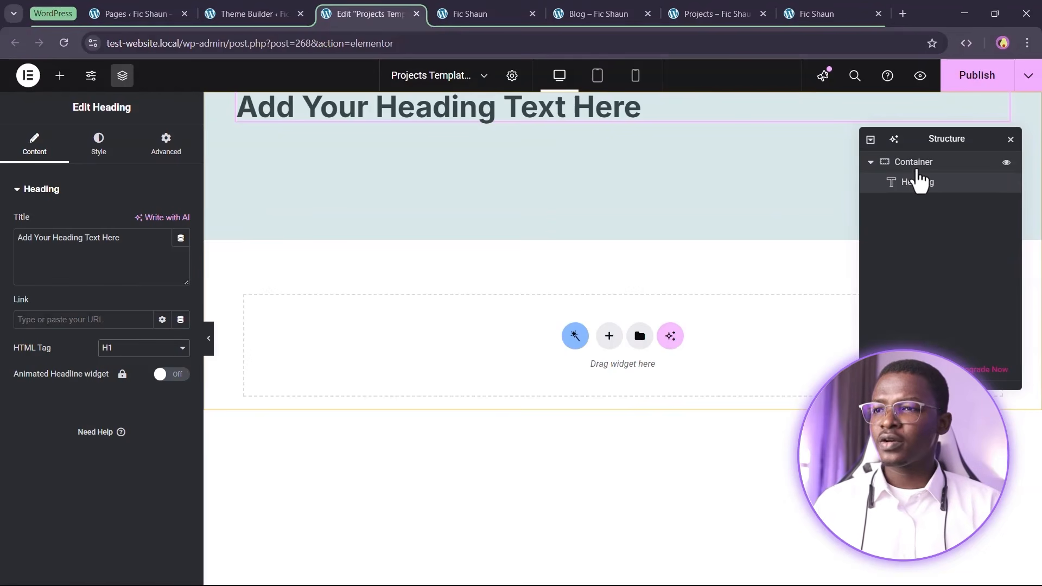
pyautogui.click(917, 169)
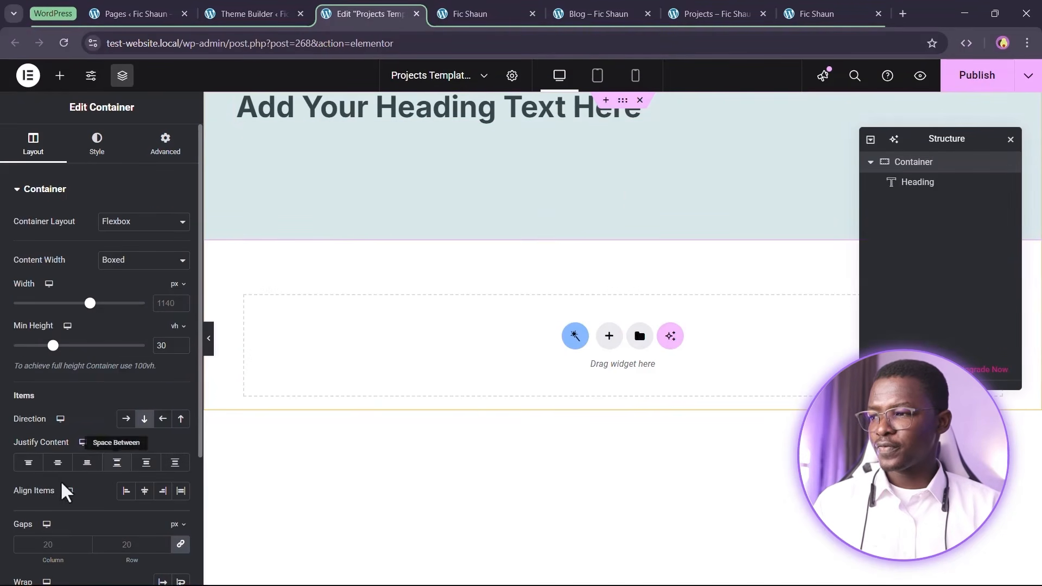
pyautogui.click(59, 463)
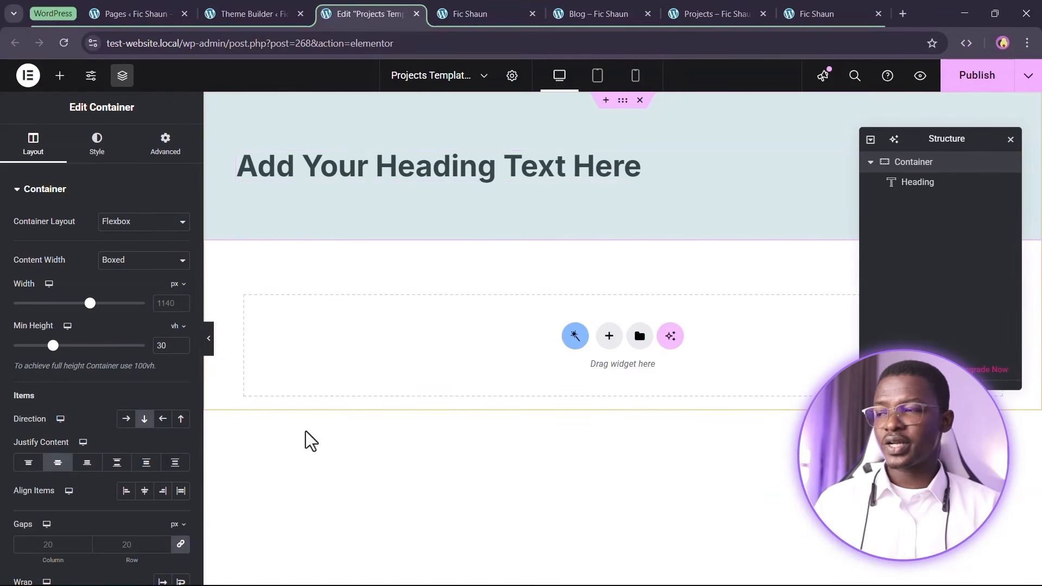
pyautogui.click(439, 174)
pyautogui.tripleClick(60, 237)
pyautogui.write('Projects')
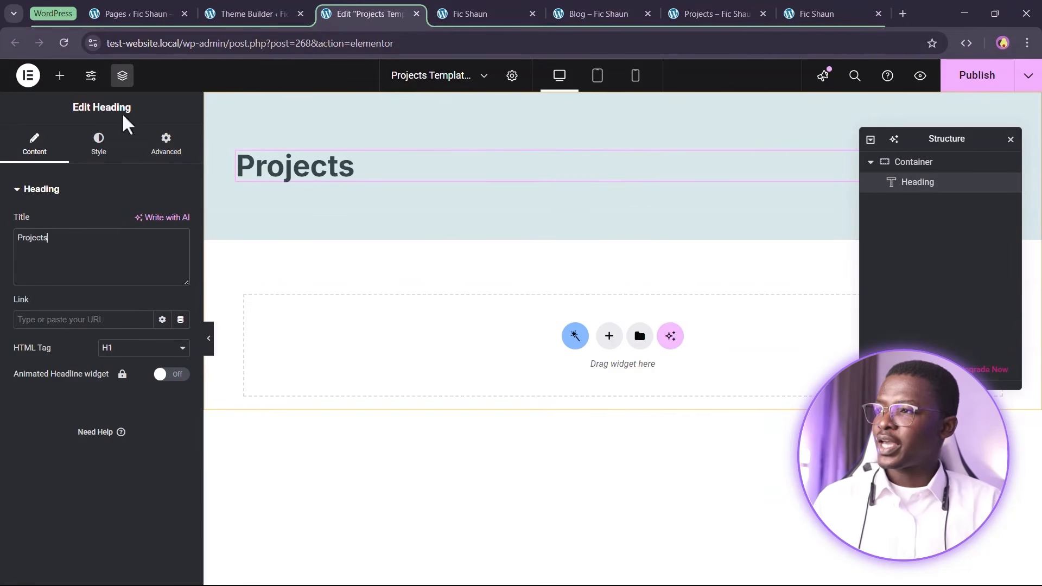
# Add a text block reading 'View some of the projects I have worked on.' and publish
pyautogui.click(59, 76)
pyautogui.moveTo(46, 432); pyautogui.dragTo(326, 173)
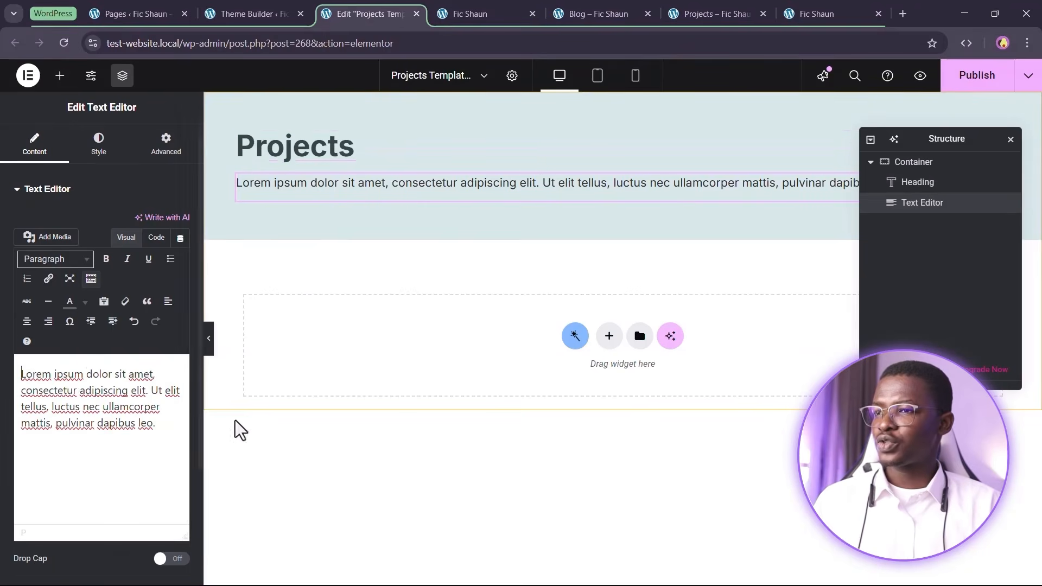
pyautogui.tripleClick(72, 400)
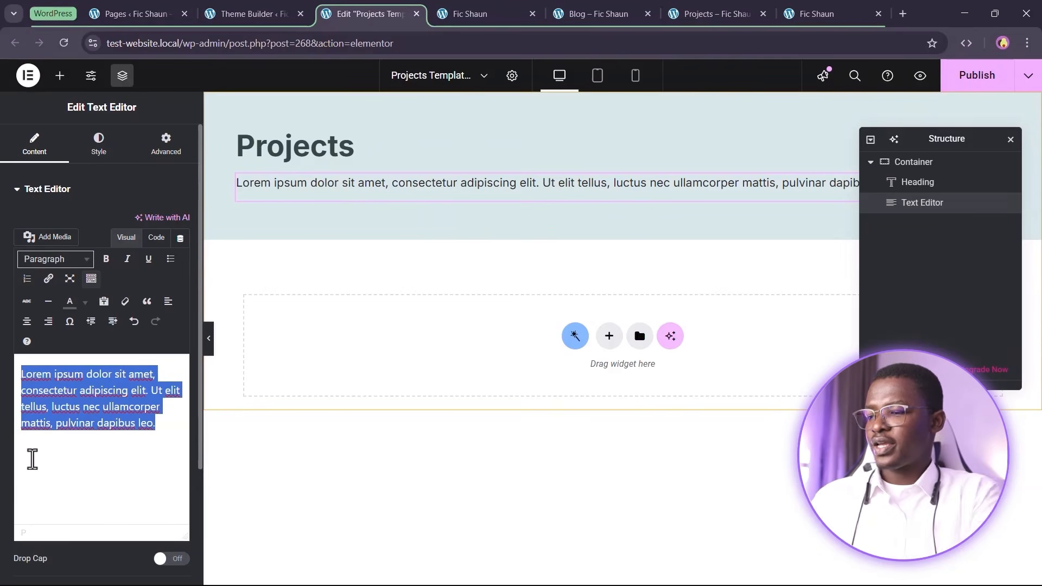
pyautogui.write('Vi')
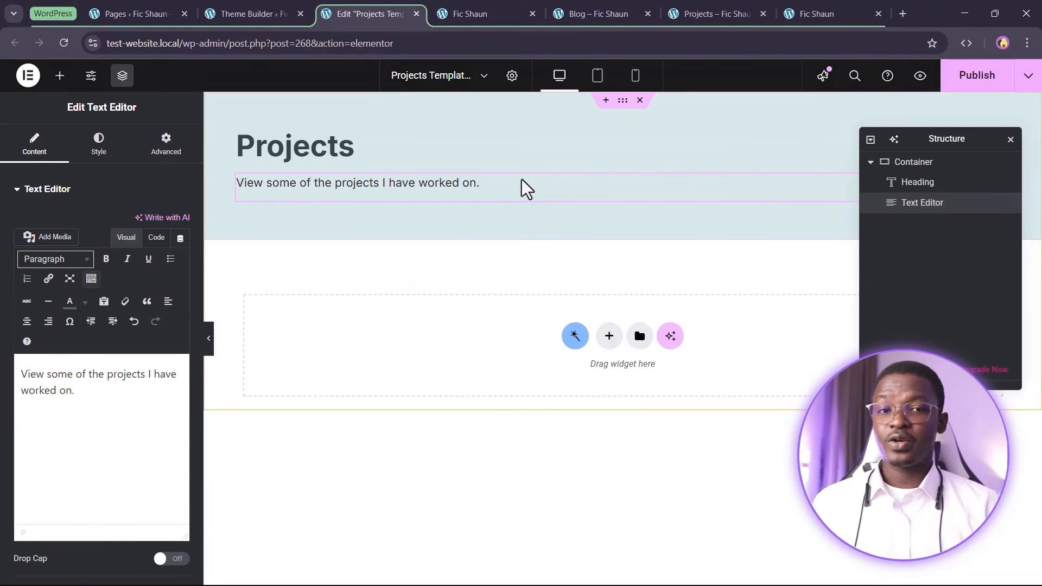
pyautogui.click(967, 78)
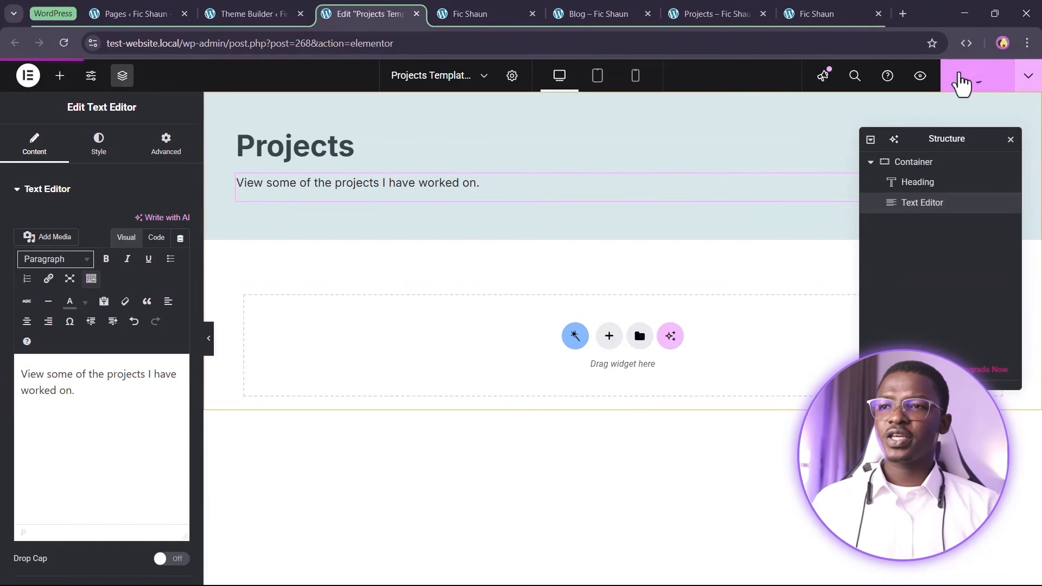
# Reload the live Projects page to check the new heading and intro line
pyautogui.click(728, 8)
pyautogui.moveTo(729, 8); pyautogui.dragTo(447, 18)
pyautogui.click(64, 43)
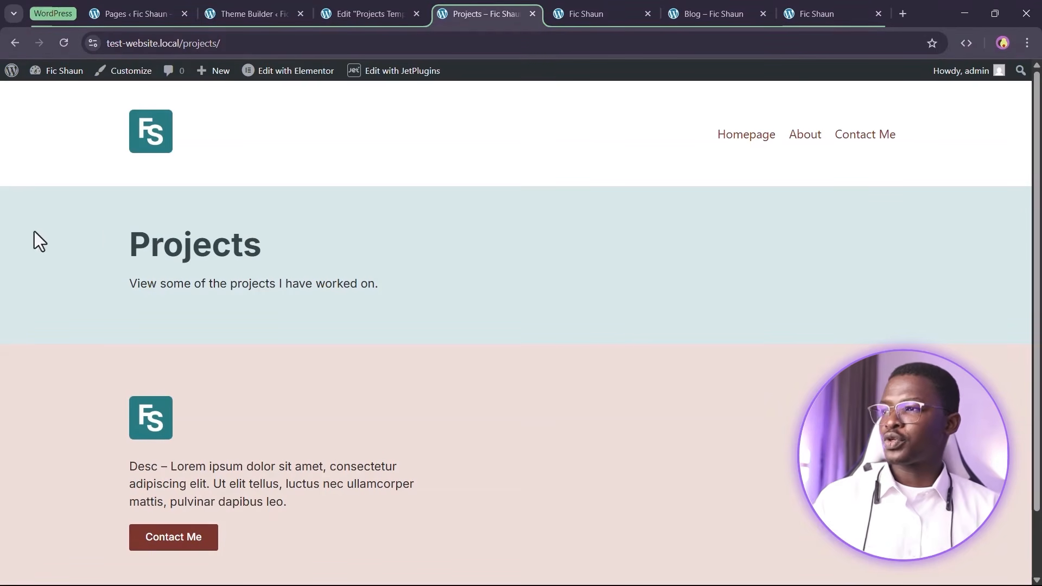
pyautogui.click(394, 3)
pyautogui.click(488, 9)
# Browse the site homepage and launch Edit with Elementor on it
pyautogui.click(604, 2)
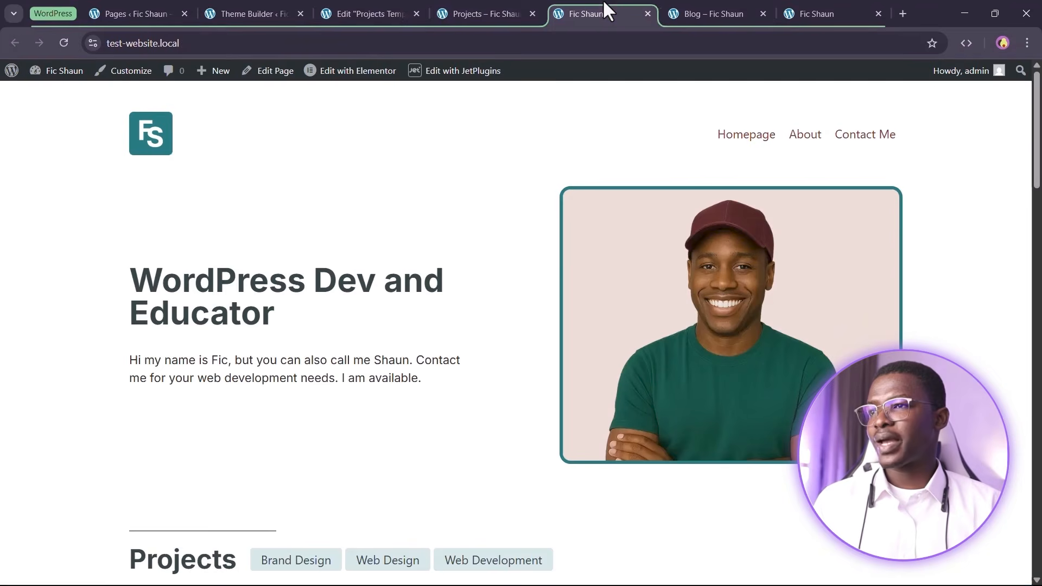
pyautogui.scroll(-10, 277, 318)
pyautogui.scroll(5, 225, 377)
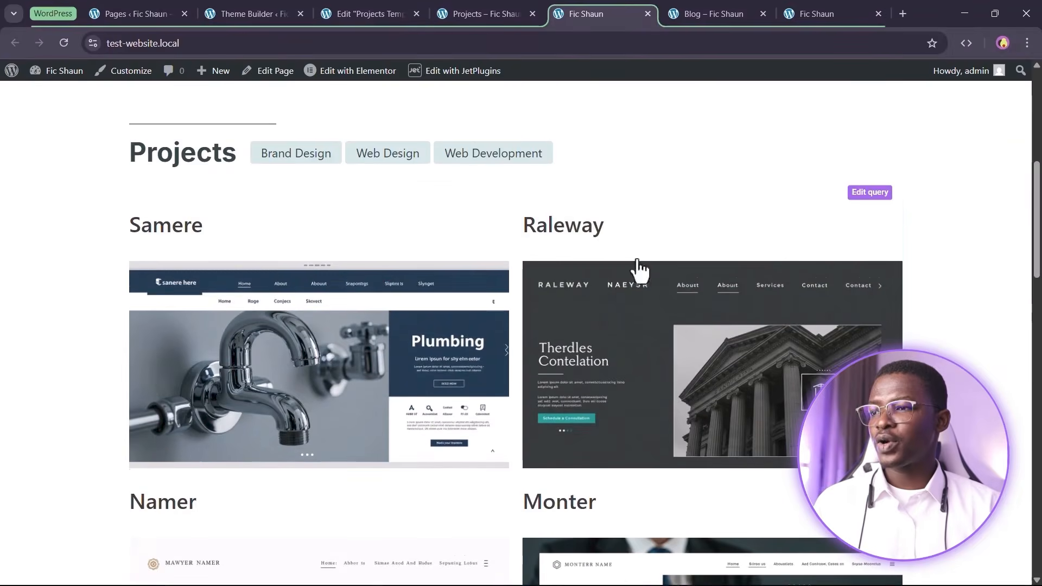
pyautogui.scroll(-6, 326, 263)
pyautogui.scroll(4, 453, 364)
pyautogui.scroll(-8, 453, 365)
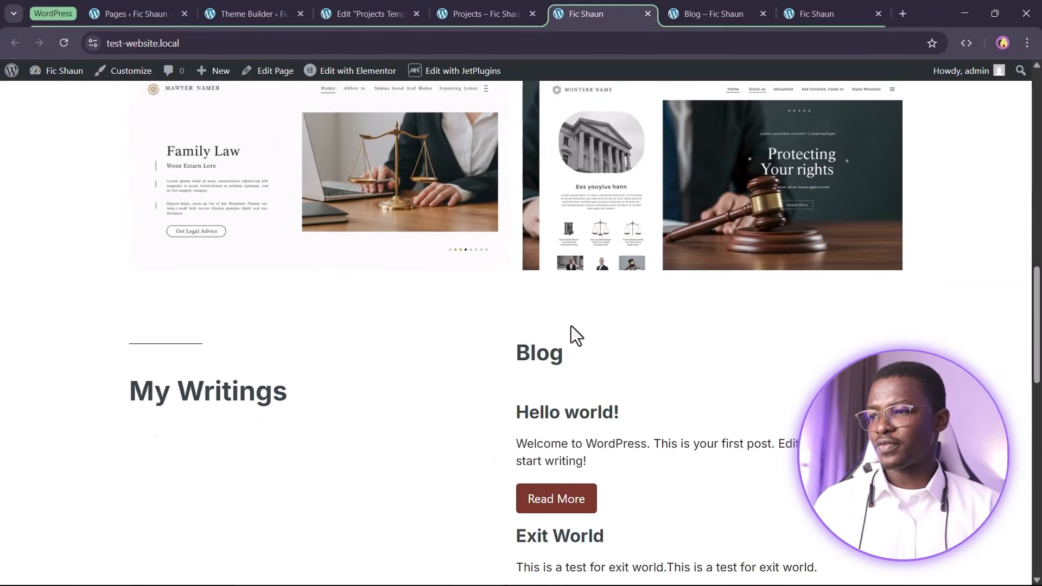
pyautogui.scroll(12, 572, 337)
pyautogui.click(361, 74)
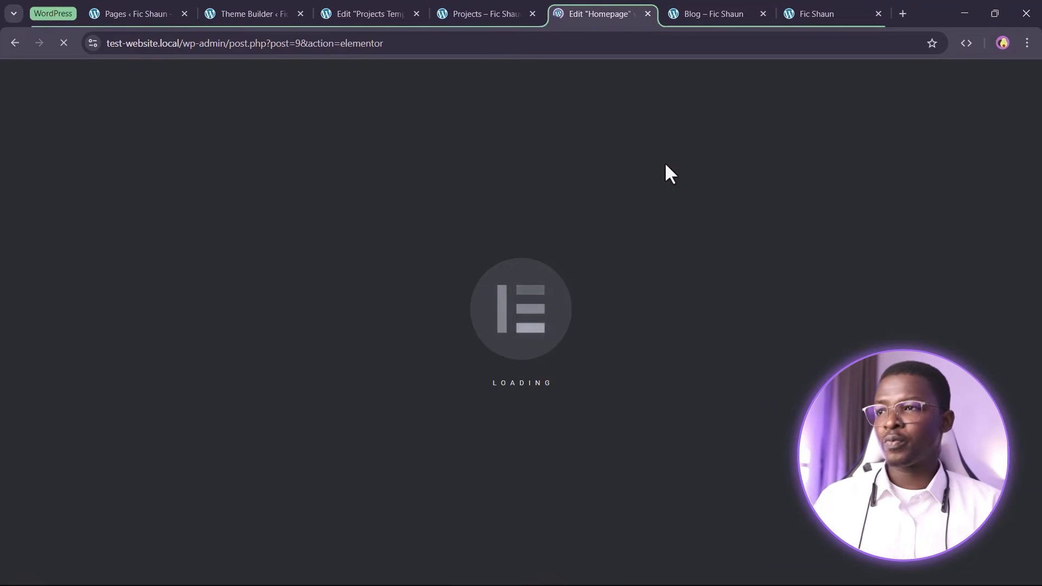
# Add a new single-column flexbox container below the header container in the Projects template
pyautogui.click(497, 8)
pyautogui.click(416, 3)
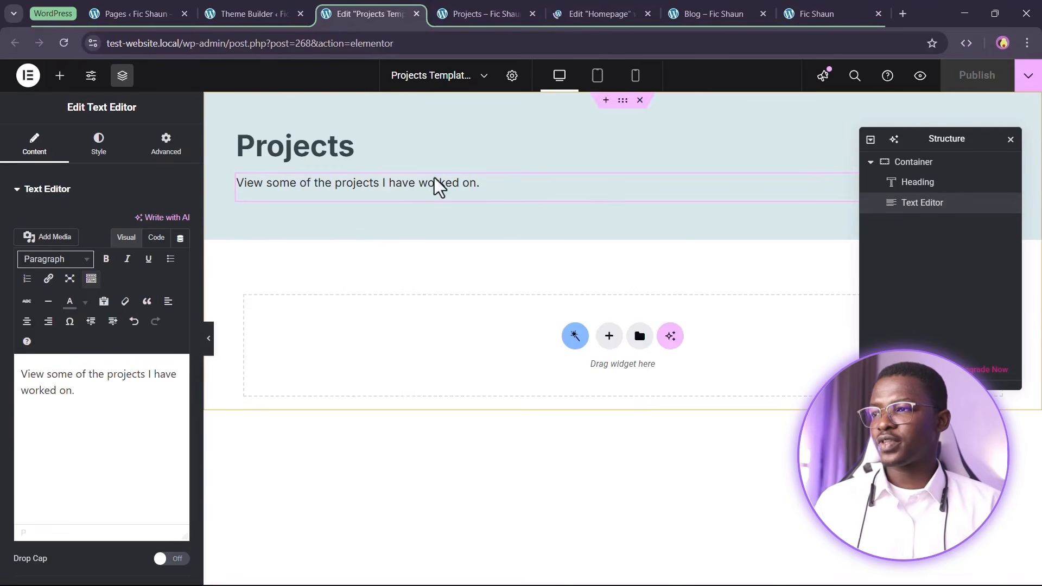
pyautogui.click(605, 341)
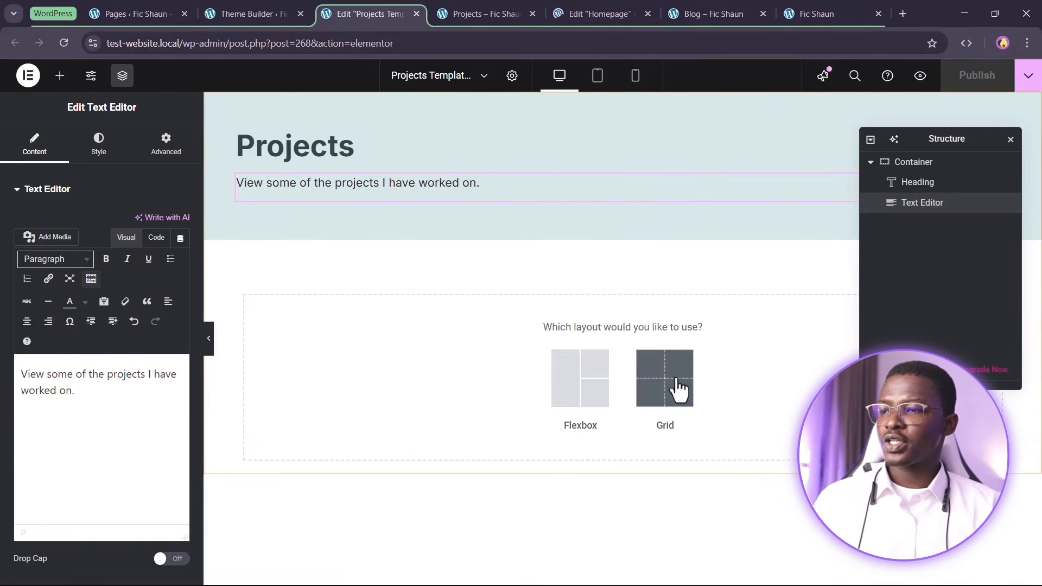
pyautogui.click(564, 396)
pyautogui.click(451, 384)
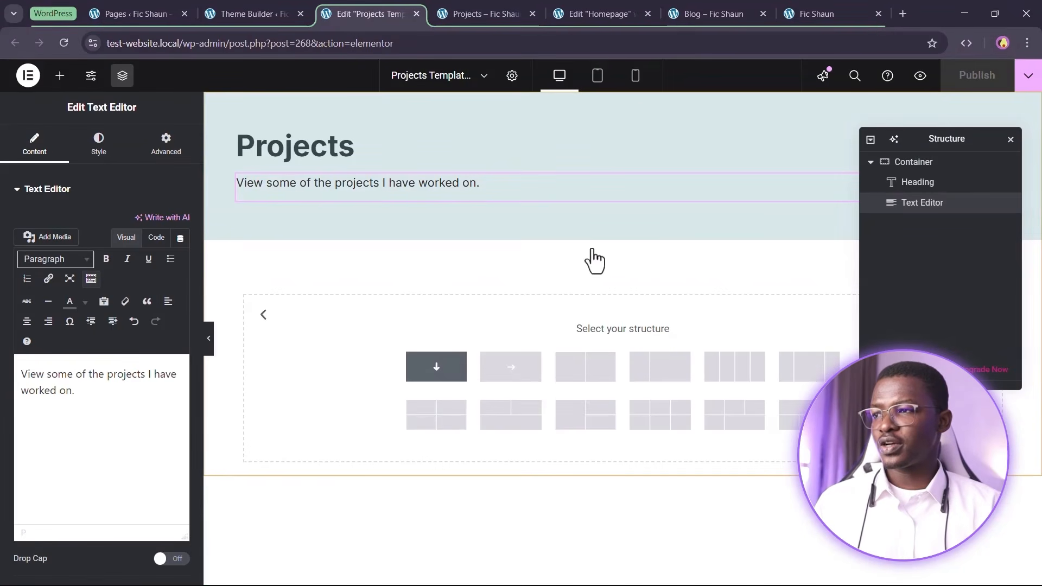
# Set the HTML tag of both the header and lower containers to section
pyautogui.click(923, 162)
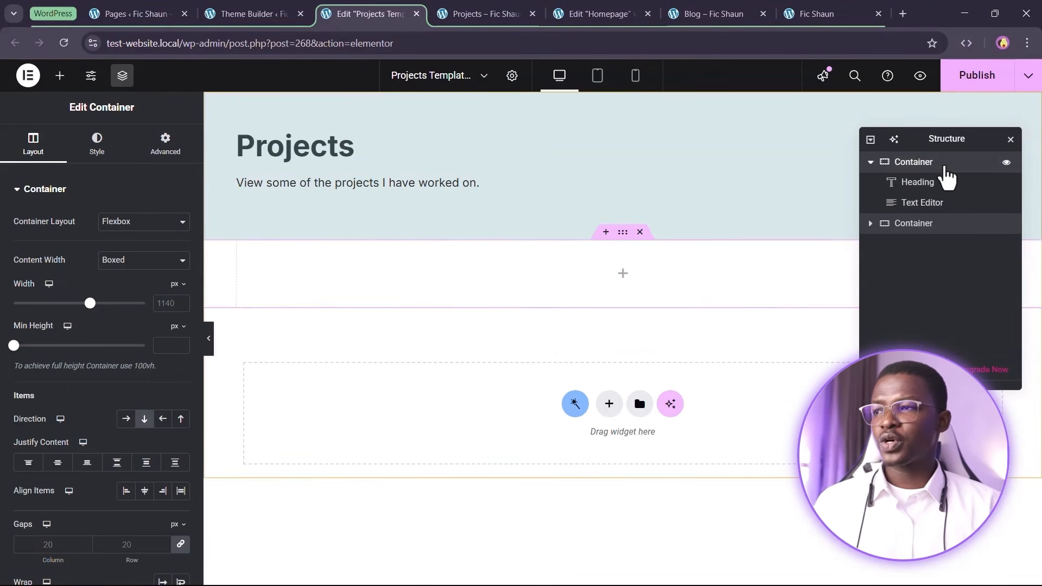
pyautogui.scroll(-3, 5, 380)
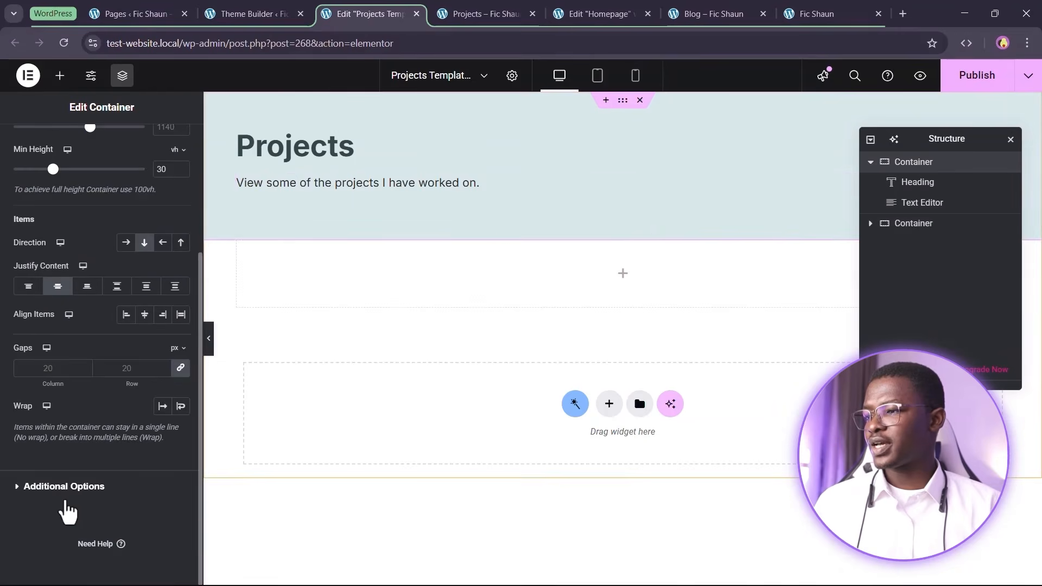
pyautogui.click(49, 488)
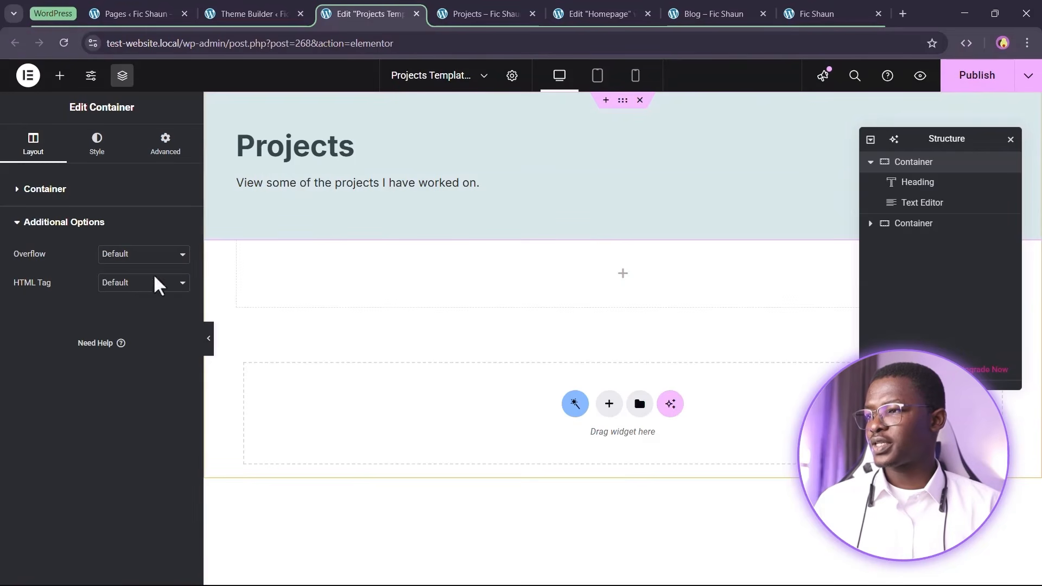
pyautogui.click(142, 282)
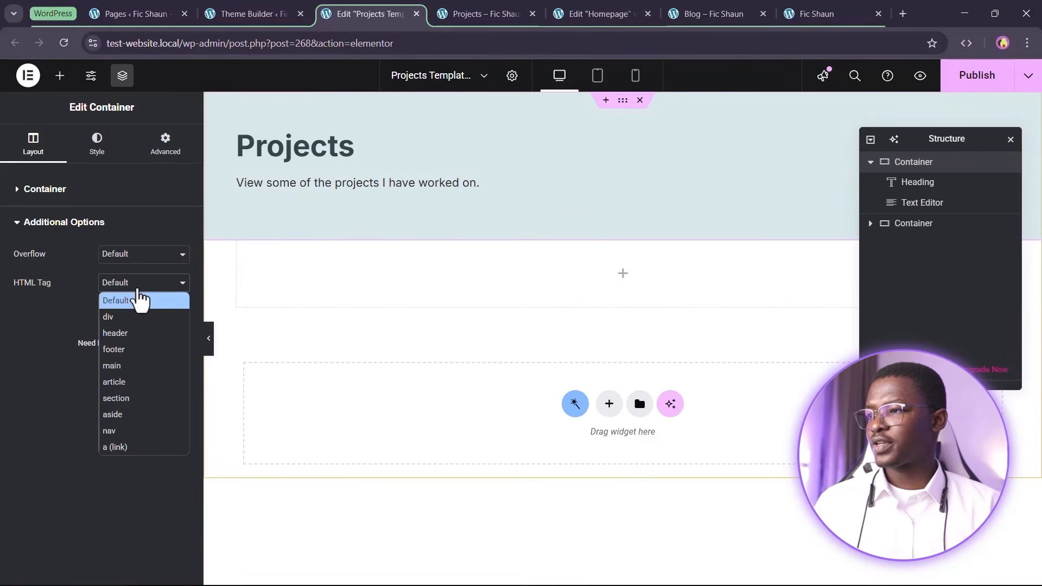
pyautogui.click(119, 398)
pyautogui.click(921, 228)
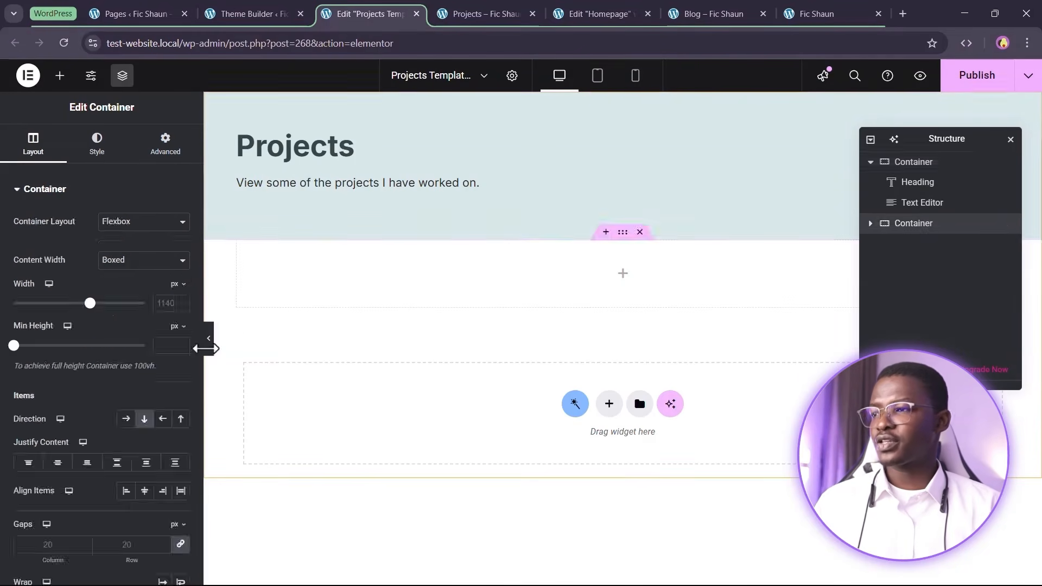
pyautogui.scroll(-3, 56, 477)
pyautogui.click(83, 493)
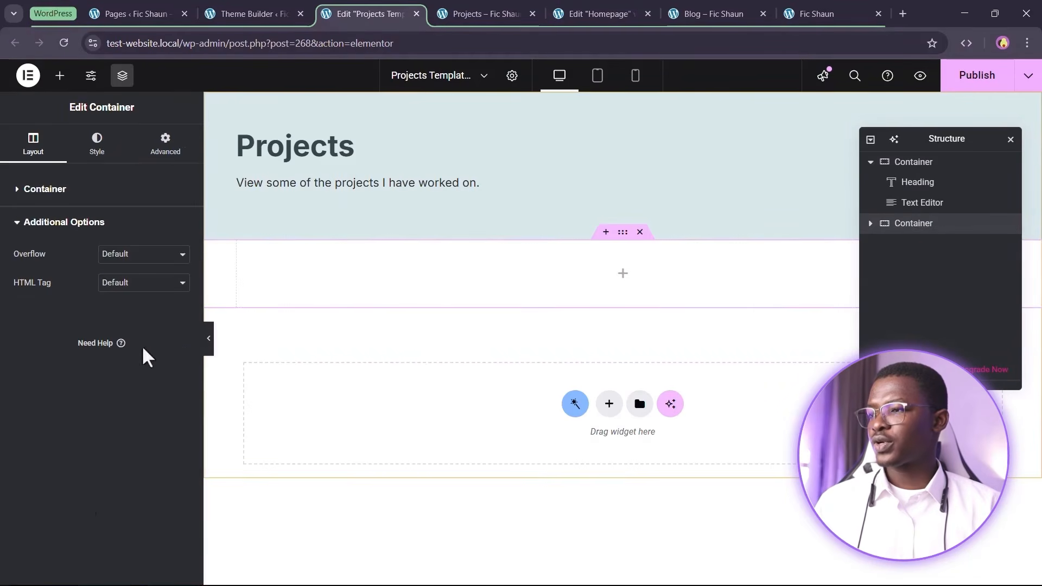
pyautogui.click(155, 286)
pyautogui.click(142, 398)
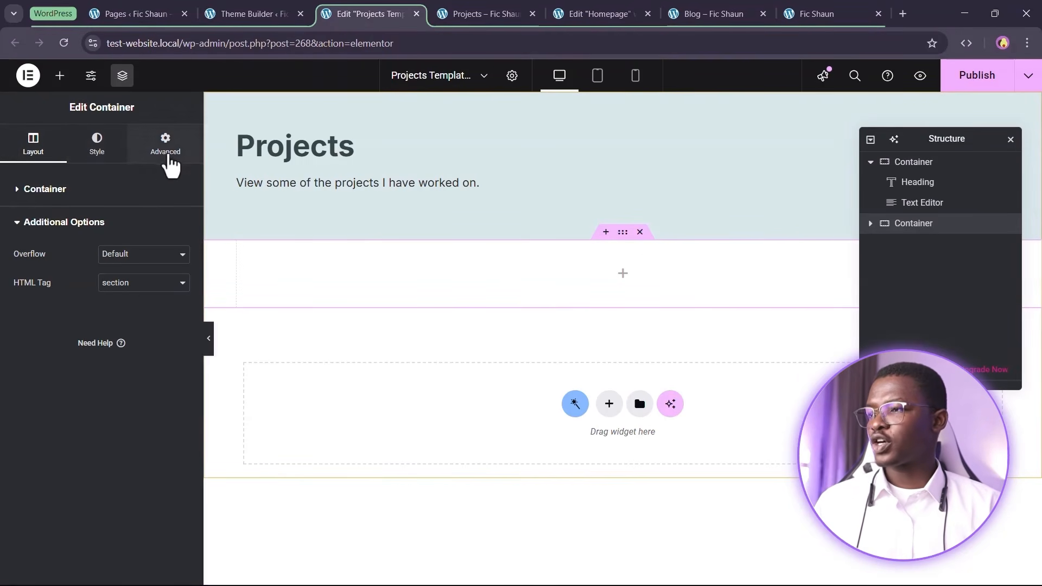
# Give the lower container 5 rem of top and bottom padding
pyautogui.click(166, 147)
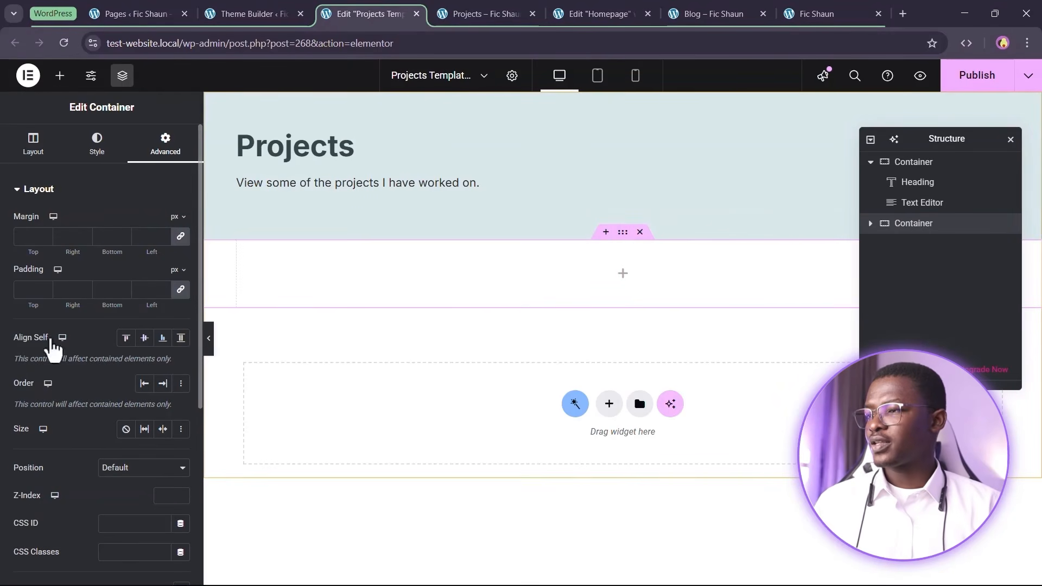
pyautogui.click(182, 286)
pyautogui.click(177, 331)
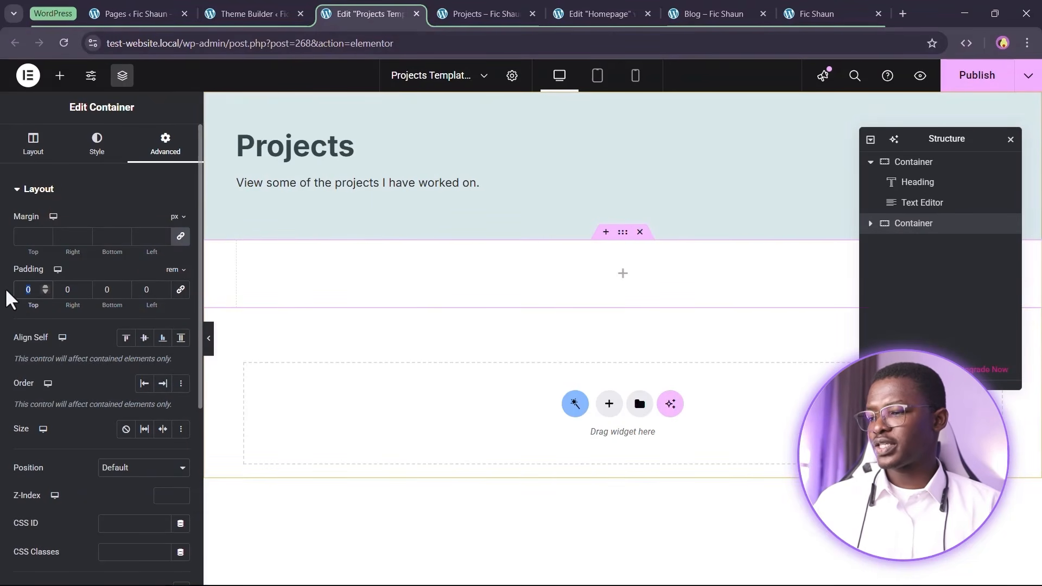
pyautogui.write('5')
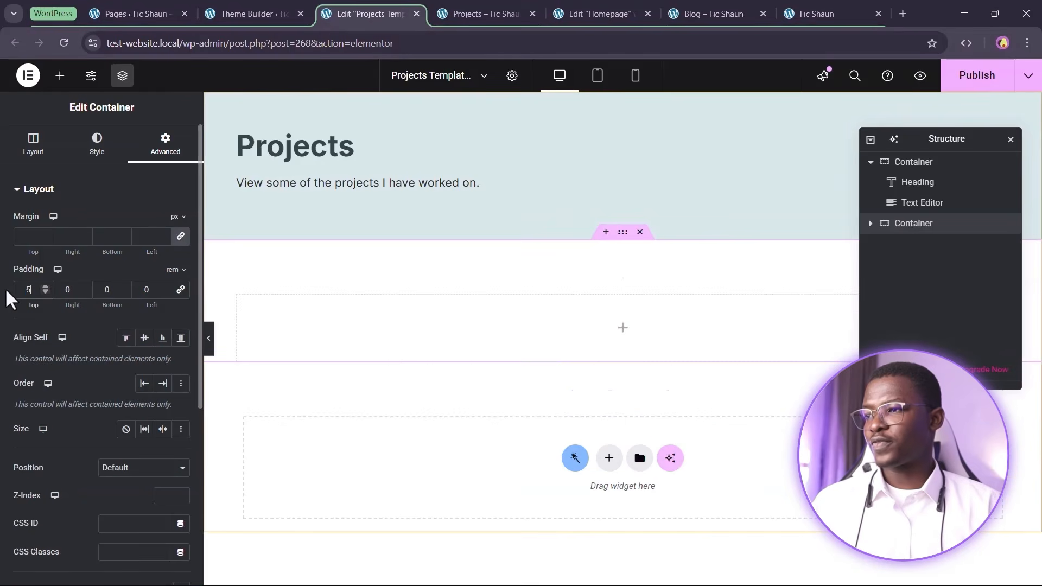
pyautogui.click(110, 288)
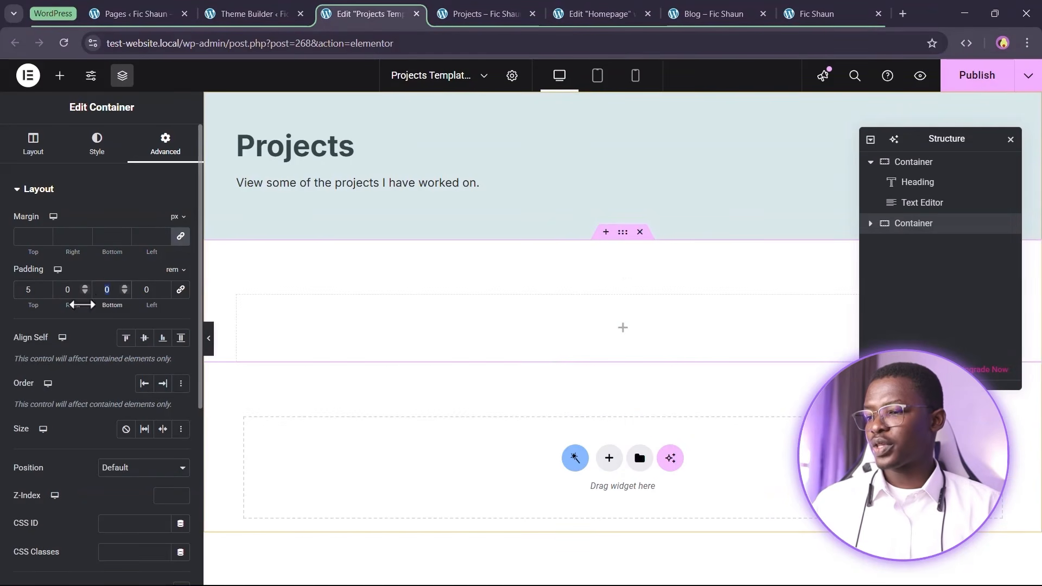
pyautogui.write('5')
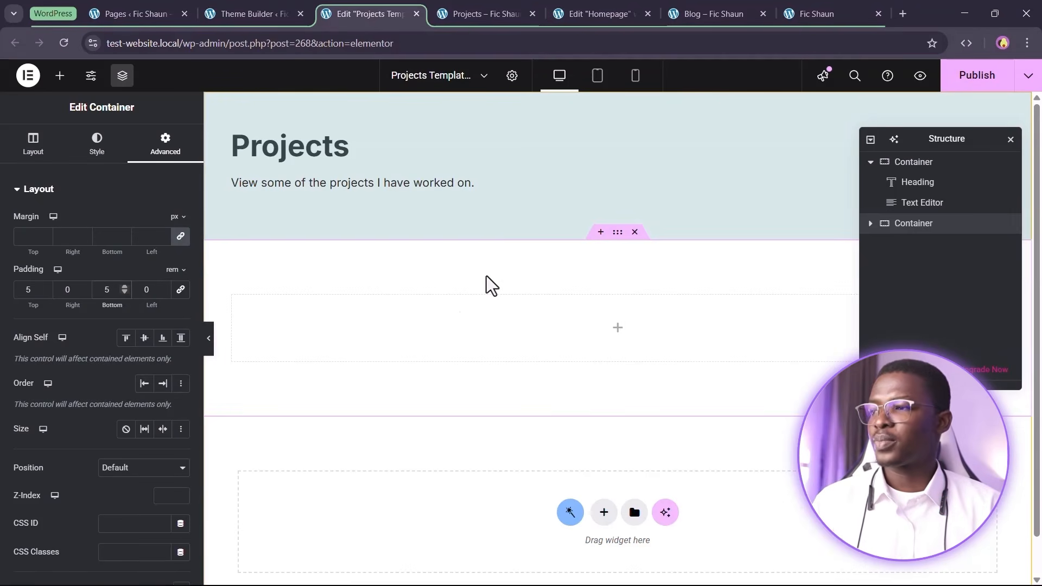
pyautogui.click(588, 10)
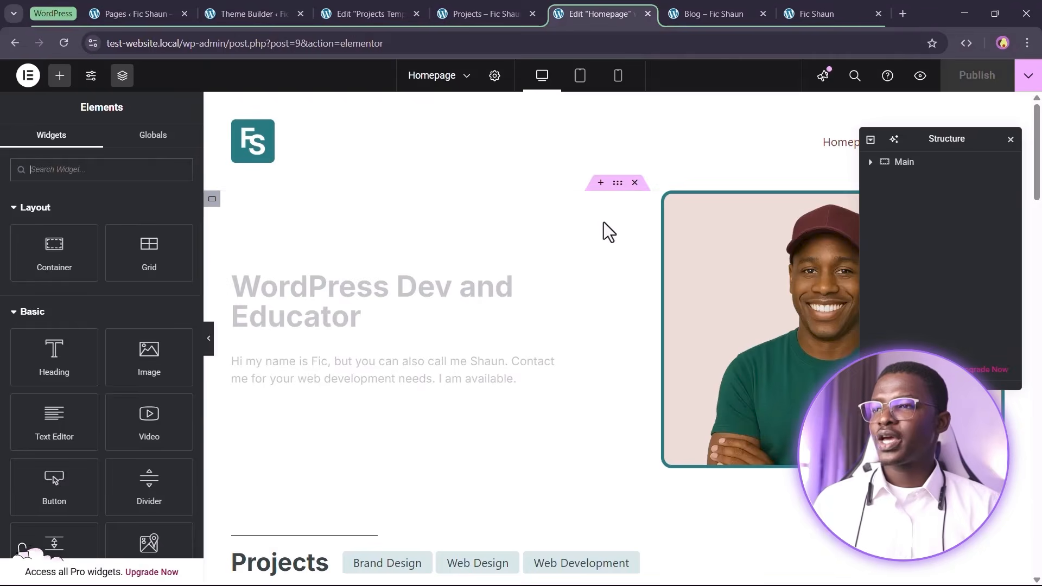
# Copy the homepage's project Listing Grid and paste it into the template's empty container
pyautogui.scroll(-7, 491, 383)
pyautogui.scroll(-3, 523, 323)
pyautogui.scroll(3, 488, 293)
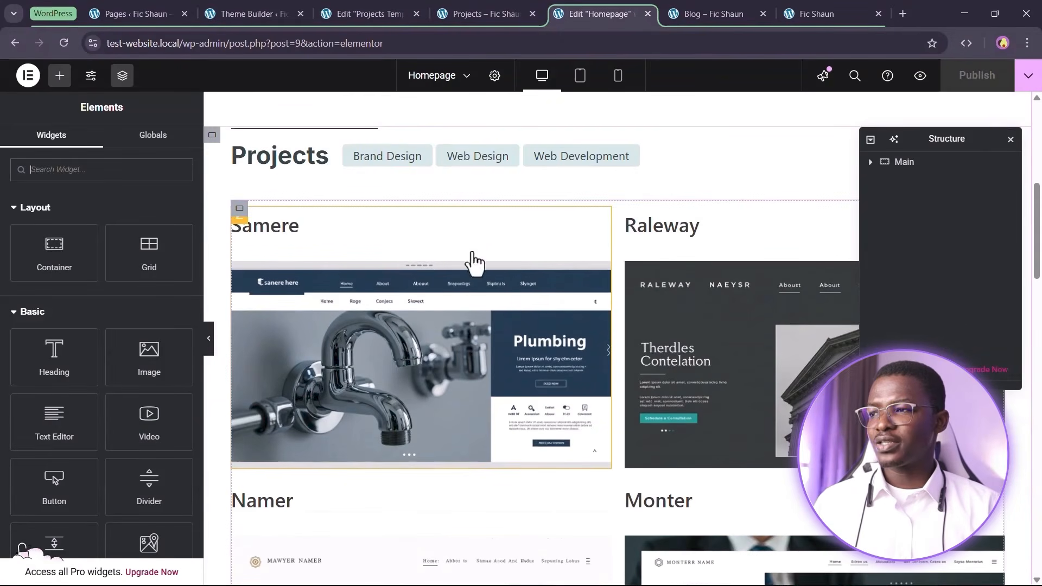
pyautogui.rightClick(682, 251)
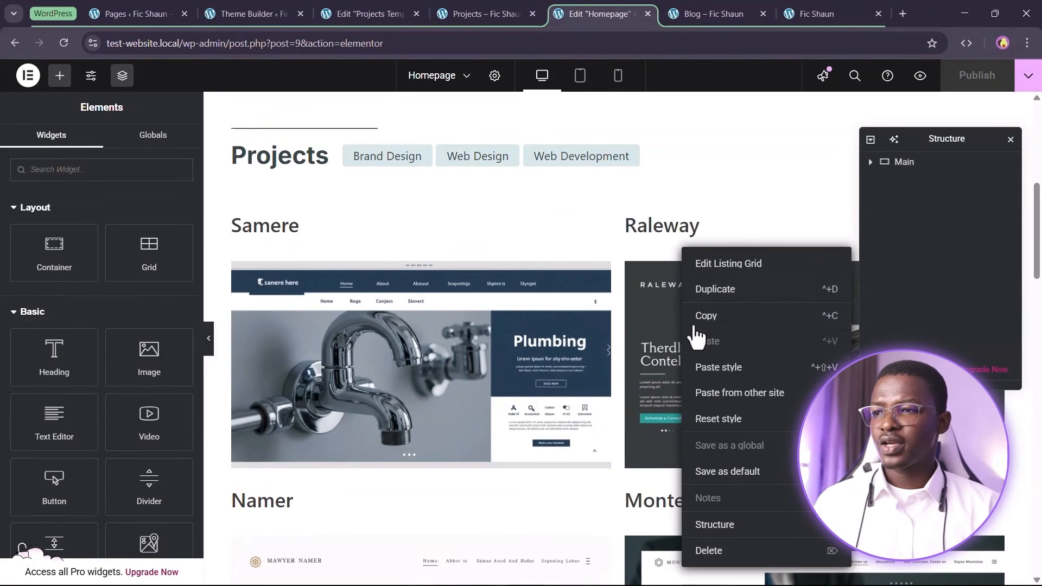
pyautogui.click(725, 325)
pyautogui.click(362, 12)
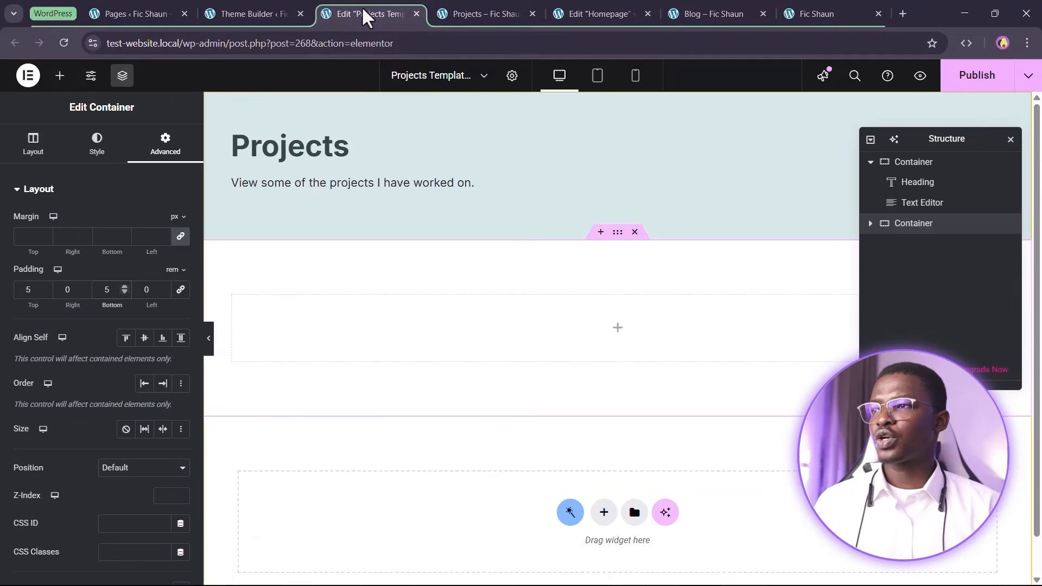
pyautogui.rightClick(541, 321)
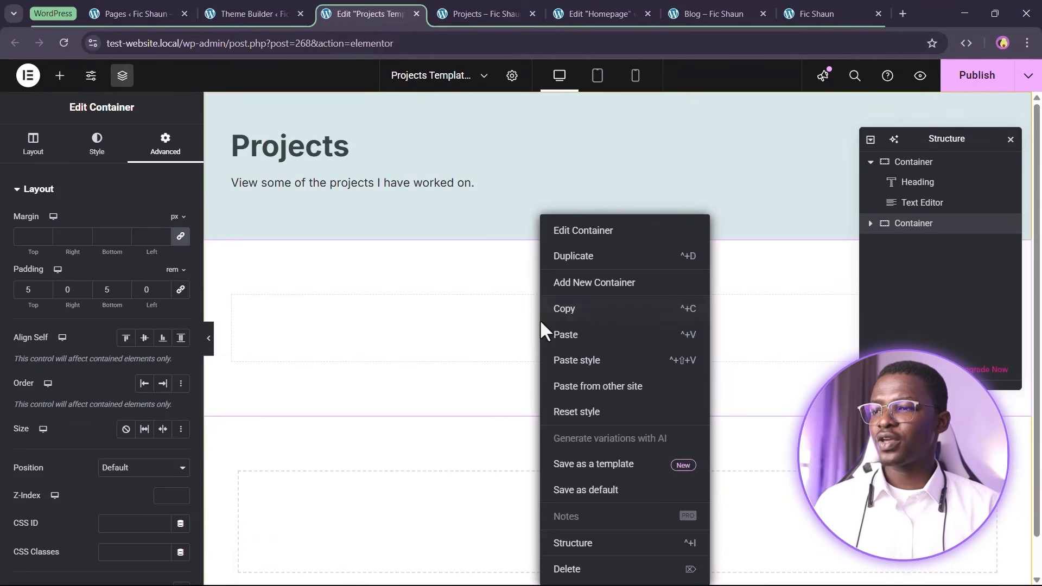
pyautogui.click(584, 355)
# Set the grid container's top and bottom padding to 3 rem and publish the template
pyautogui.scroll(-4, 429, 374)
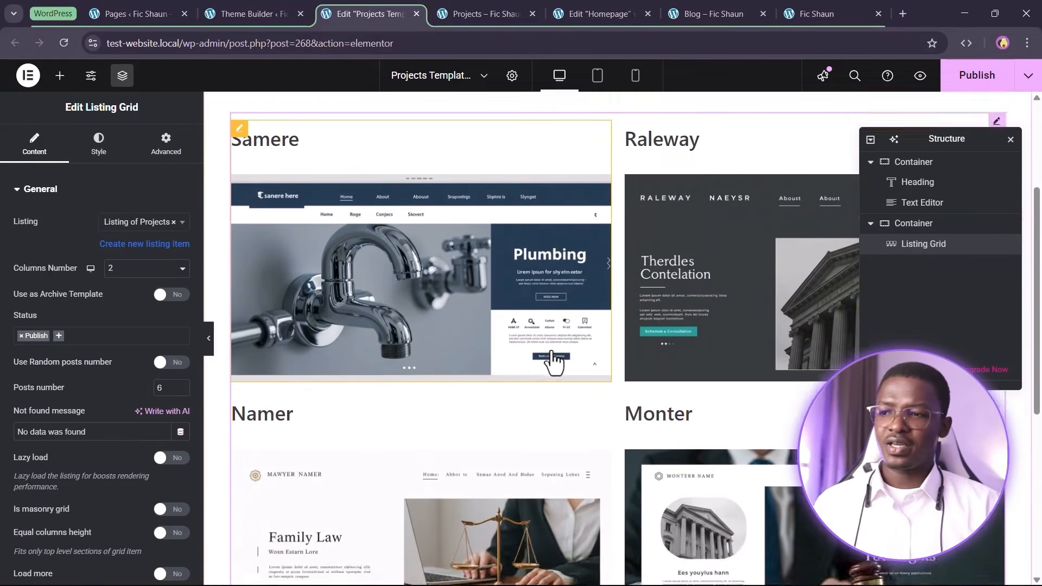
pyautogui.scroll(5, 595, 345)
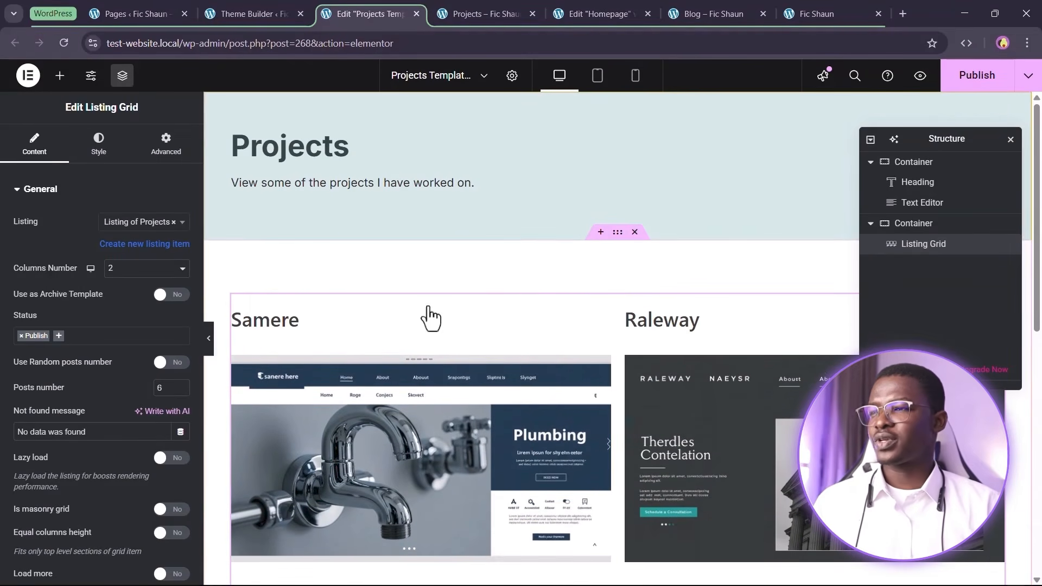
pyautogui.click(619, 232)
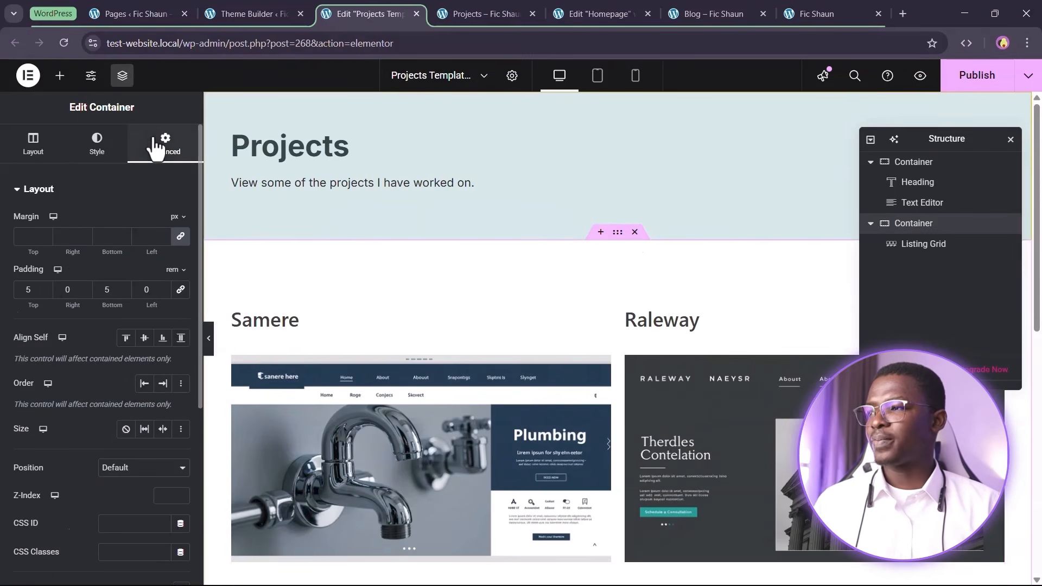
pyautogui.doubleClick(22, 290)
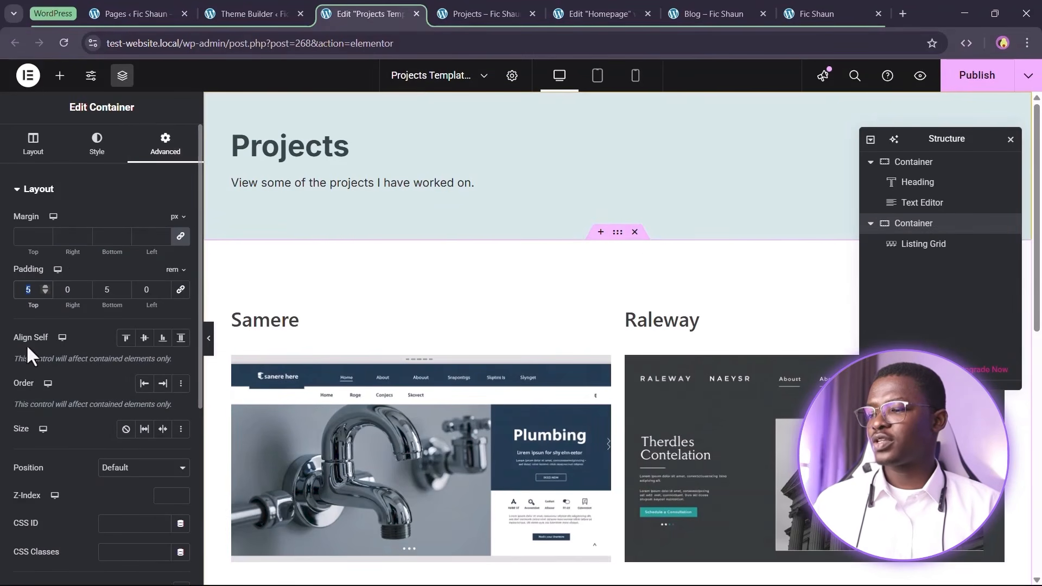
pyautogui.write('3')
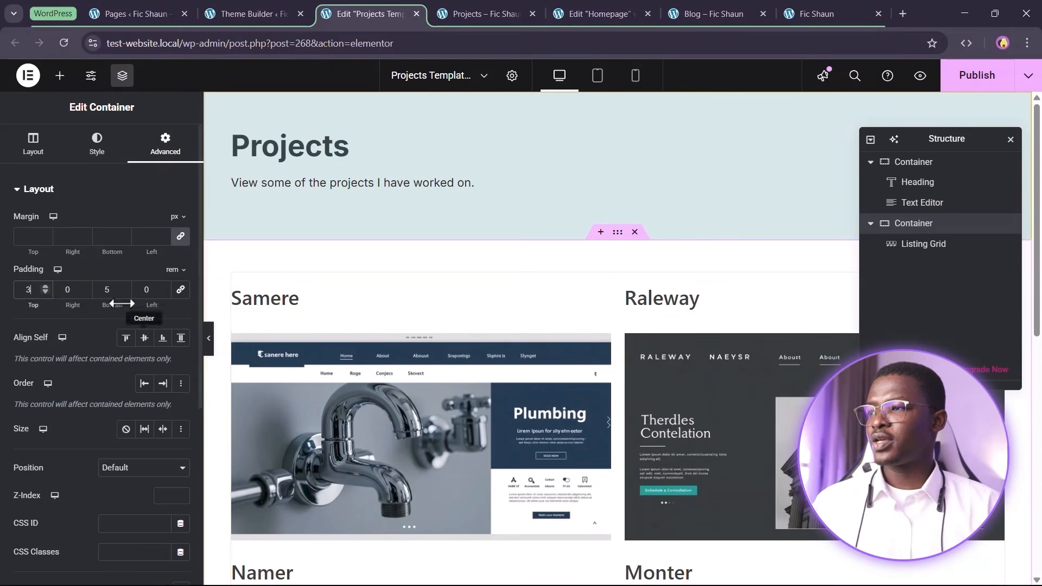
pyautogui.doubleClick(118, 292)
pyautogui.write('3')
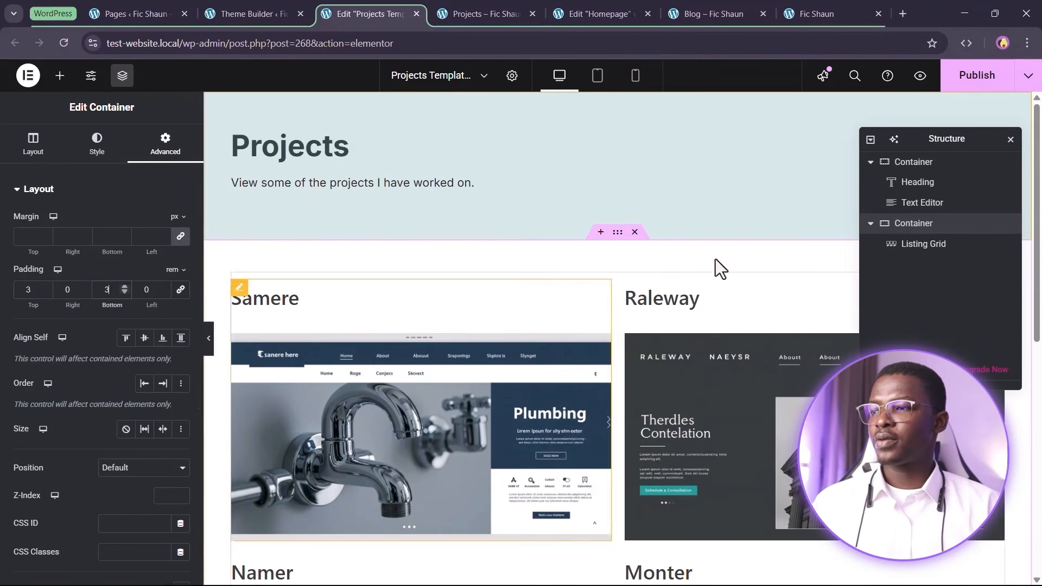
pyautogui.click(979, 73)
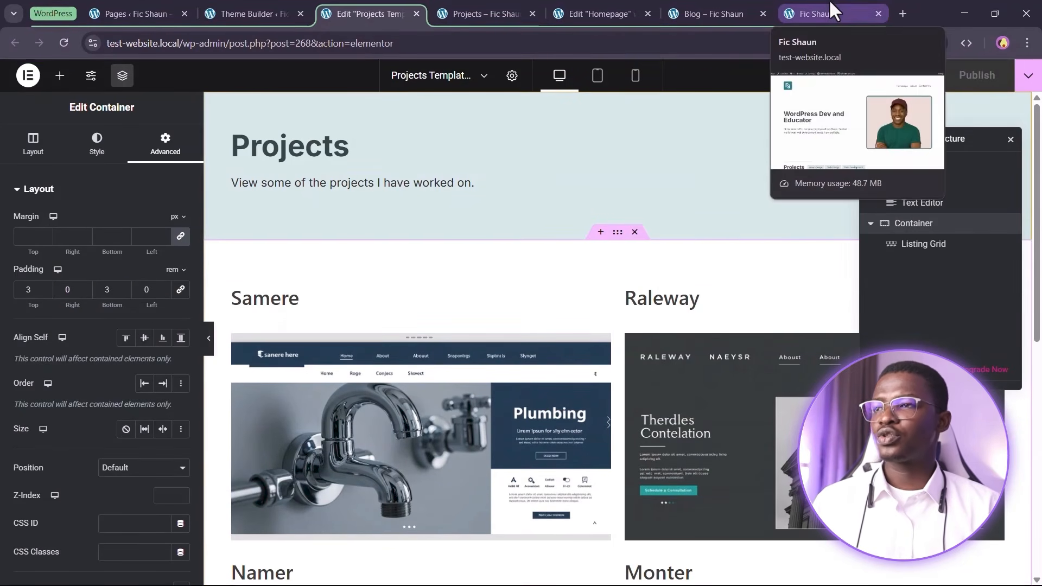
# Reload the live Projects page and scroll through the Samere, Raleway, Namer and Monter cards
pyautogui.click(492, 5)
pyautogui.click(64, 43)
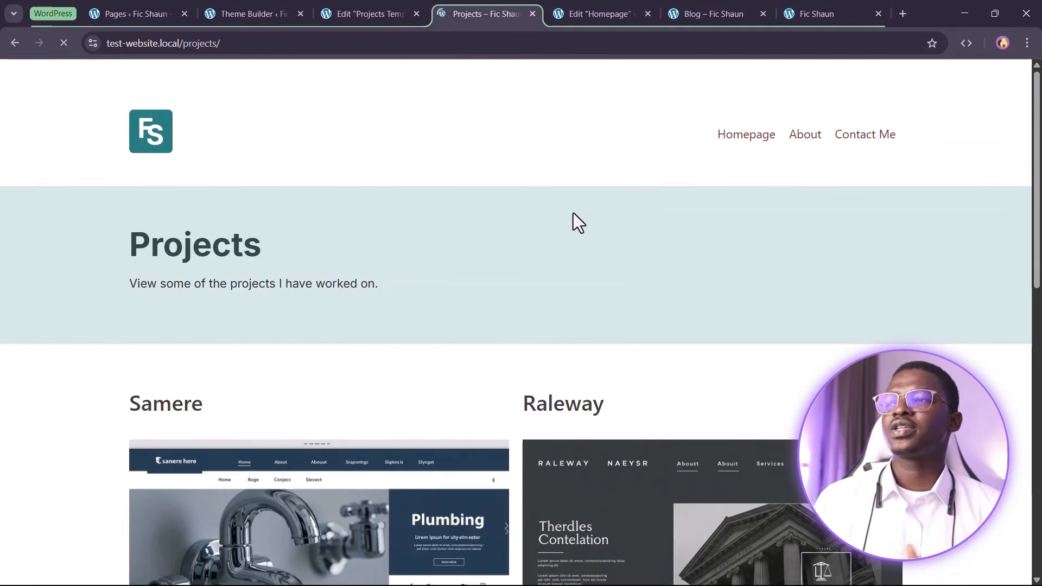
pyautogui.scroll(-5, 573, 217)
pyautogui.scroll(-7, 500, 301)
pyautogui.scroll(12, 586, 507)
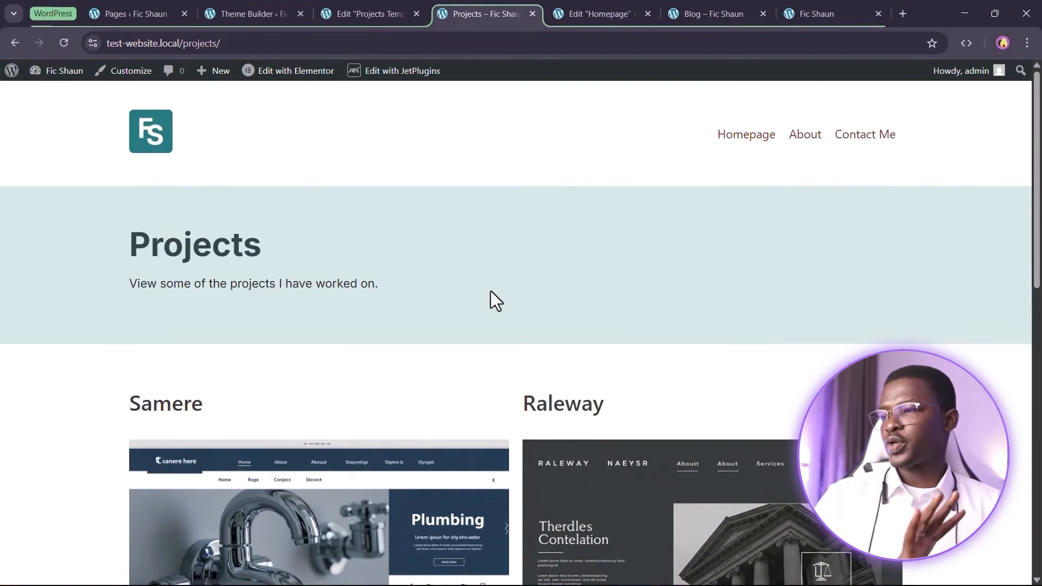
pyautogui.scroll(-5, 605, 307)
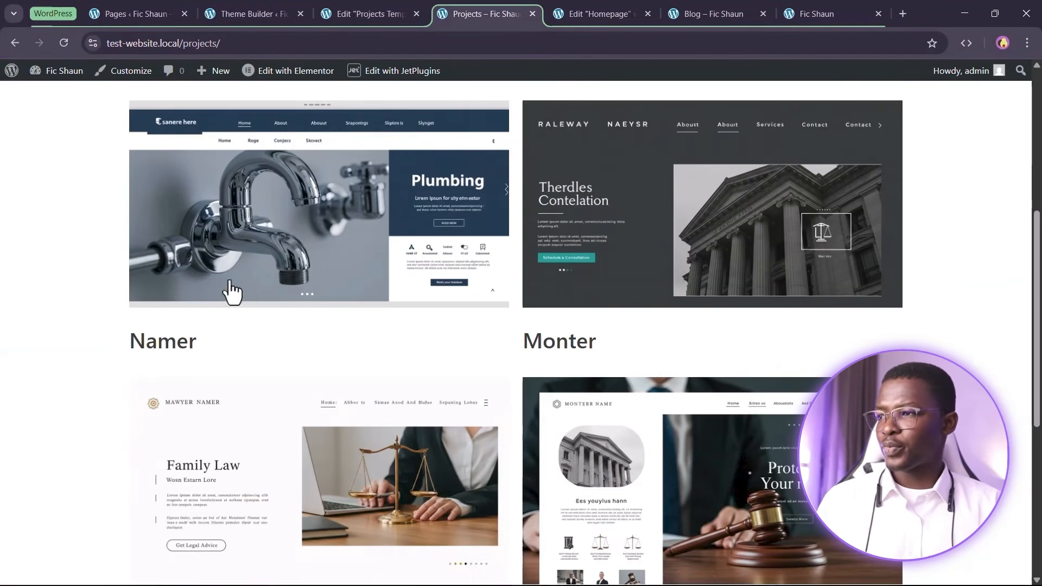
pyautogui.scroll(-5, 343, 271)
pyautogui.scroll(10, 343, 271)
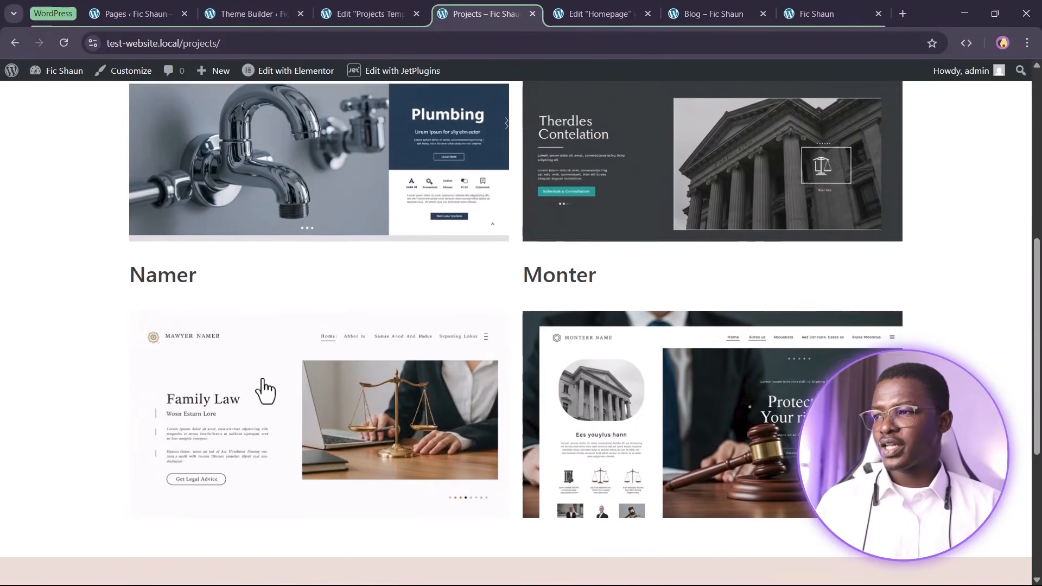
# Refresh, return to the Projects listing and scroll the project grid again
pyautogui.press('F5')
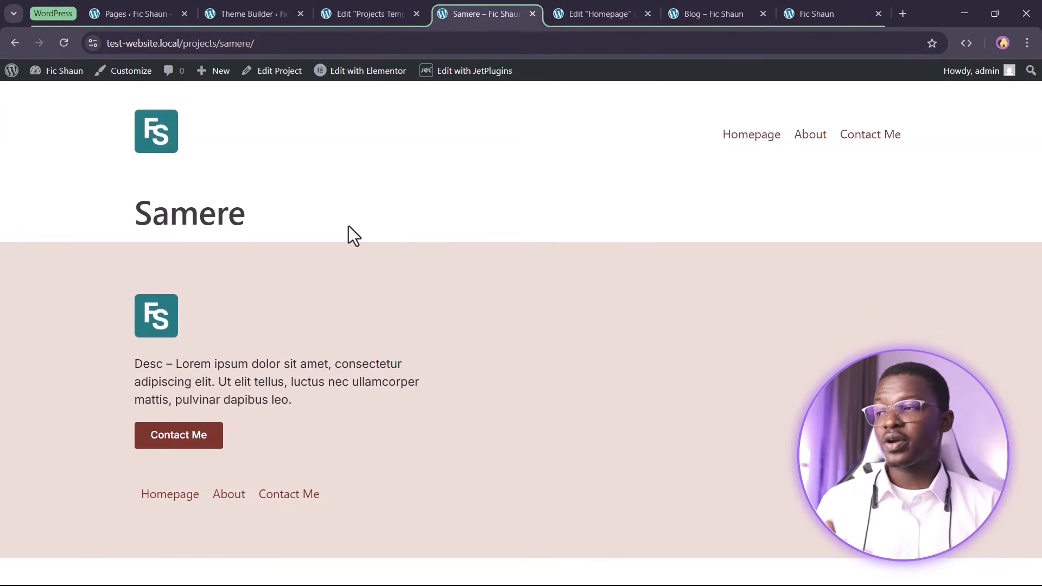
pyautogui.click(15, 41)
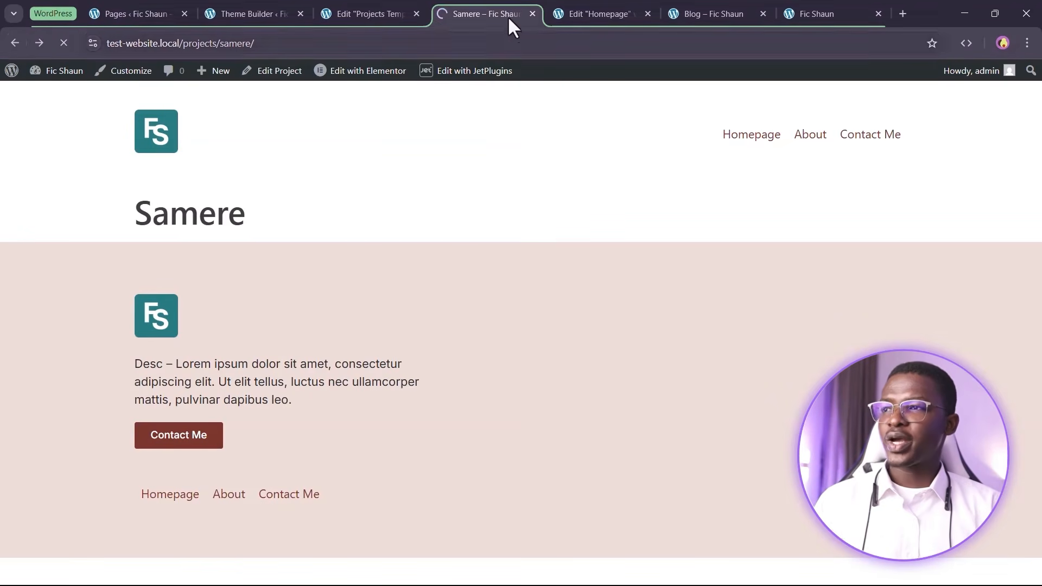
pyautogui.scroll(3, 679, 304)
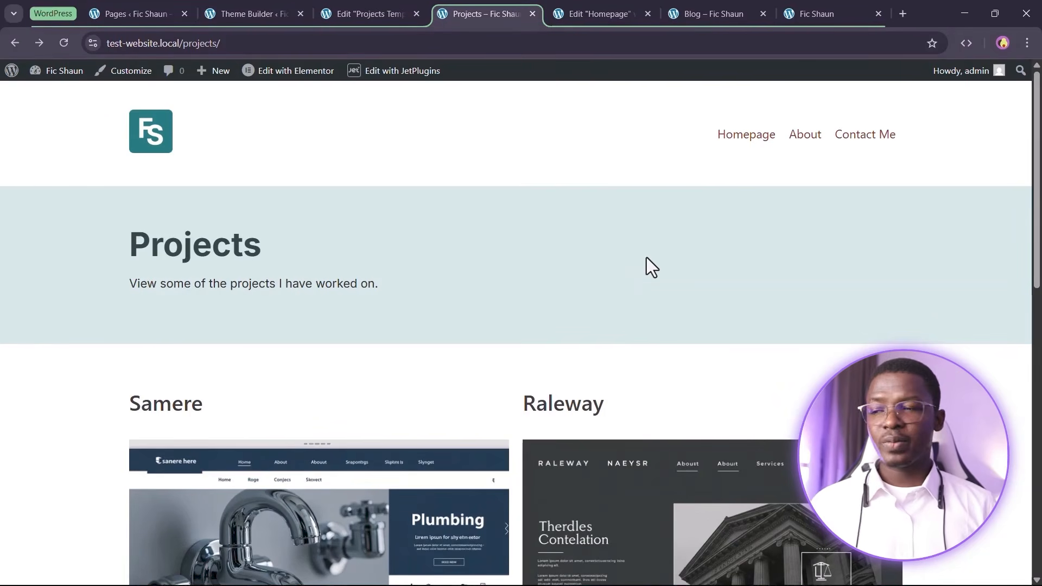
pyautogui.scroll(-3, 707, 383)
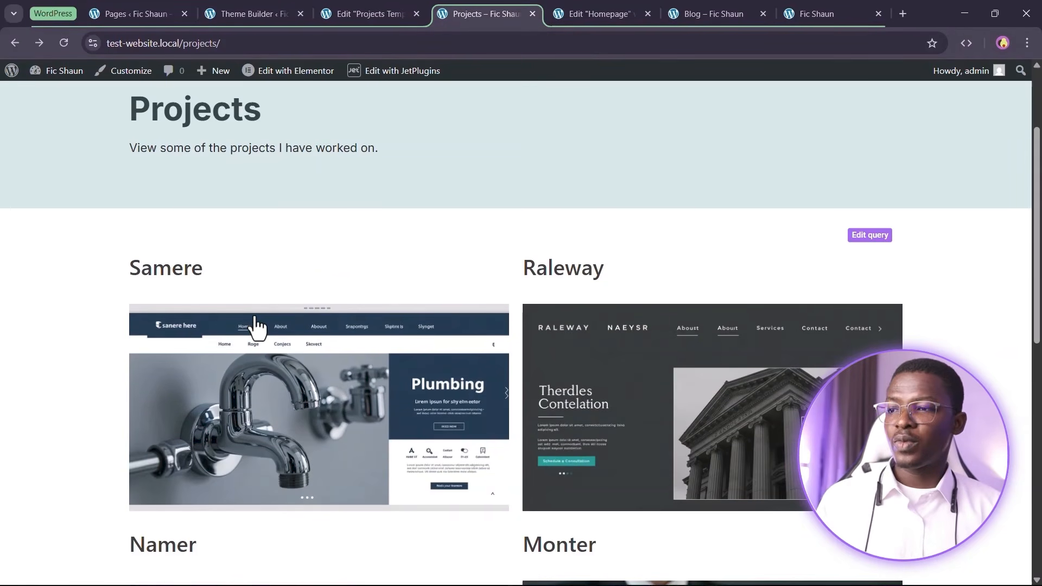
pyautogui.scroll(3, 458, 430)
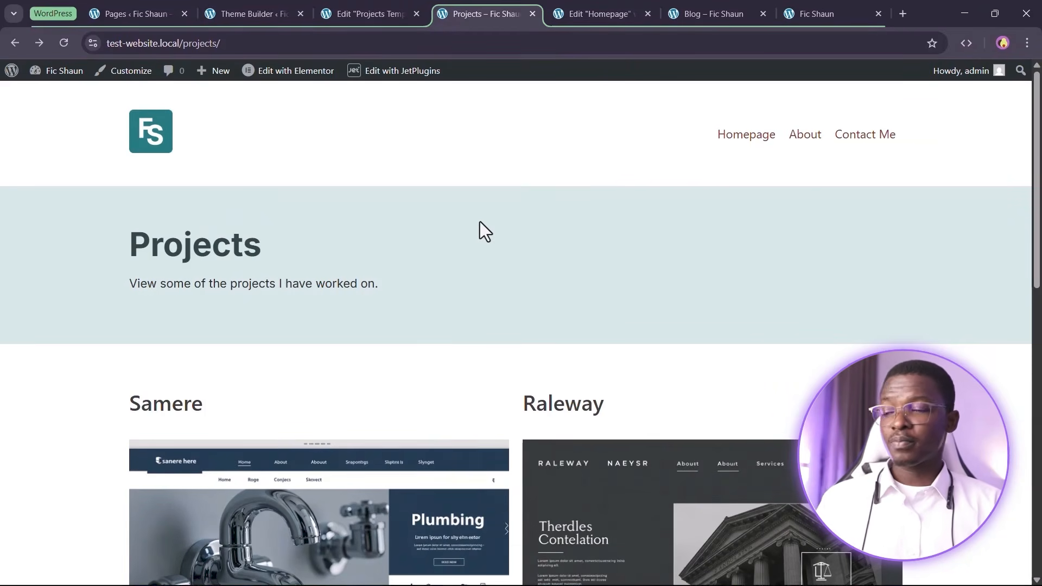
pyautogui.click(365, 12)
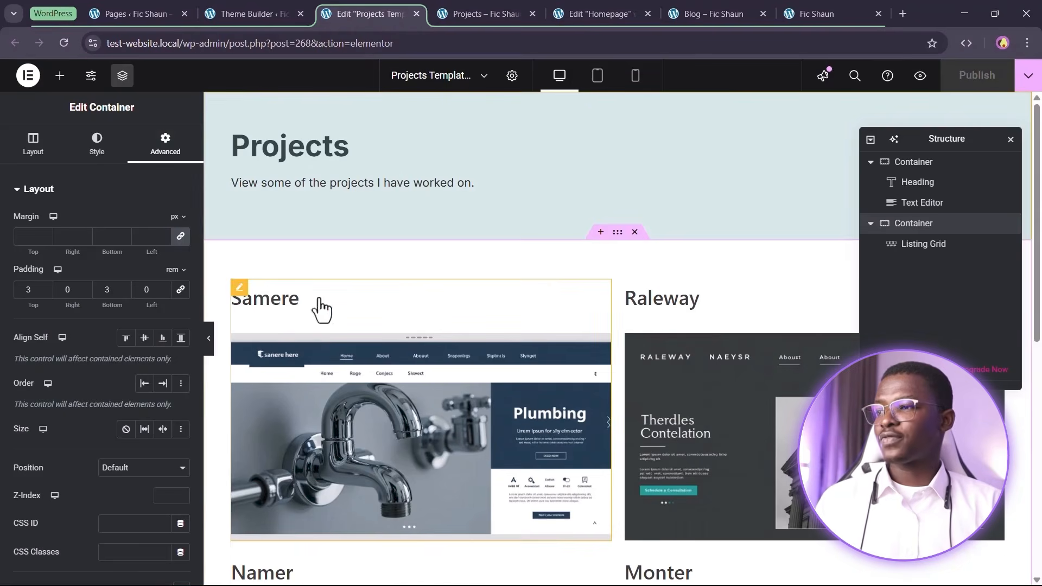
pyautogui.click(927, 251)
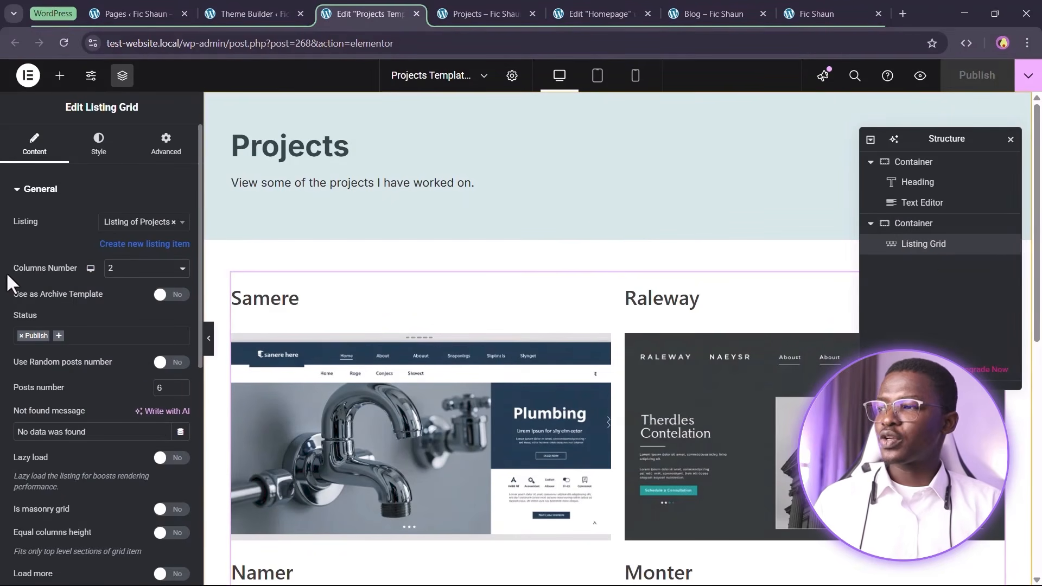
pyautogui.scroll(-6, 65, 390)
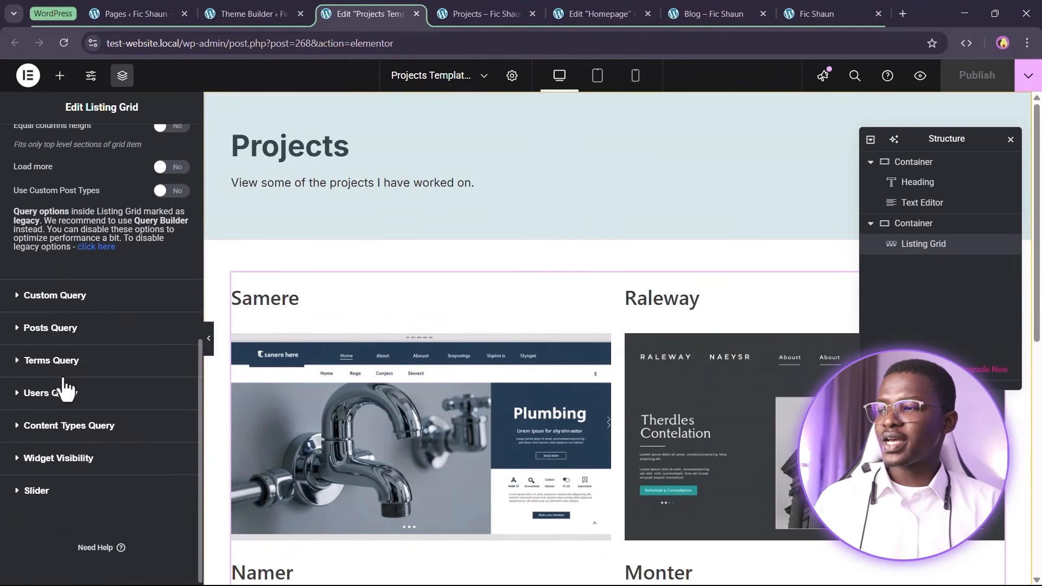
pyautogui.click(48, 299)
pyautogui.click(121, 307)
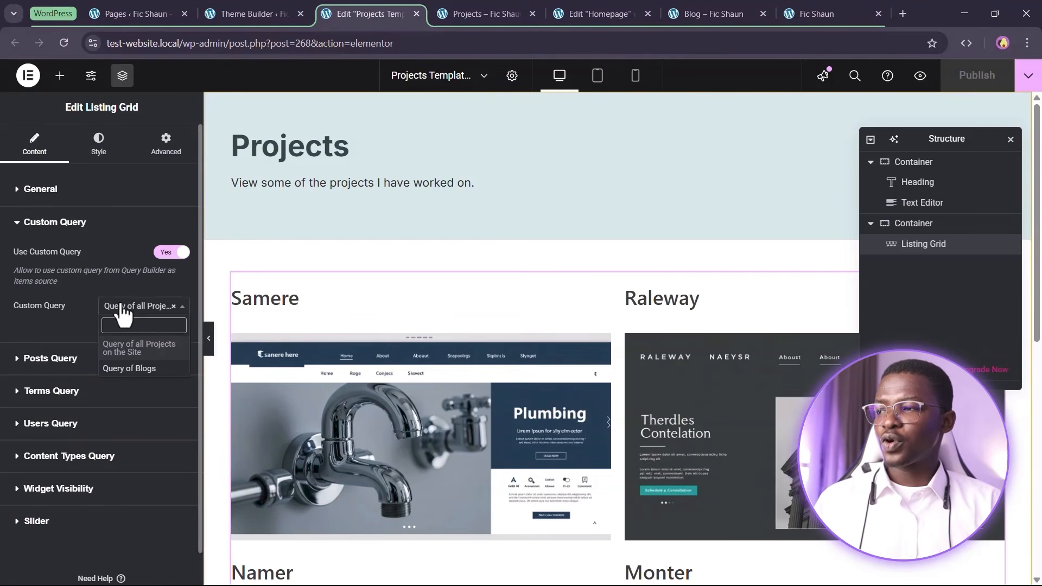
pyautogui.click(74, 323)
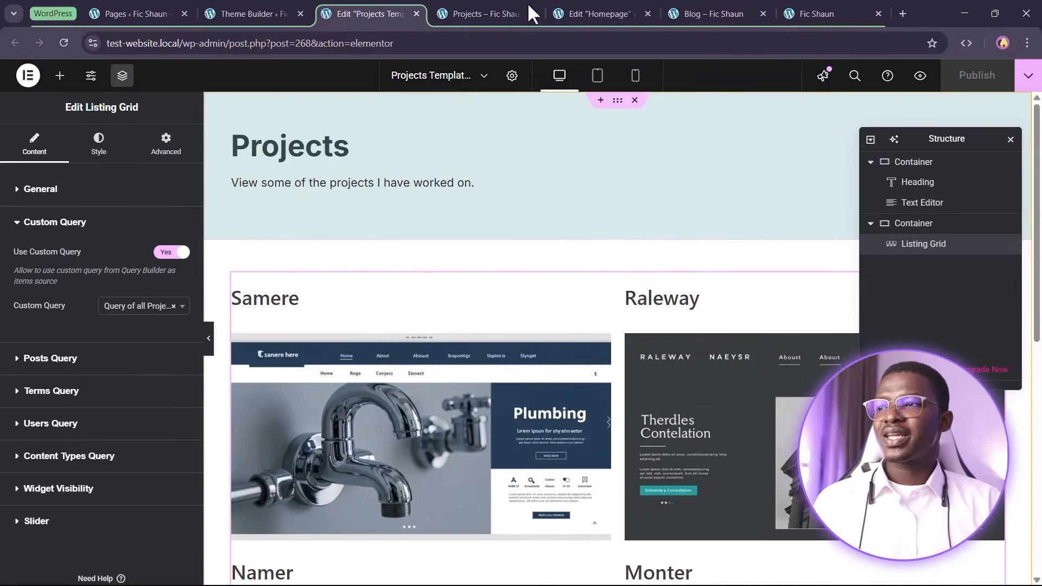
pyautogui.click(478, 14)
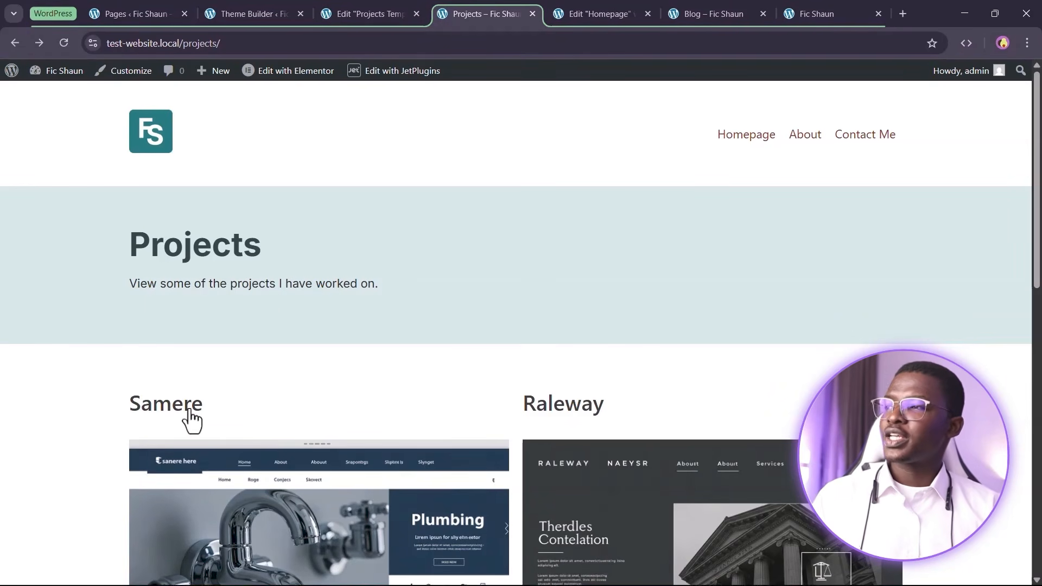
# Open the Skill categories admin page in a new tab and place it beside the Projects tab
pyautogui.click(240, 1)
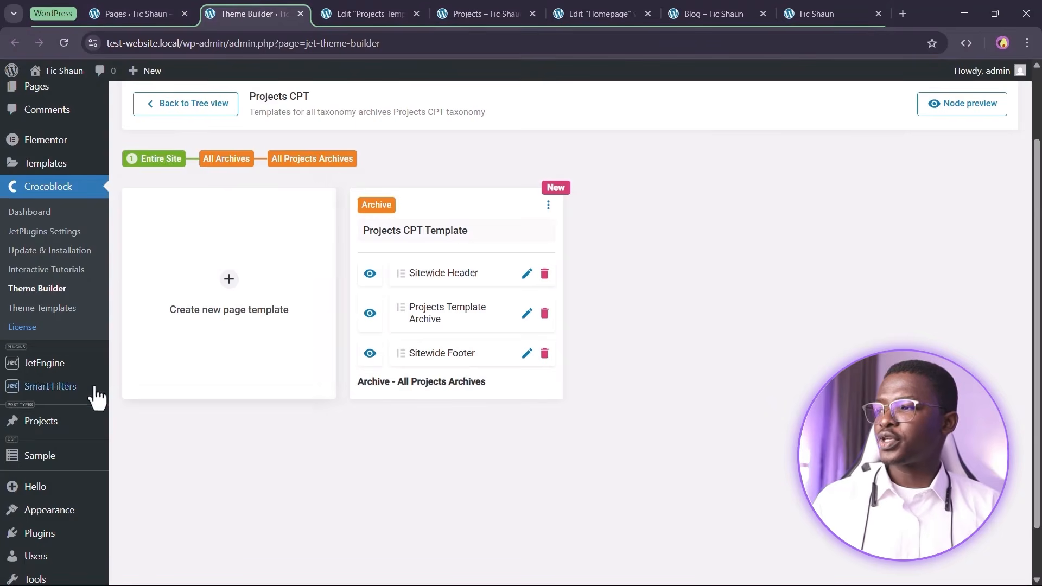
pyautogui.moveTo(50, 421)
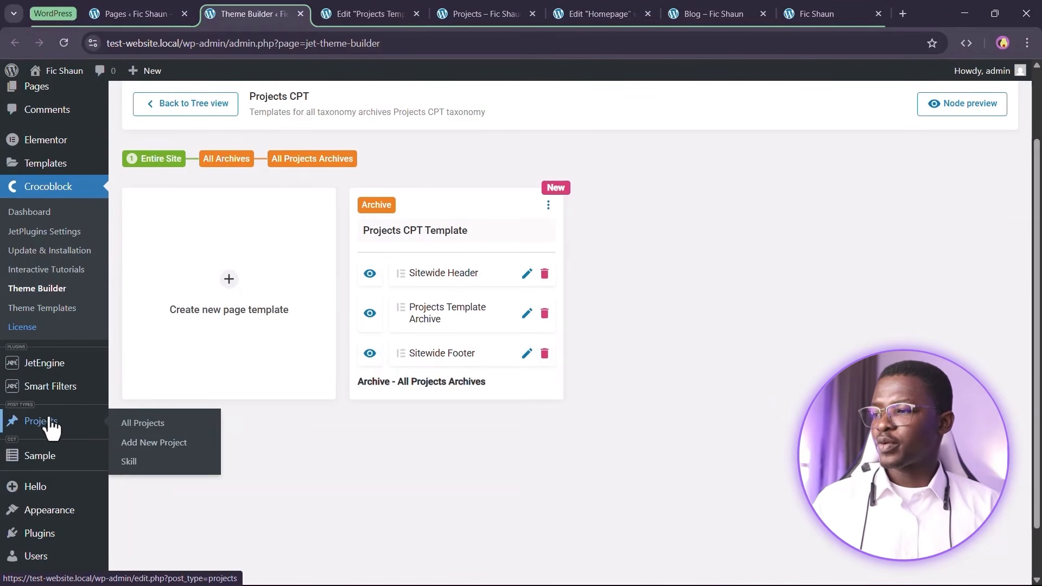
pyautogui.rightClick(166, 463)
pyautogui.click(245, 309)
pyautogui.moveTo(325, 14); pyautogui.dragTo(535, 14)
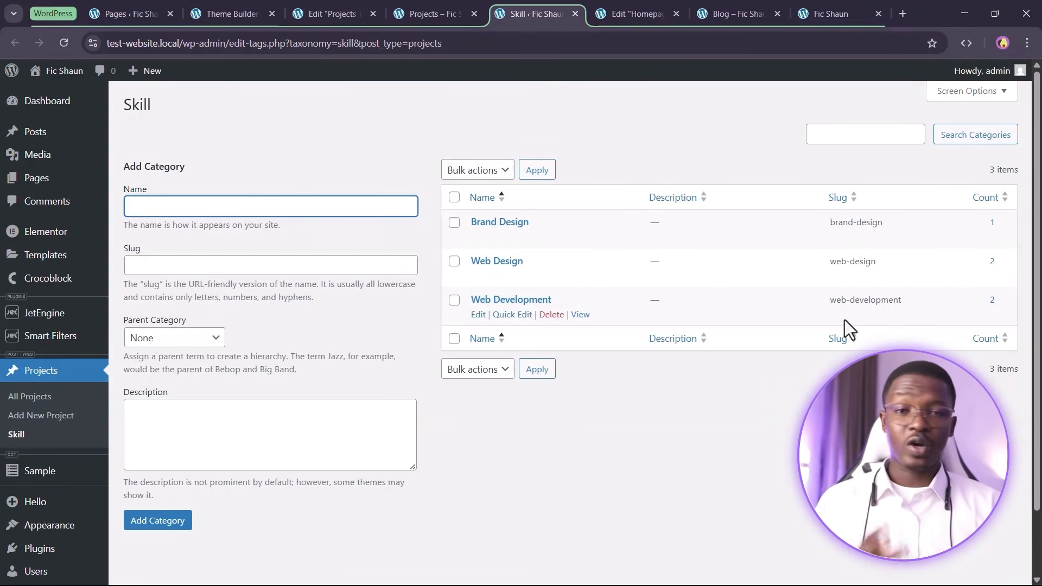
# Open the Brand Design skill archive in a new tab and review its projects grid
pyautogui.rightClick(578, 237)
pyautogui.click(594, 256)
pyautogui.click(570, 14)
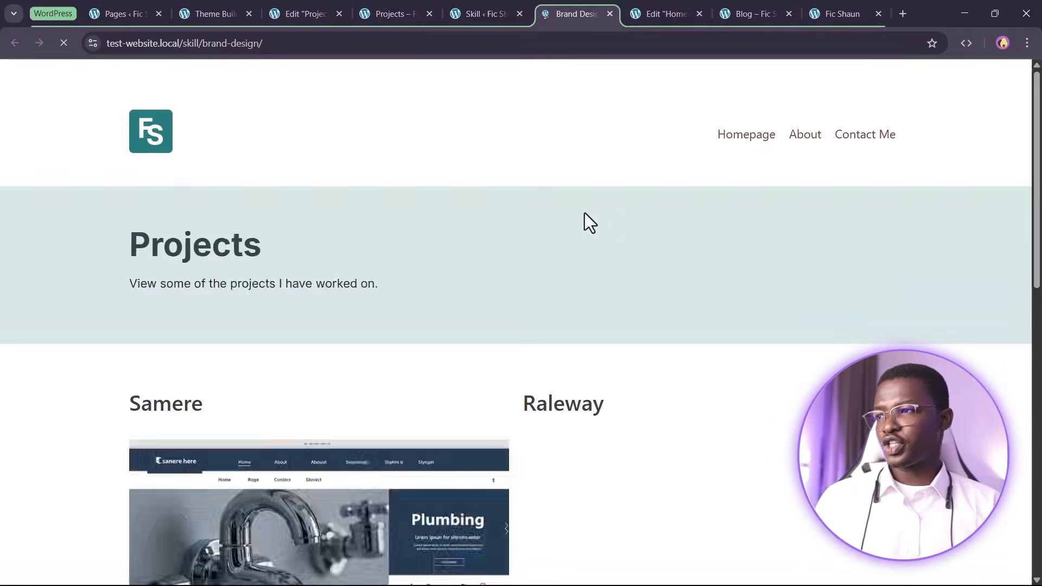
pyautogui.scroll(-2, 306, 239)
pyautogui.scroll(2, 253, 178)
pyautogui.scroll(1, 253, 178)
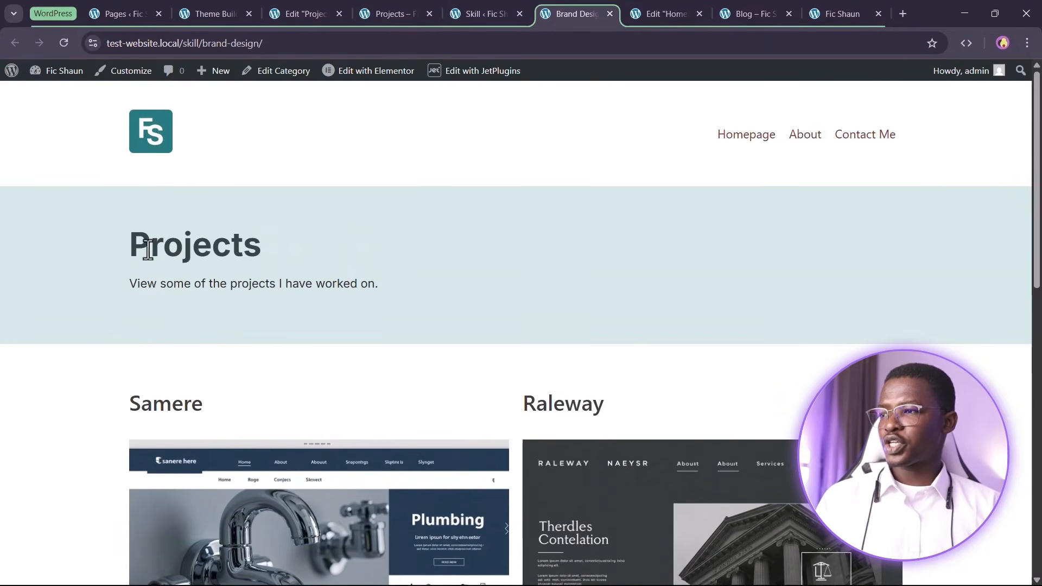
pyautogui.scroll(-5, 342, 349)
pyautogui.scroll(-5, 672, 379)
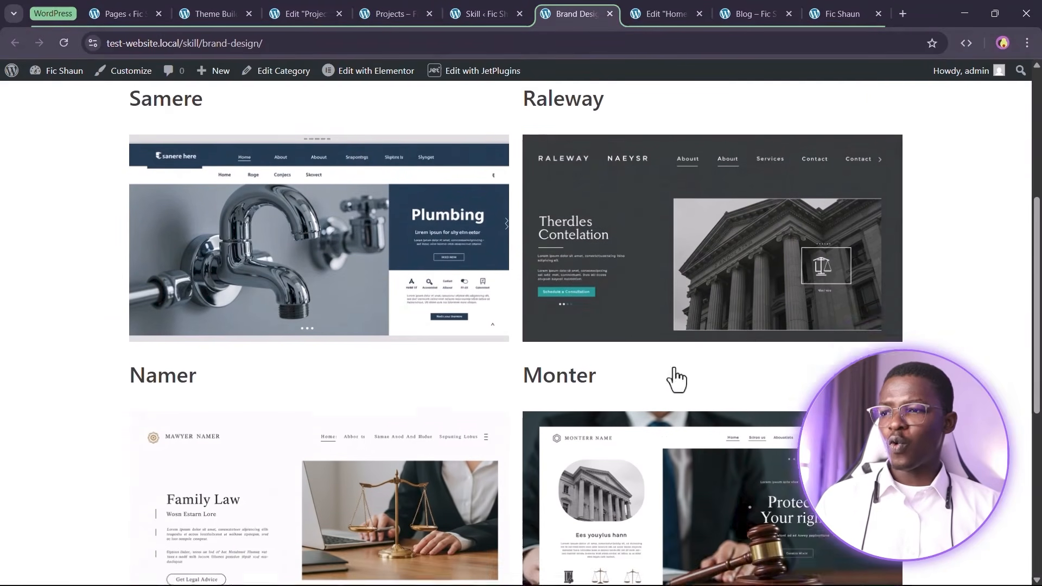
pyautogui.click(470, 12)
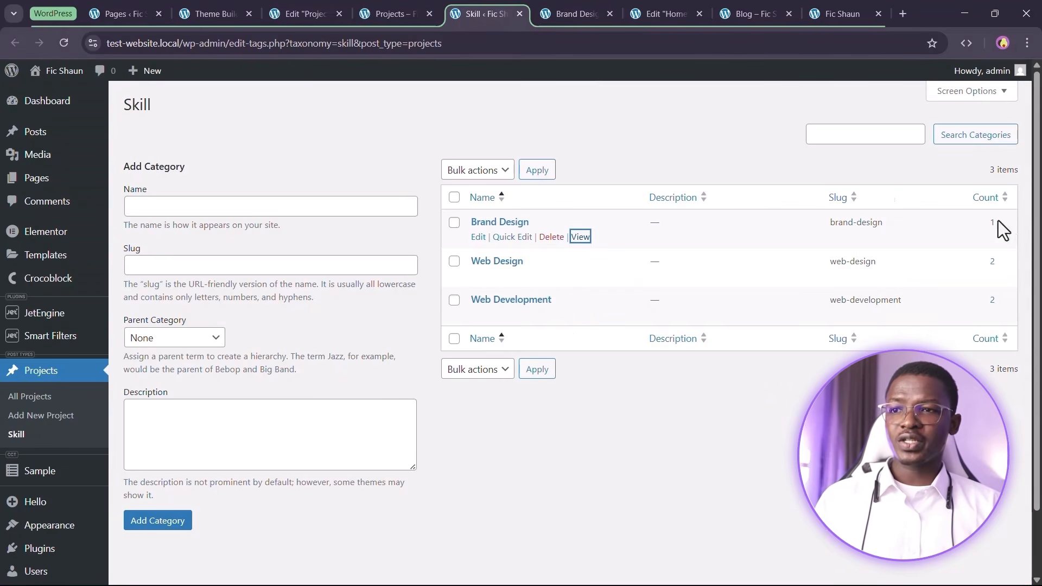
pyautogui.click(576, 14)
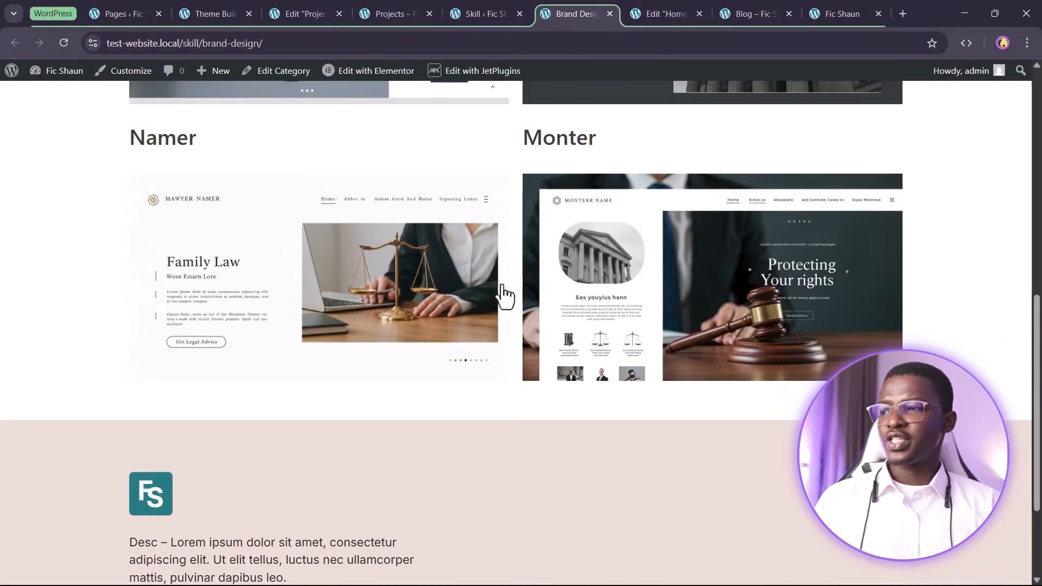
pyautogui.scroll(5, 439, 206)
pyautogui.scroll(3, 439, 206)
pyautogui.scroll(-4, 568, 365)
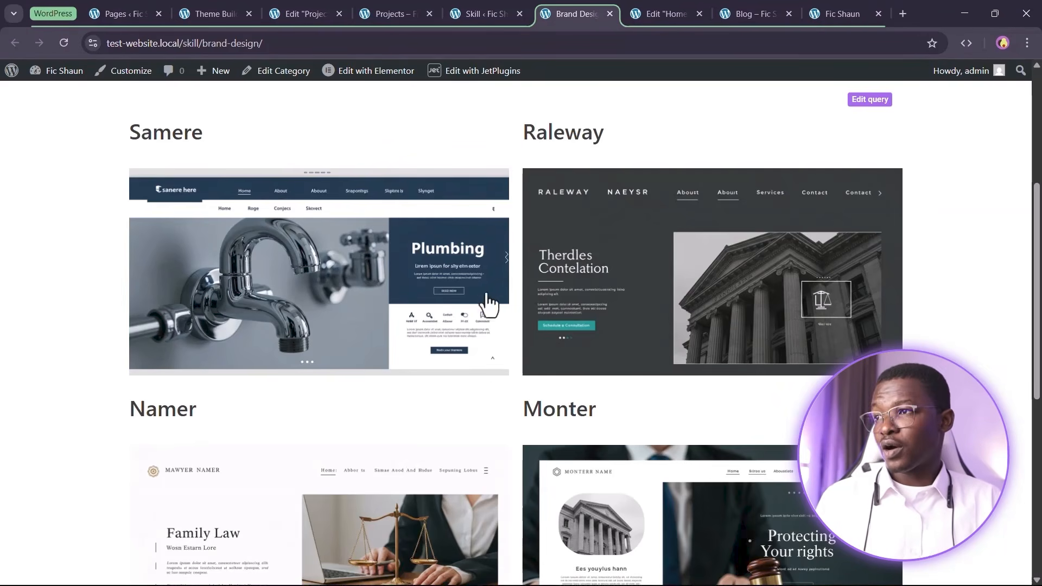
# Open JetEngine's Query Builder in a new tab placed beside Brand Design
pyautogui.click(207, 11)
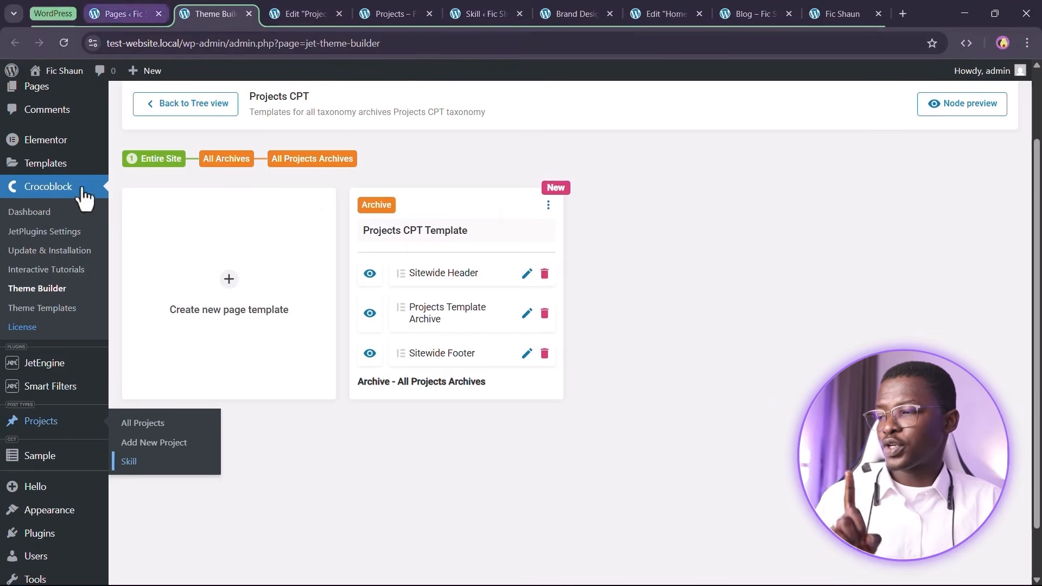
pyautogui.scroll(-1, 16, 445)
pyautogui.moveTo(70, 312)
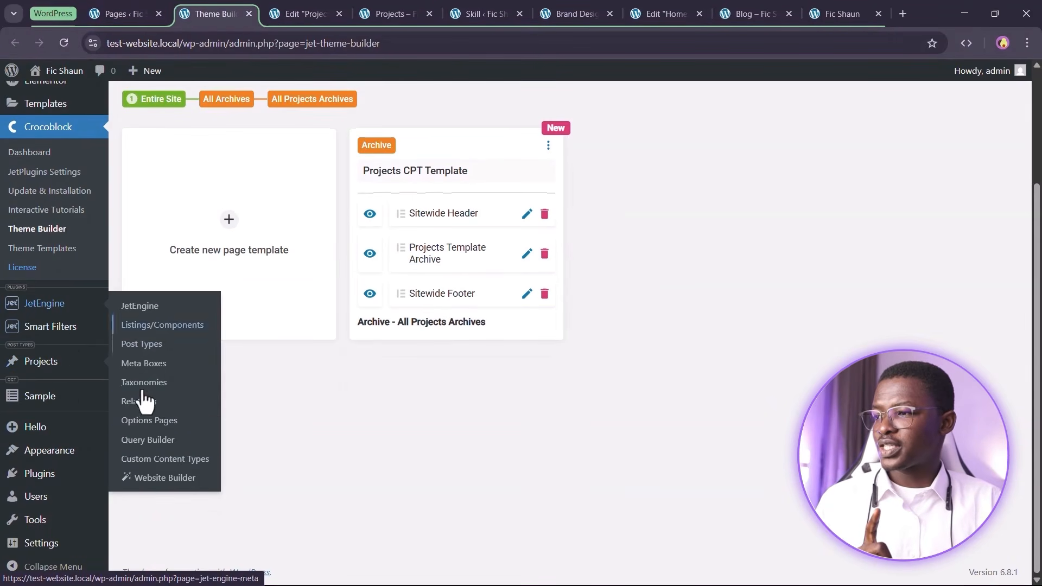
pyautogui.rightClick(152, 440)
pyautogui.click(211, 286)
pyautogui.moveTo(261, 12); pyautogui.dragTo(508, 1)
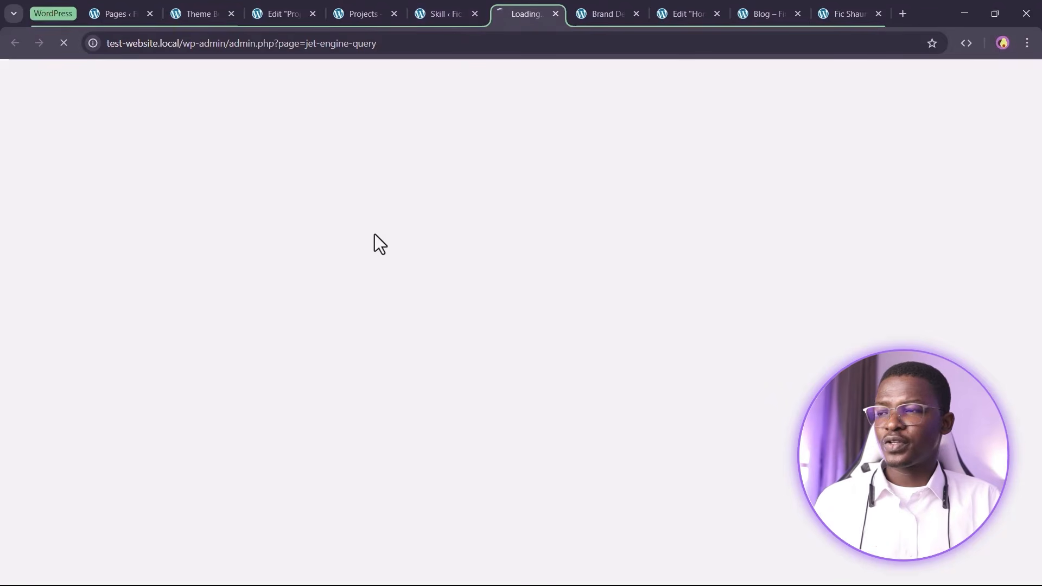
# Close the home page editor, Blog page and site homepage tabs
pyautogui.click(691, 8)
pyautogui.click(736, 14)
pyautogui.click(722, 12)
pyautogui.click(717, 13)
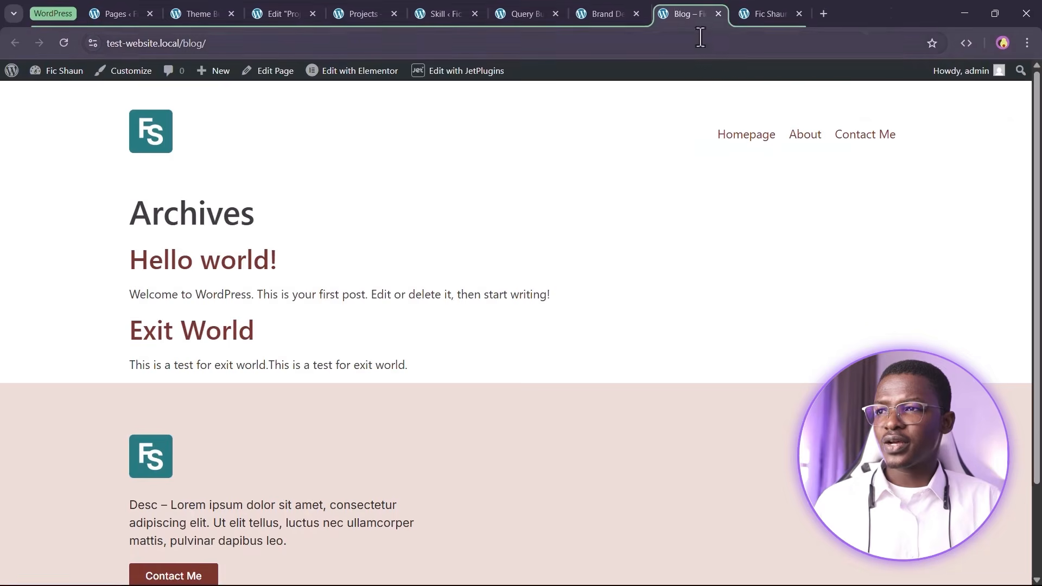
pyautogui.click(718, 14)
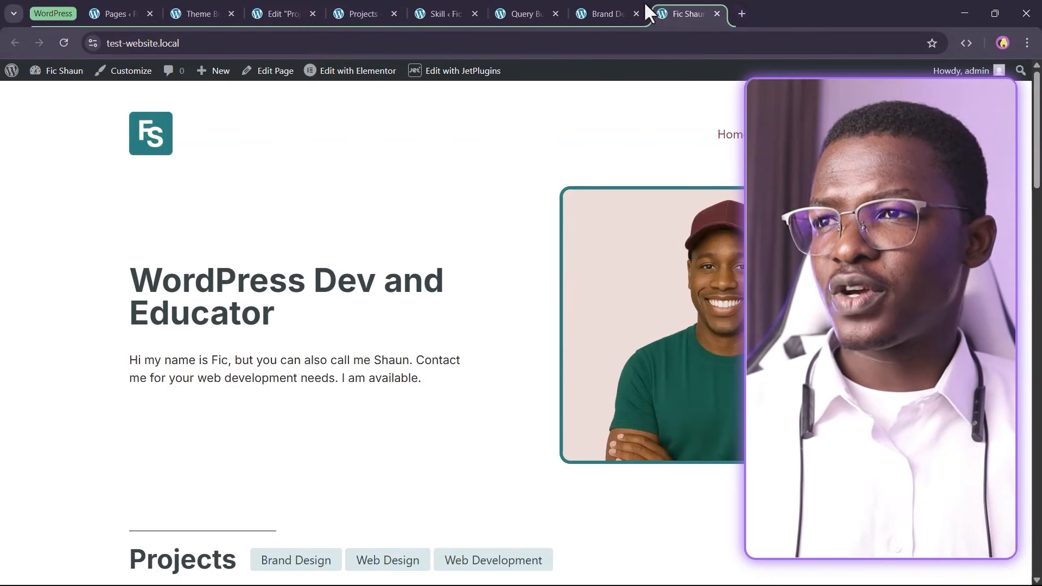
pyautogui.click(717, 14)
pyautogui.click(546, 7)
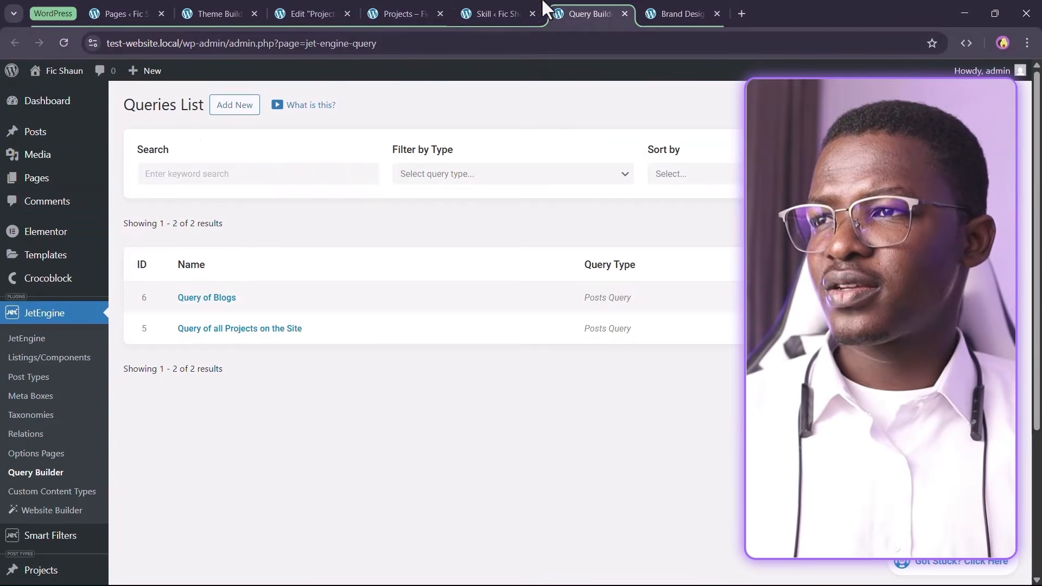
# Close the Skill categories, theme builder and Pages tabs, returning to the queries list
pyautogui.click(500, 9)
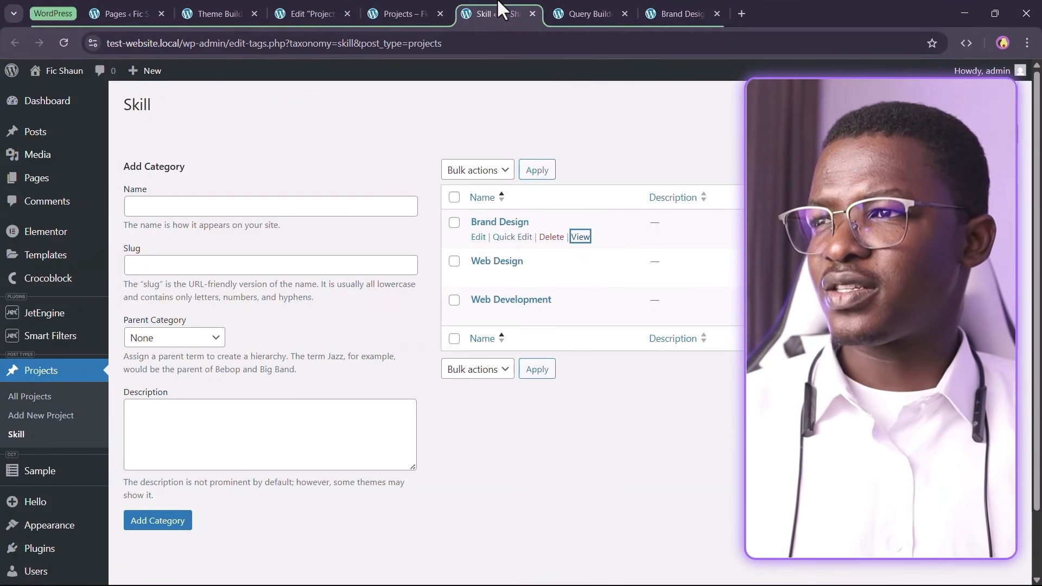
pyautogui.click(423, 12)
pyautogui.click(513, 14)
pyautogui.click(532, 14)
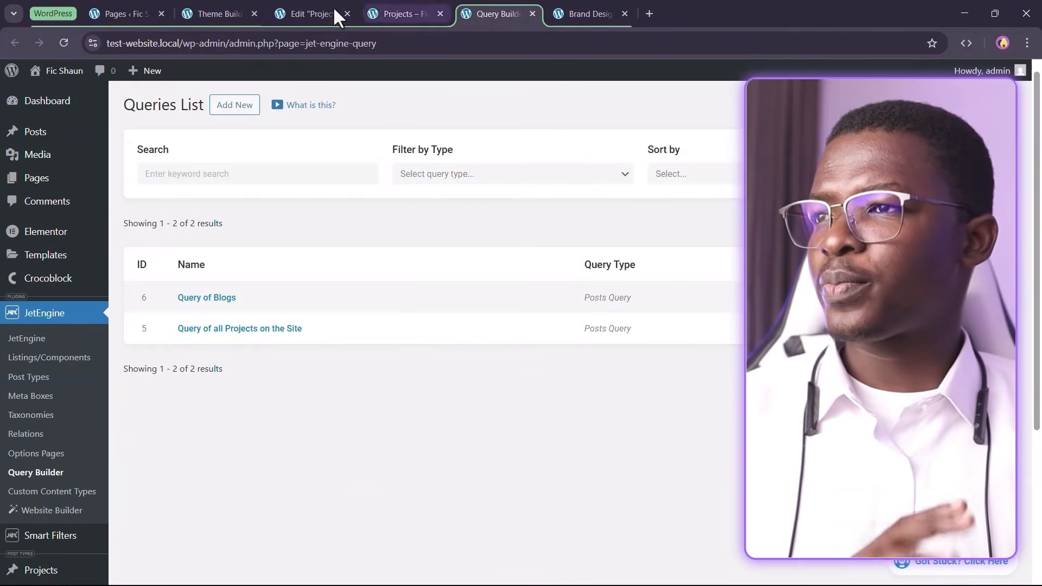
pyautogui.click(254, 10)
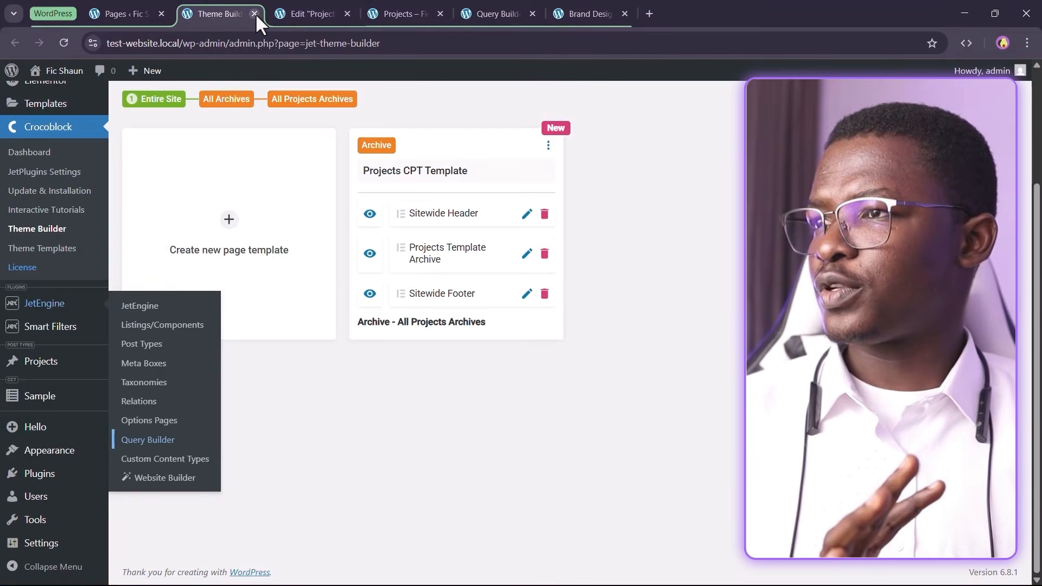
pyautogui.click(254, 13)
pyautogui.click(155, 12)
pyautogui.click(161, 14)
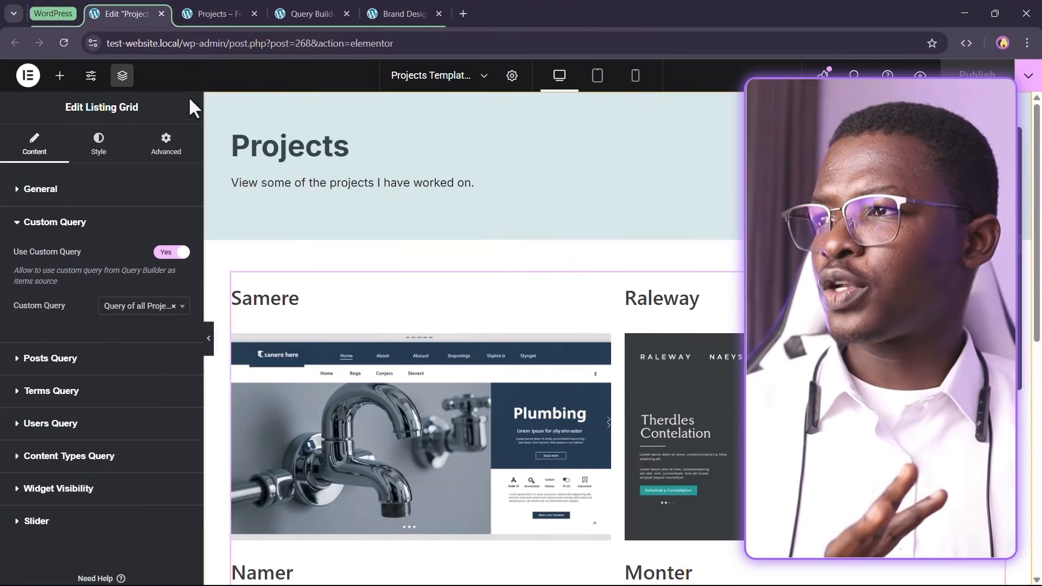
pyautogui.click(259, 7)
pyautogui.click(310, 2)
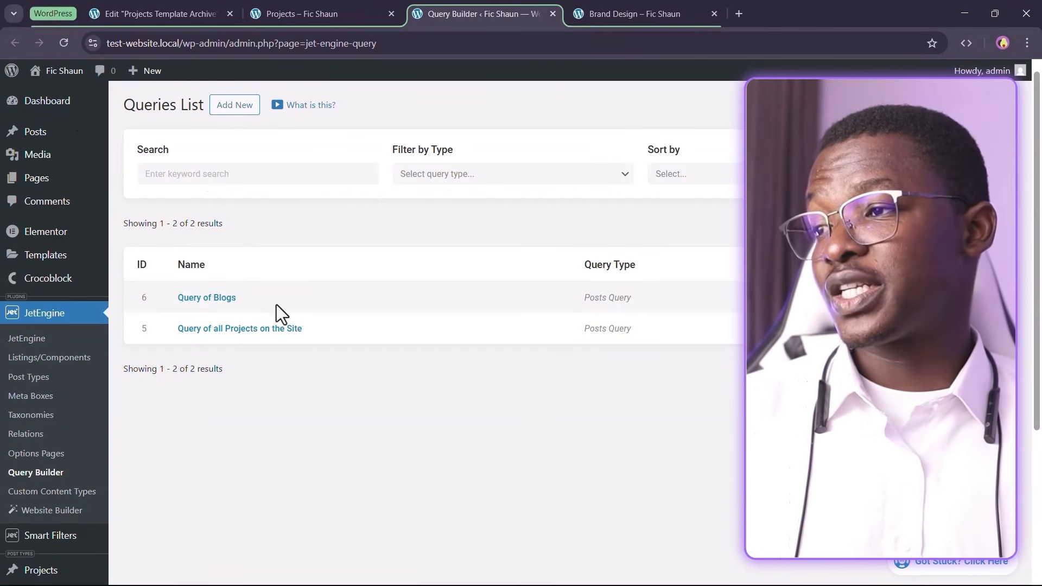
# Open 'Query of all Projects on the Site' and review its Posts Query settings
pyautogui.click(202, 334)
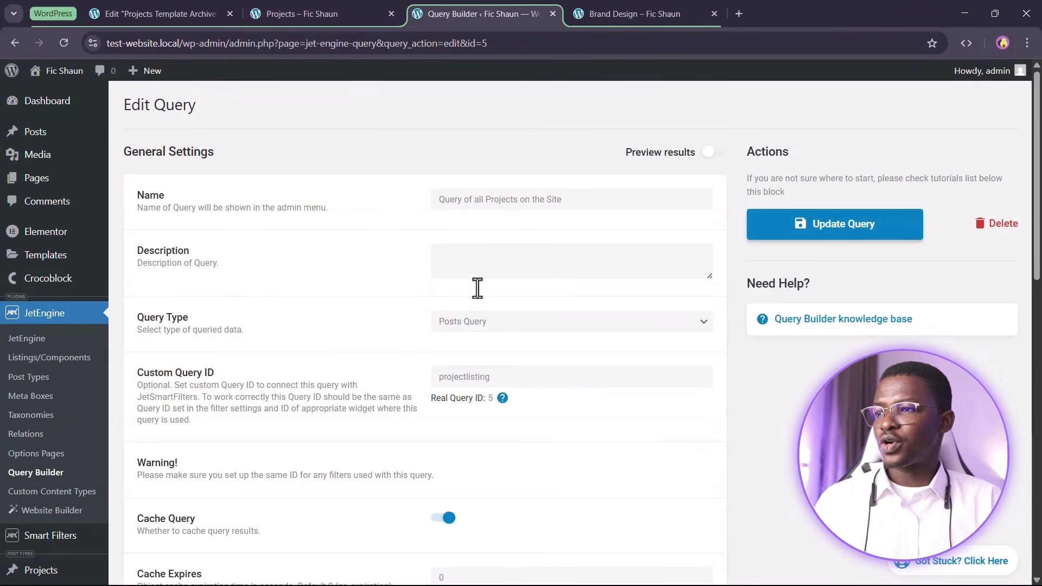
pyautogui.scroll(-7, 493, 386)
pyautogui.scroll(4, 472, 337)
pyautogui.scroll(-6, 512, 328)
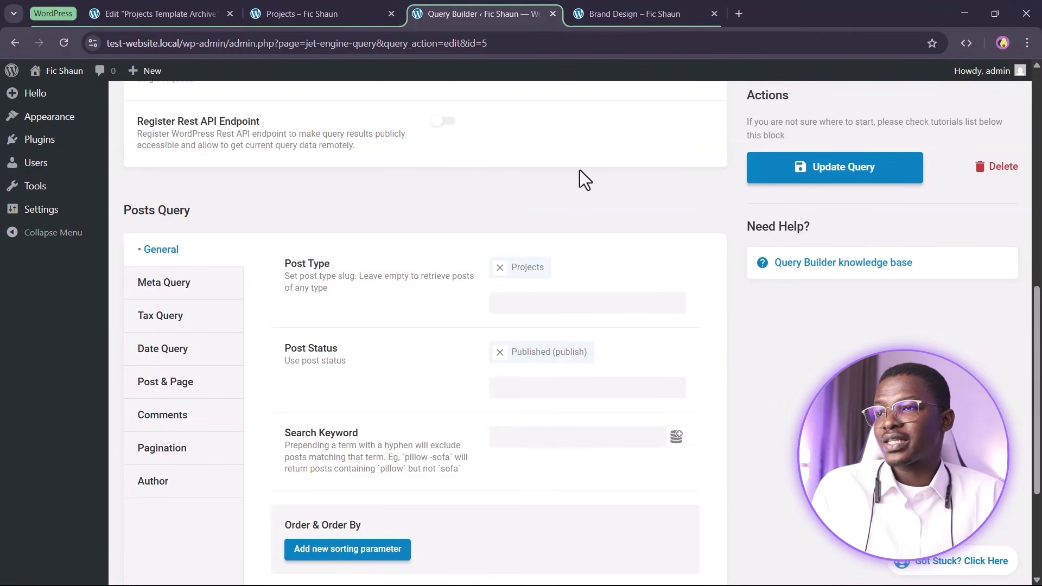
# Compare the query against the Brand Design project grid, then go back to the queries list
pyautogui.click(611, 12)
pyautogui.scroll(5, 710, 199)
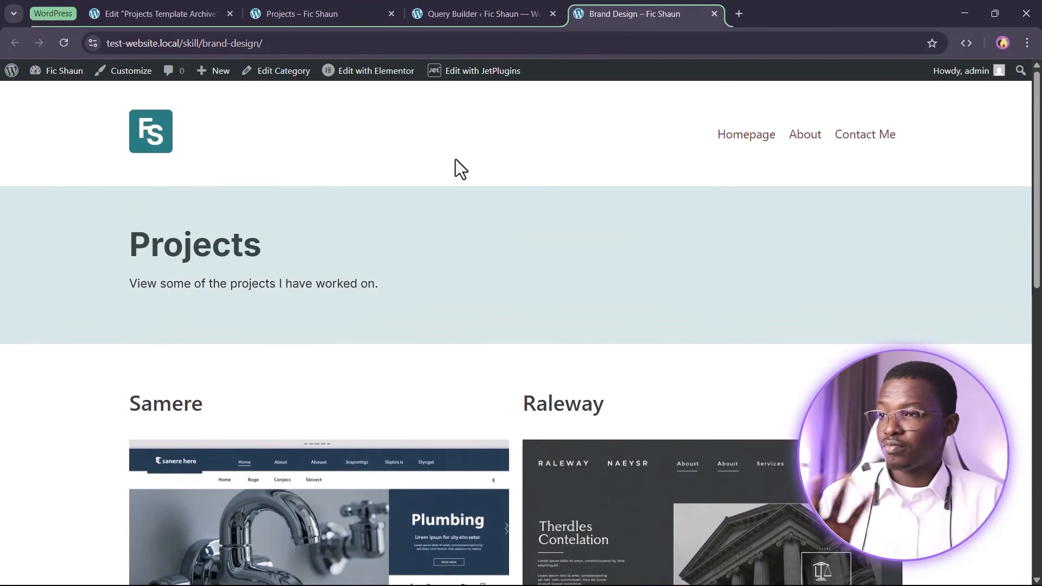
pyautogui.scroll(-5, 501, 186)
pyautogui.scroll(1, 543, 347)
pyautogui.scroll(-2, 542, 326)
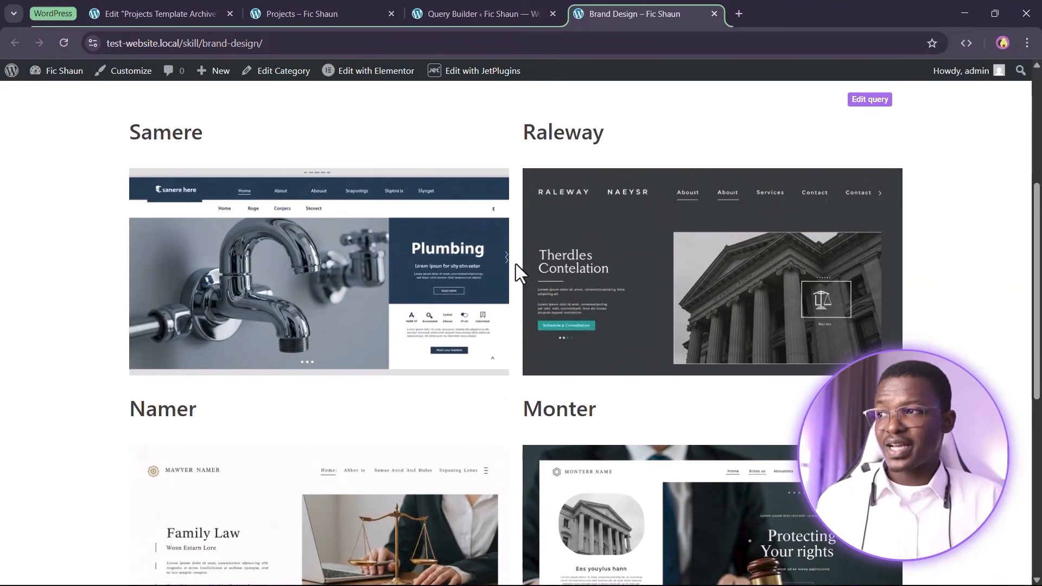
pyautogui.scroll(2, 525, 277)
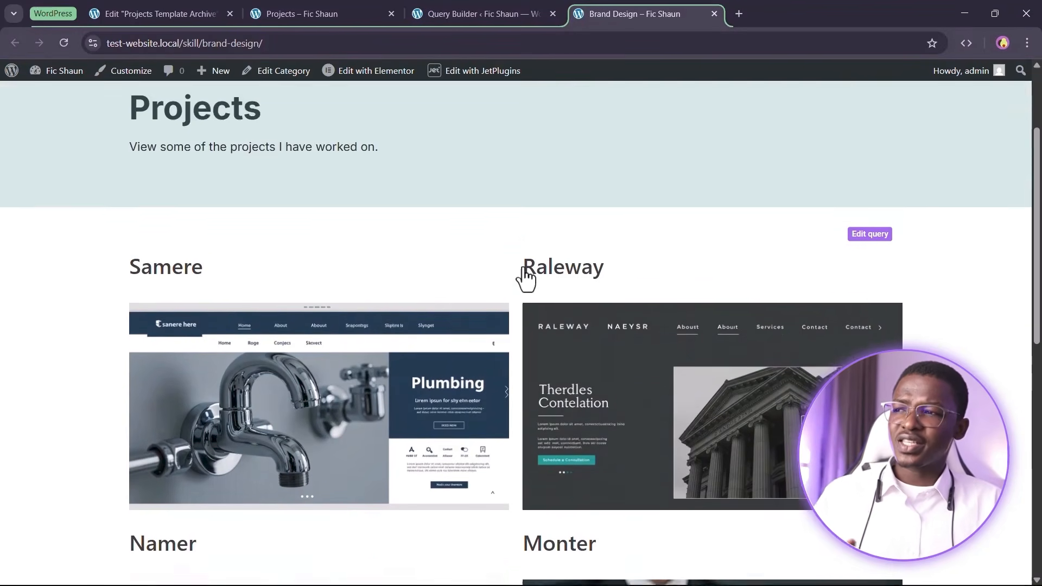
pyautogui.scroll(2, 525, 277)
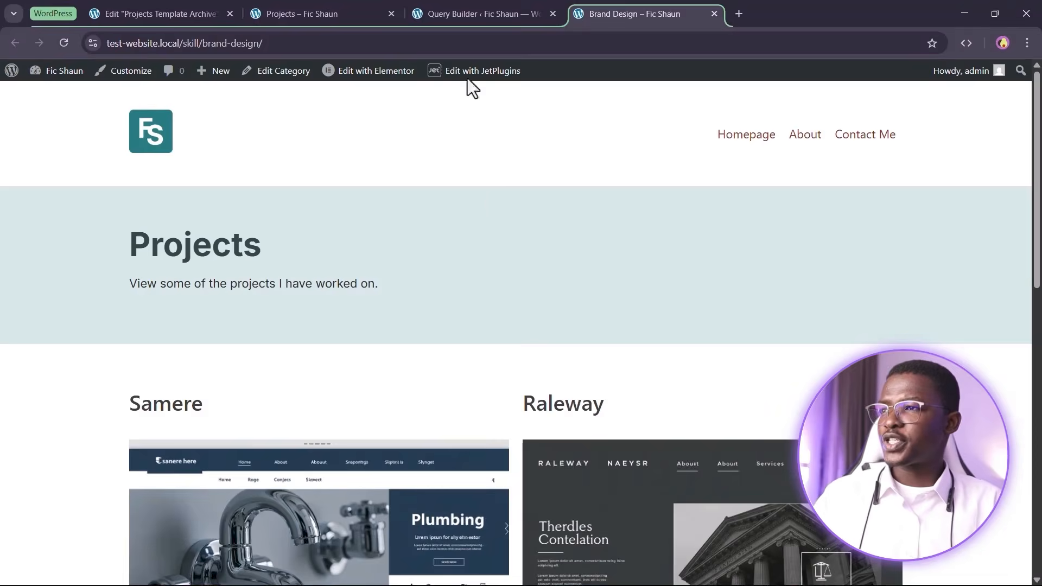
pyautogui.click(499, 14)
pyautogui.scroll(9, 496, 277)
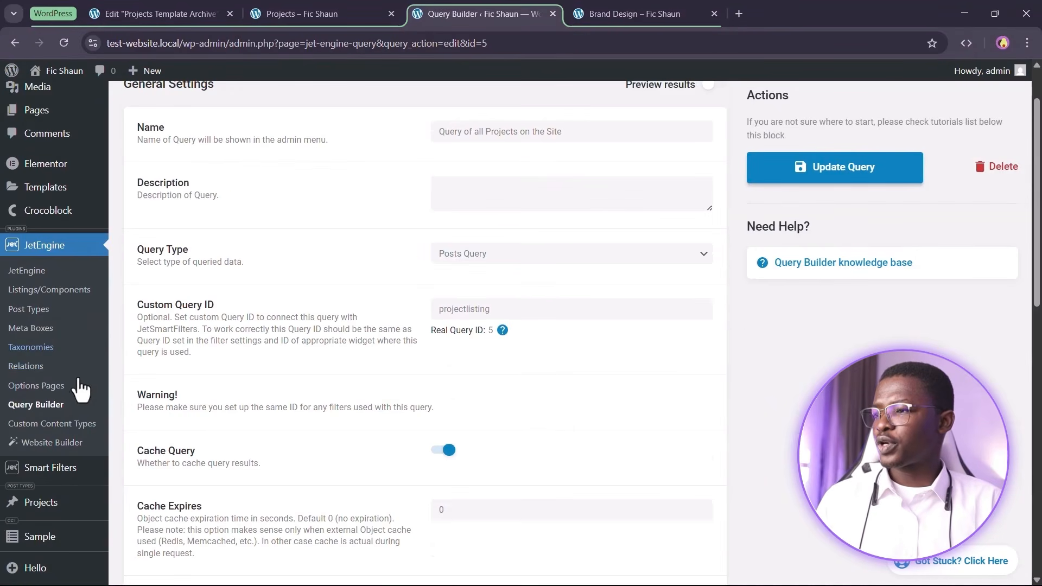
pyautogui.click(64, 408)
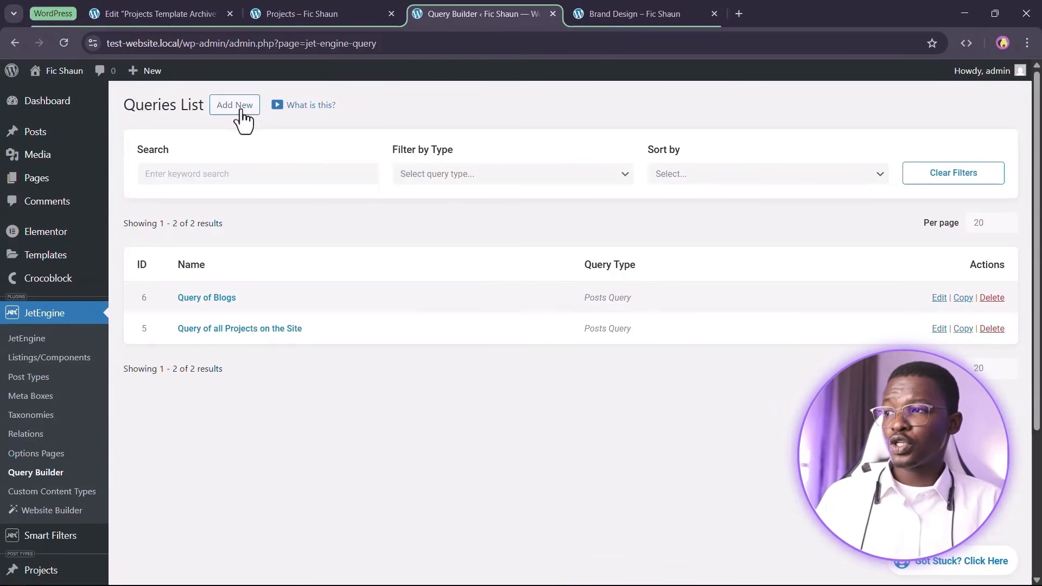
# Add a new query named 'Query of Projects - Archives' with Query Type set to Current WP Query
pyautogui.click(240, 111)
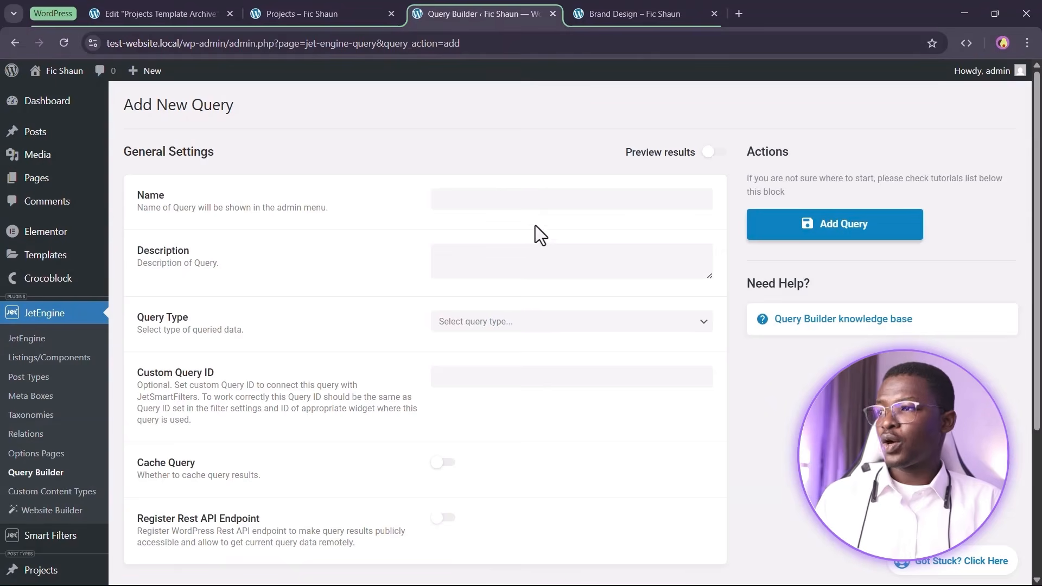
pyautogui.click(527, 202)
pyautogui.write('Que')
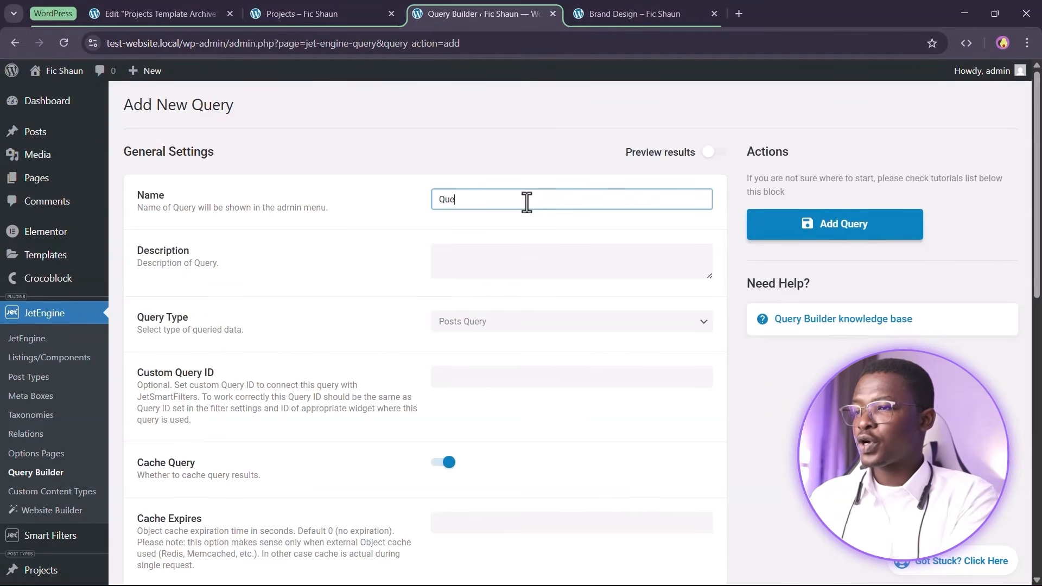
pyautogui.write('ry of Project')
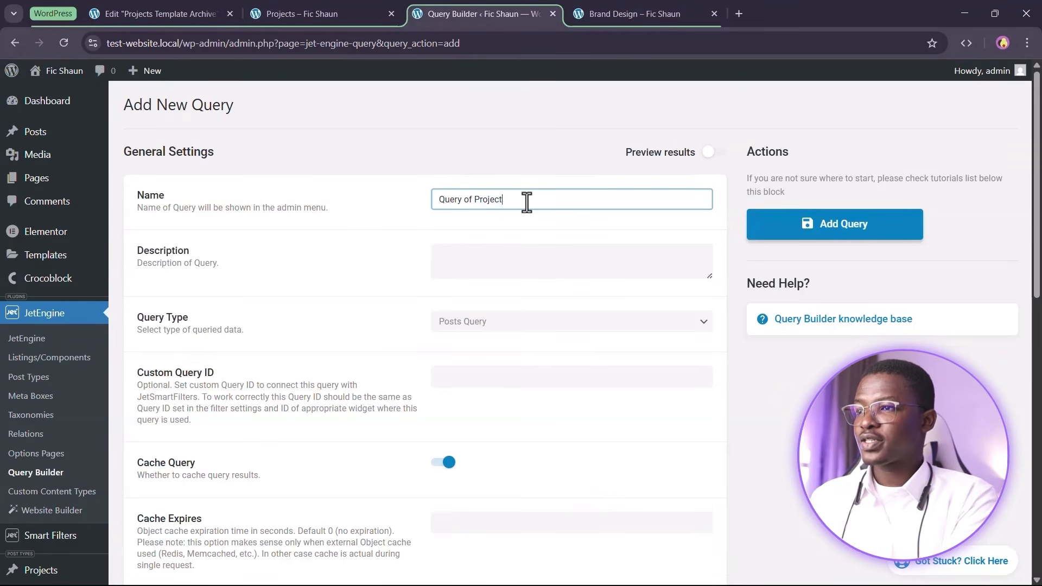
pyautogui.write('s - Archives')
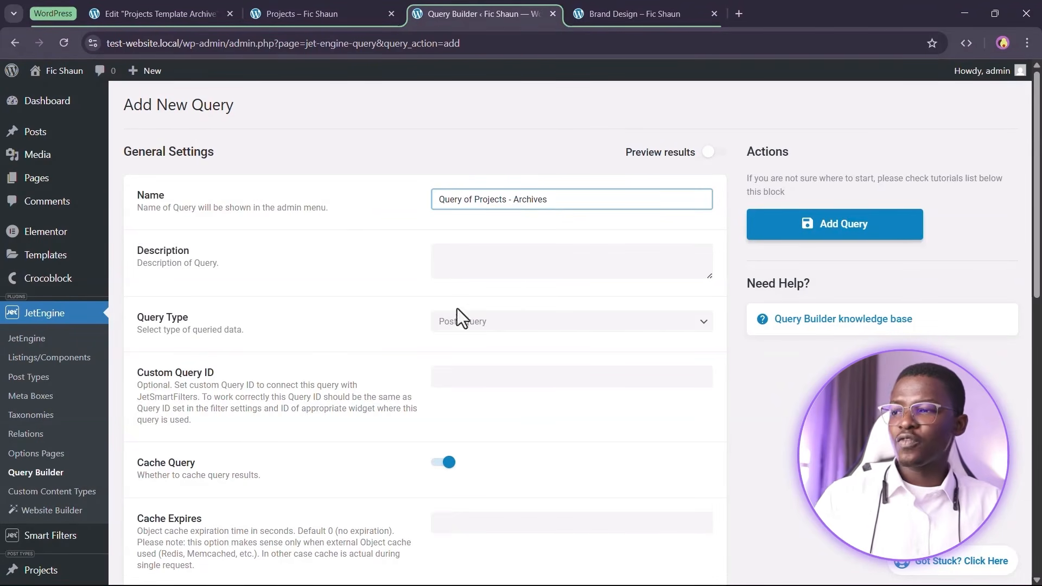
pyautogui.click(470, 340)
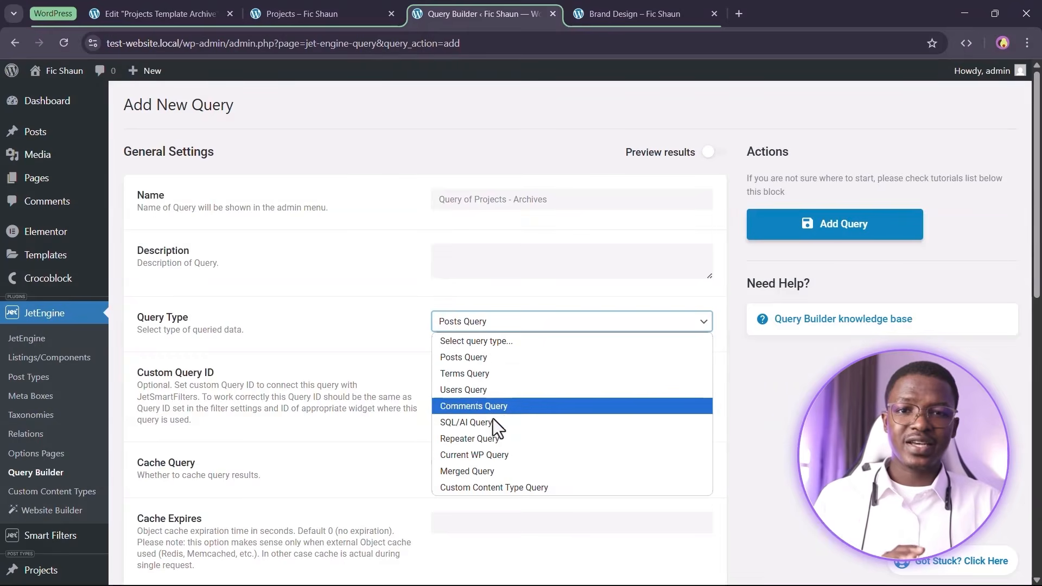
pyautogui.click(465, 459)
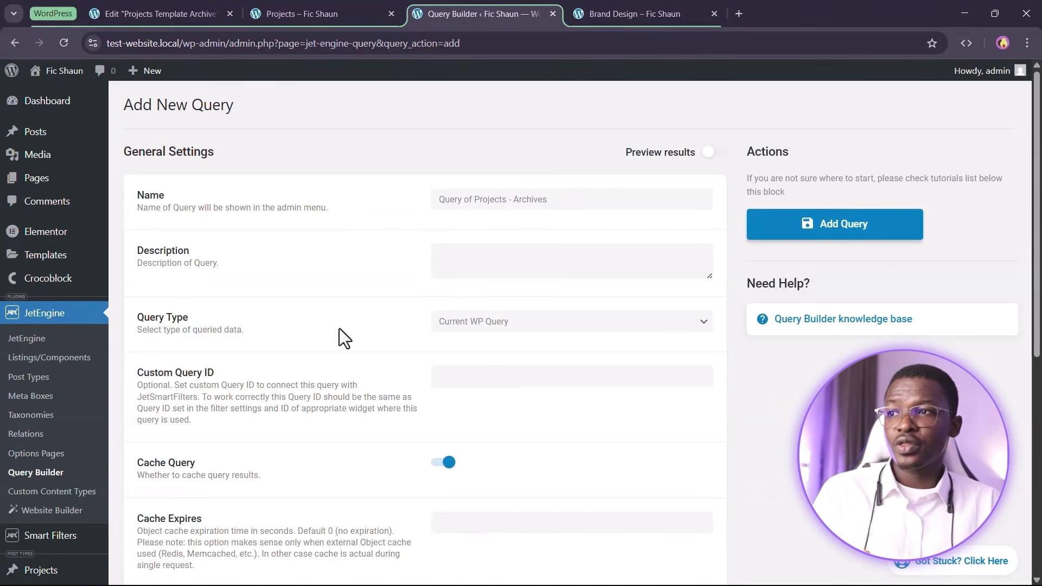
pyautogui.click(622, 7)
pyautogui.click(506, 11)
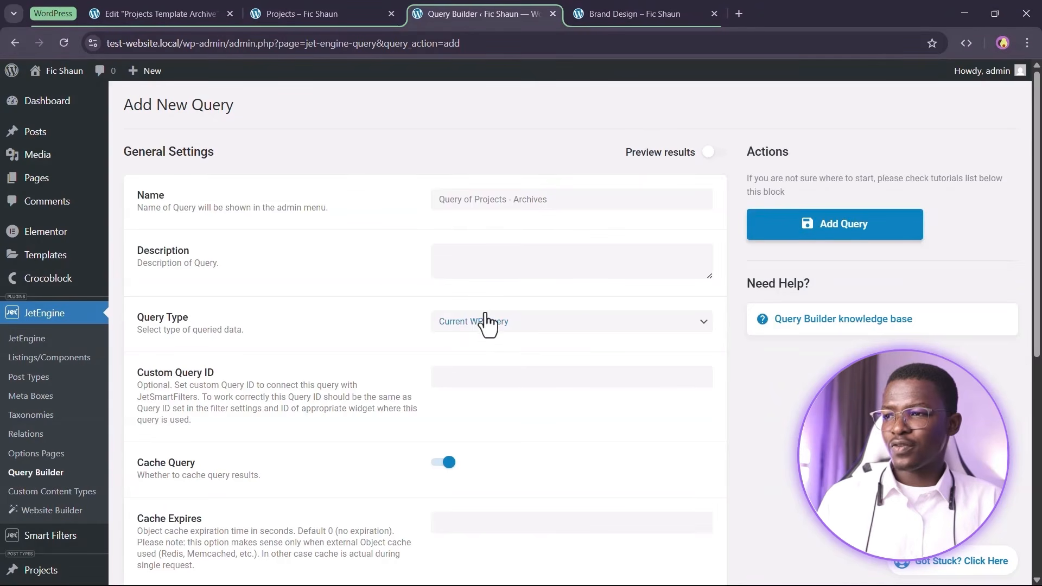
# Add a posts-per-page row for the Projects page type with posts number 4
pyautogui.scroll(-4, 485, 325)
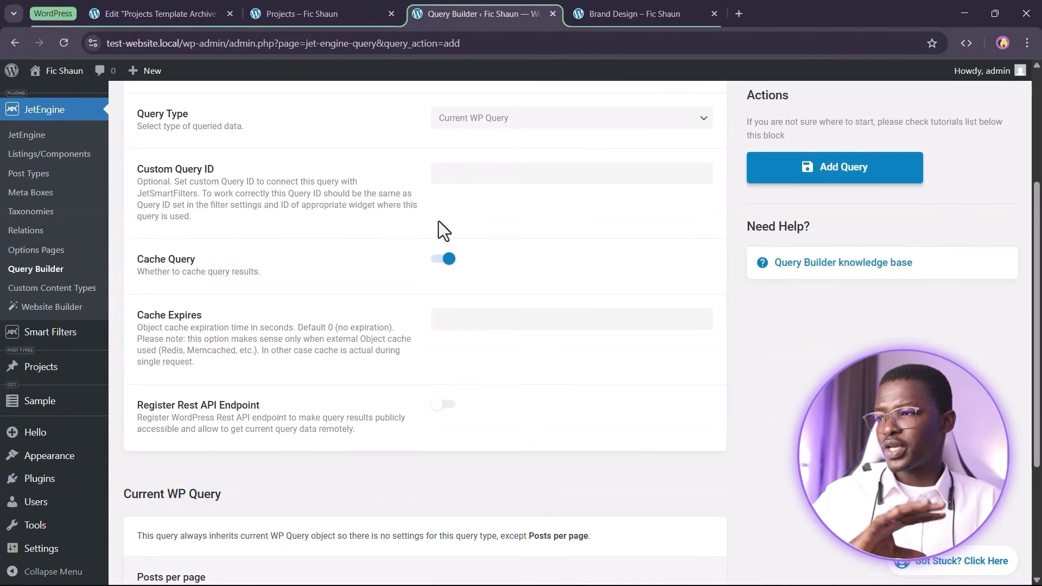
pyautogui.scroll(-4, 438, 222)
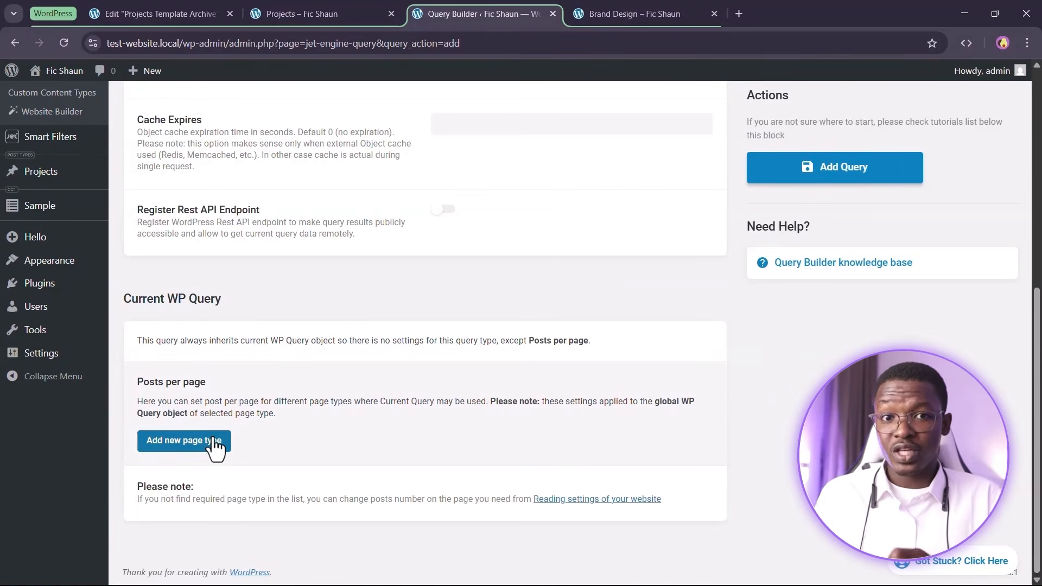
pyautogui.click(180, 440)
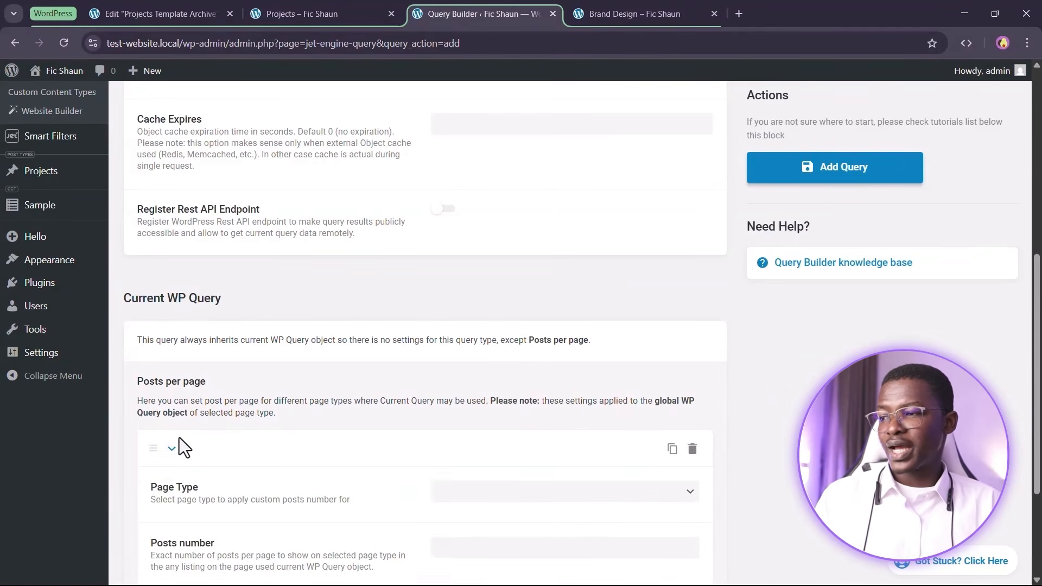
pyautogui.scroll(-3, 179, 437)
pyautogui.click(542, 325)
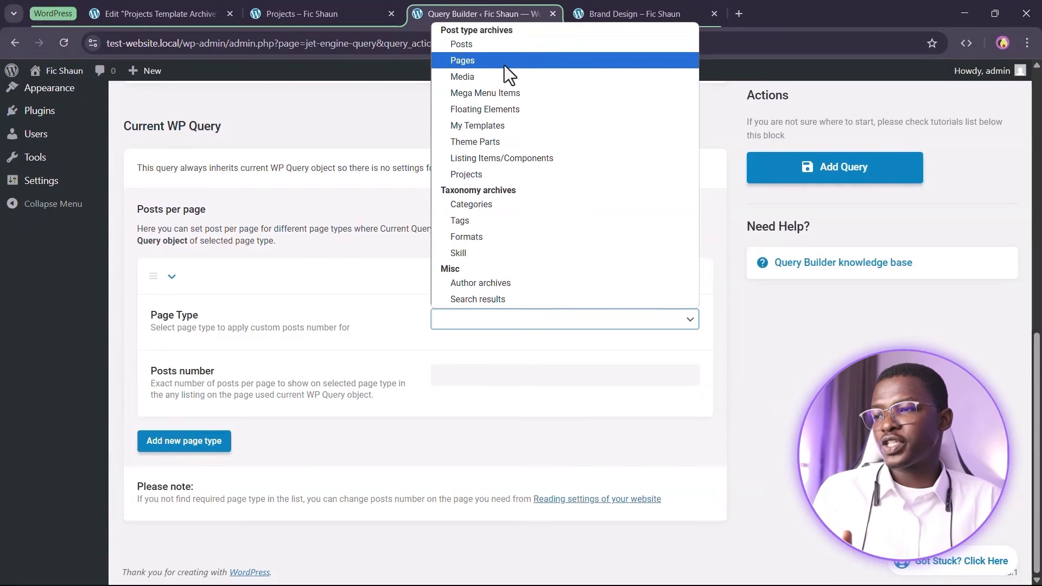
pyautogui.click(492, 174)
pyautogui.click(497, 374)
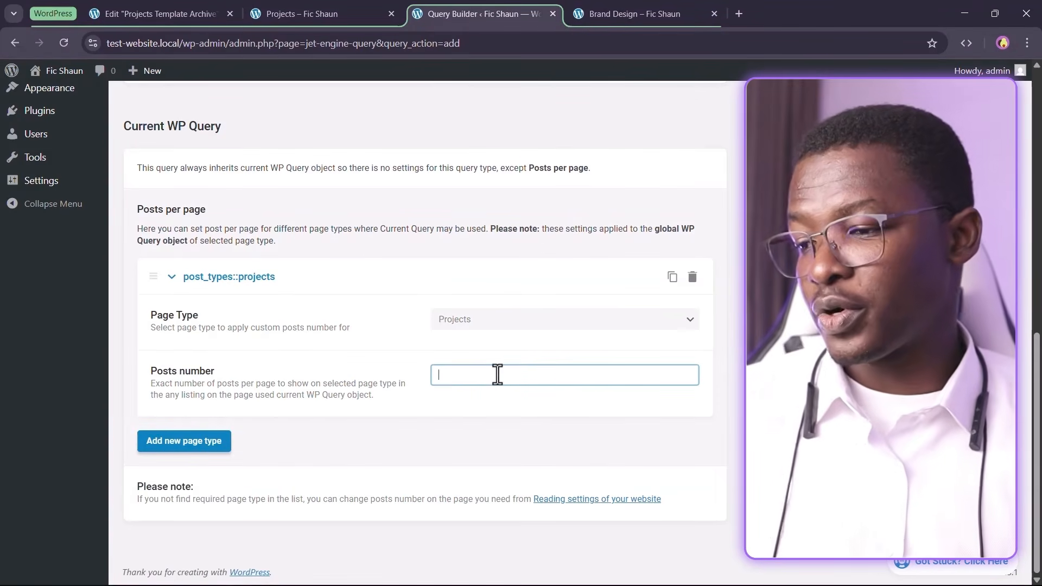
pyautogui.write('4')
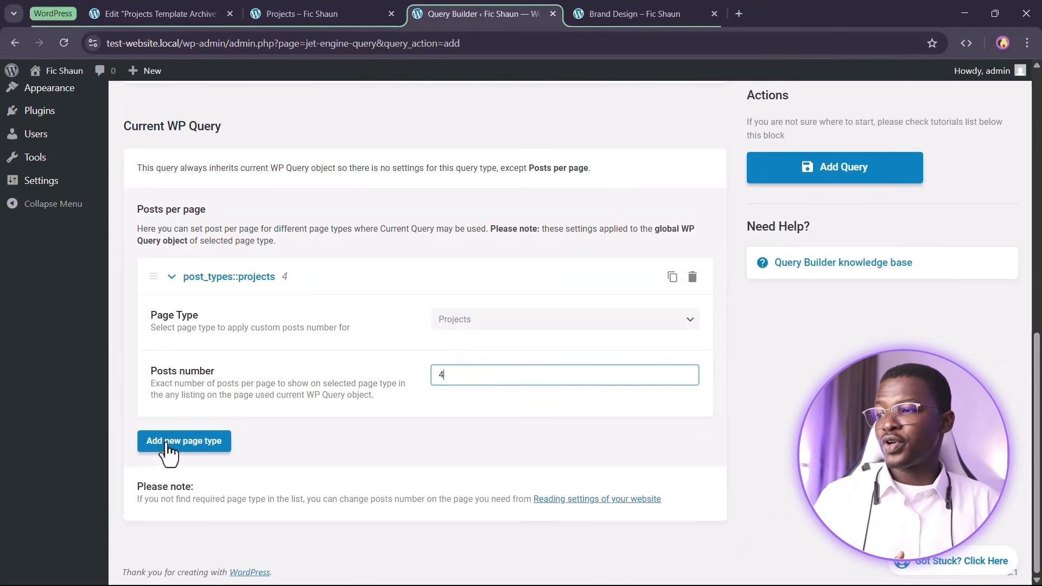
# Add a second row for the Posts page type with posts number 4, then save the query
pyautogui.click(184, 441)
pyautogui.click(463, 493)
pyautogui.click(468, 218)
pyautogui.scroll(-3, 467, 404)
pyautogui.click(495, 375)
pyautogui.write('4')
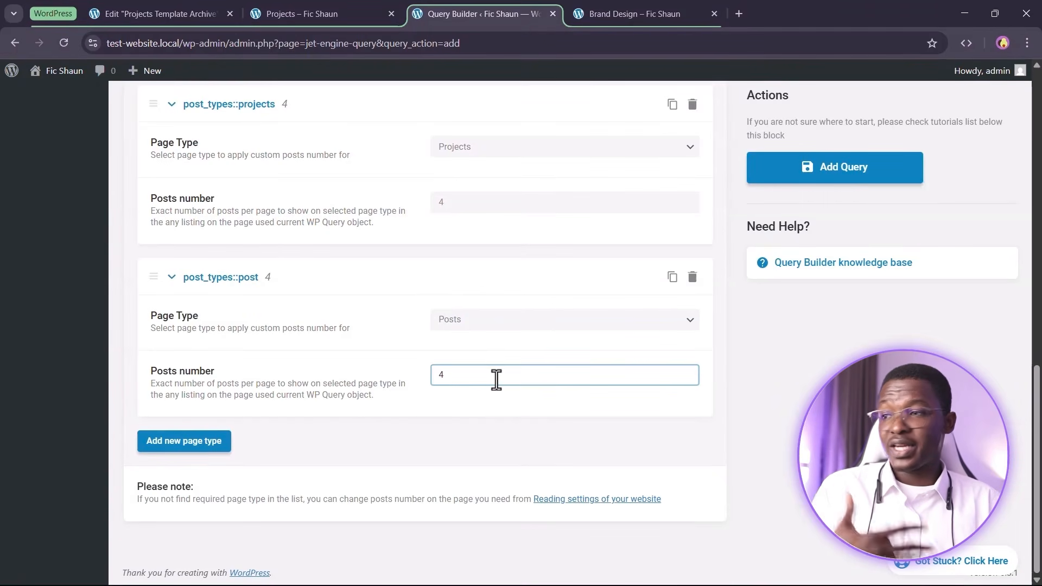
pyautogui.click(361, 366)
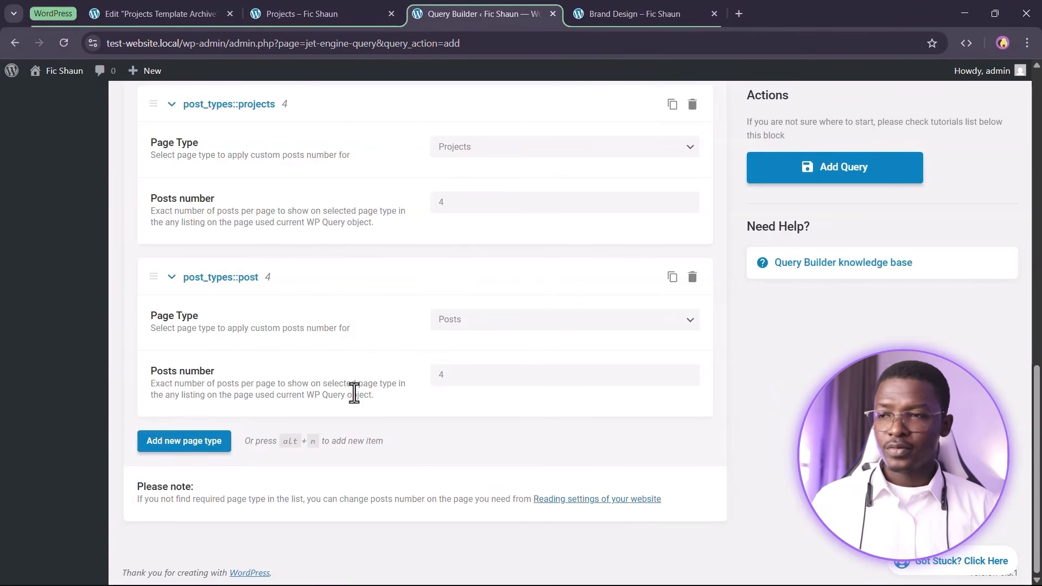
pyautogui.click(765, 175)
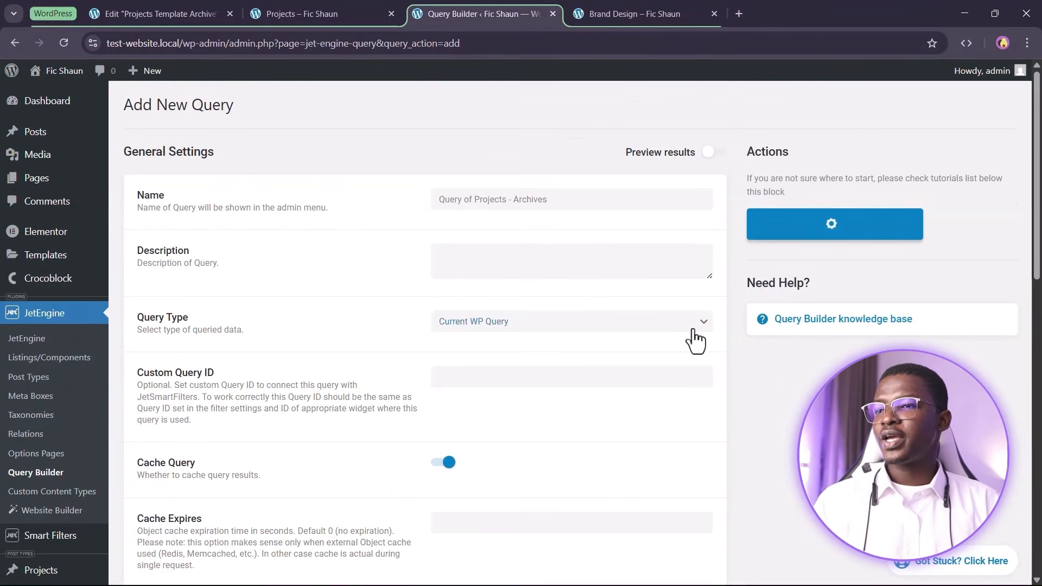
pyautogui.moveTo(584, 207); pyautogui.dragTo(412, 218)
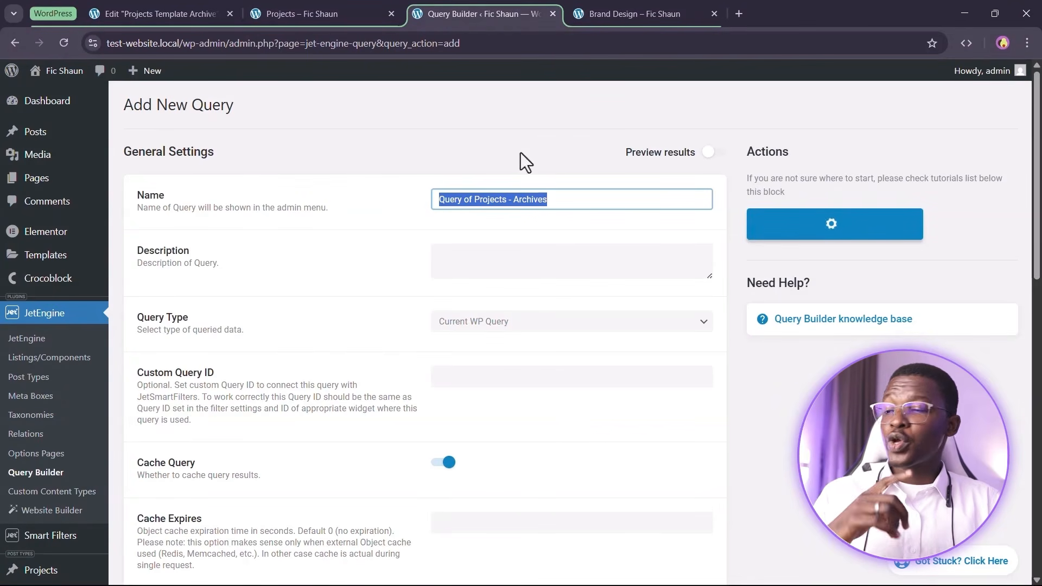
pyautogui.click(335, 2)
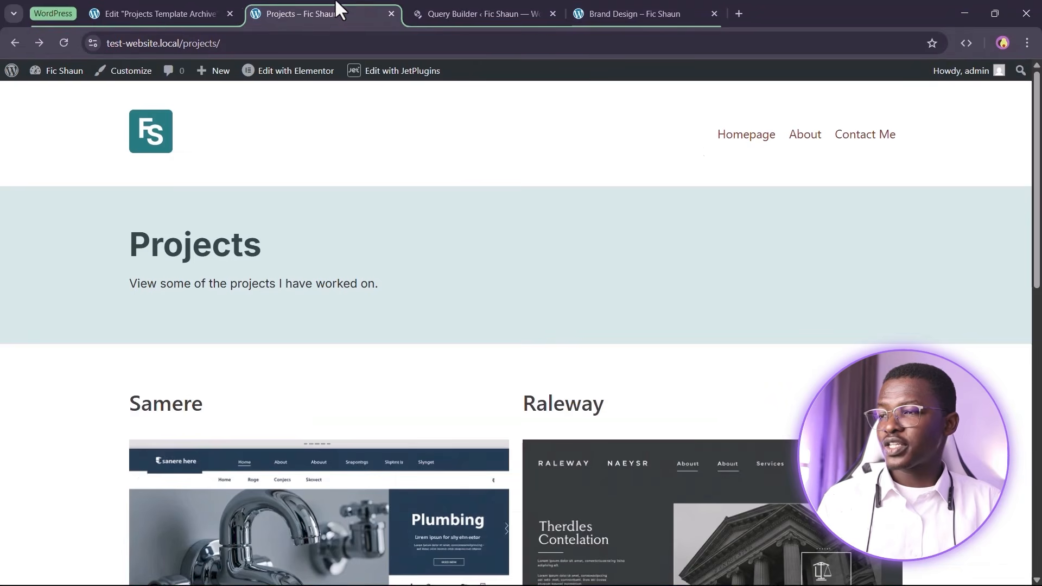
# Point the Projects template's Listing Grid custom query to 'Query of Projects - Archives' and publish
pyautogui.click(217, 13)
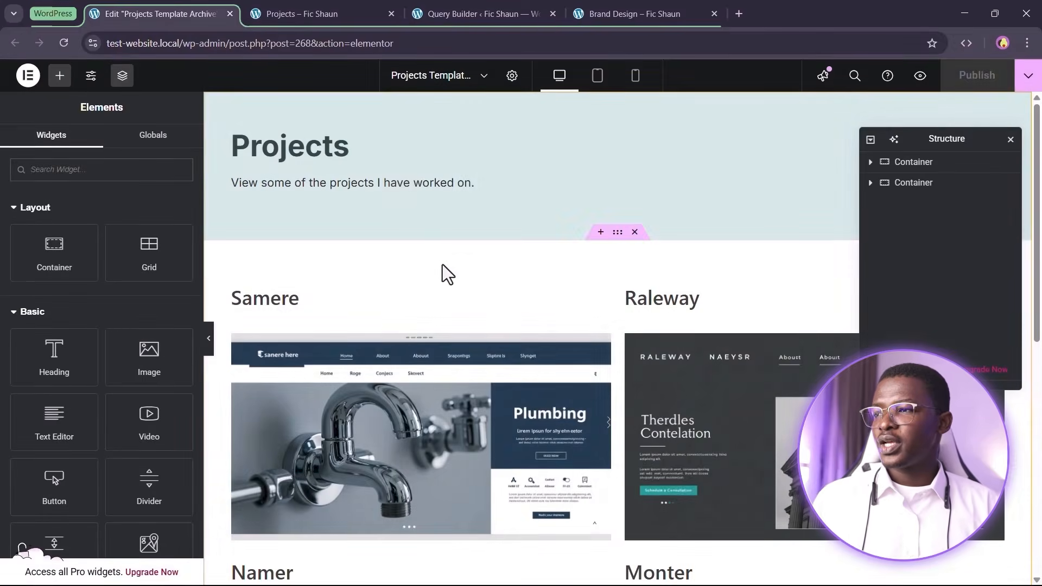
pyautogui.click(718, 306)
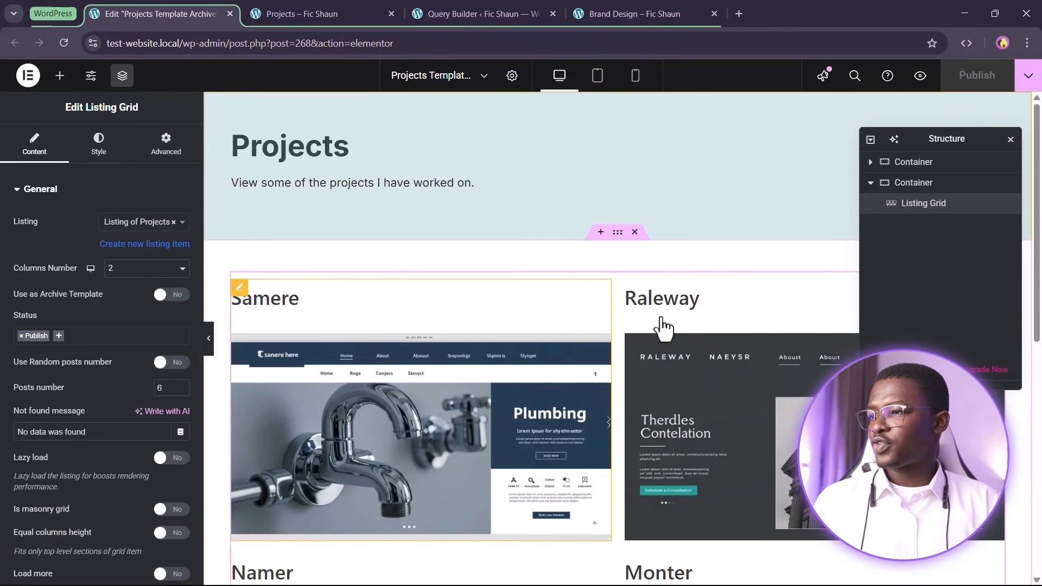
pyautogui.scroll(-10, 133, 331)
pyautogui.click(82, 298)
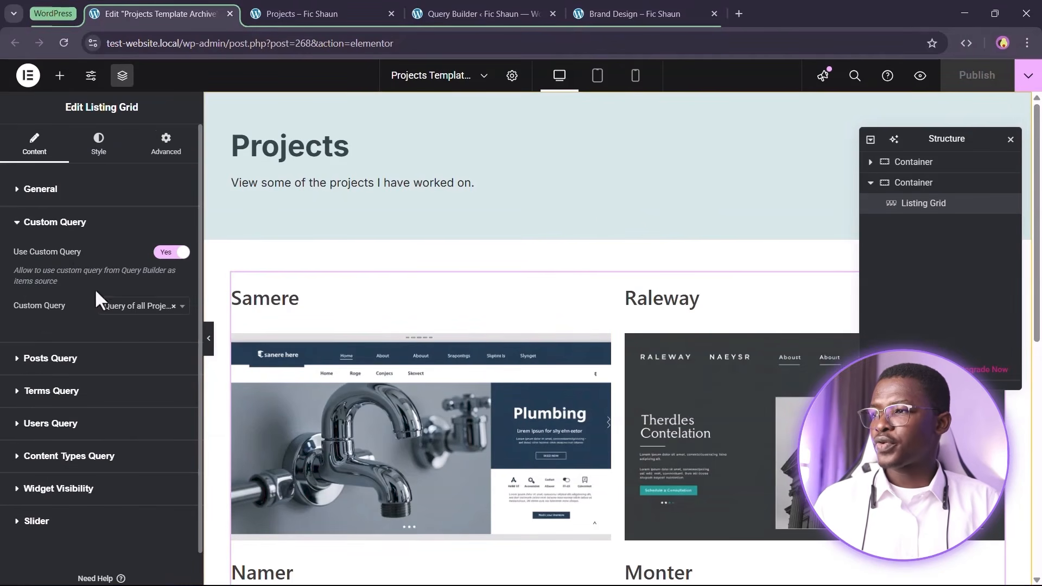
pyautogui.click(140, 306)
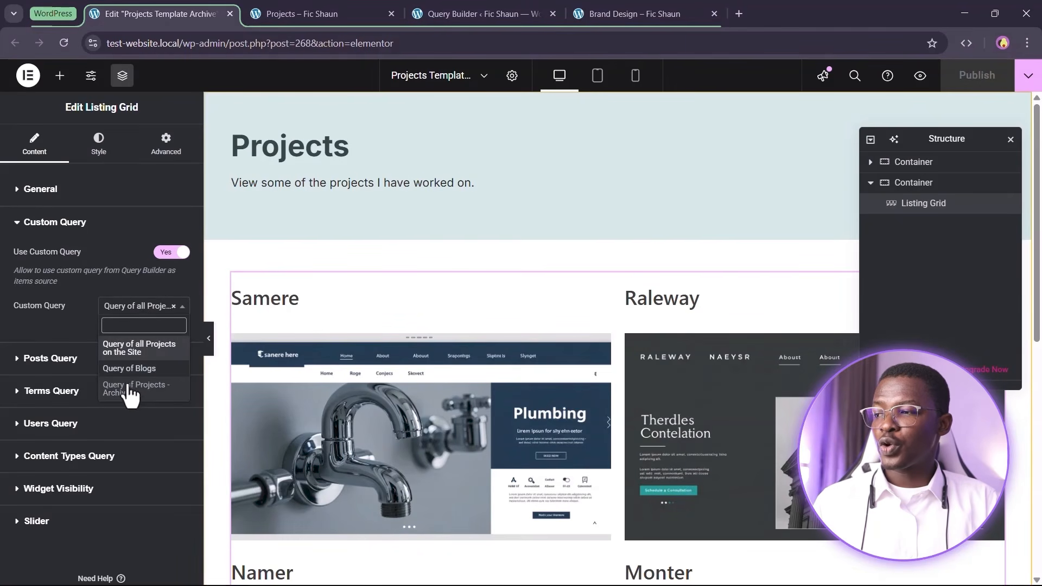
pyautogui.click(154, 399)
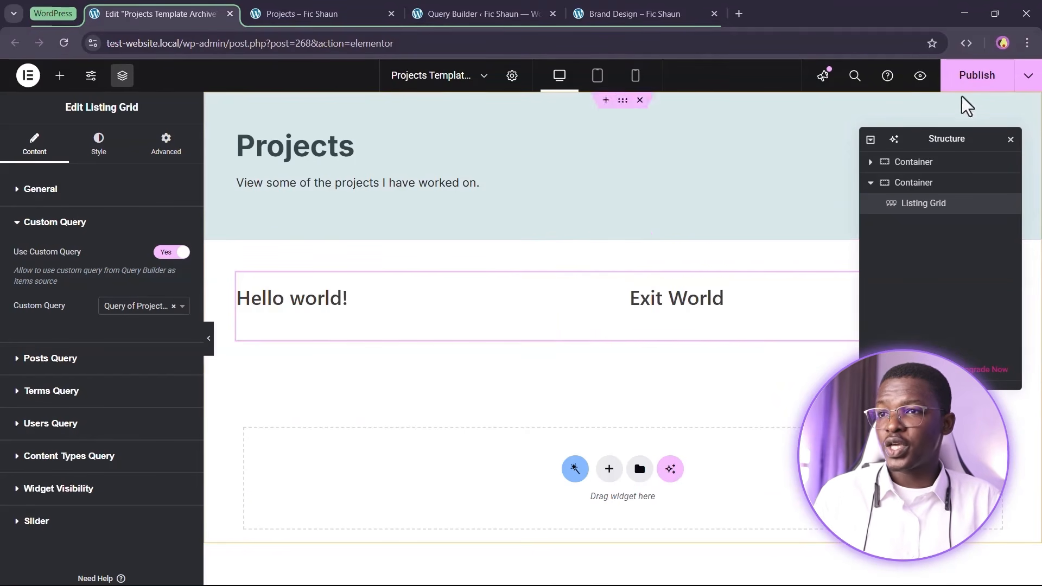
pyautogui.click(979, 75)
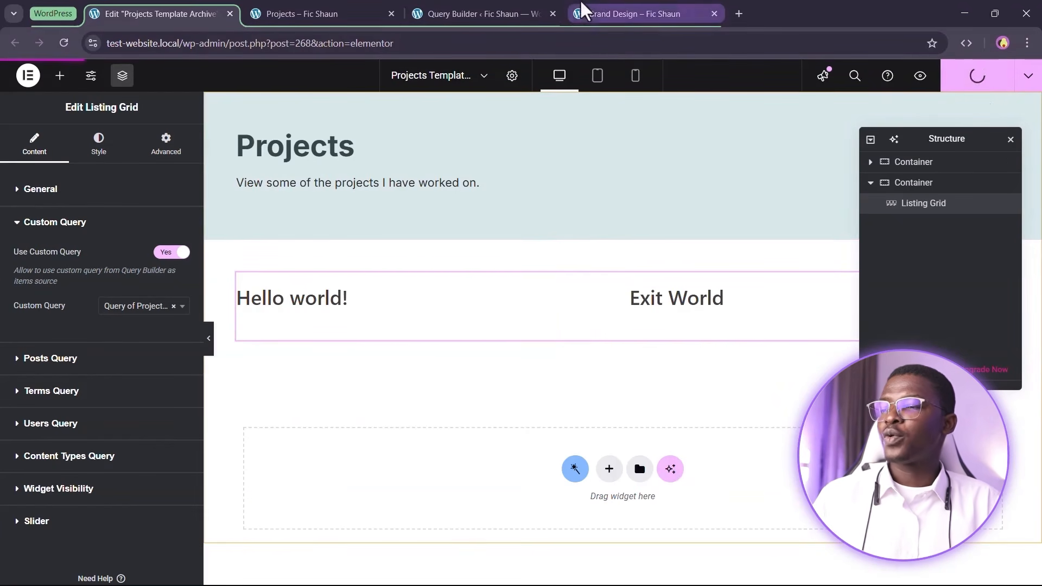
pyautogui.click(591, 11)
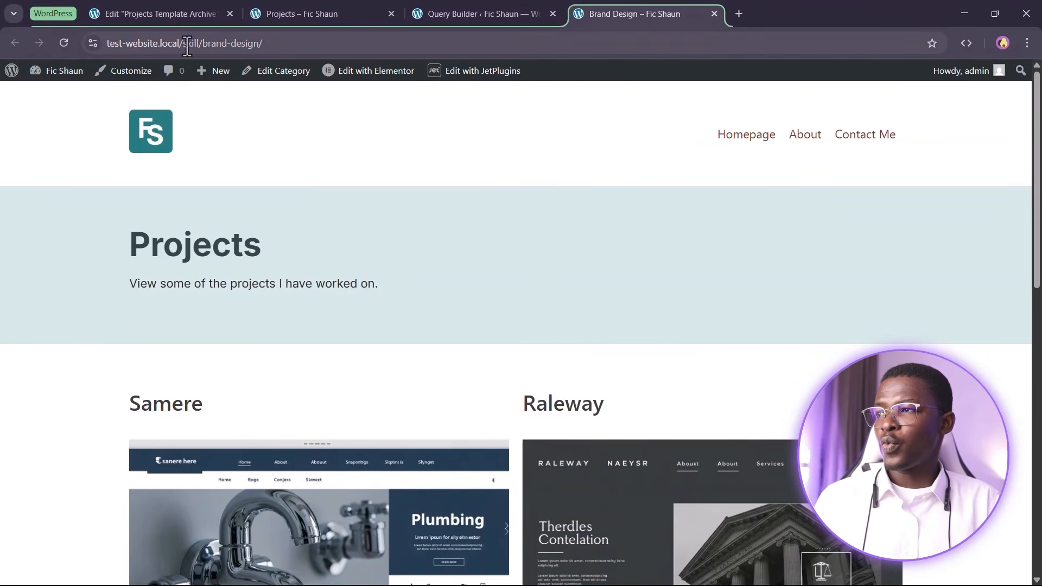
# Reload the Brand Design skill page and check its project listing
pyautogui.moveTo(182, 43); pyautogui.dragTo(296, 45)
pyautogui.click(64, 43)
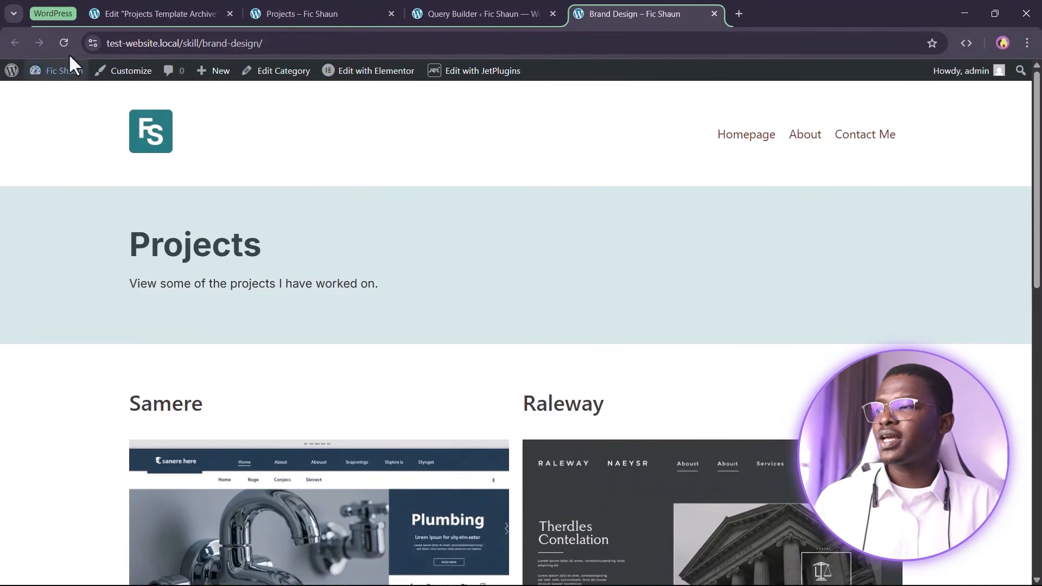
pyautogui.scroll(-1, 488, 194)
pyautogui.scroll(-2, 532, 184)
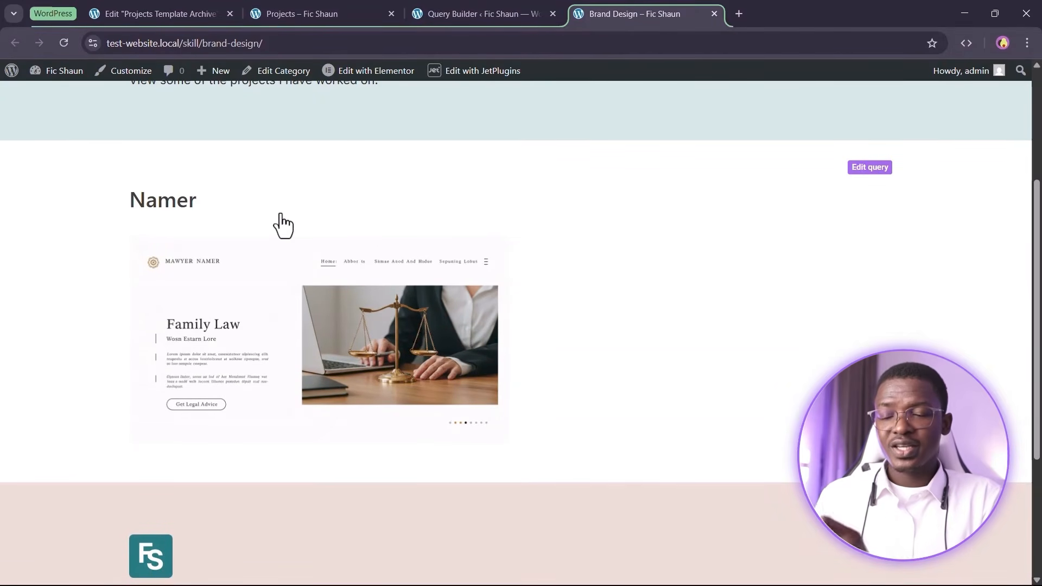
pyautogui.scroll(2, 298, 205)
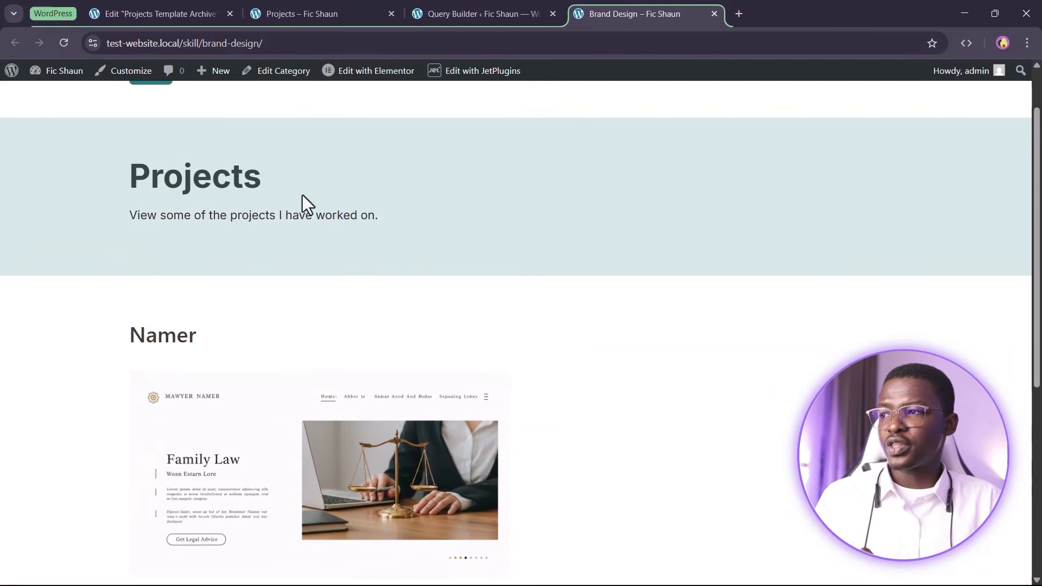
pyautogui.scroll(-3, 298, 204)
pyautogui.moveTo(200, 43); pyautogui.dragTo(345, 47)
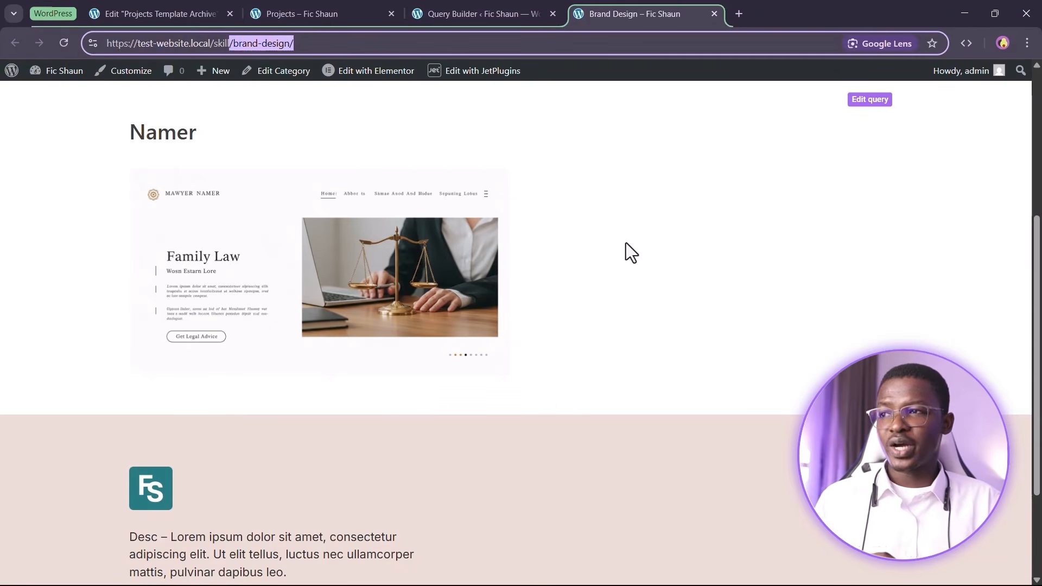
pyautogui.click(629, 244)
pyautogui.scroll(1, 740, 279)
pyautogui.scroll(4, 741, 279)
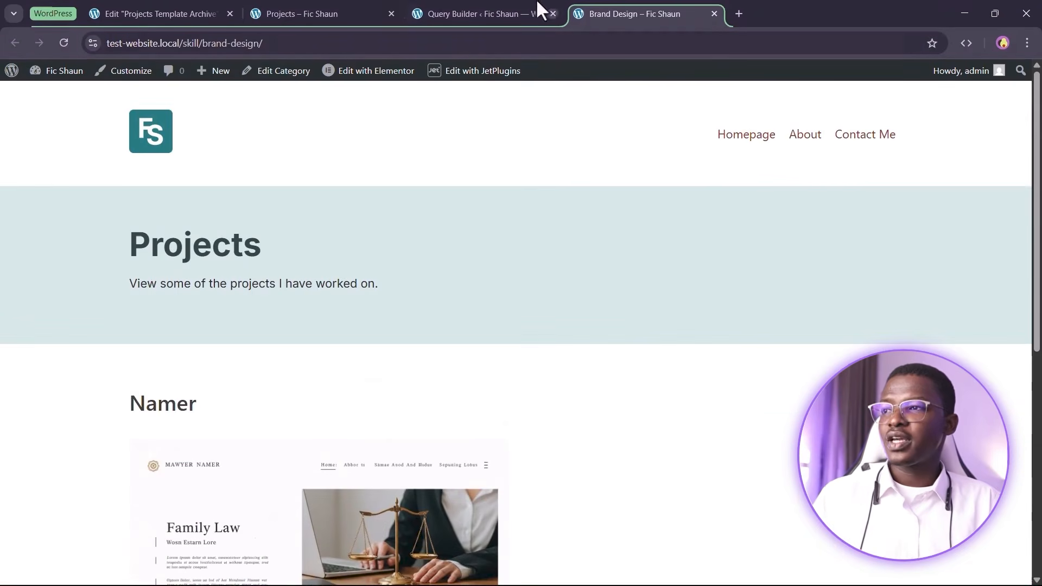
# Close the Brand Design tab and bring up the front-end Projects page
pyautogui.click(516, 11)
pyautogui.click(663, 7)
pyautogui.click(713, 14)
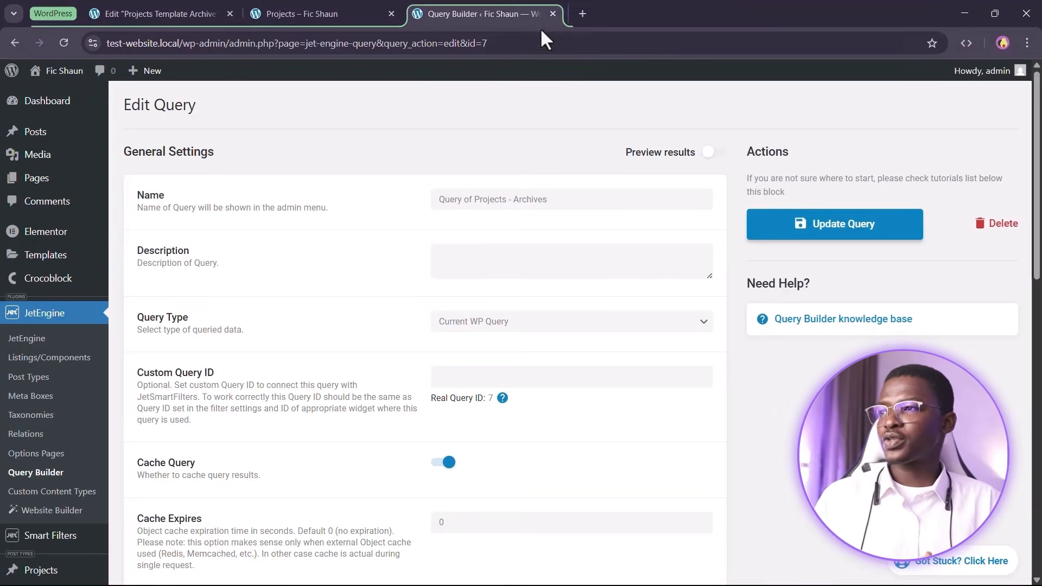
pyautogui.click(212, 6)
pyautogui.click(308, 10)
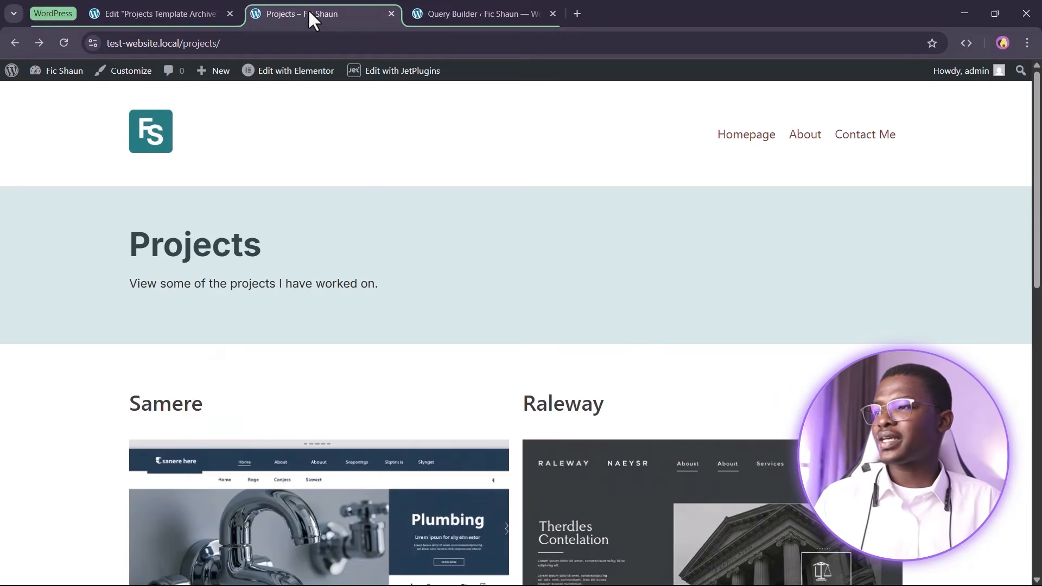
# Move the Projects tab last and verify the archive shows four projects
pyautogui.moveTo(60, 71)
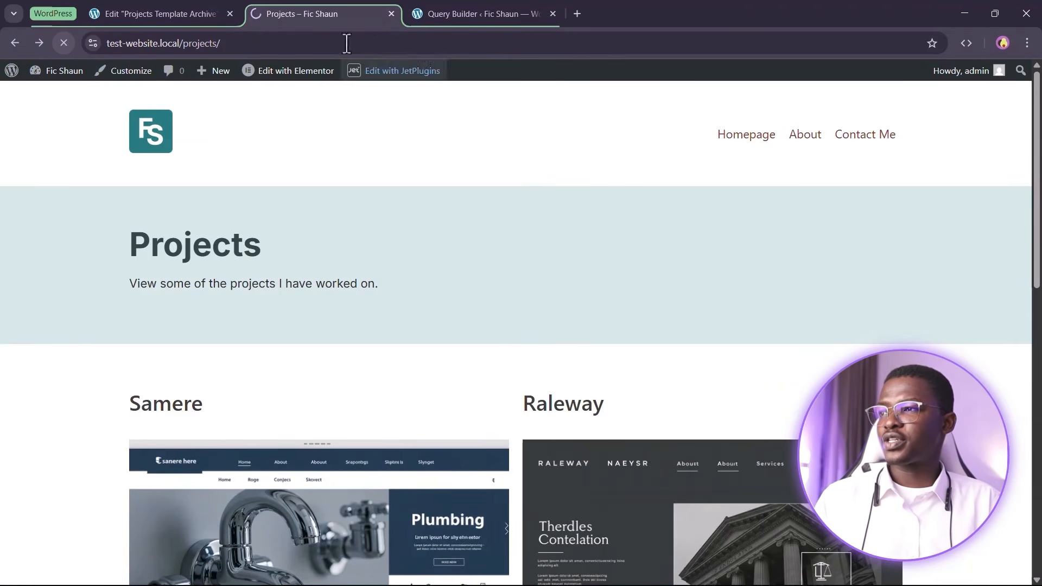
pyautogui.moveTo(403, 12); pyautogui.dragTo(474, 4)
pyautogui.scroll(-10, 593, 344)
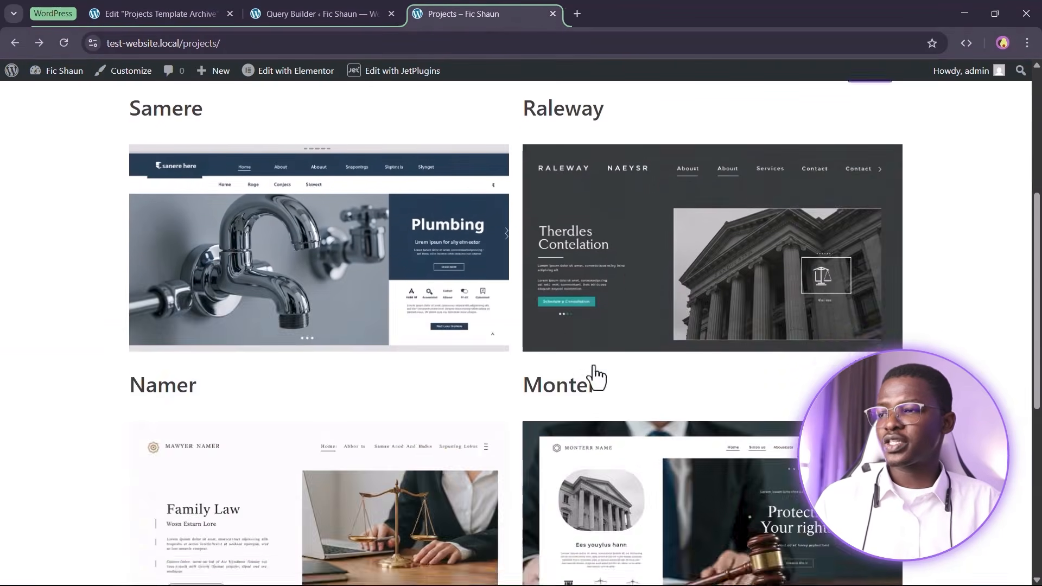
pyautogui.scroll(4, 459, 348)
pyautogui.scroll(5, 528, 216)
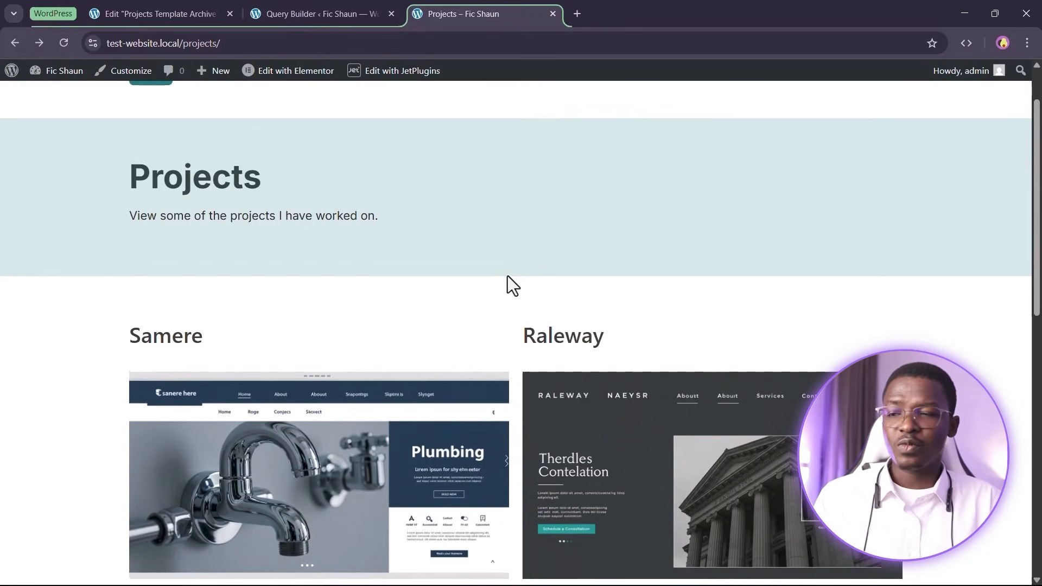
pyautogui.scroll(-8, 507, 284)
pyautogui.scroll(9, 560, 329)
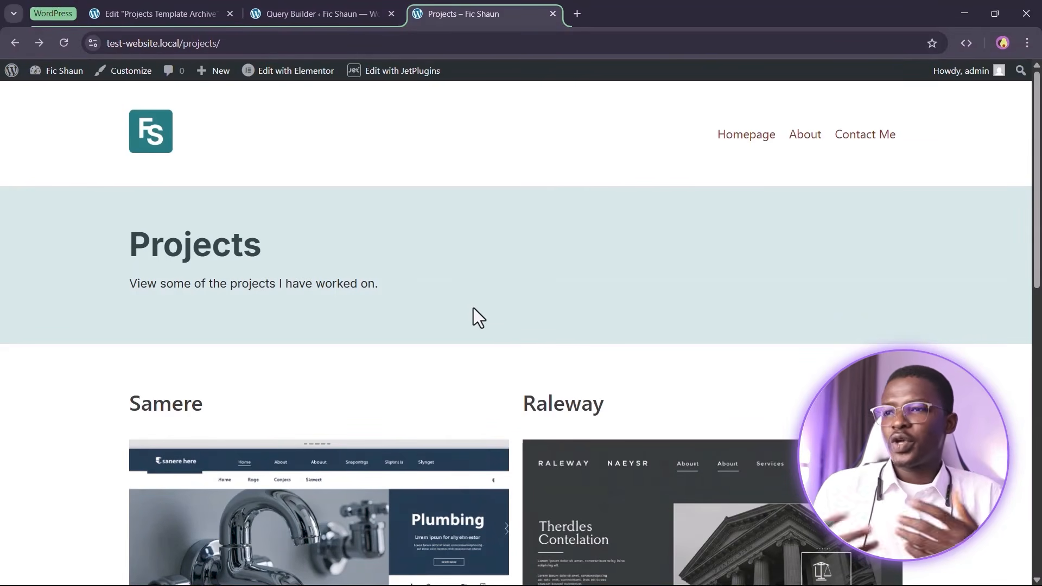
pyautogui.scroll(-12, 549, 395)
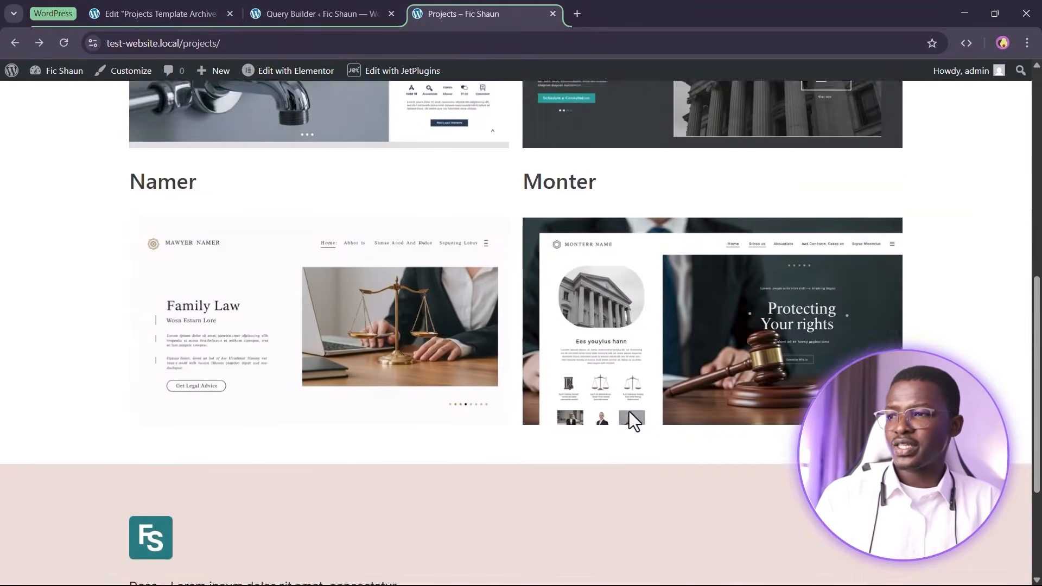
pyautogui.scroll(12, 629, 411)
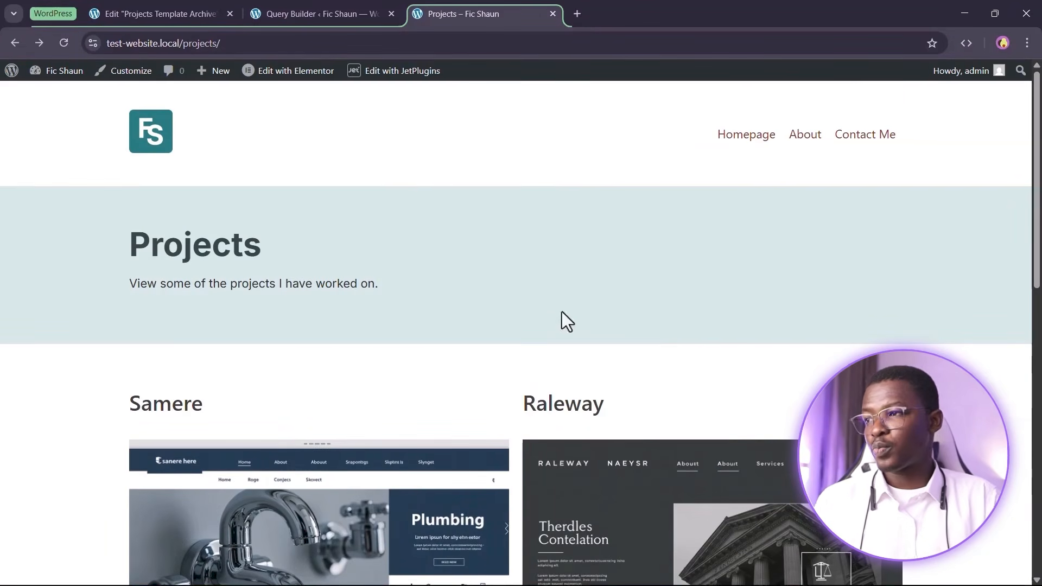
pyautogui.hotkey('ctrl', 'shift', 'Tab')
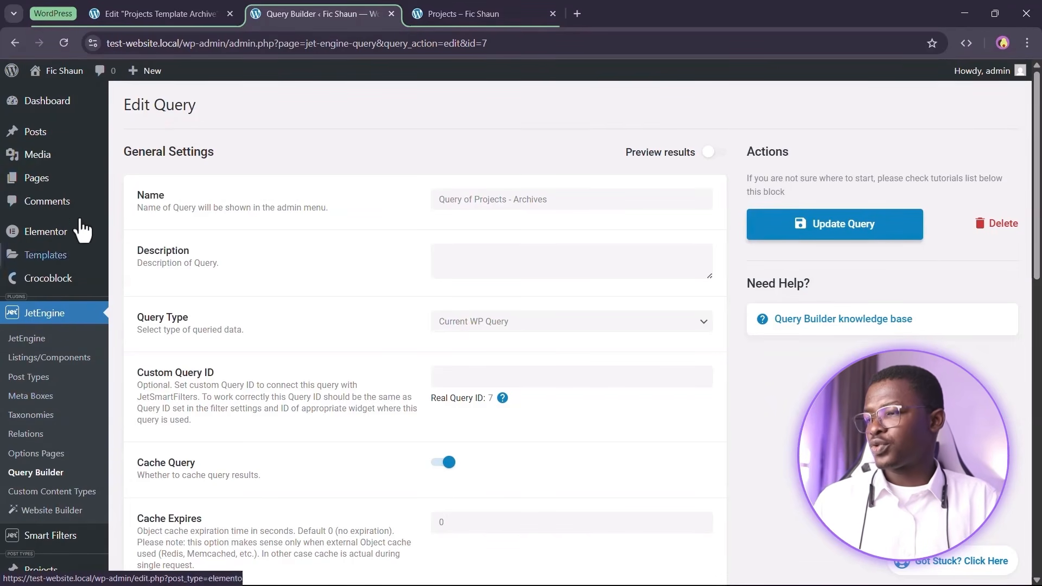
# Open the Blog page editor in a new tab, confirm it is the latest-posts page, and close it
pyautogui.click(157, 199)
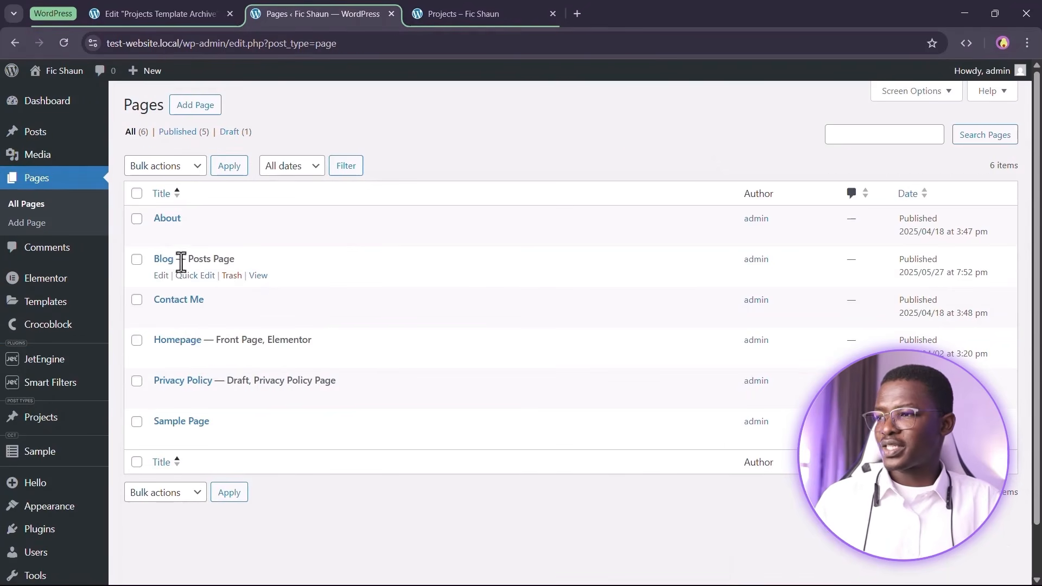
pyautogui.rightClick(162, 277)
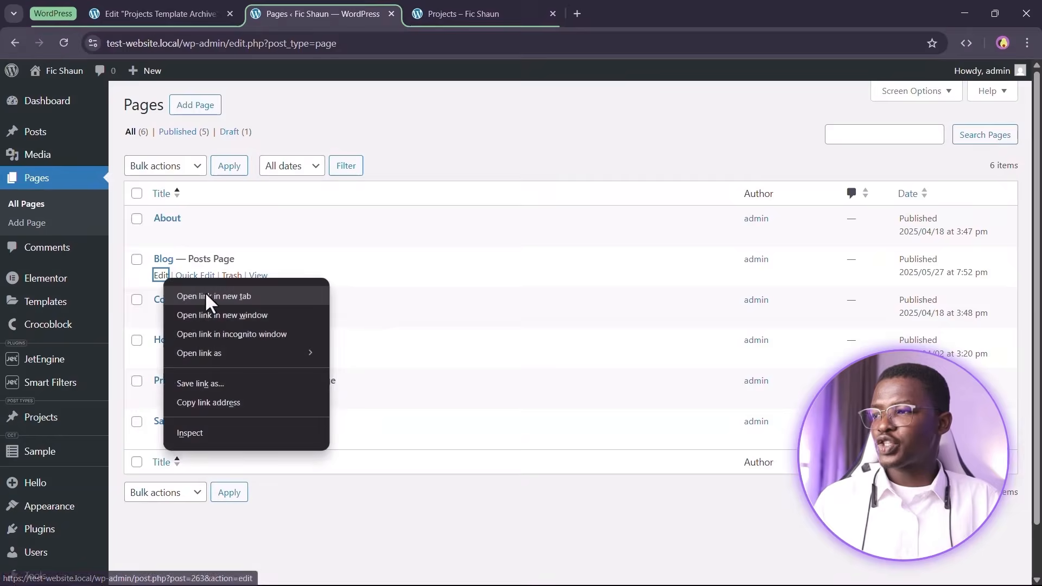
pyautogui.click(206, 295)
pyautogui.click(415, 11)
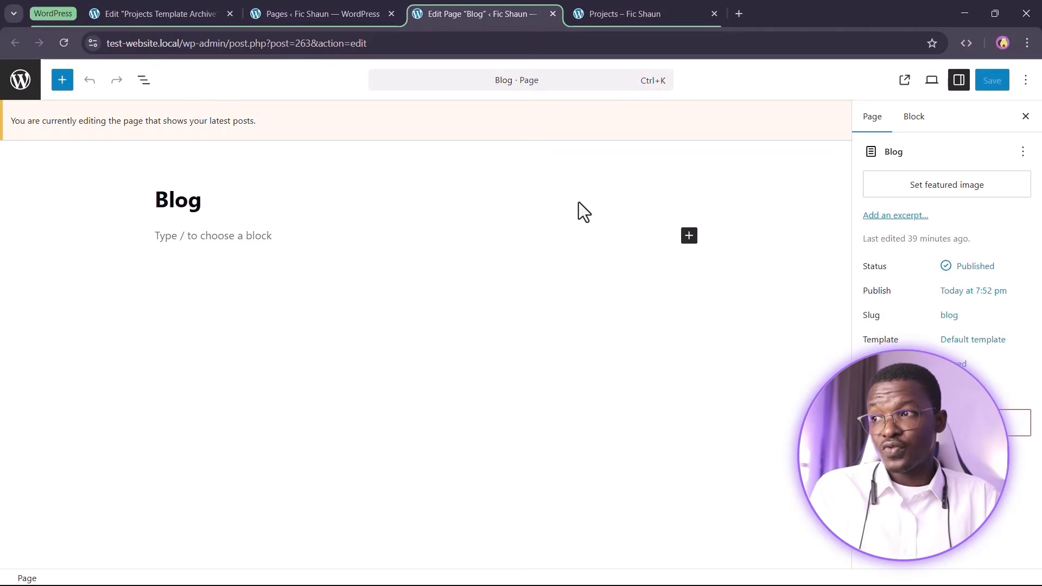
pyautogui.moveTo(10, 121); pyautogui.dragTo(193, 115)
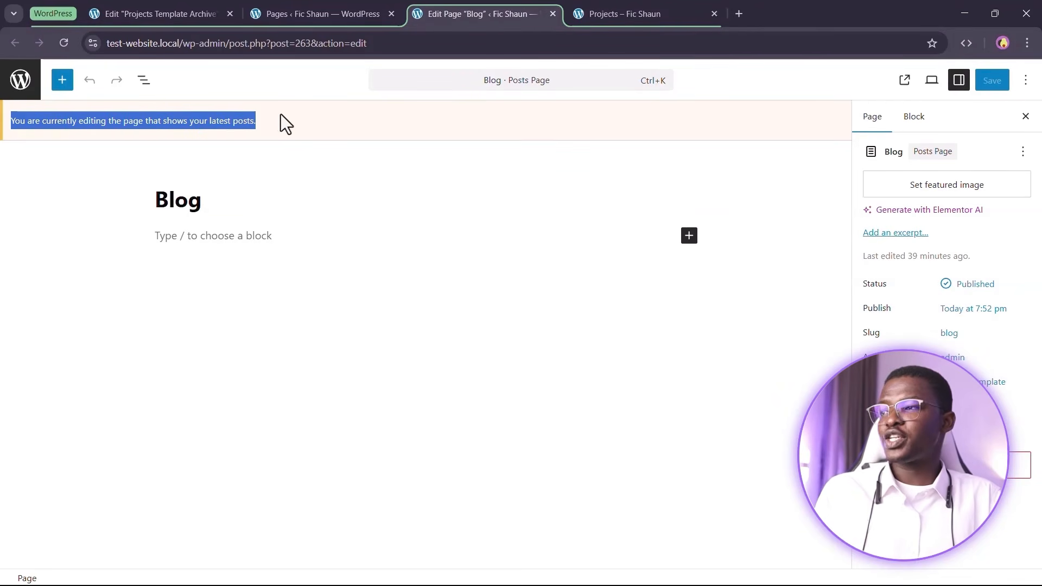
pyautogui.click(553, 14)
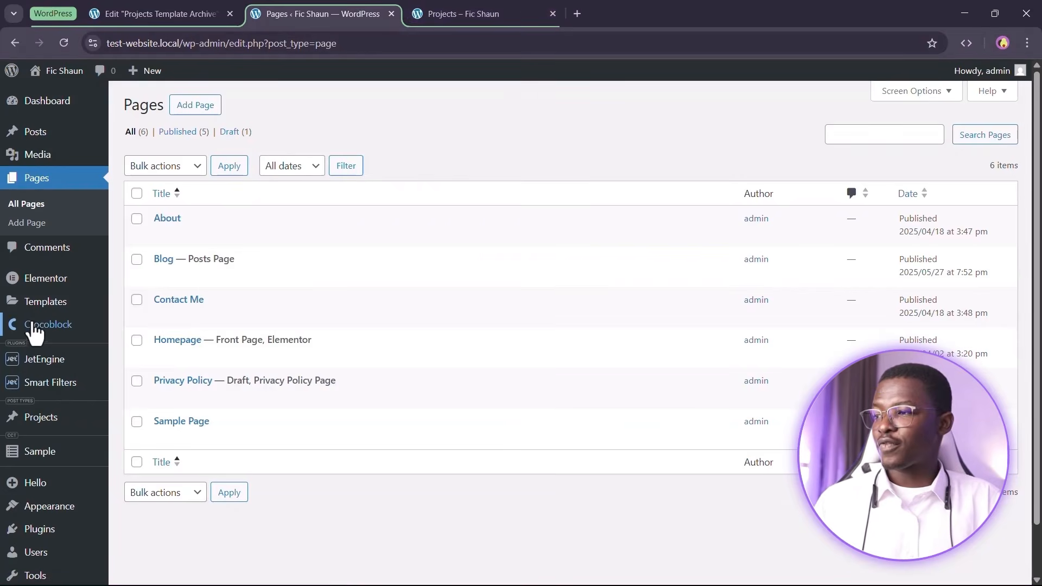
# Open Crocoblock's Theme Builder in a new tab
pyautogui.moveTo(36, 325)
pyautogui.rightClick(160, 411)
pyautogui.click(212, 423)
pyautogui.click(440, 11)
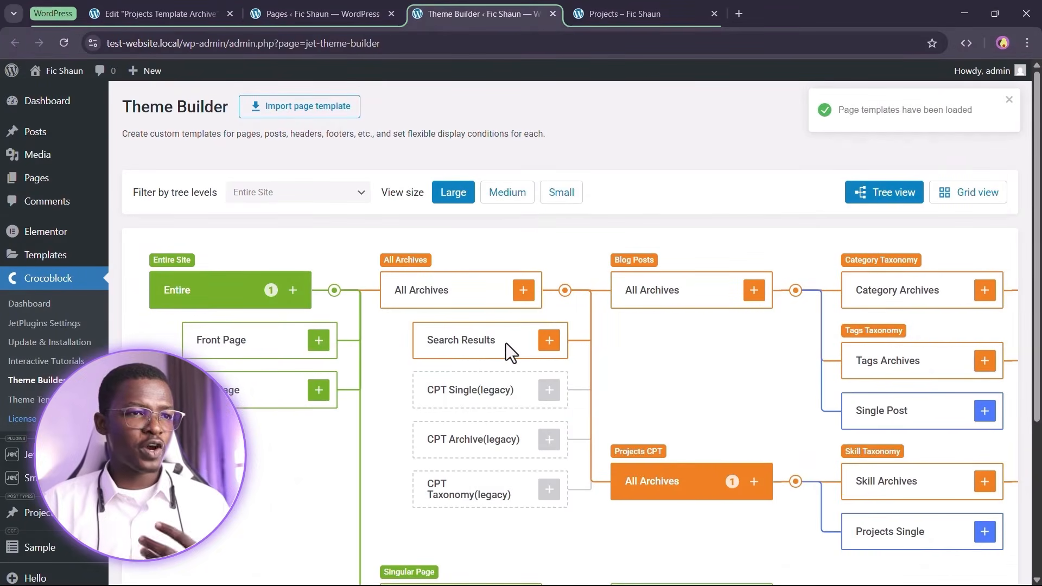
# Add a template for Blog Posts All Archives and rename it Blog Posts Archive
pyautogui.scroll(-4, 507, 246)
pyautogui.scroll(4, 641, 257)
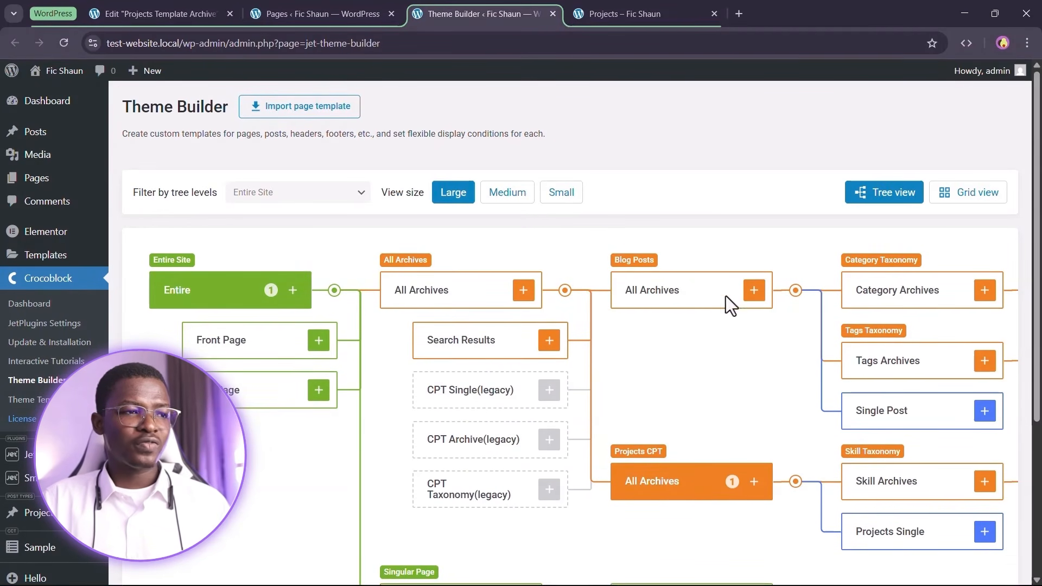
pyautogui.click(754, 291)
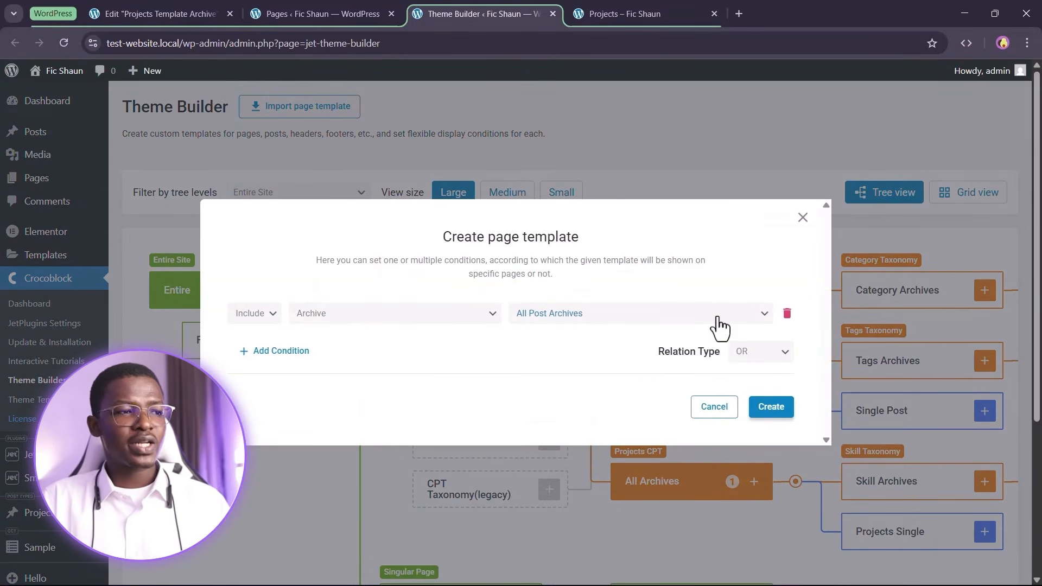
pyautogui.click(770, 407)
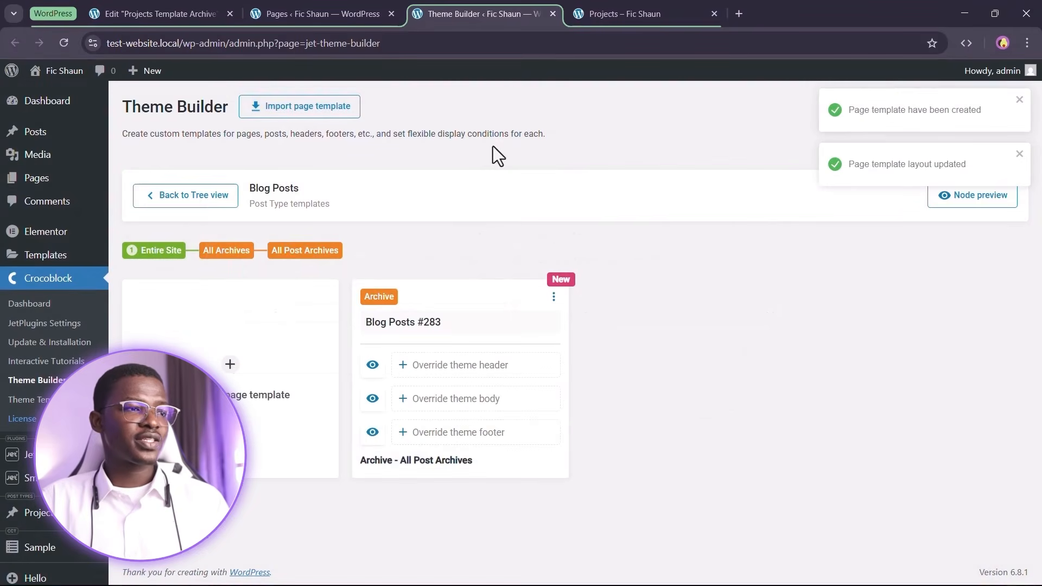
pyautogui.click(470, 330)
pyautogui.press('BackSpace')
pyautogui.press('BackSpace')
pyautogui.press('BackSpace')
pyautogui.press('BackSpace')
pyautogui.write('Archive')
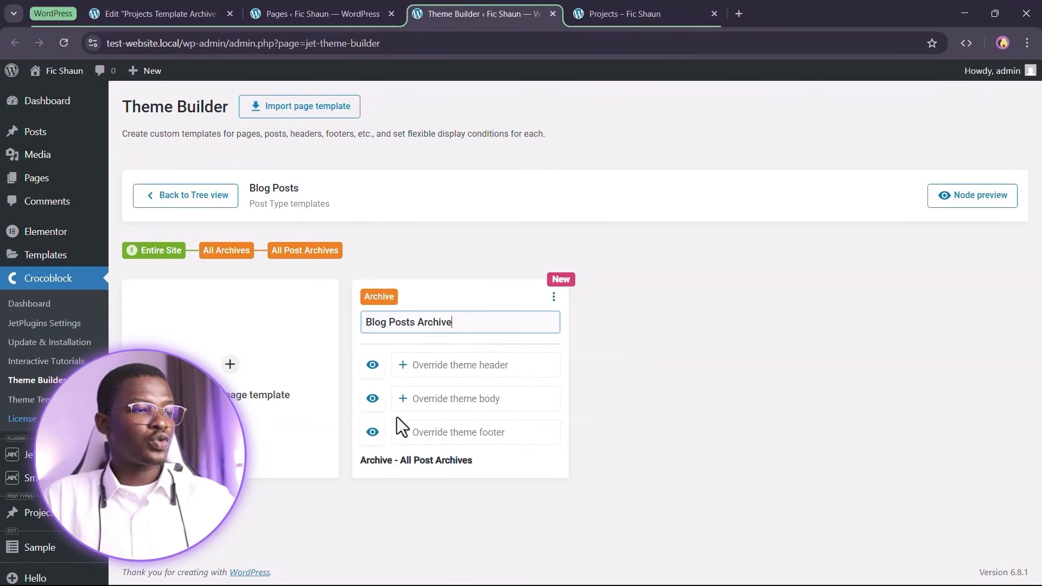
pyautogui.click(473, 376)
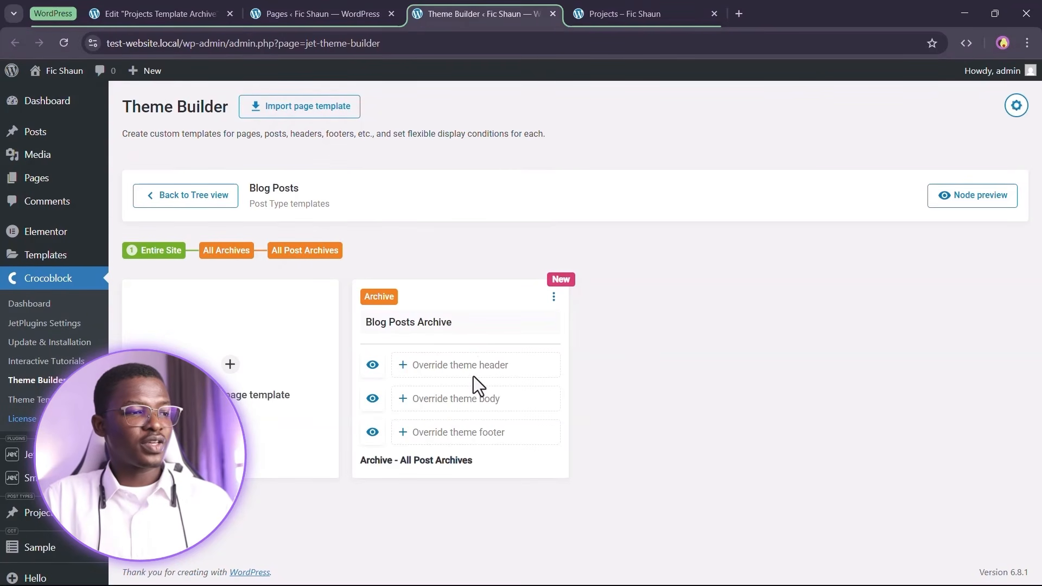
# Use the library's Sitewide Header and Sitewide Footer as the archive's header and footer
pyautogui.click(503, 432)
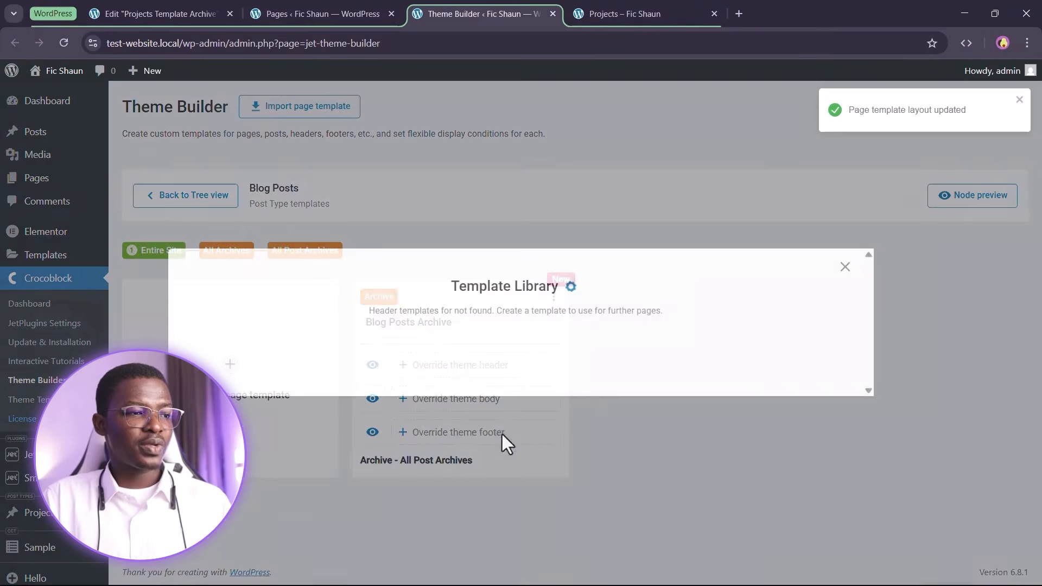
pyautogui.click(313, 399)
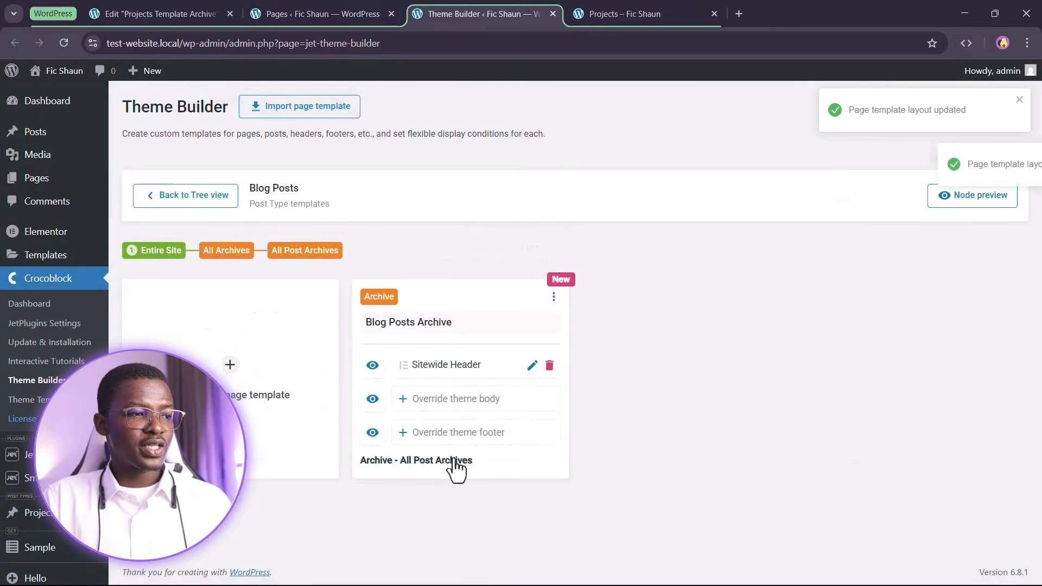
pyautogui.click(513, 440)
pyautogui.click(506, 498)
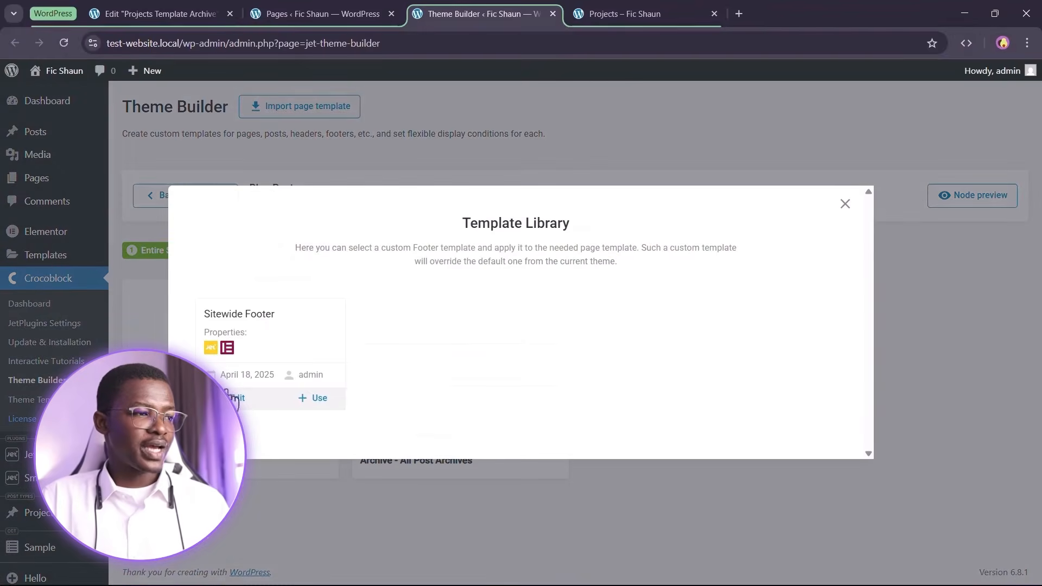
pyautogui.click(317, 400)
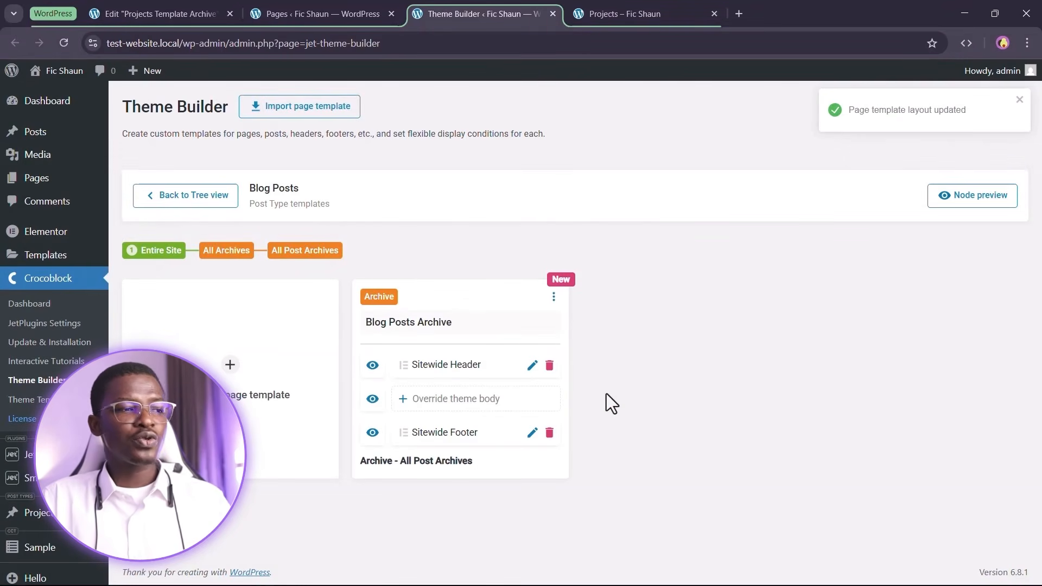
# Create a new Elementor body template named Blog Template Archive and open it in the editor
pyautogui.click(456, 401)
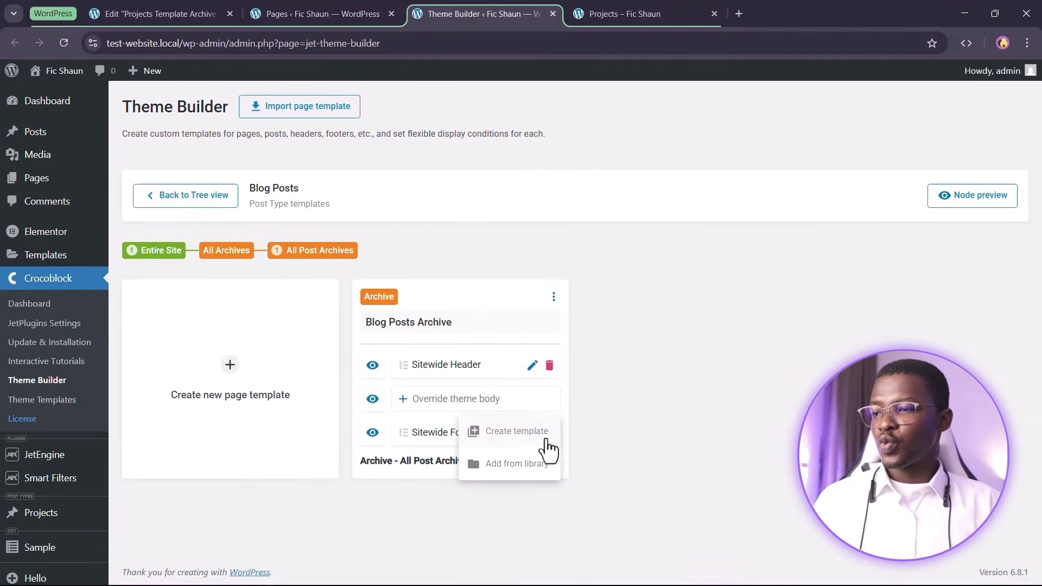
pyautogui.click(510, 446)
pyautogui.click(456, 326)
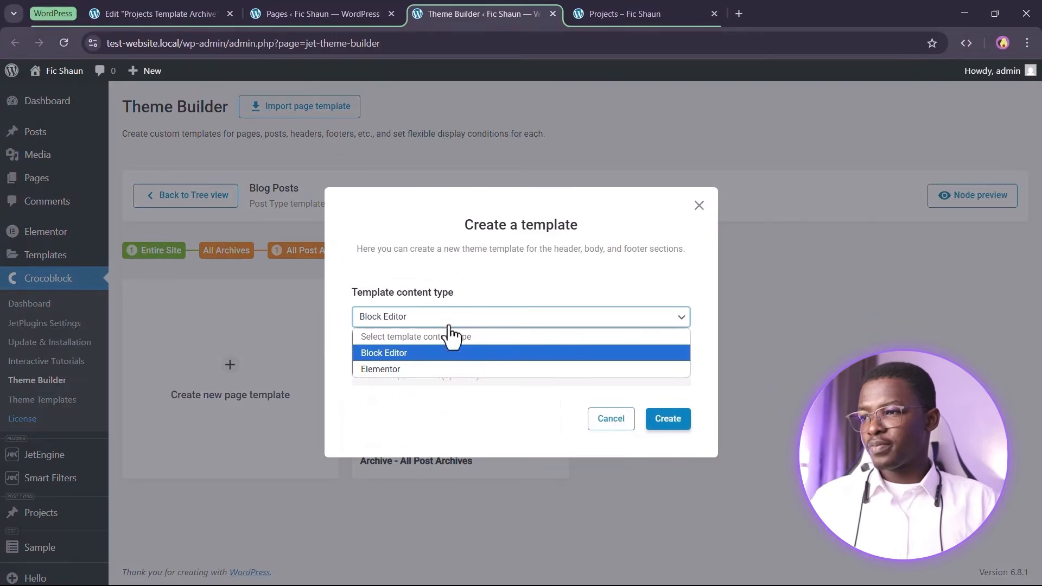
pyautogui.click(412, 373)
pyautogui.click(415, 375)
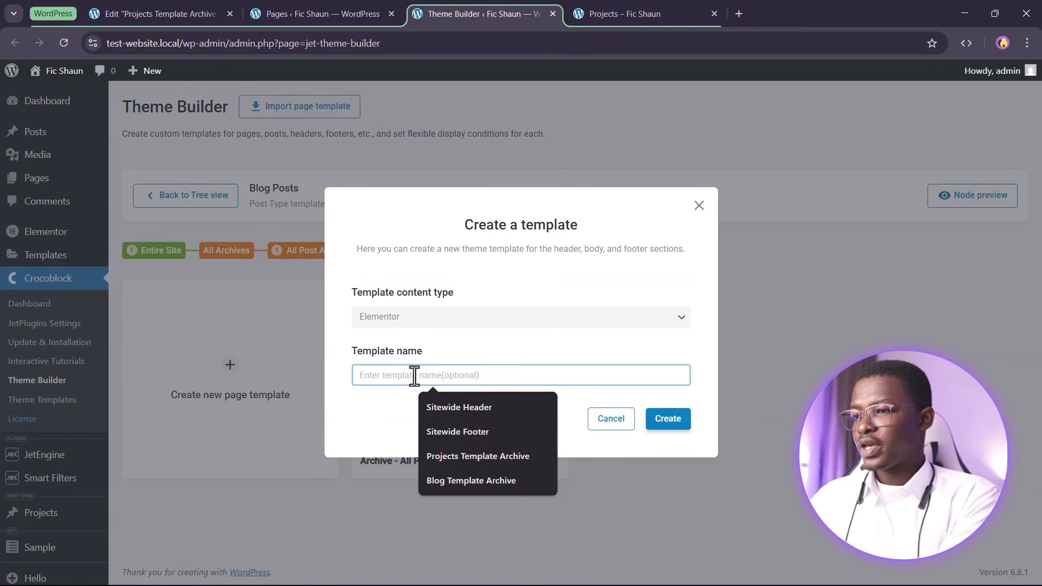
pyautogui.click(484, 480)
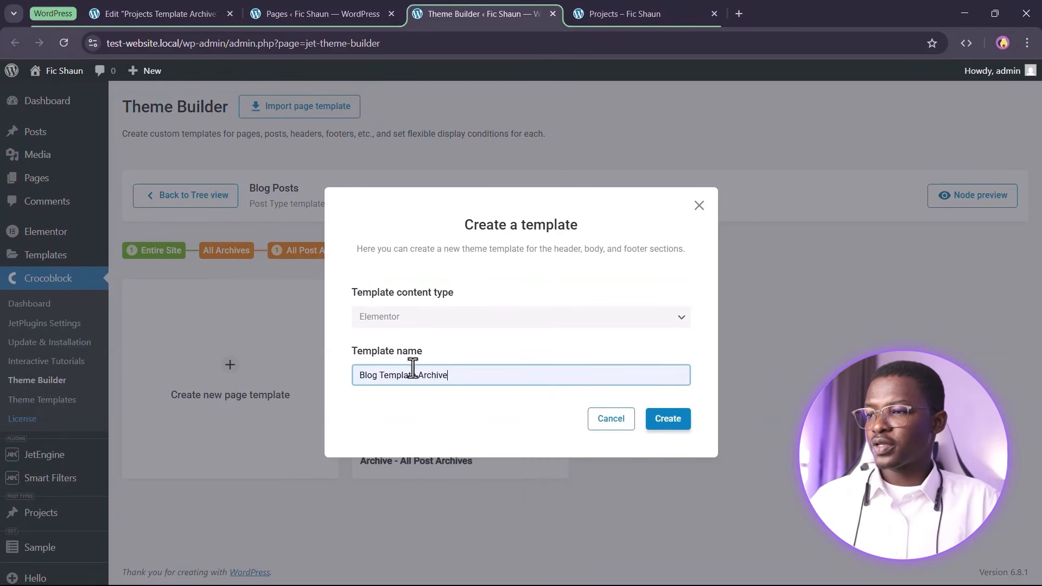
pyautogui.click(672, 419)
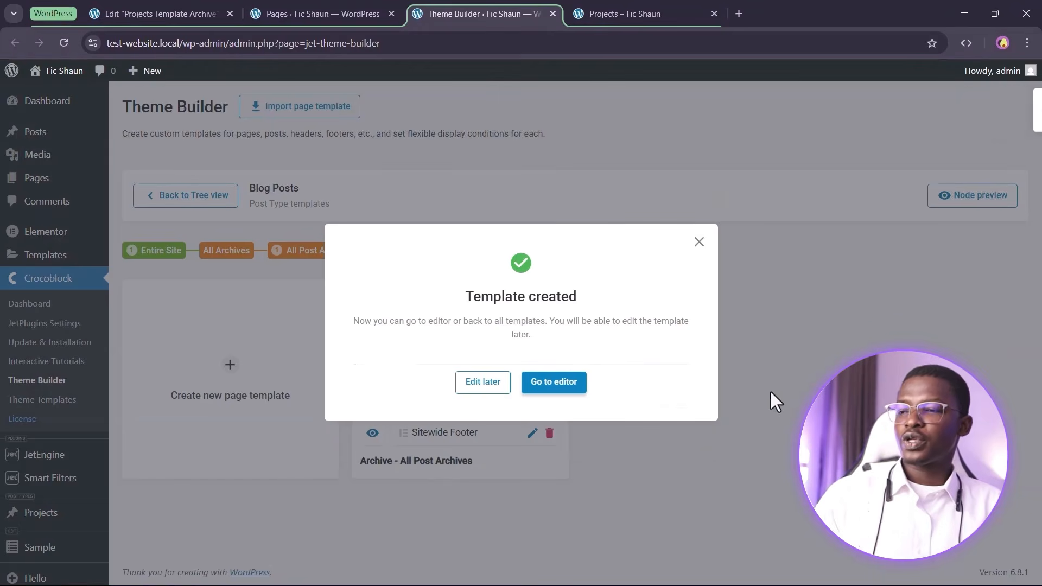
pyautogui.click(539, 387)
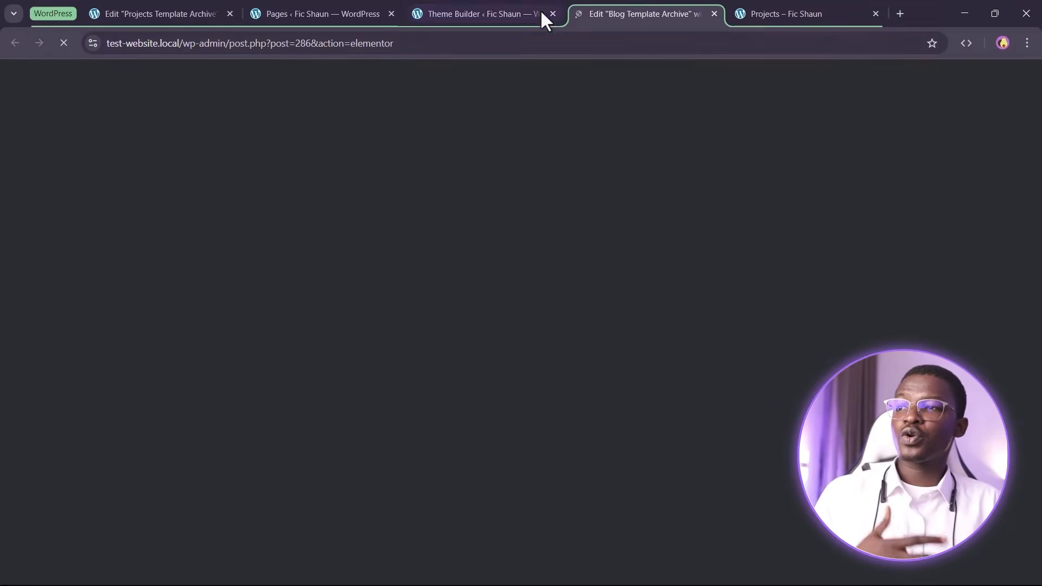
pyautogui.click(537, 12)
# Copy the Projects template's header container and paste it into the empty Blog Template Archive
pyautogui.click(553, 13)
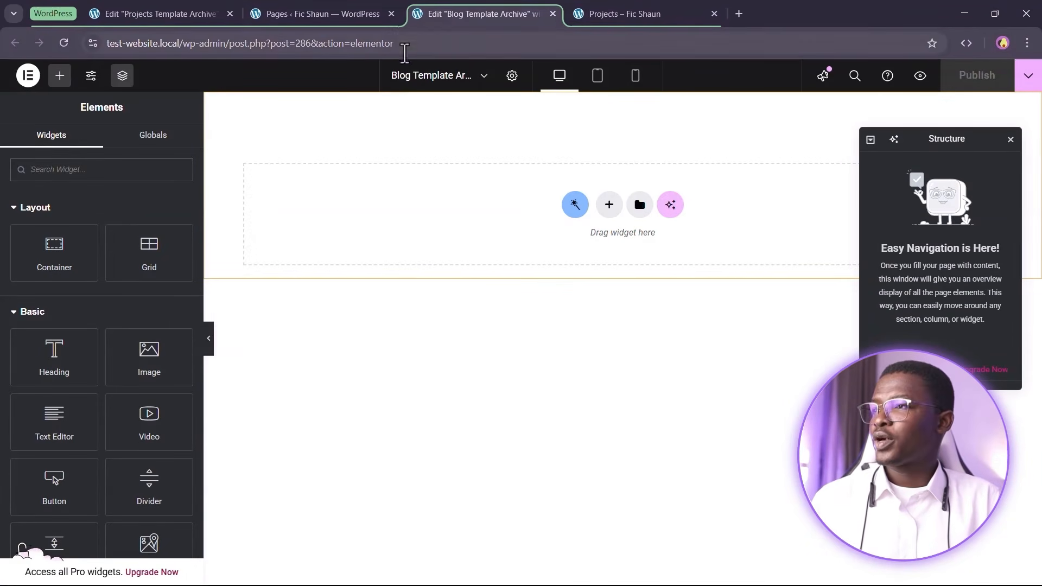
pyautogui.click(95, 13)
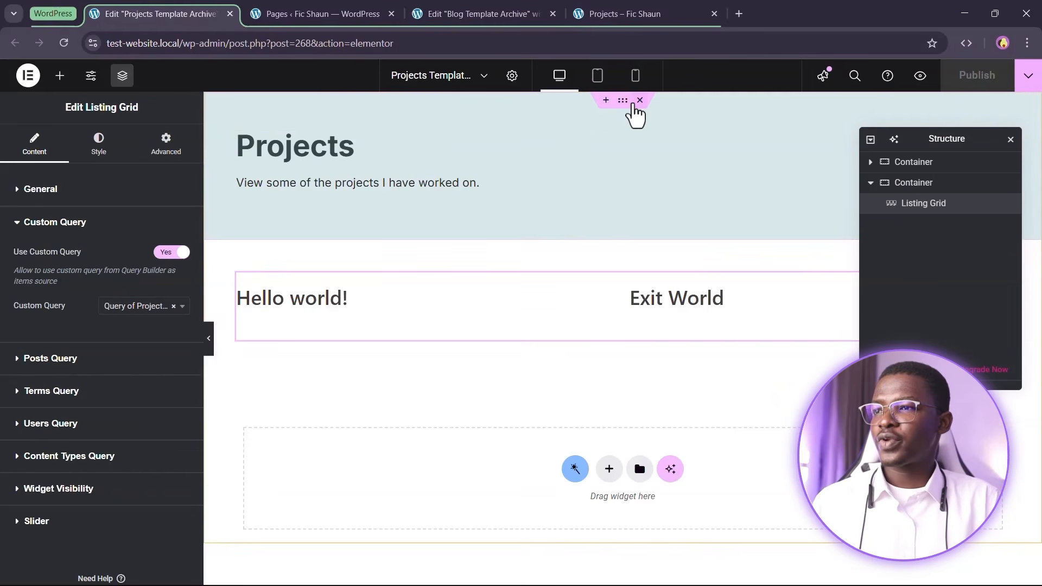
pyautogui.rightClick(632, 103)
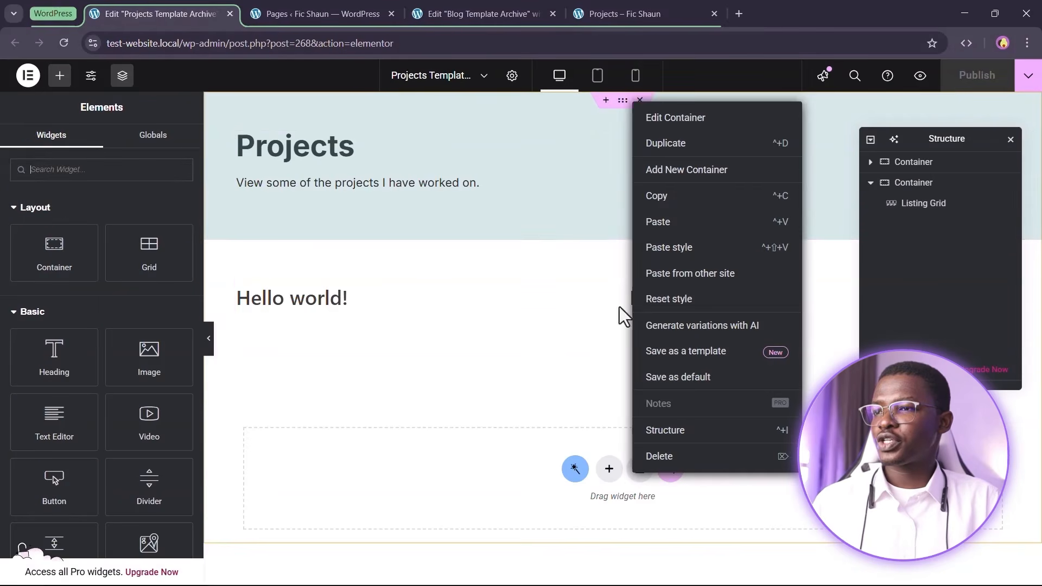
pyautogui.click(689, 196)
pyautogui.click(456, 11)
pyautogui.rightClick(654, 260)
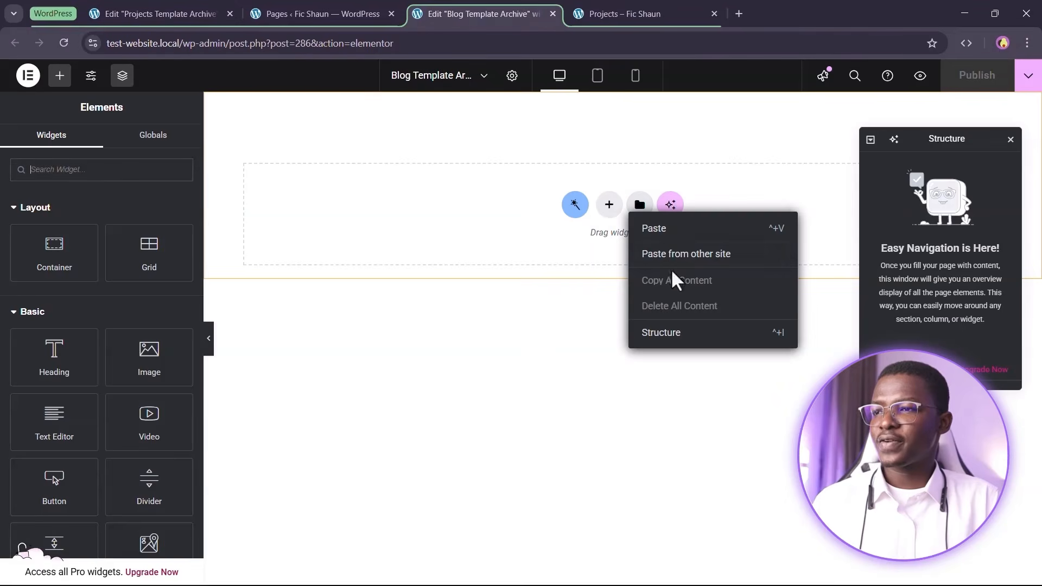
pyautogui.hotkey('ctrl', 'v')
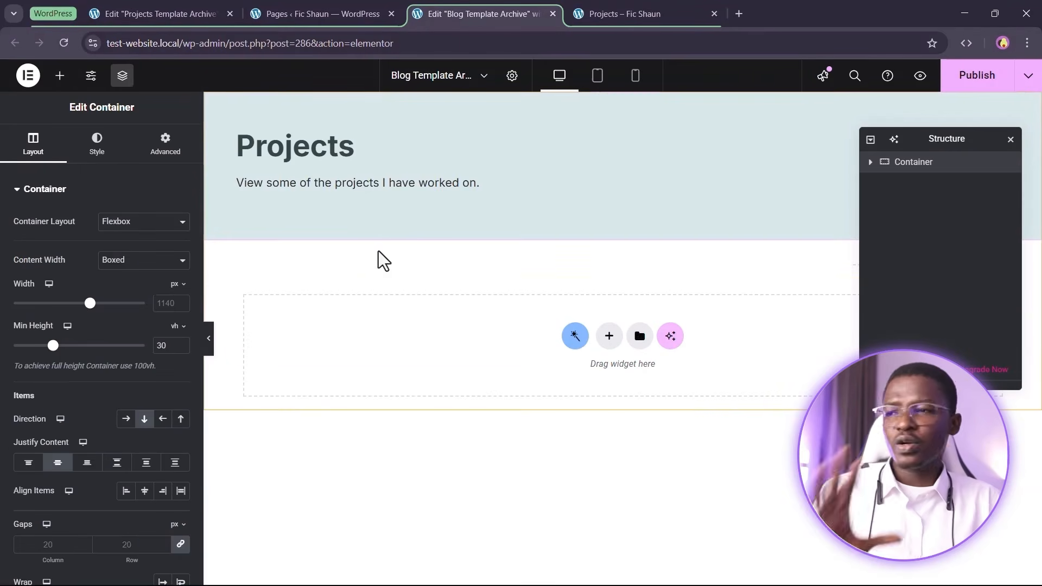
# Copy the Projects listing grid container and paste it below the header in Blog Template Archive
pyautogui.click(158, 14)
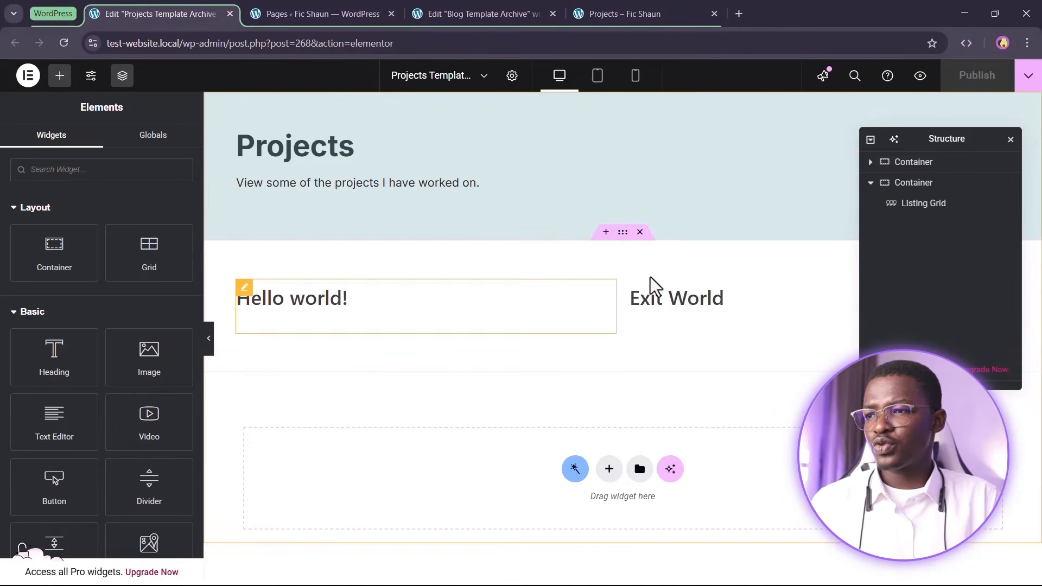
pyautogui.rightClick(624, 239)
pyautogui.click(657, 310)
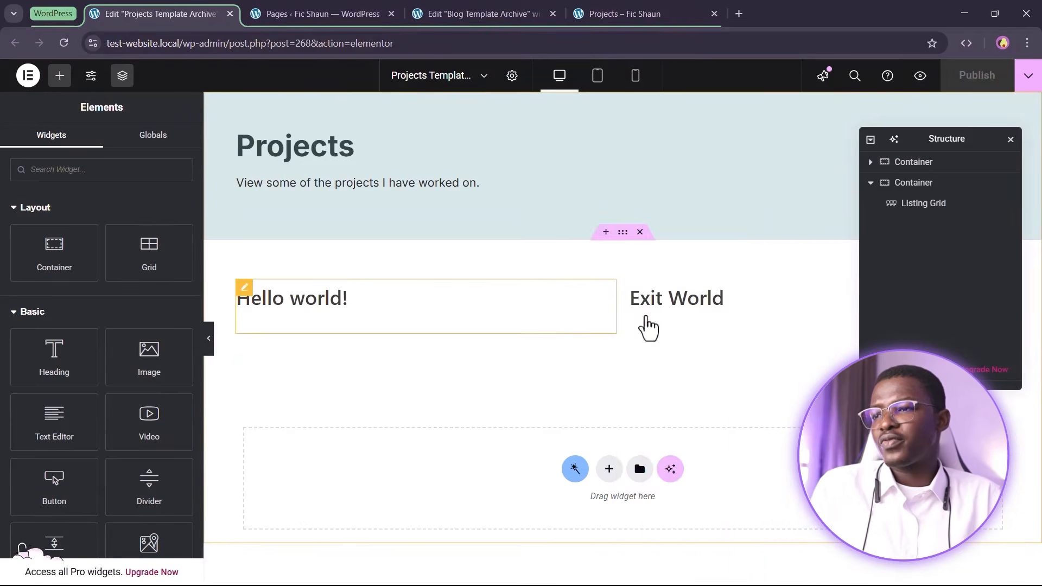
pyautogui.click(495, 11)
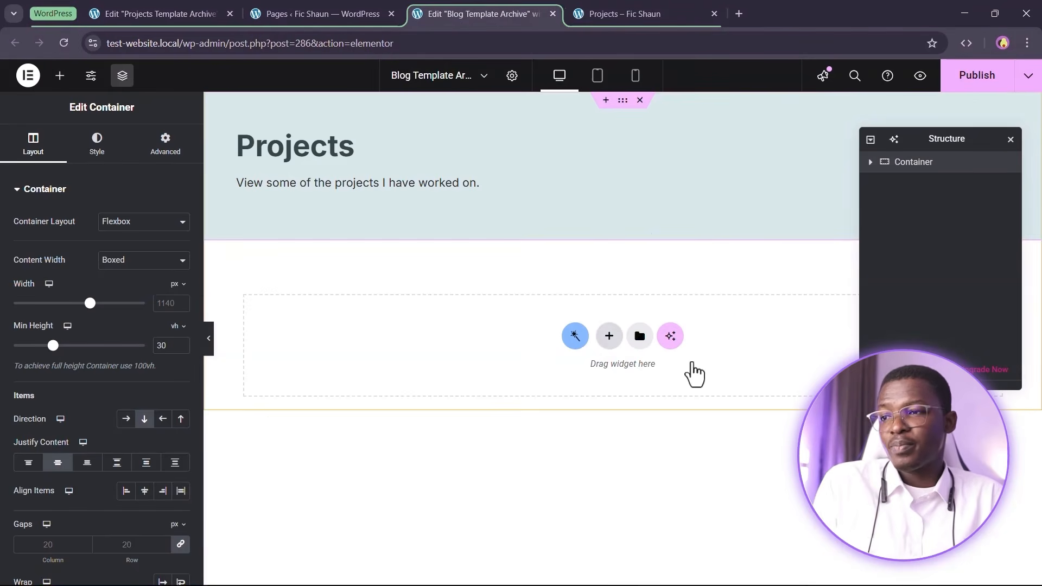
pyautogui.rightClick(609, 338)
pyautogui.click(630, 358)
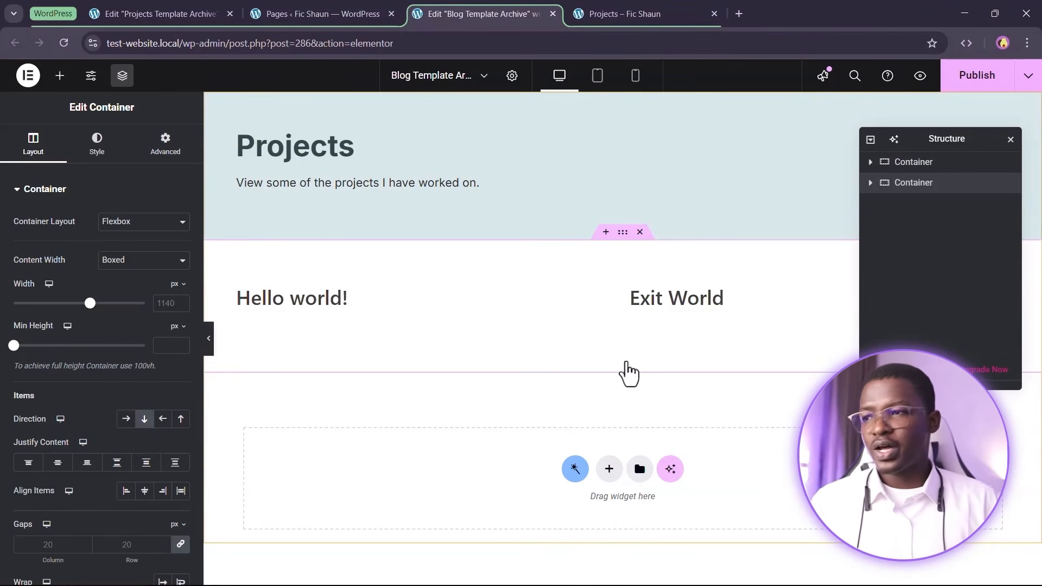
# Retitle the copied Projects heading to 'Blogs' and edit the description text
pyautogui.click(290, 158)
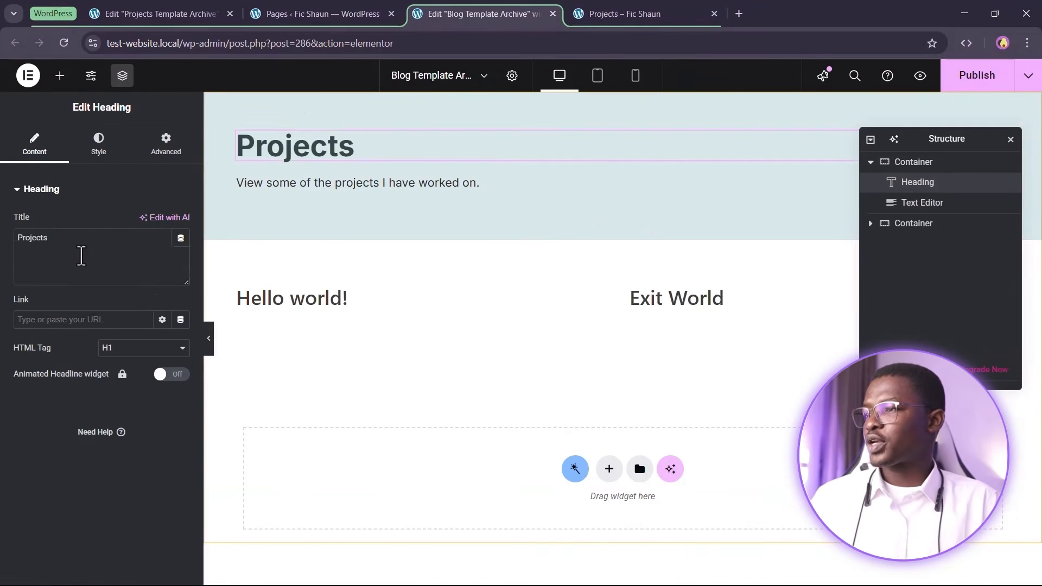
pyautogui.tripleClick(92, 254)
pyautogui.write('Blogs')
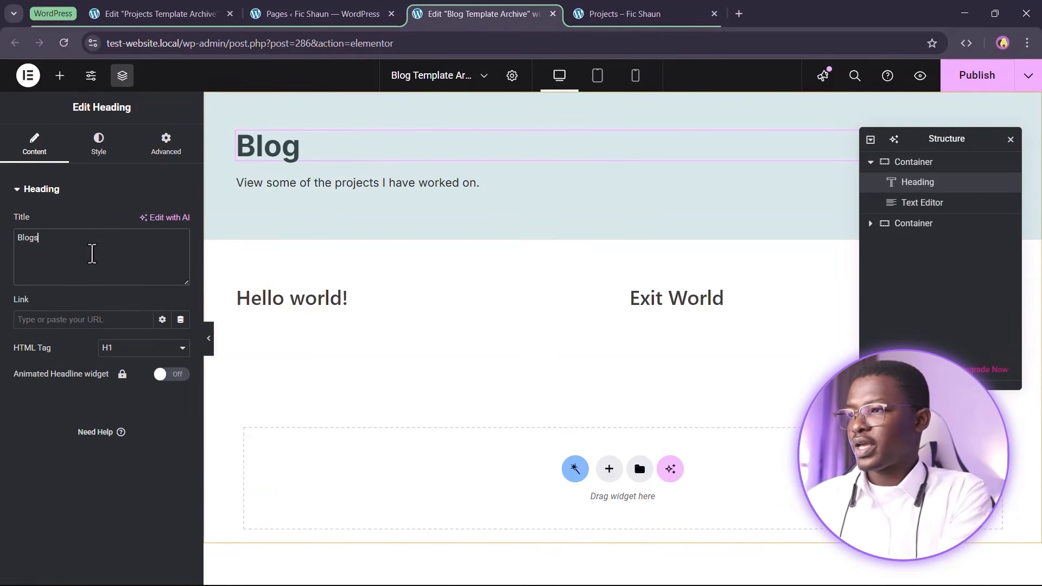
pyautogui.click(396, 191)
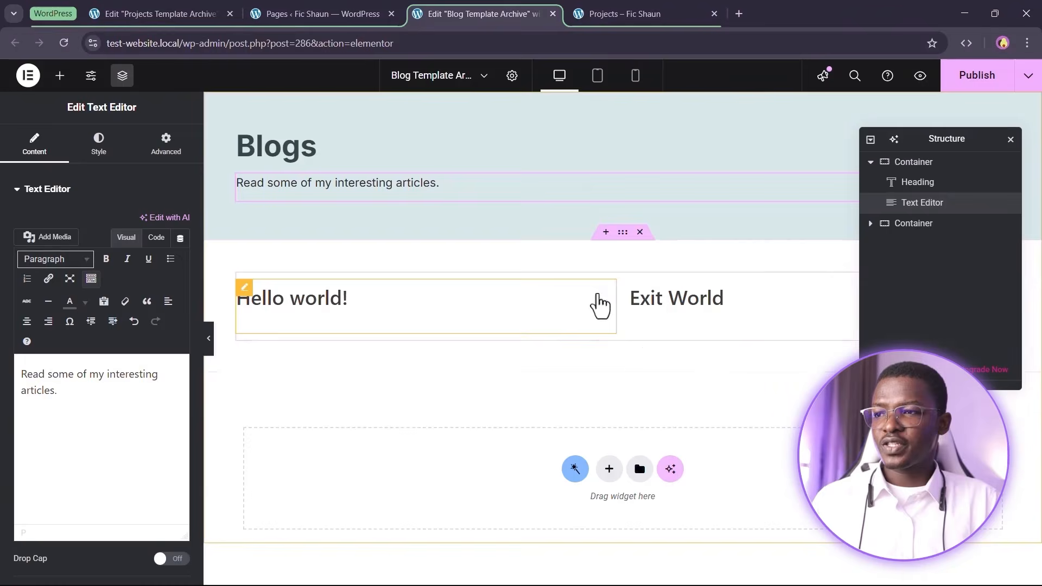
# Leave the grid's custom query unchanged and set its listing to Listing of Blogs
pyautogui.click(651, 337)
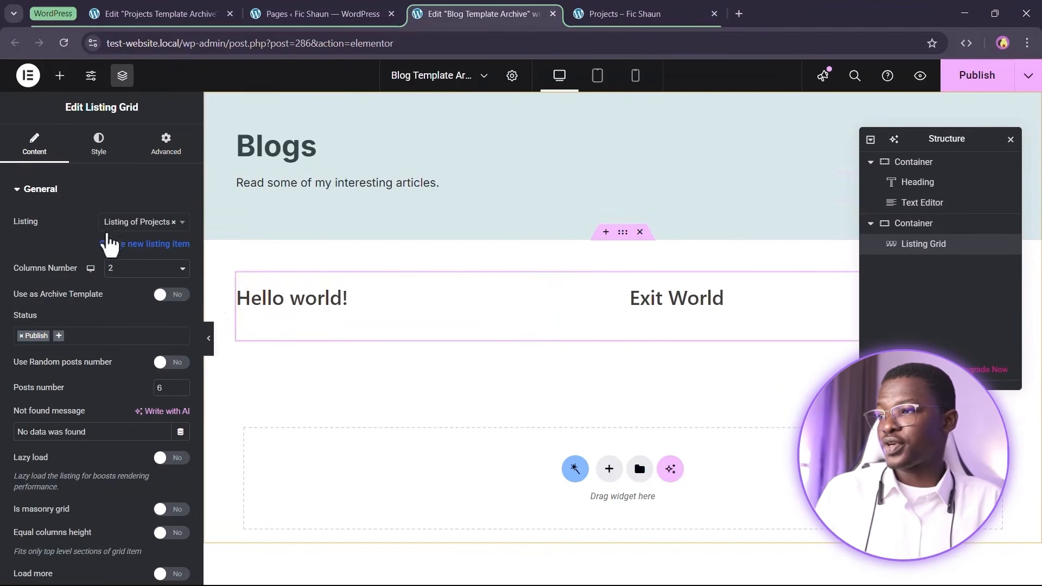
pyautogui.scroll(-5, 109, 240)
pyautogui.scroll(-3, 112, 374)
pyautogui.click(89, 293)
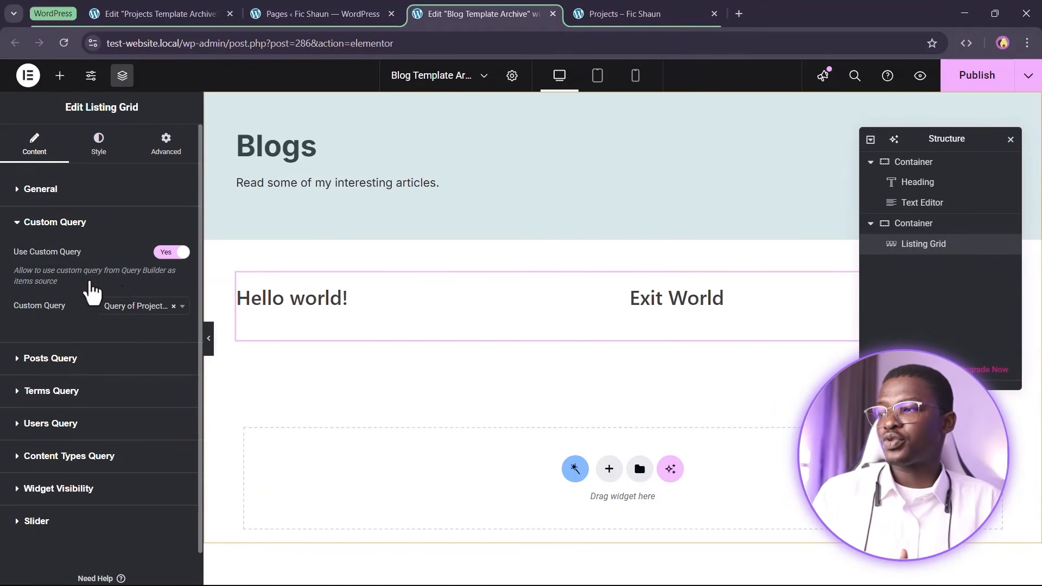
pyautogui.click(129, 307)
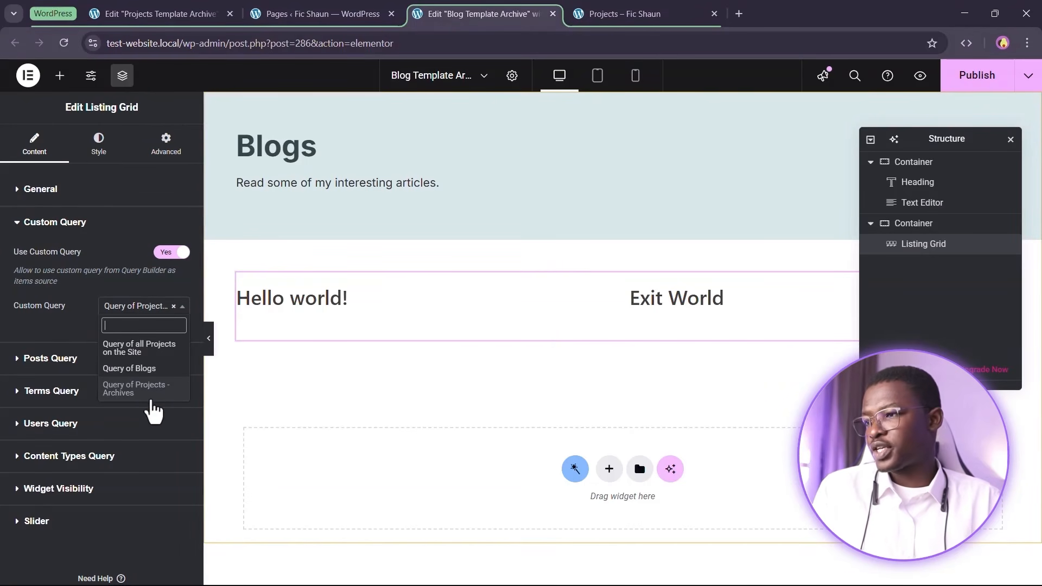
pyautogui.click(154, 413)
pyautogui.click(114, 306)
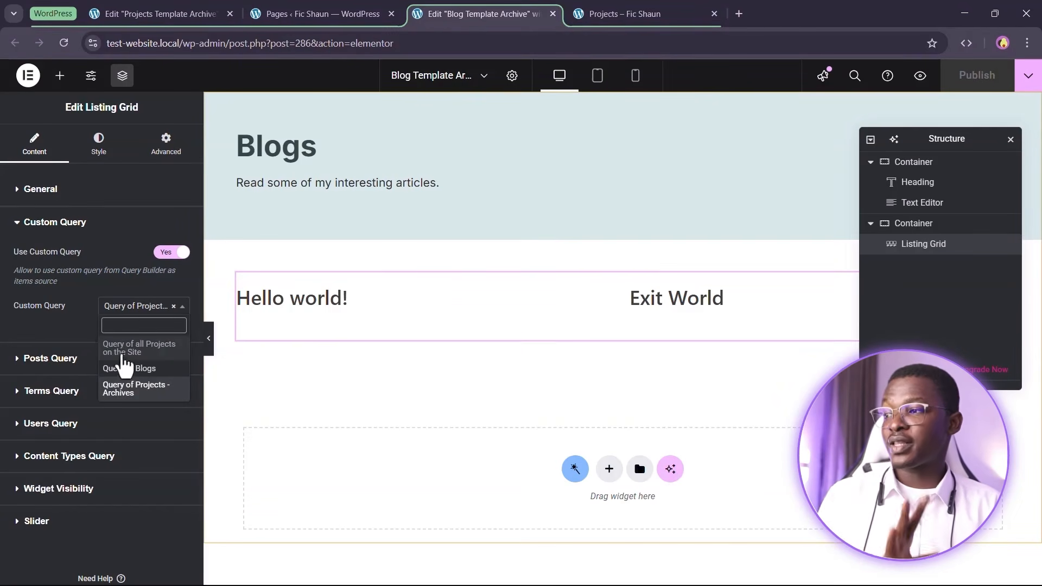
pyautogui.click(75, 321)
pyautogui.click(81, 196)
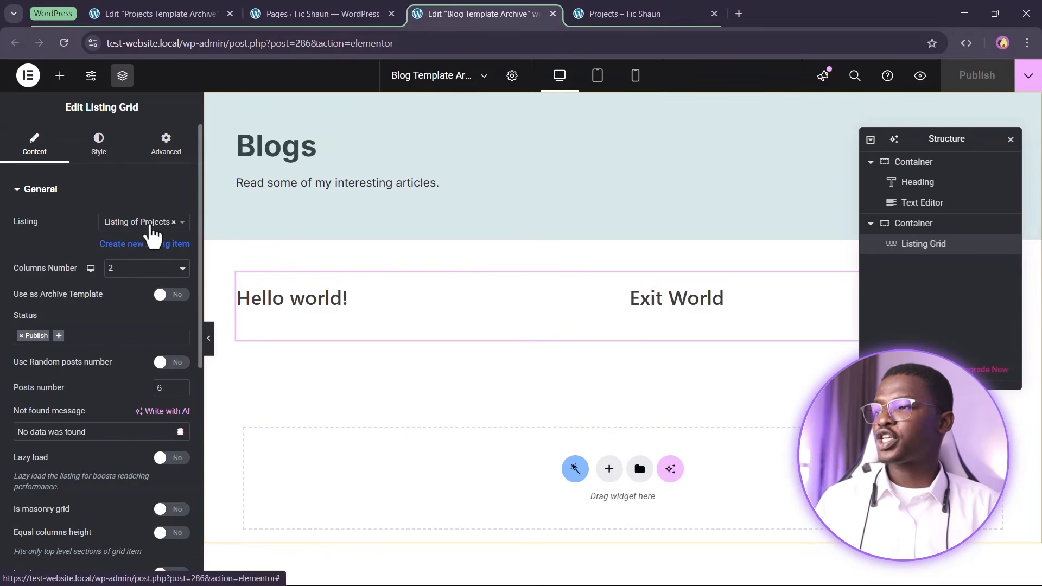
pyautogui.click(145, 222)
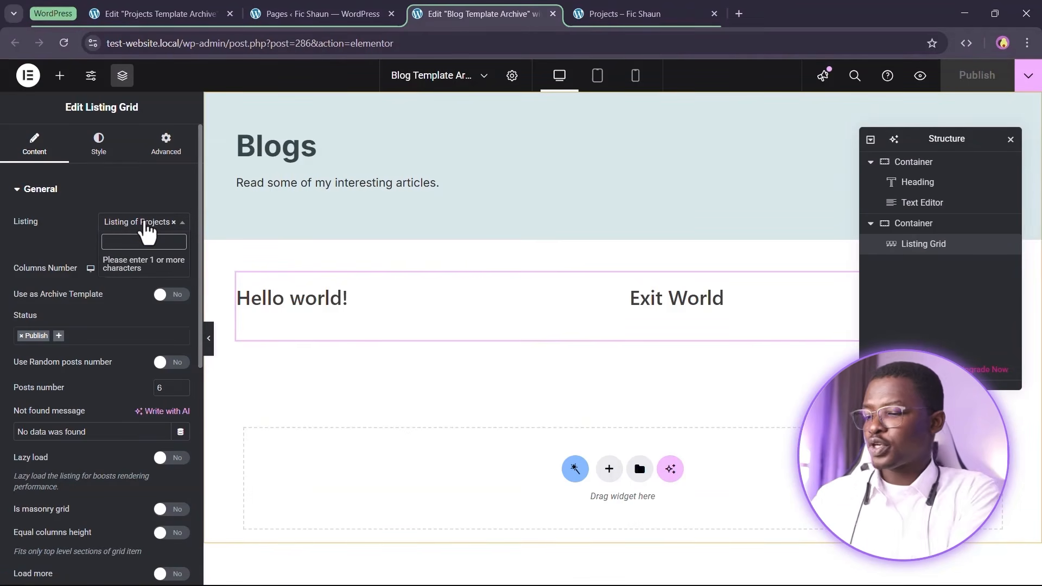
pyautogui.write('b')
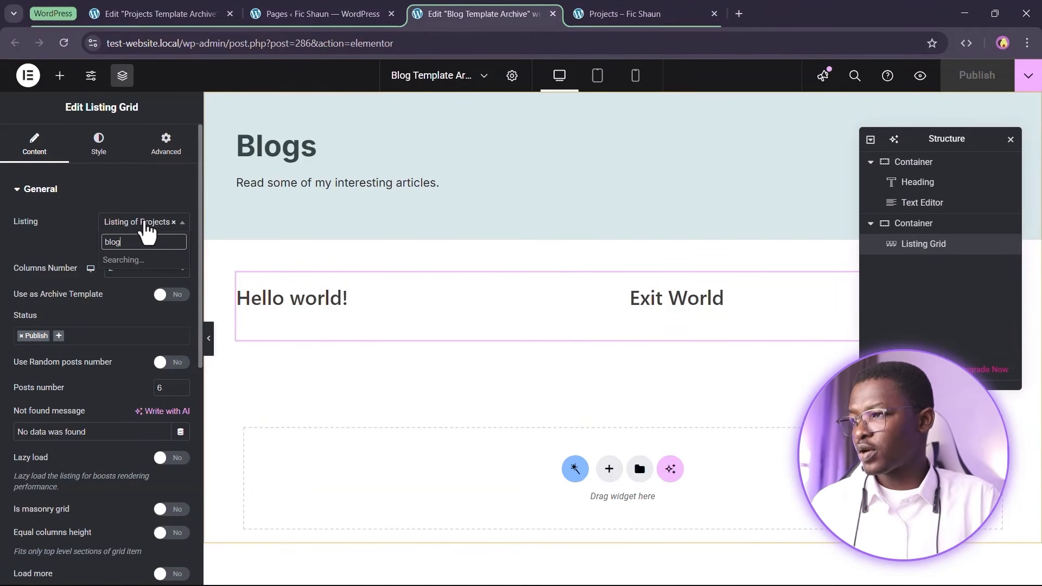
pyautogui.write('log')
pyautogui.click(133, 261)
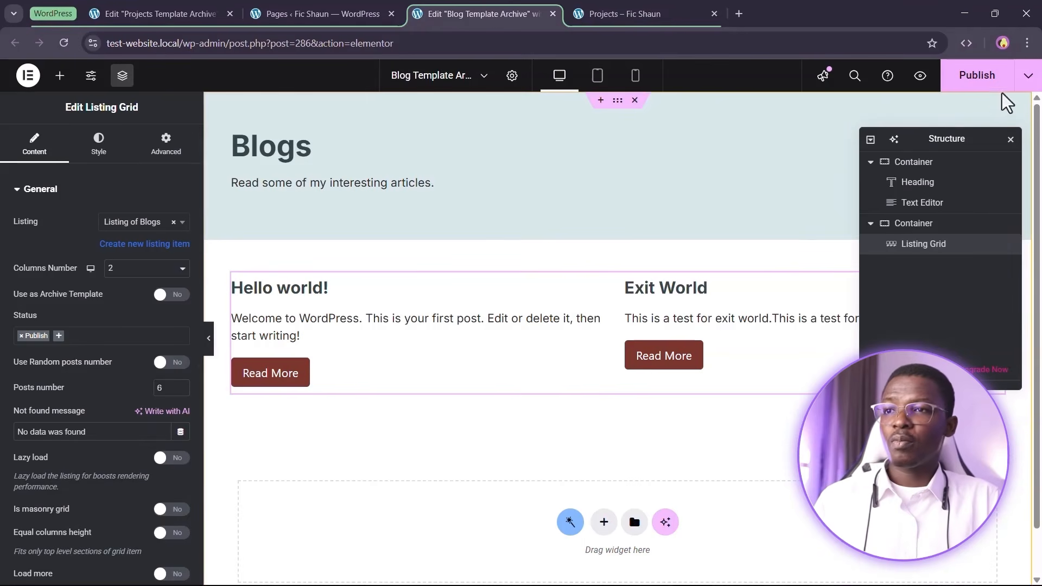
# Publish the blog template and load the site's blog/ page in the Projects tab
pyautogui.click(985, 85)
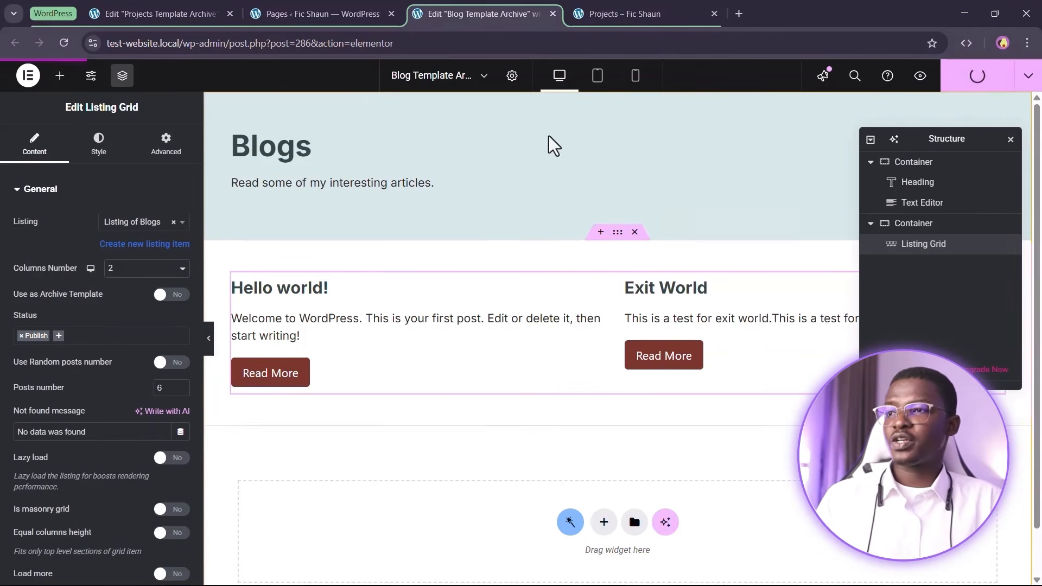
pyautogui.click(599, 9)
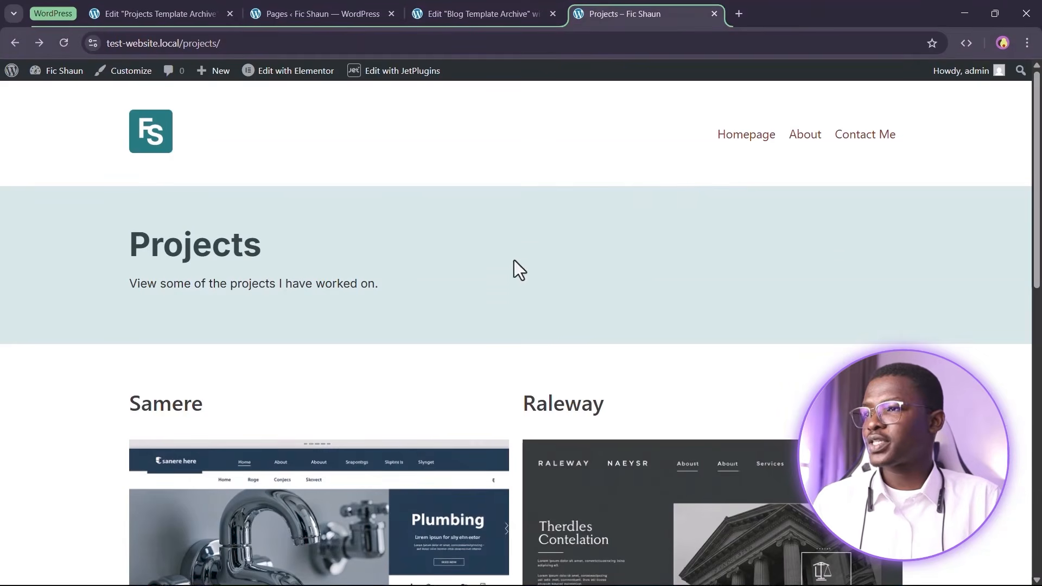
pyautogui.moveTo(220, 43); pyautogui.dragTo(187, 43)
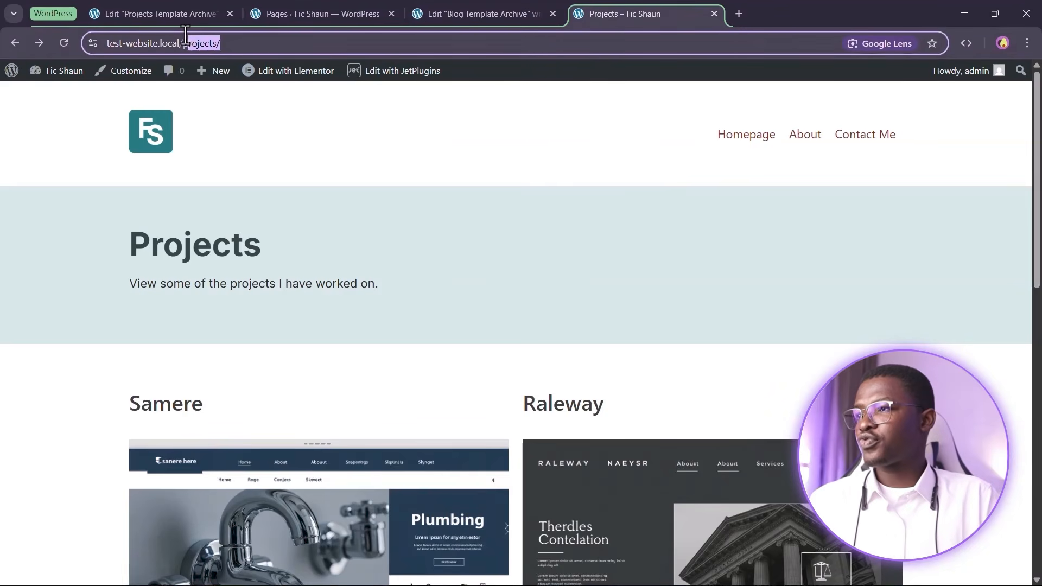
pyautogui.write('blog/')
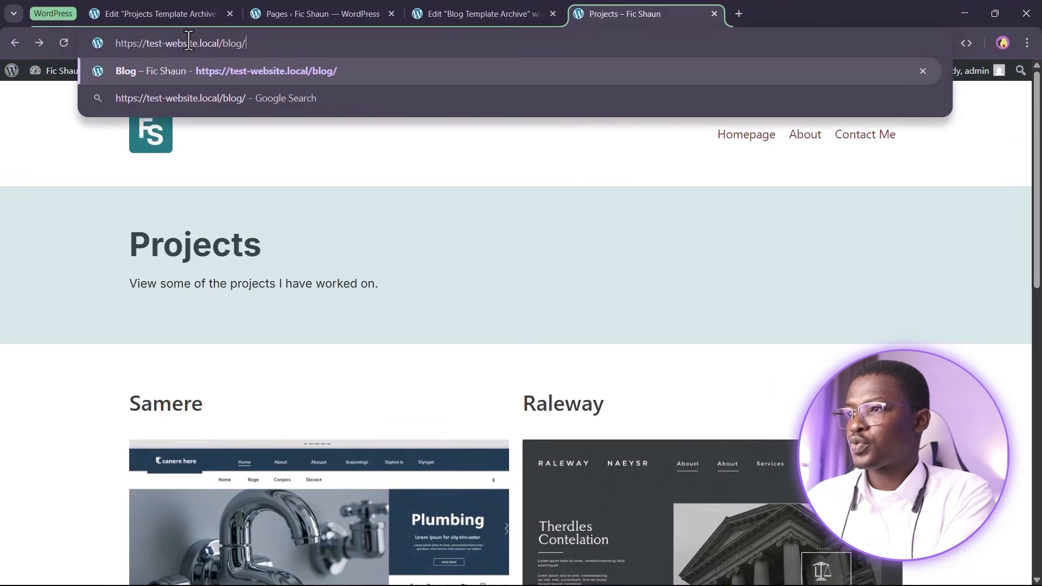
pyautogui.press('Return')
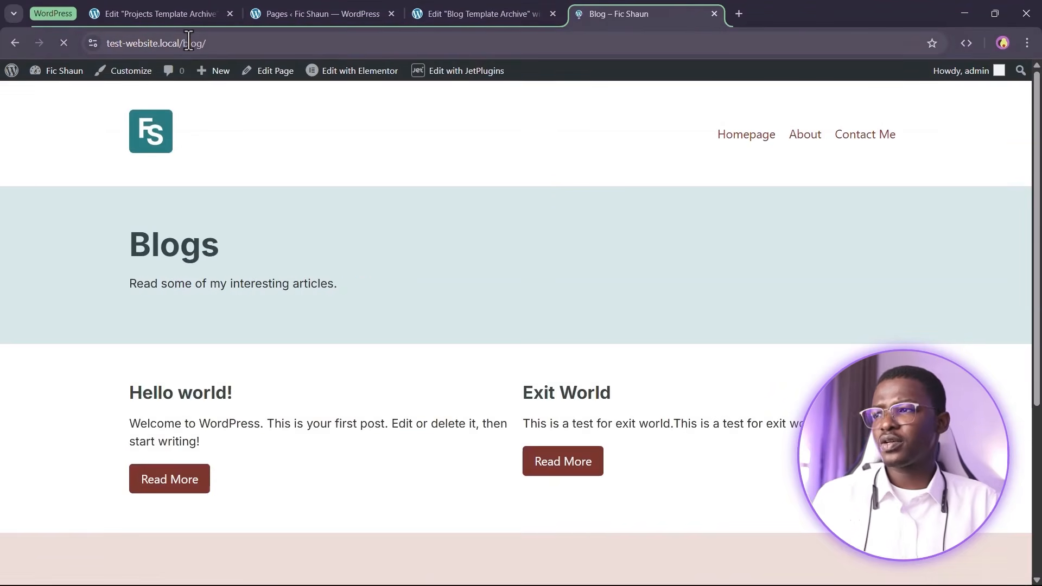
# Review the Blogs heading, intro text and listed posts on the live page
pyautogui.moveTo(119, 238); pyautogui.dragTo(239, 252)
pyautogui.click(392, 334)
pyautogui.moveTo(105, 285); pyautogui.dragTo(491, 268)
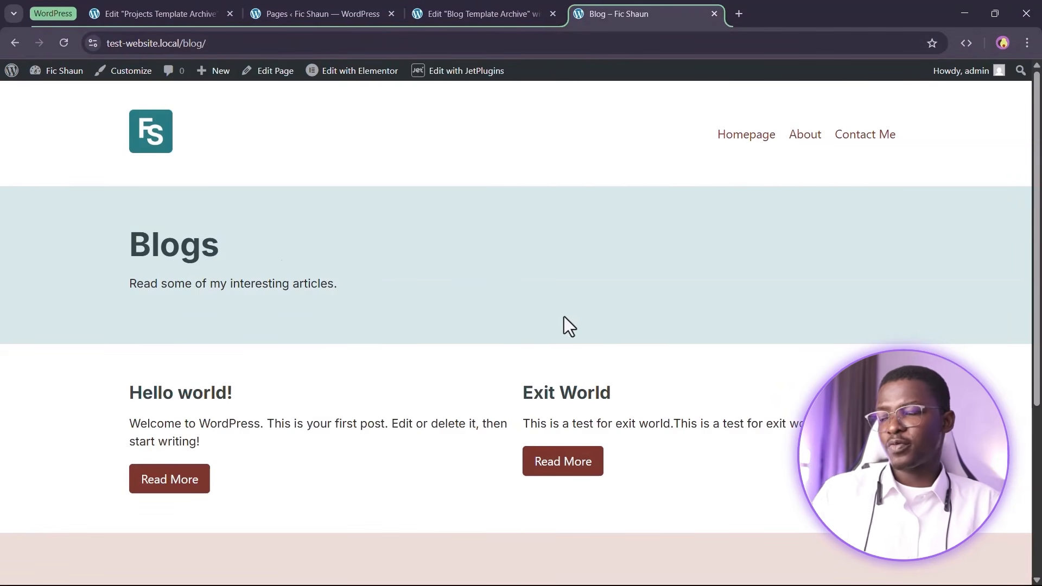
pyautogui.scroll(-1, 440, 426)
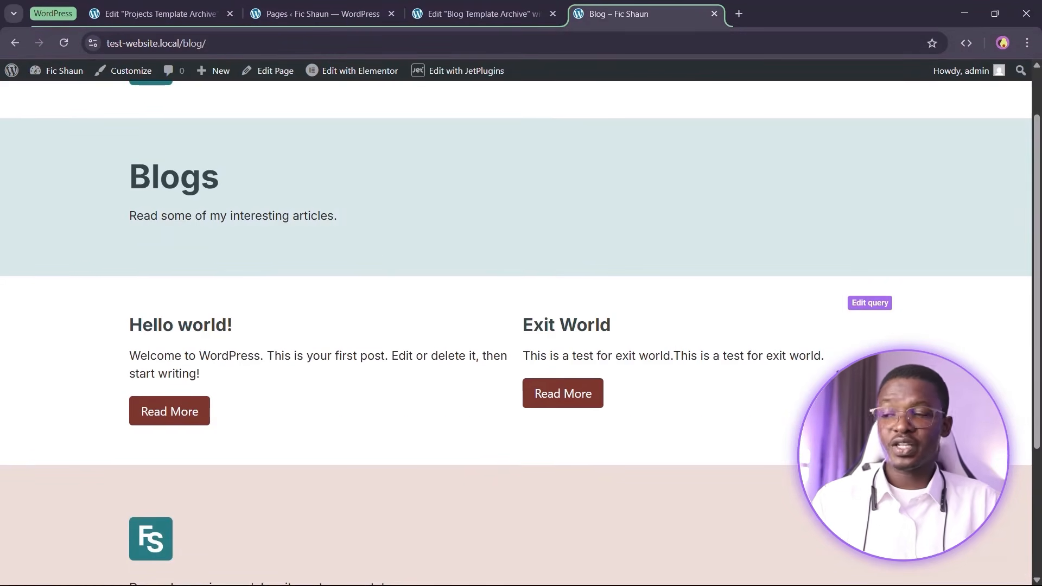
pyautogui.scroll(1, 516, 326)
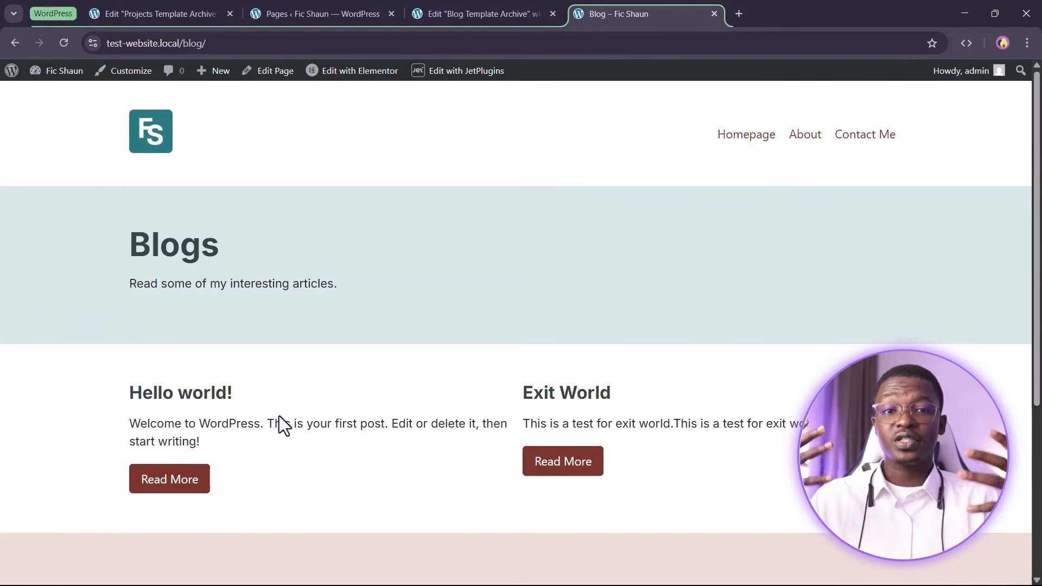
# In JetEngine Query Builder, rename Query of Projects - Archives to 'Query of Post Types - Archives' and update it
pyautogui.click(116, 10)
pyautogui.click(315, 14)
pyautogui.scroll(-1, 43, 418)
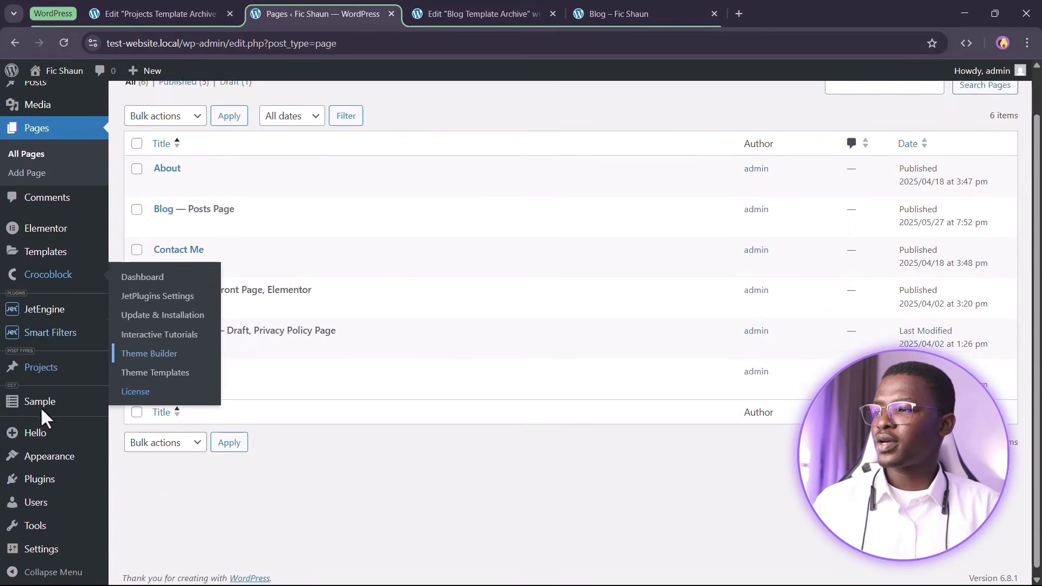
pyautogui.click(147, 439)
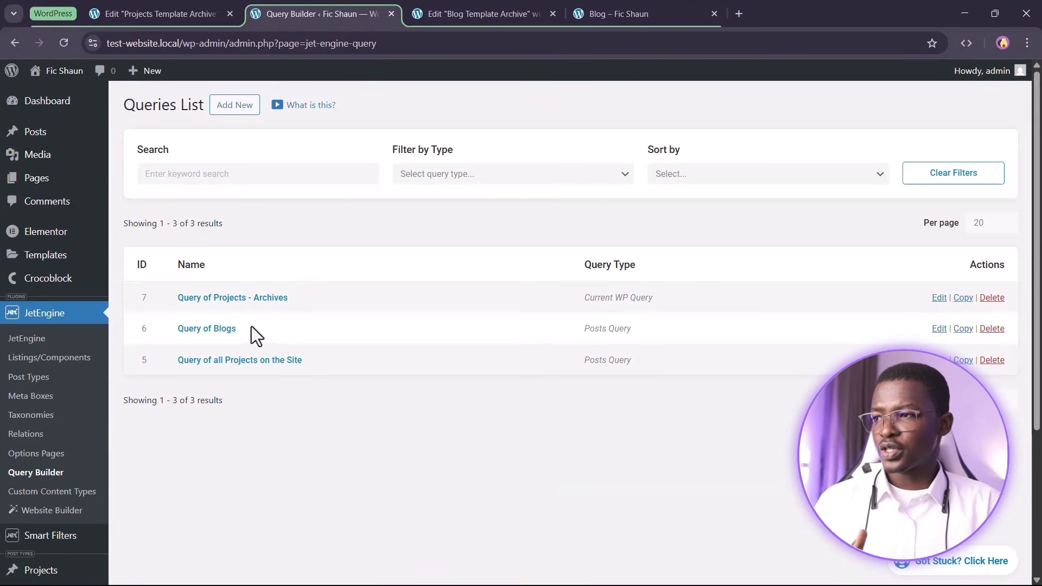
pyautogui.click(249, 298)
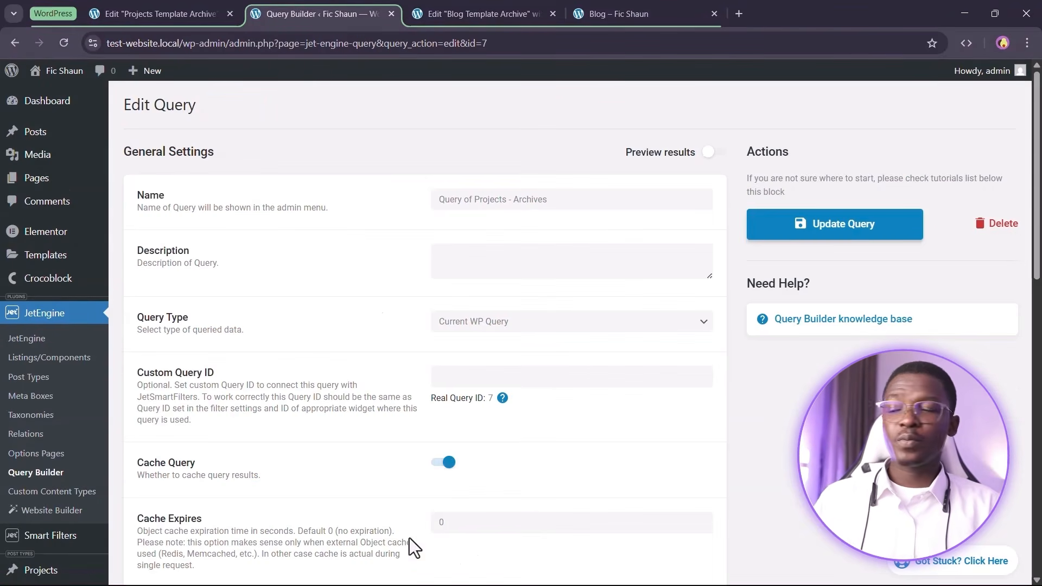
pyautogui.click(543, 200)
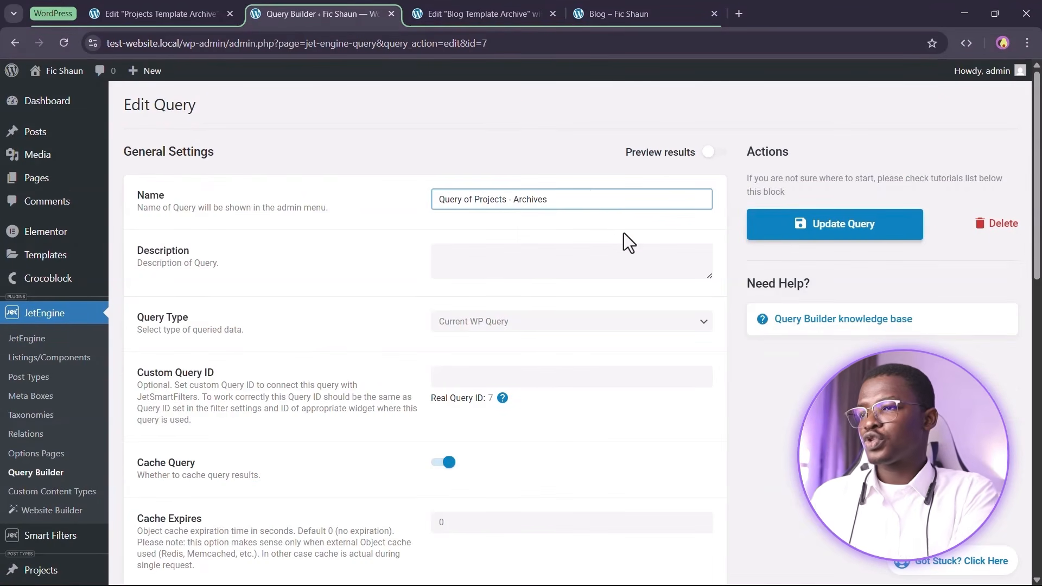
pyautogui.press('Left')
pyautogui.press('Left')
pyautogui.press('Left')
pyautogui.hotkey('ctrl', 'shift', 'Left')
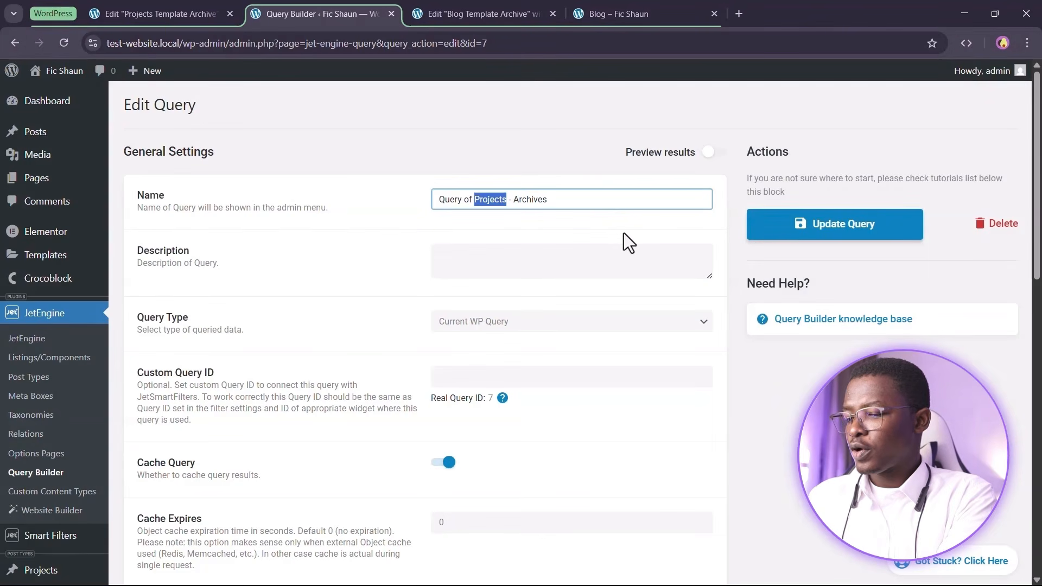
pyautogui.write('Post Types')
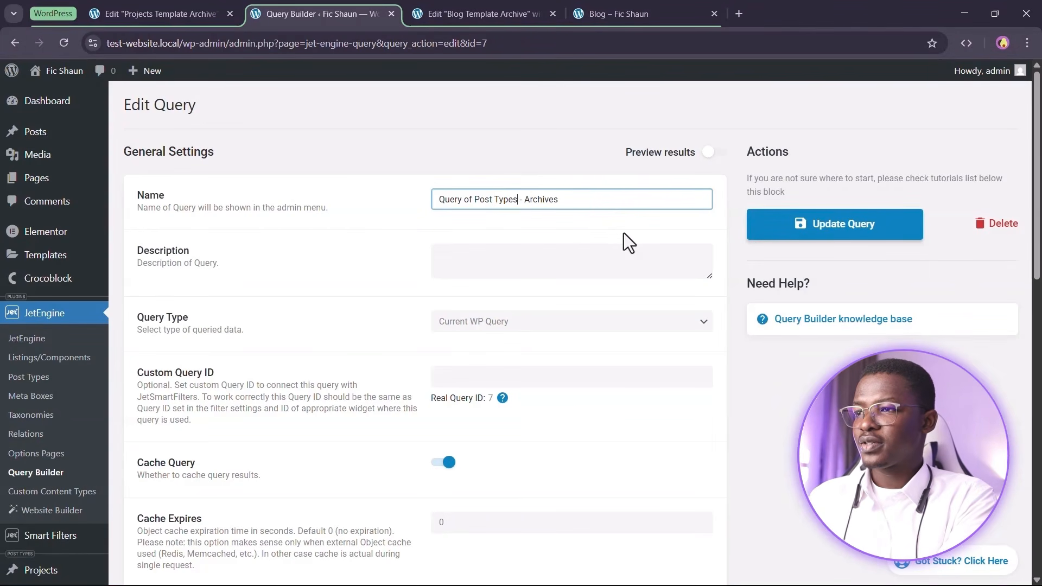
pyautogui.click(881, 234)
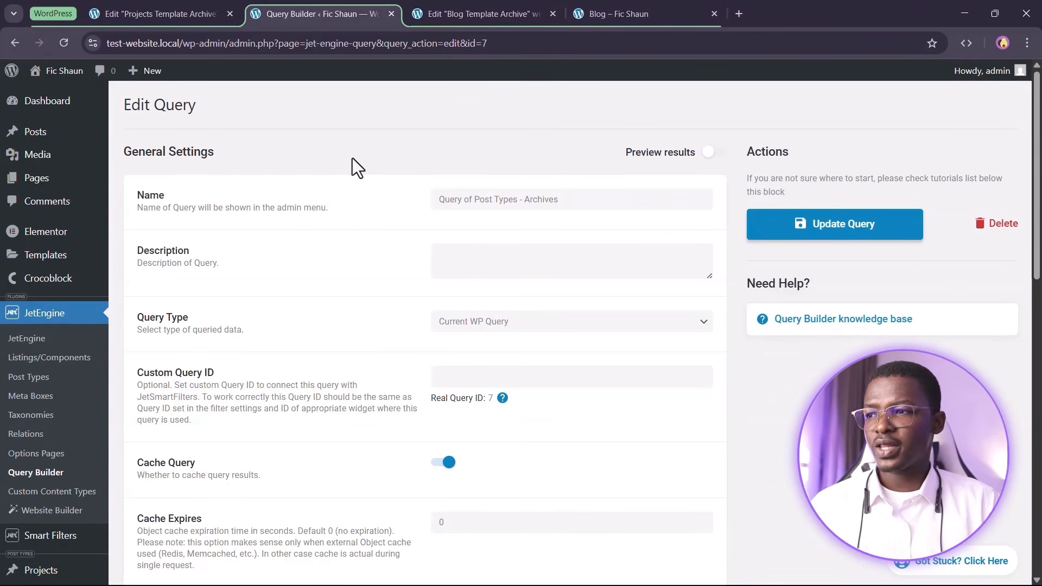
pyautogui.click(618, 10)
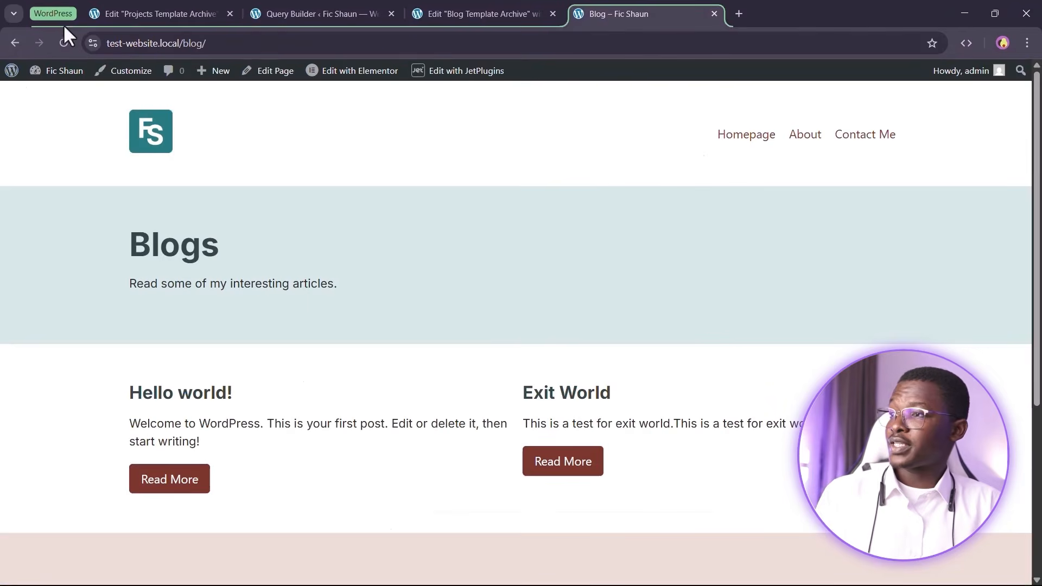
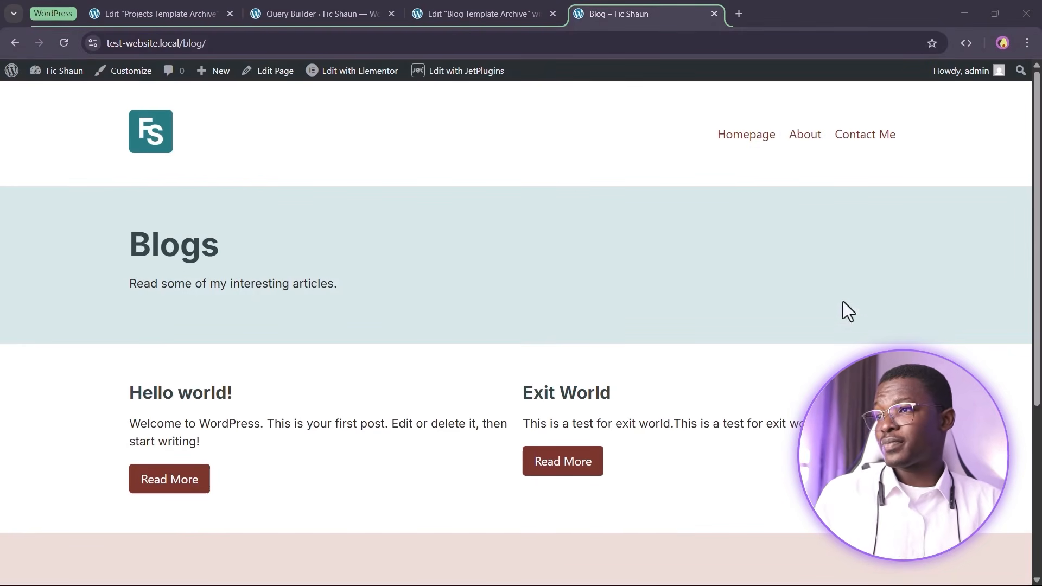
# Change the address from blog/ to projects/ and load the Projects archive page
pyautogui.click(279, 43)
pyautogui.press('BackSpace')
pyautogui.press('BackSpace')
pyautogui.press('BackSpace')
pyautogui.press('BackSpace')
pyautogui.press('BackSpace')
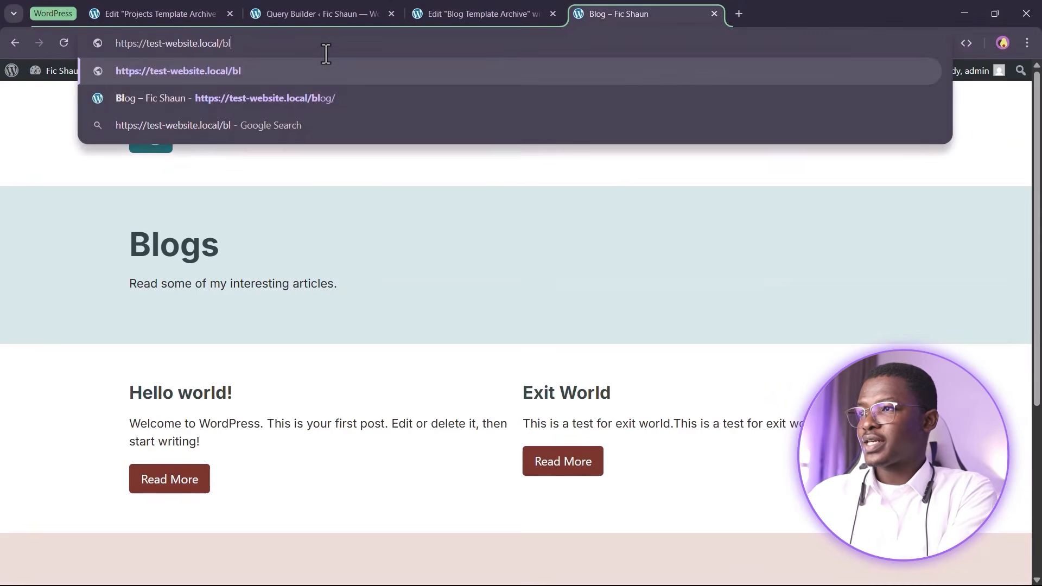
pyautogui.write('pro')
pyautogui.press('Return')
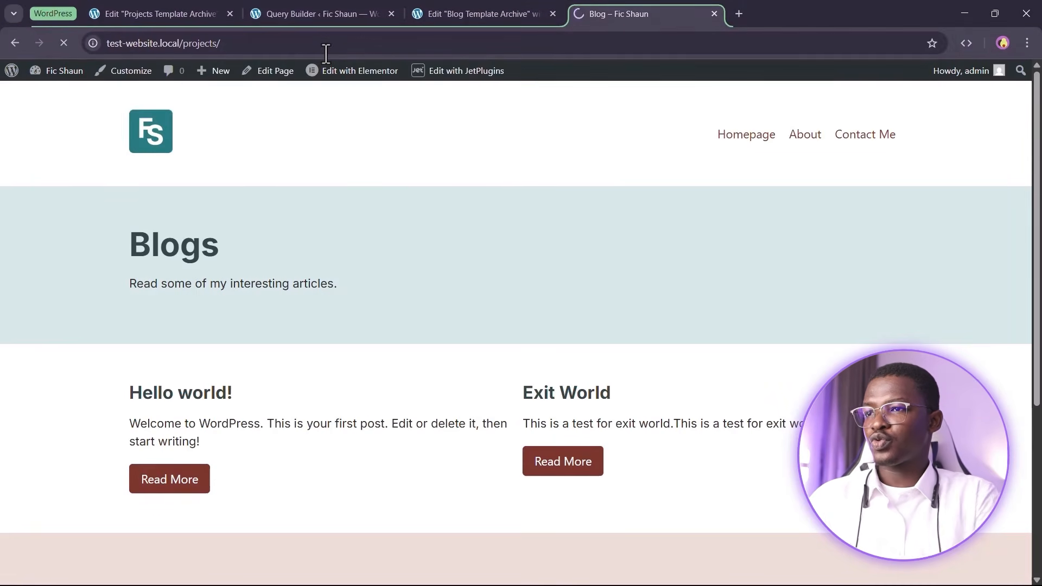
# Scroll through the archive's listed projects: Samere, Raleway, Namer and Monter
pyautogui.scroll(-10, 537, 233)
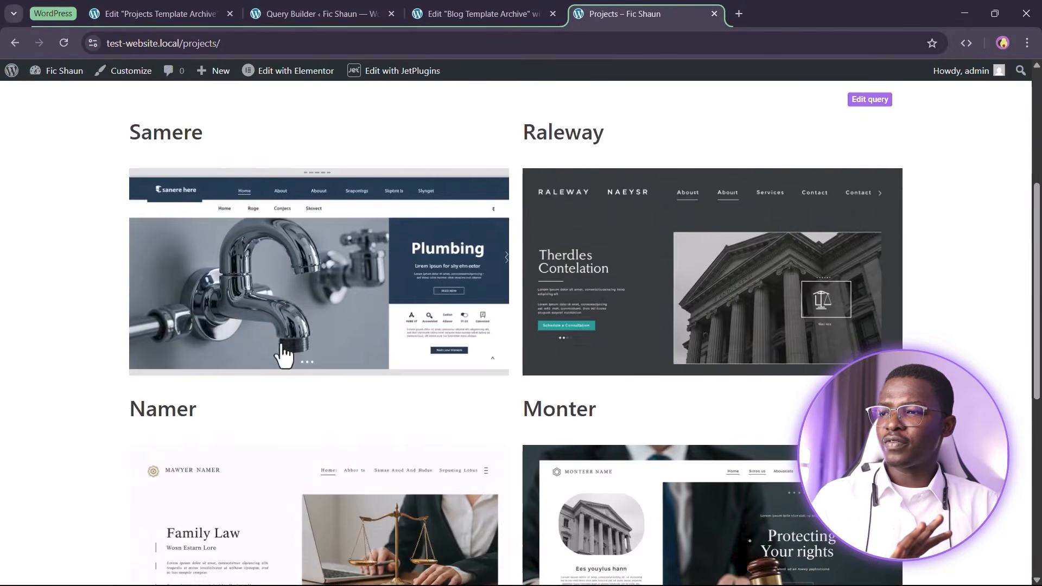
pyautogui.scroll(9, 705, 369)
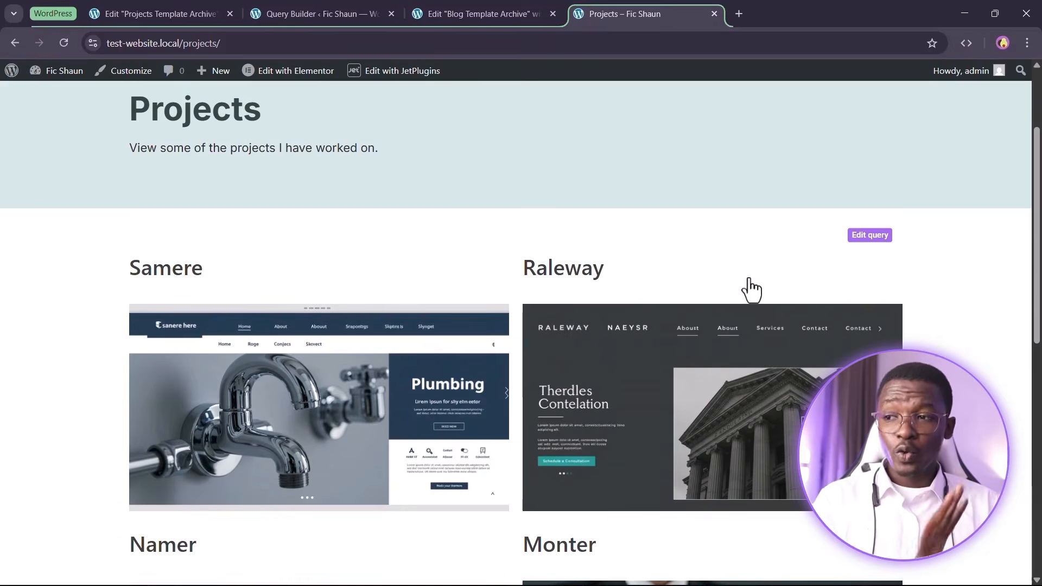
pyautogui.scroll(-6, 749, 288)
pyautogui.scroll(8, 704, 255)
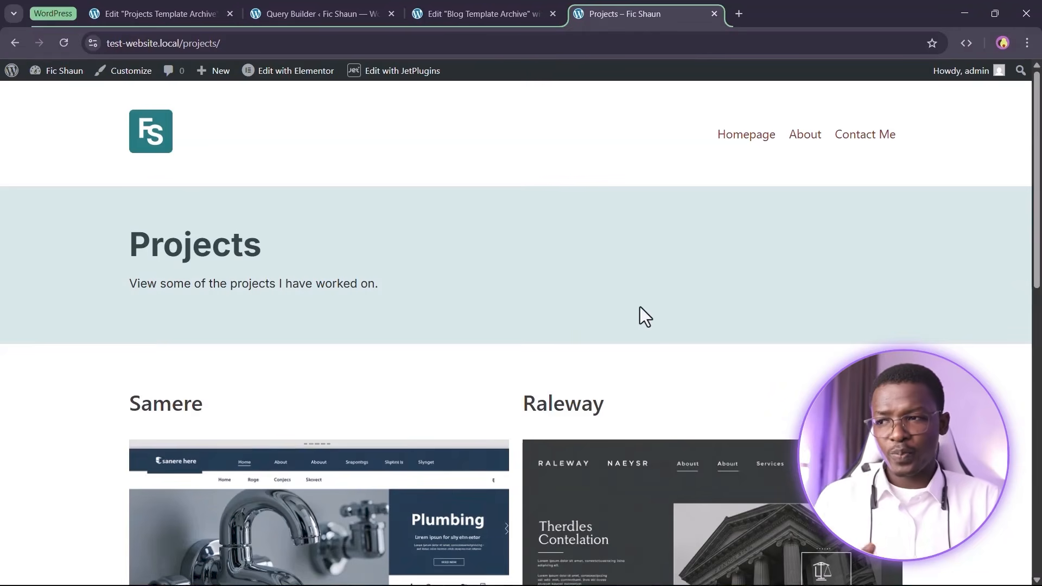
pyautogui.scroll(-6, 640, 306)
pyautogui.scroll(5, 693, 265)
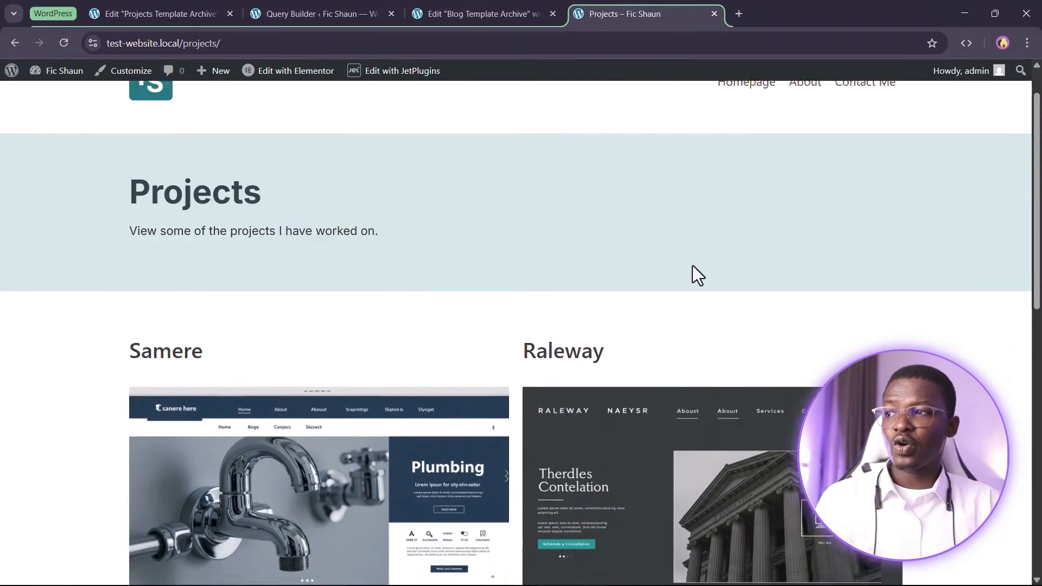
pyautogui.scroll(1, 693, 266)
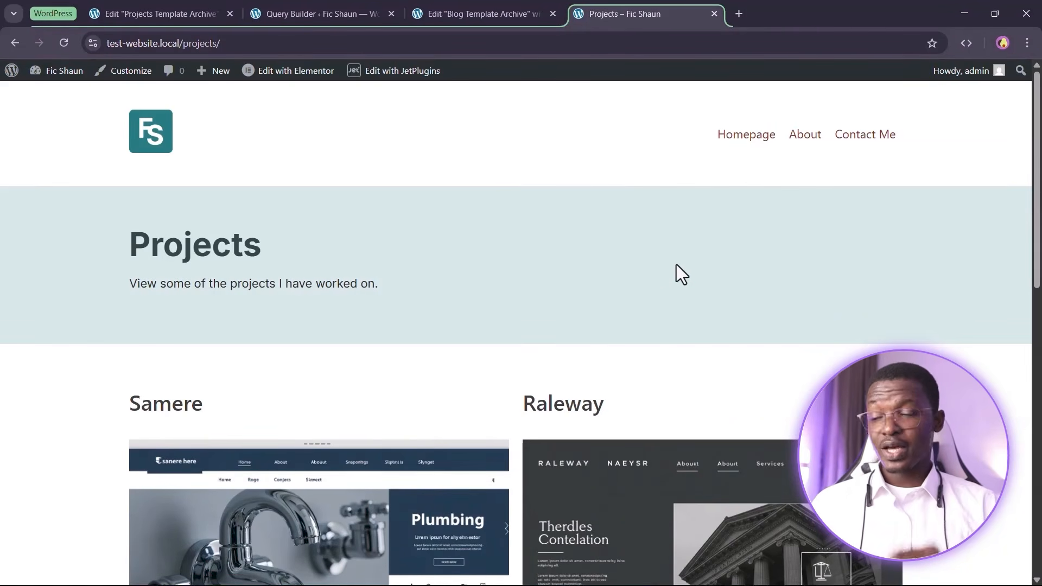
pyautogui.scroll(-1, 665, 304)
pyautogui.scroll(1, 661, 316)
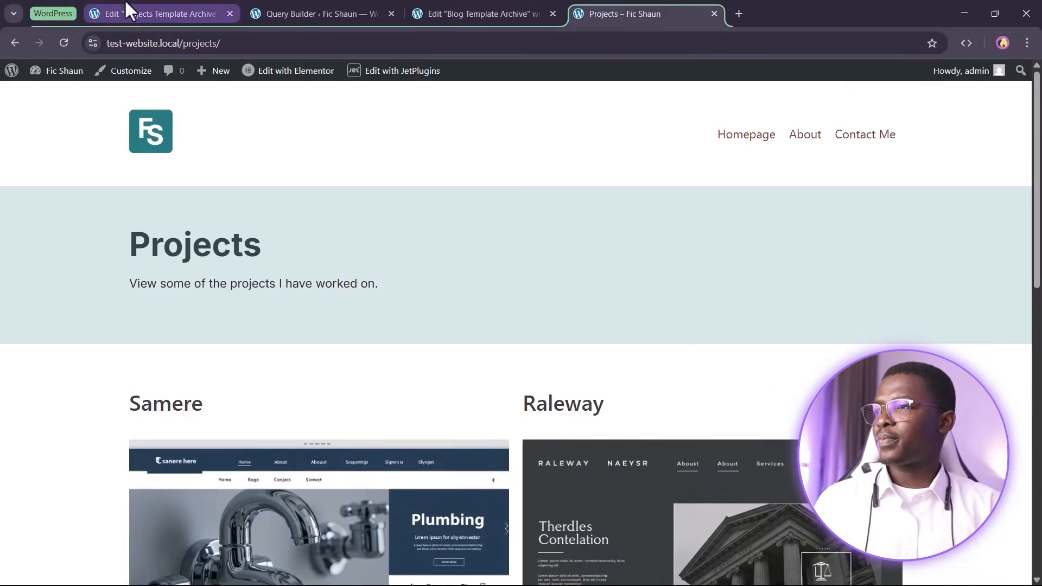
# Check the four-item All Projects list in the admin and start a new Project
pyautogui.click(126, 2)
pyautogui.click(266, 12)
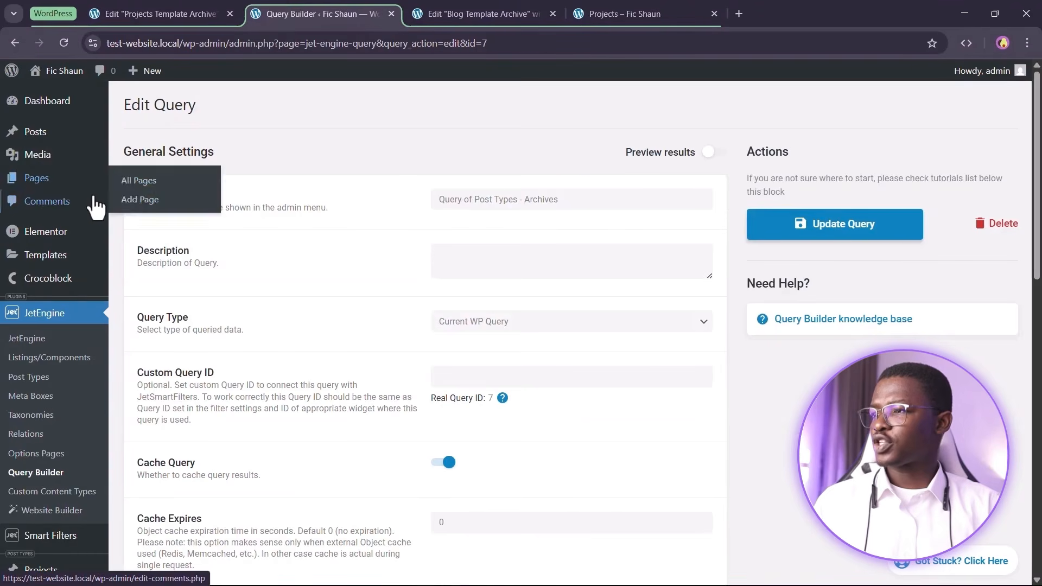
pyautogui.scroll(-3, 51, 414)
pyautogui.moveTo(88, 367)
pyautogui.click(154, 378)
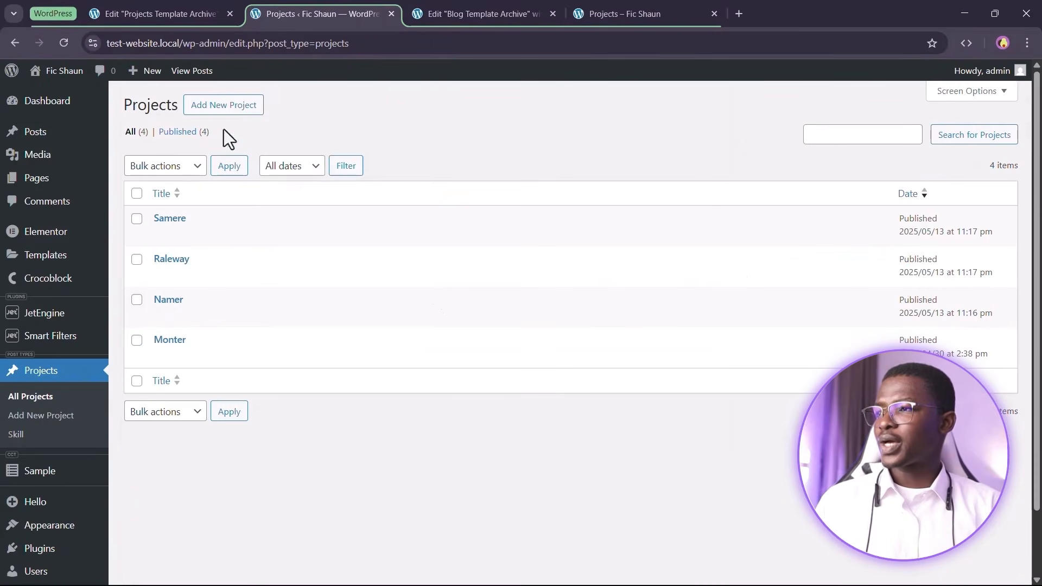
pyautogui.click(226, 108)
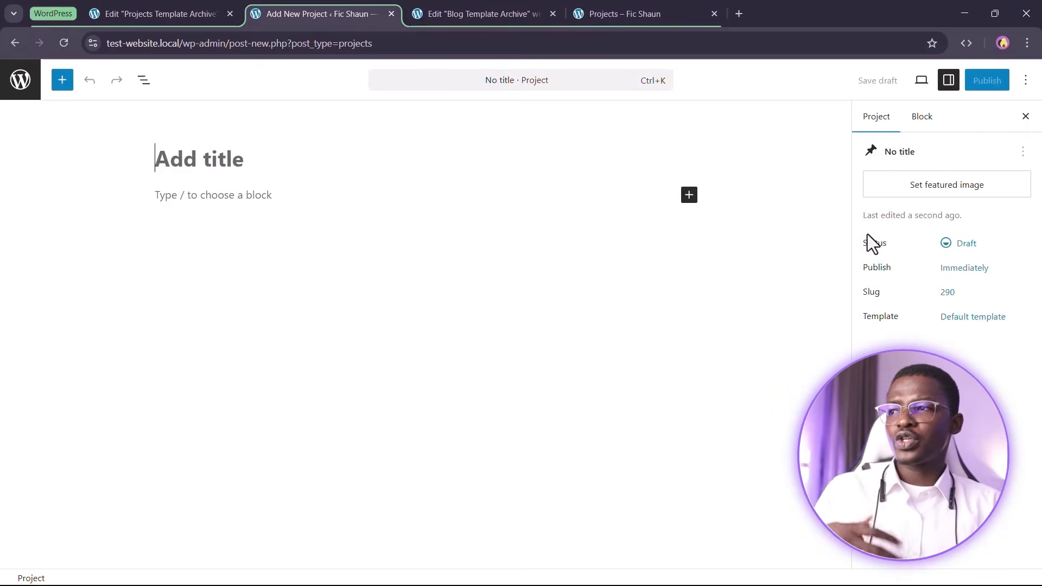
# Set the Design-1 house-photos image as the project's featured image
pyautogui.click(929, 191)
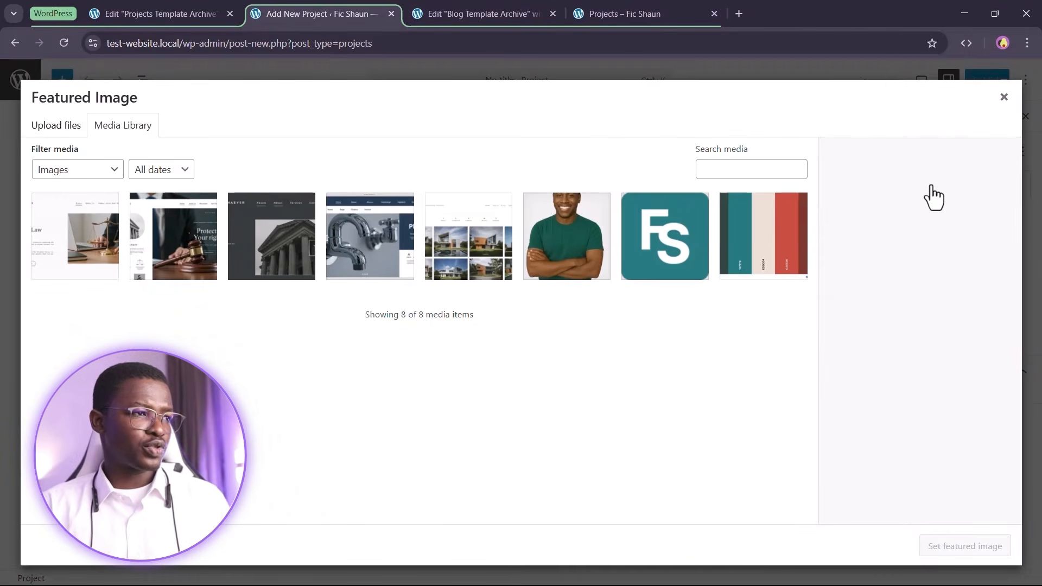
pyautogui.click(463, 257)
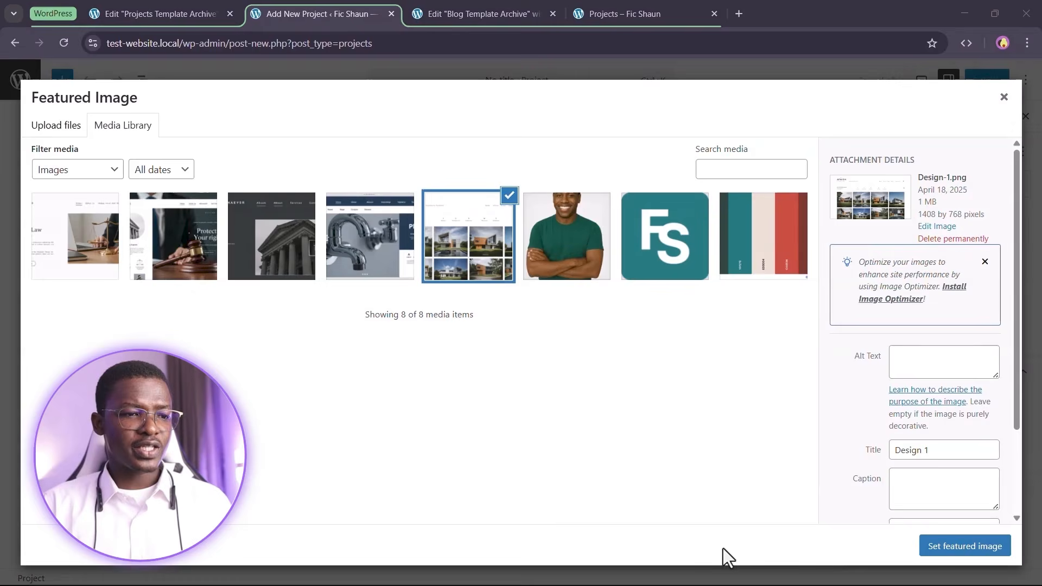
pyautogui.click(964, 546)
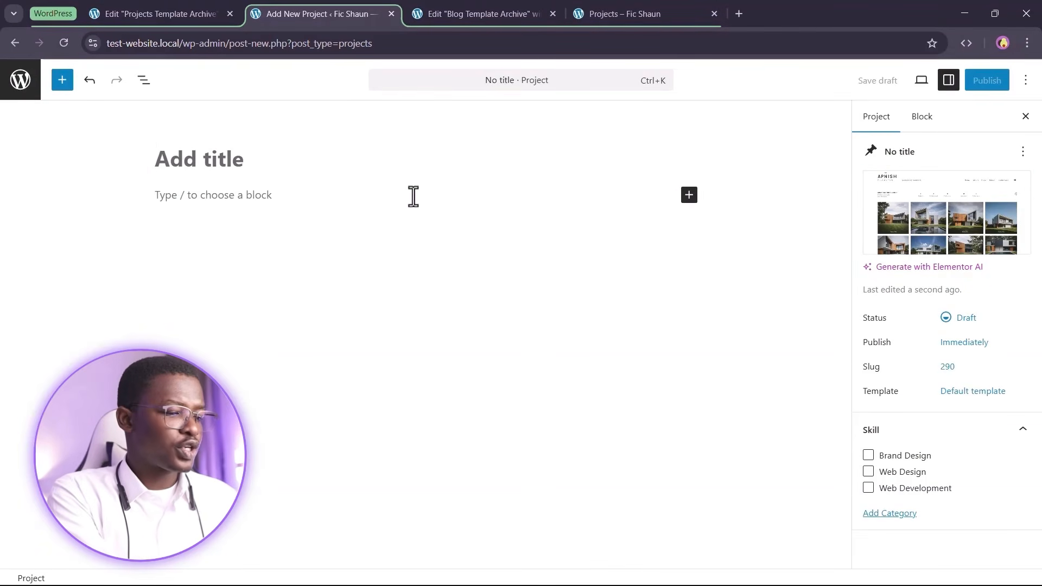
# Title the project 'Apnish', publish it, and return to the Projects page
pyautogui.write('Apnish')
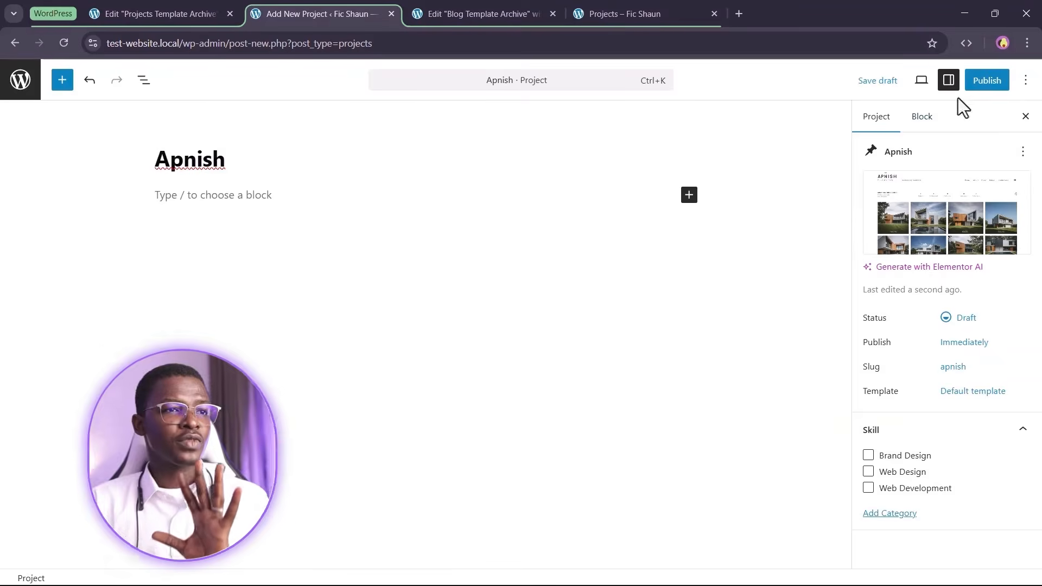
pyautogui.click(980, 81)
pyautogui.click(988, 80)
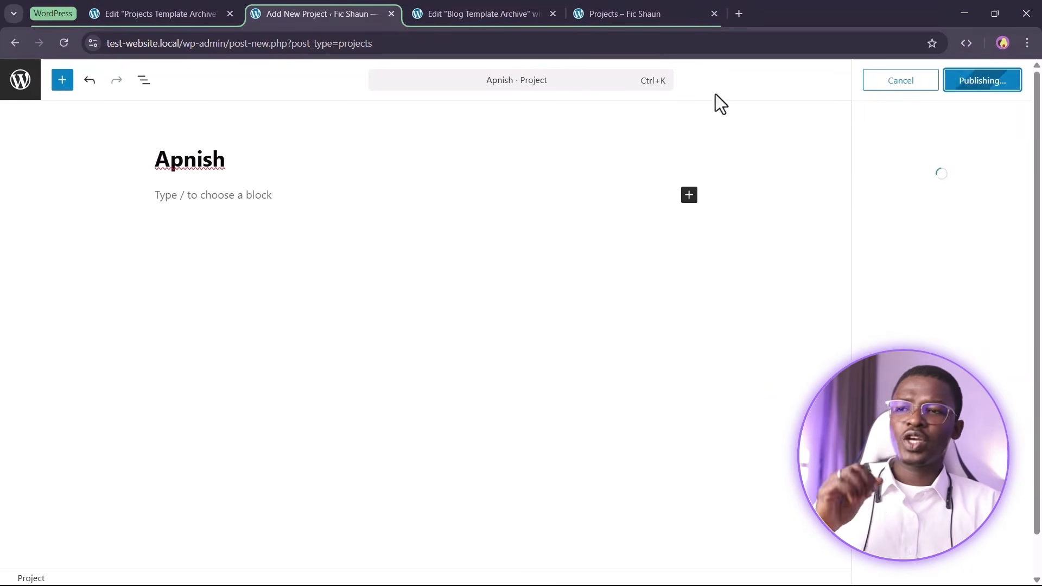
pyautogui.click(652, 15)
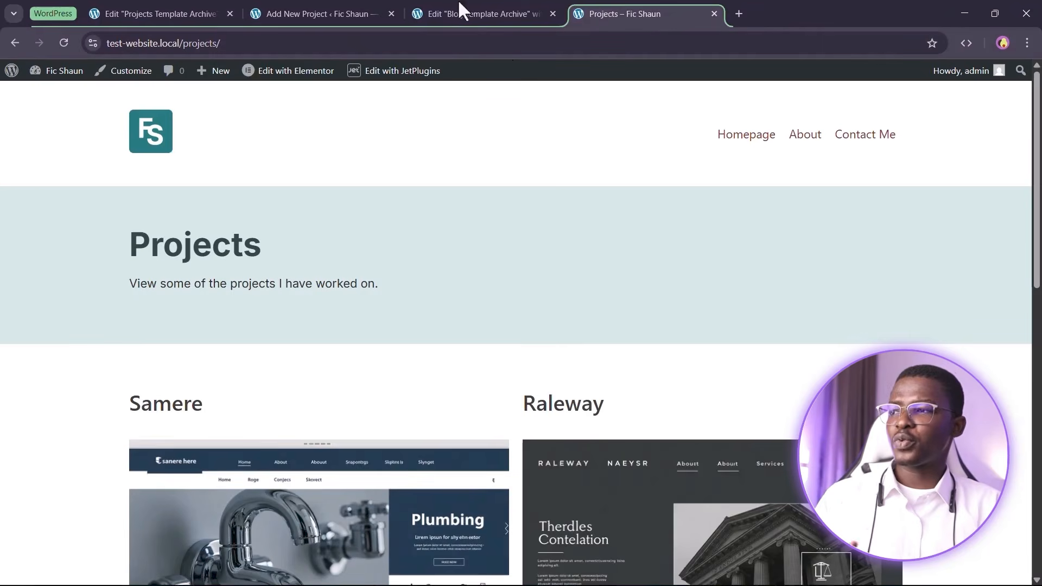
# Reload the live Projects page and confirm Apnish now heads the archive
pyautogui.scroll(-11, 783, 409)
pyautogui.scroll(8, 884, 319)
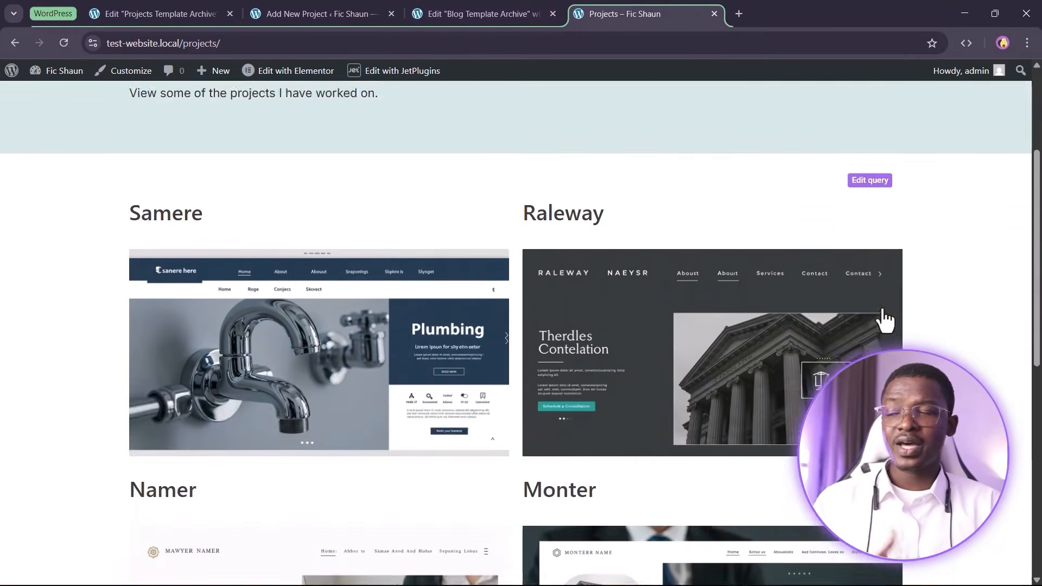
pyautogui.scroll(4, 884, 319)
pyautogui.click(63, 43)
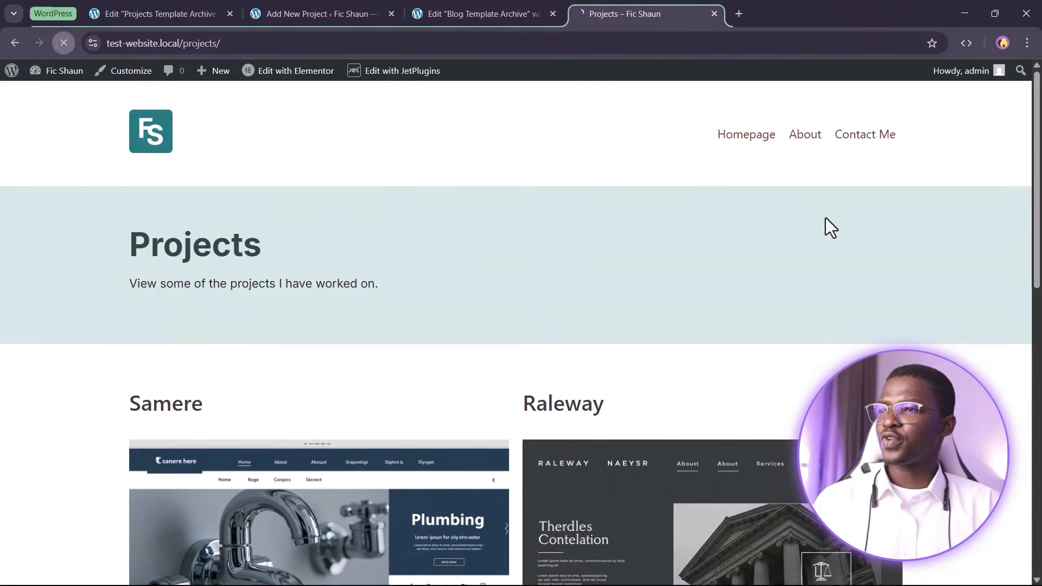
pyautogui.scroll(-12, 821, 298)
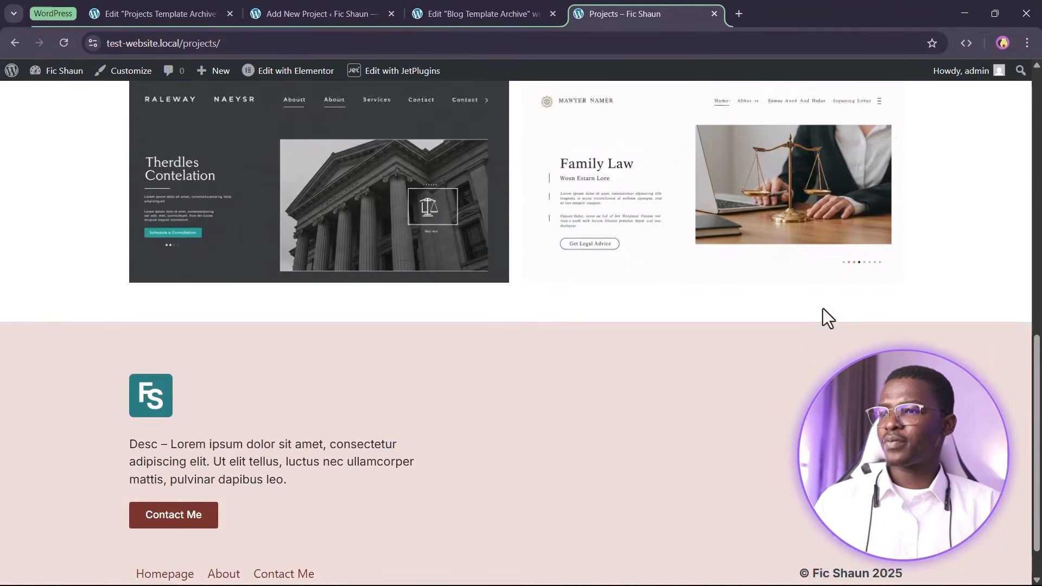
pyautogui.scroll(11, 821, 316)
pyautogui.scroll(-10, 298, 275)
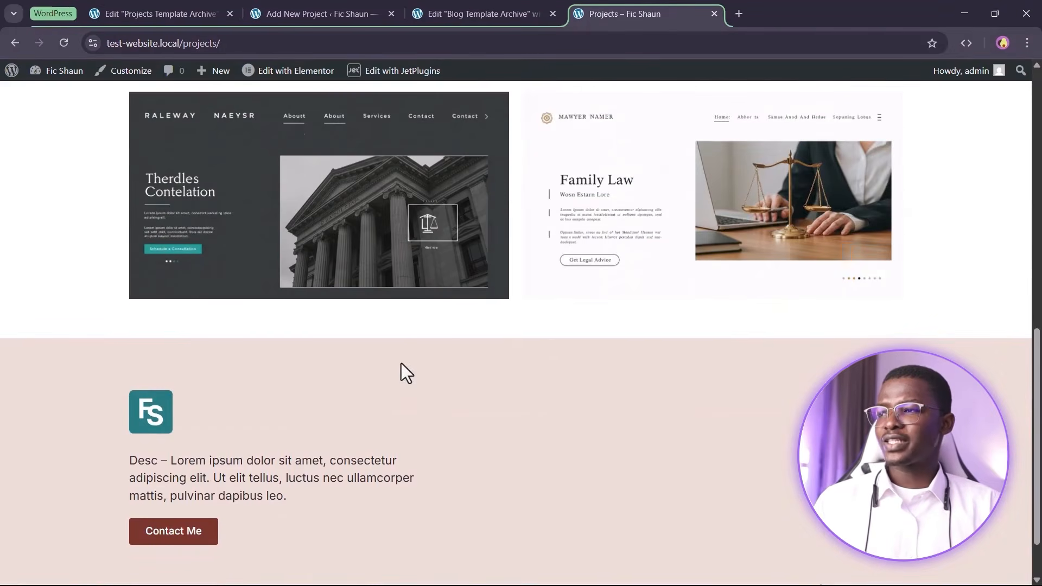
pyautogui.scroll(12, 386, 372)
pyautogui.scroll(-8, 261, 214)
pyautogui.scroll(8, 738, 166)
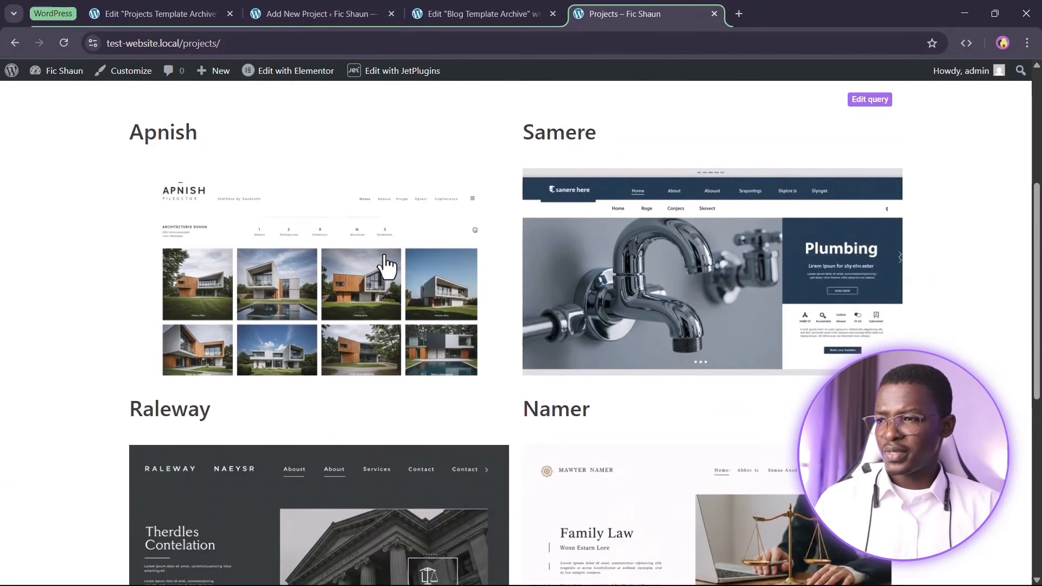
pyautogui.scroll(-2, 727, 304)
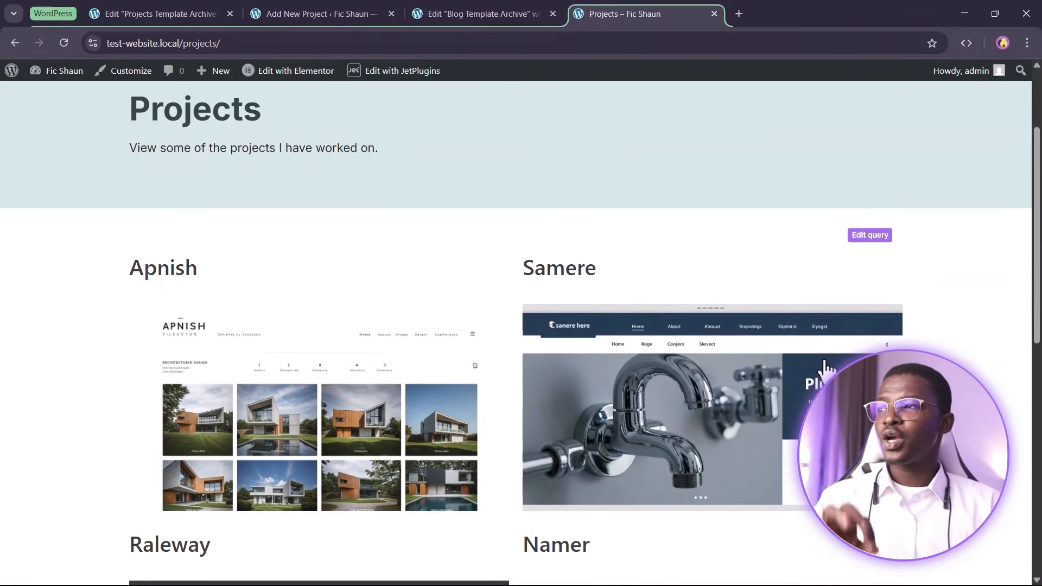
pyautogui.scroll(-4, 735, 325)
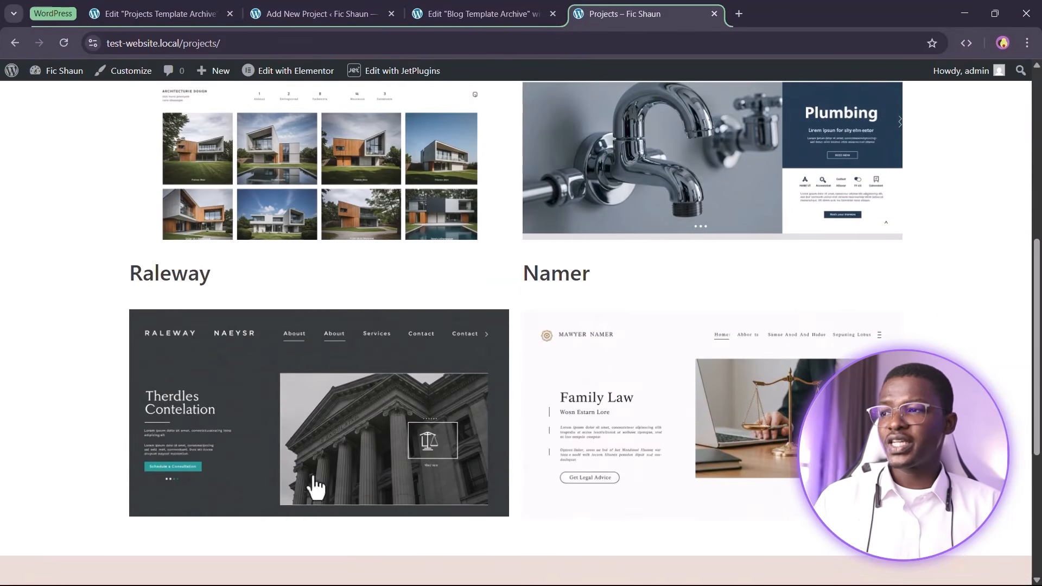
pyautogui.scroll(3, 526, 275)
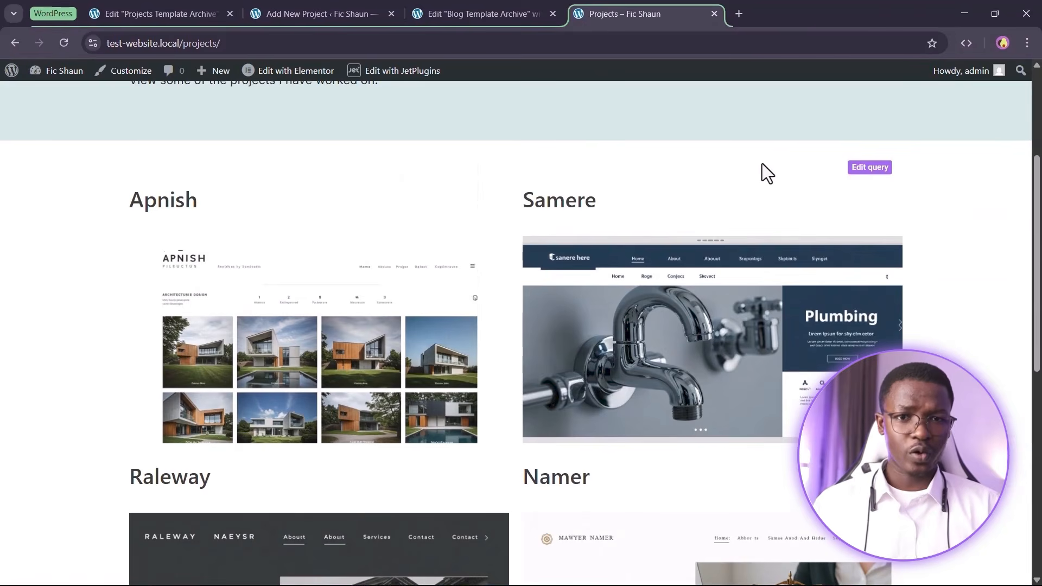
pyautogui.scroll(-4, 756, 198)
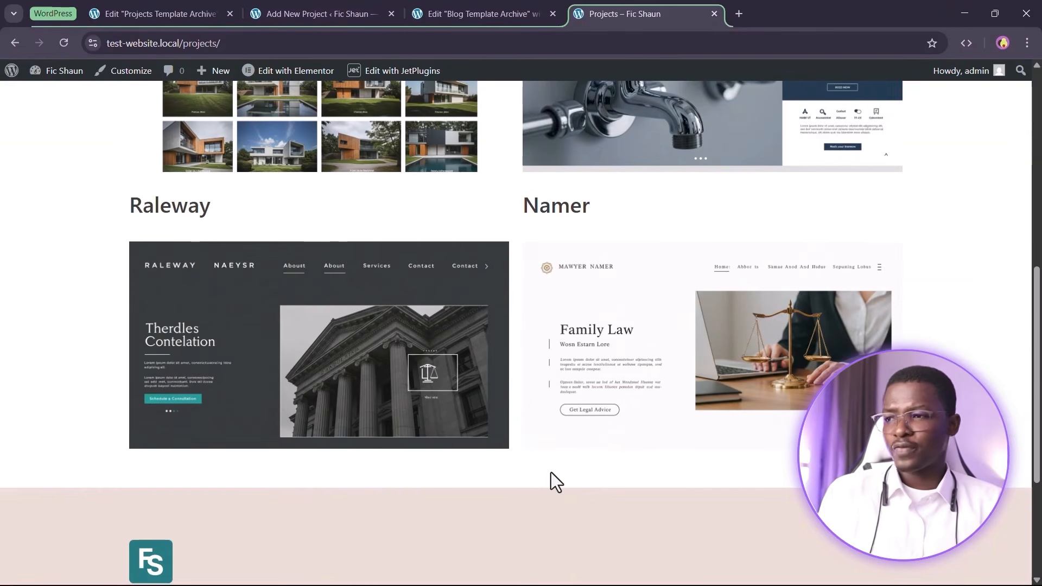
pyautogui.scroll(7, 476, 333)
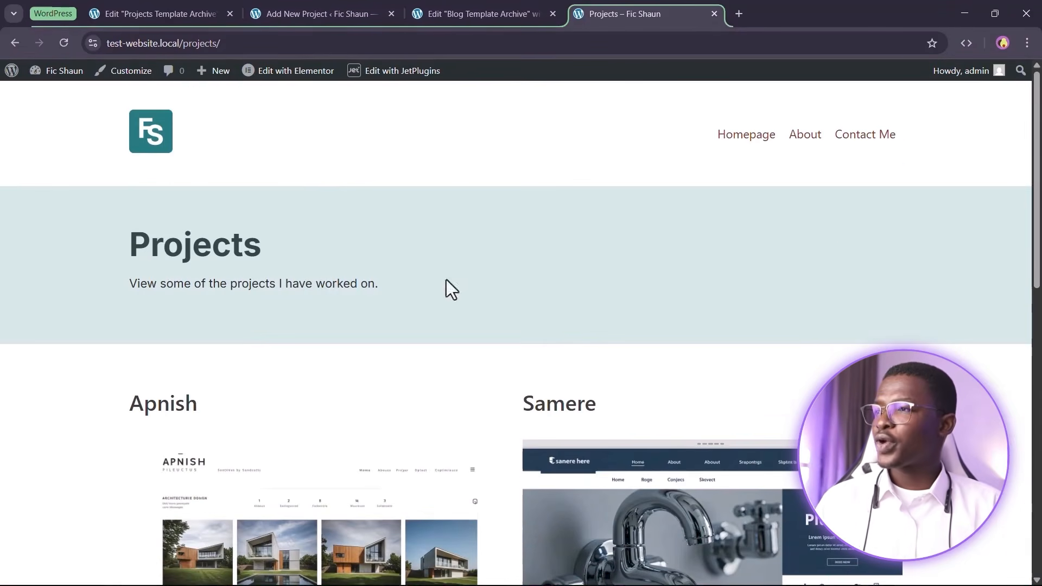
# Switch between the Add New Project and Blog Template Archive tabs
pyautogui.click(297, 10)
pyautogui.click(414, 12)
pyautogui.click(304, 13)
# Review the five projects and the single 'Filter By Skills' smart filter, then bring up the Projects Template Archive editor
pyautogui.click(20, 86)
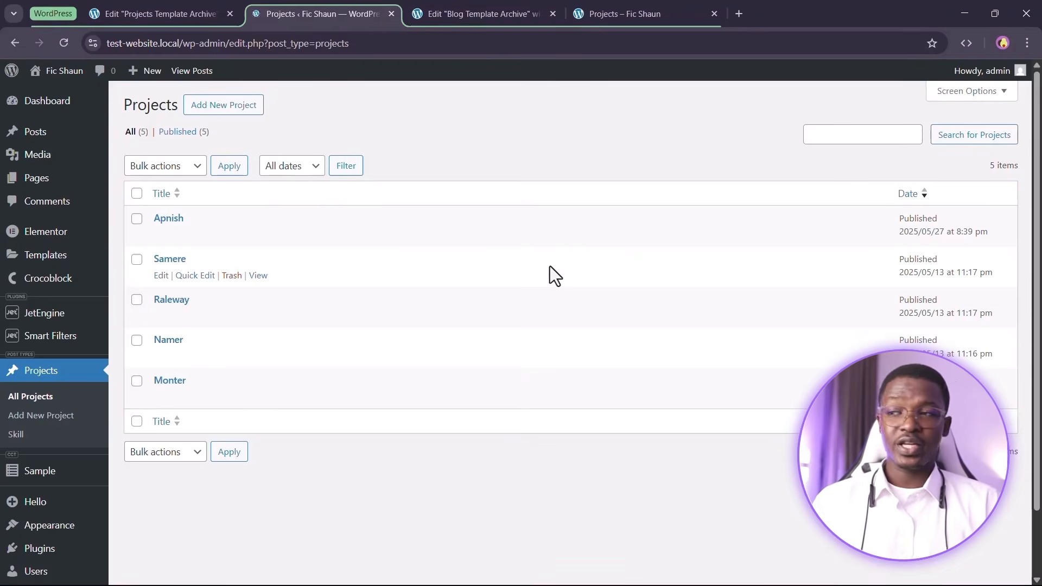
pyautogui.moveTo(45, 349)
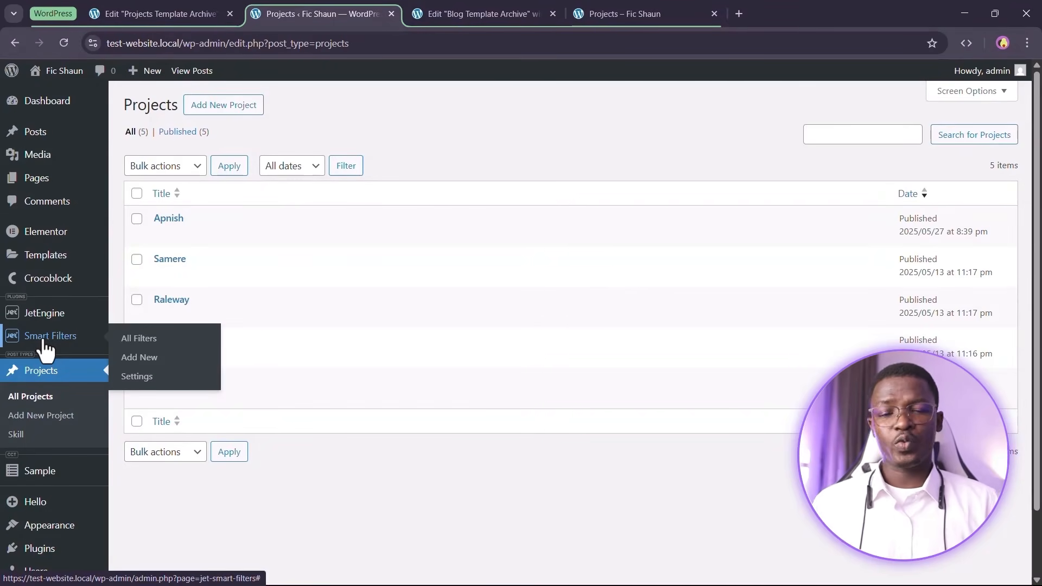
pyautogui.click(43, 342)
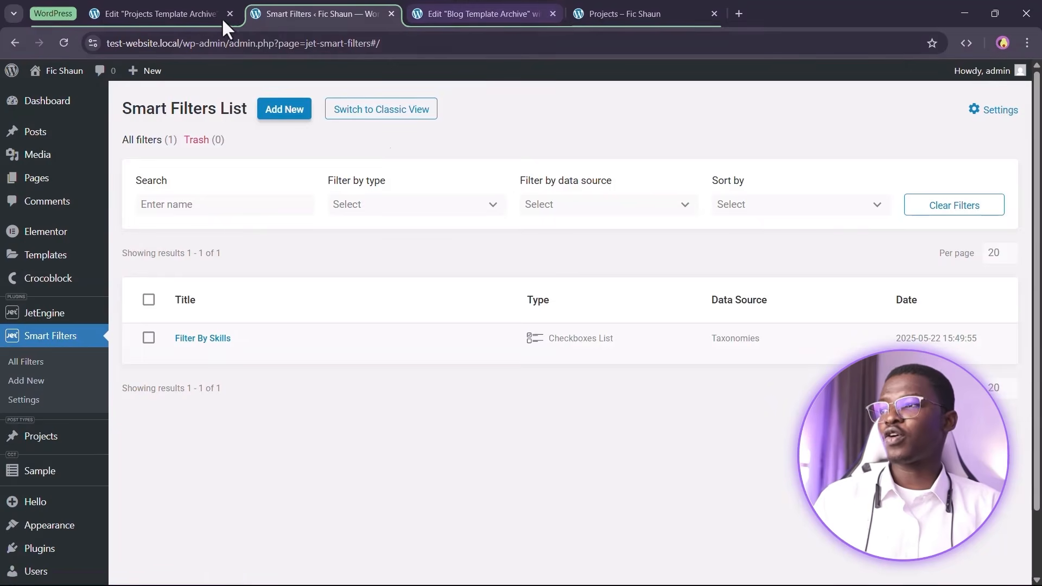
pyautogui.moveTo(191, 8); pyautogui.dragTo(521, 11)
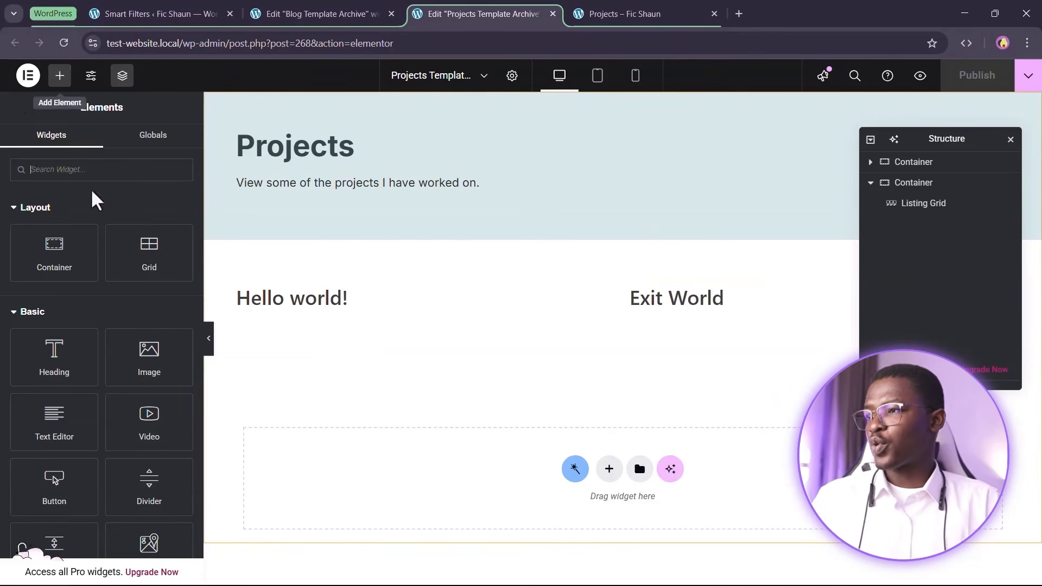
# Search the widgets for 'pagi' and place a Pagination widget below the Listing Grid
pyautogui.click(92, 172)
pyautogui.write('page')
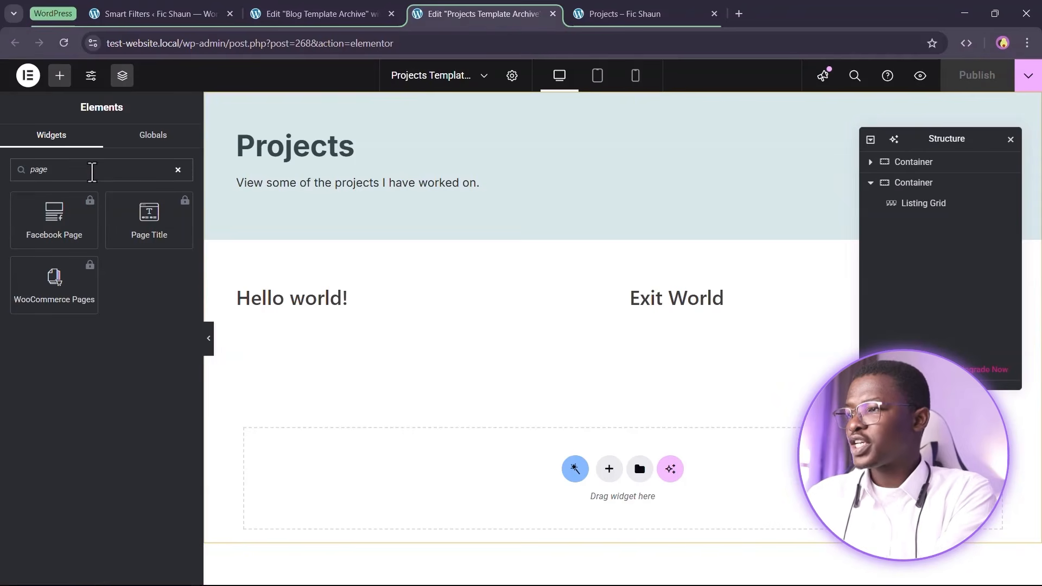
pyautogui.press('BackSpace')
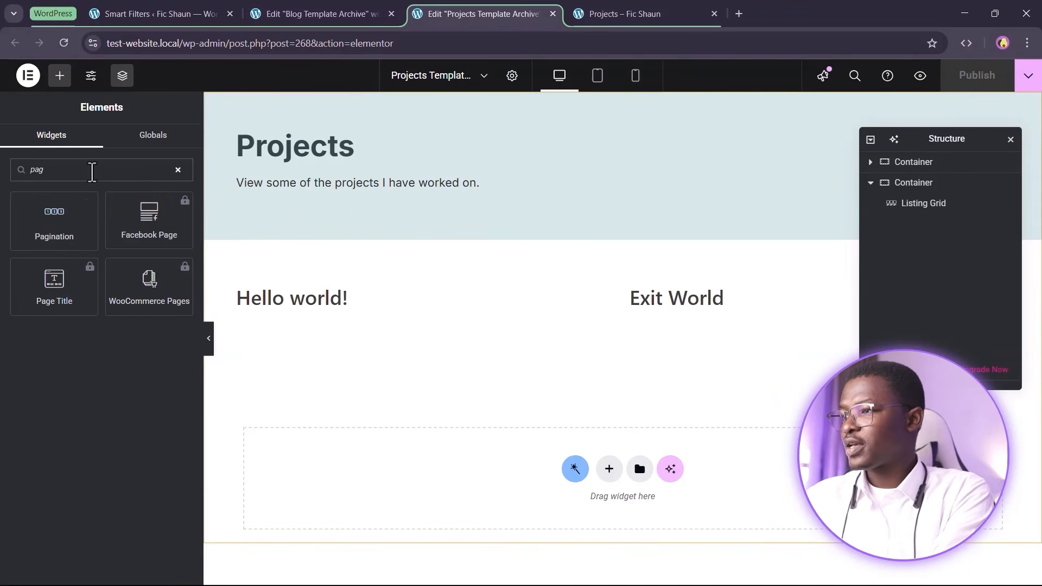
pyautogui.write('i')
pyautogui.moveTo(33, 229); pyautogui.dragTo(445, 346)
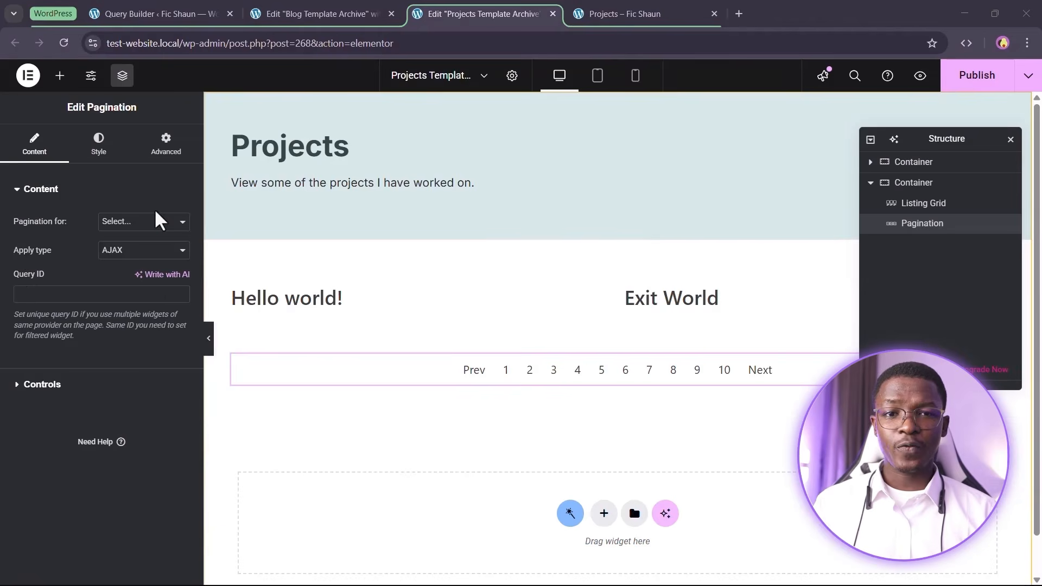
# Set the pagination for JetEngine, apply type Page reload, and Query ID 'projectsarchive'
pyautogui.click(145, 223)
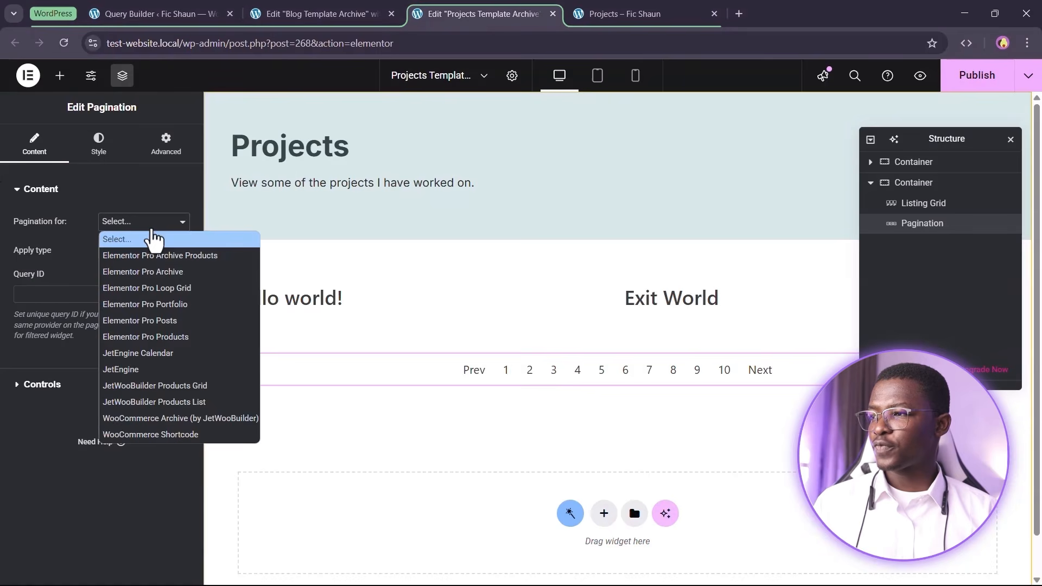
pyautogui.click(174, 371)
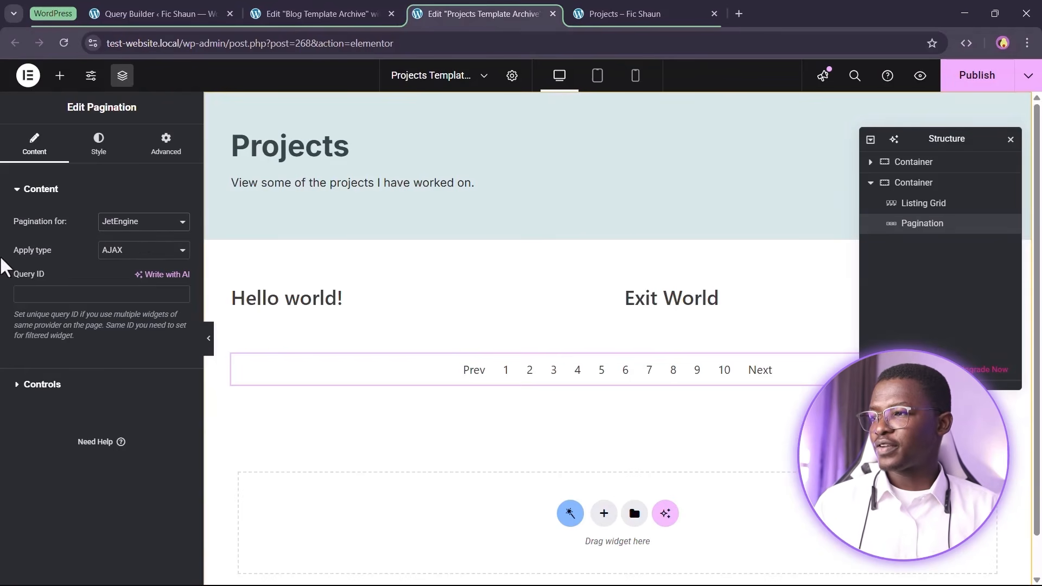
pyautogui.click(174, 251)
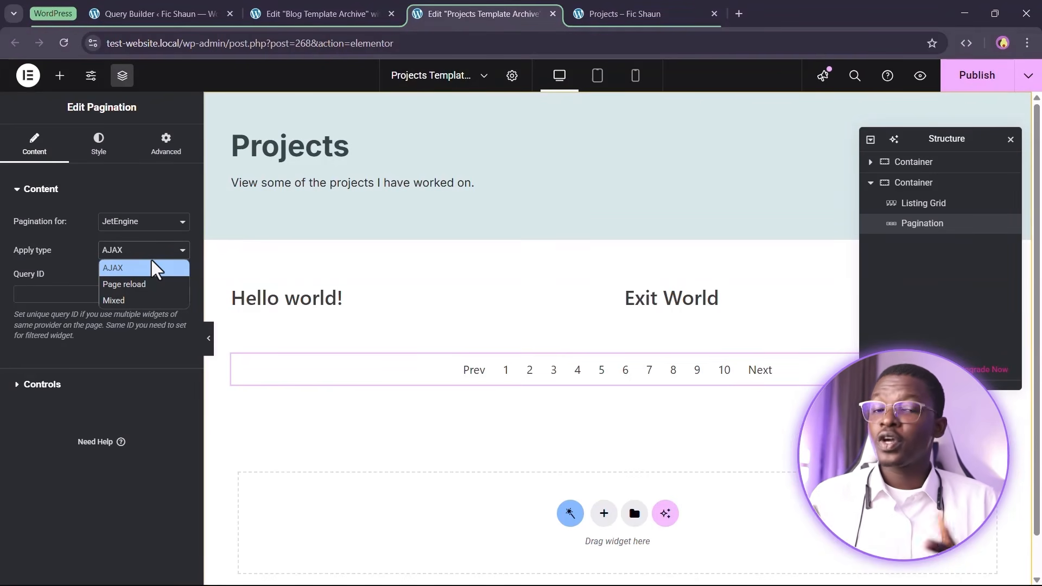
pyautogui.click(139, 284)
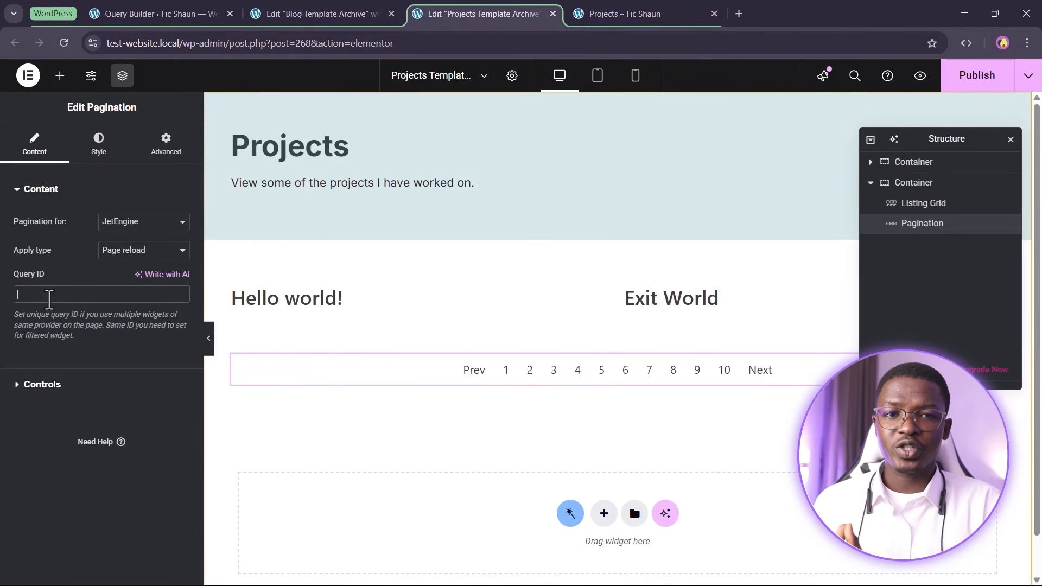
pyautogui.write('projects-archive')
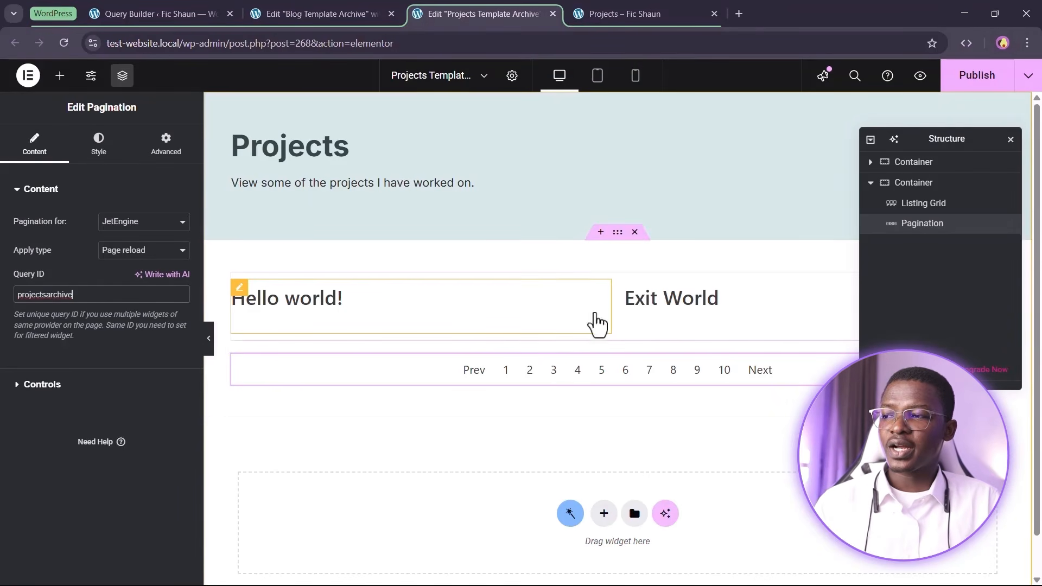
# Confirm the Listing Grid's CSS ID is 'projectsarchive' and publish the template
pyautogui.click(740, 289)
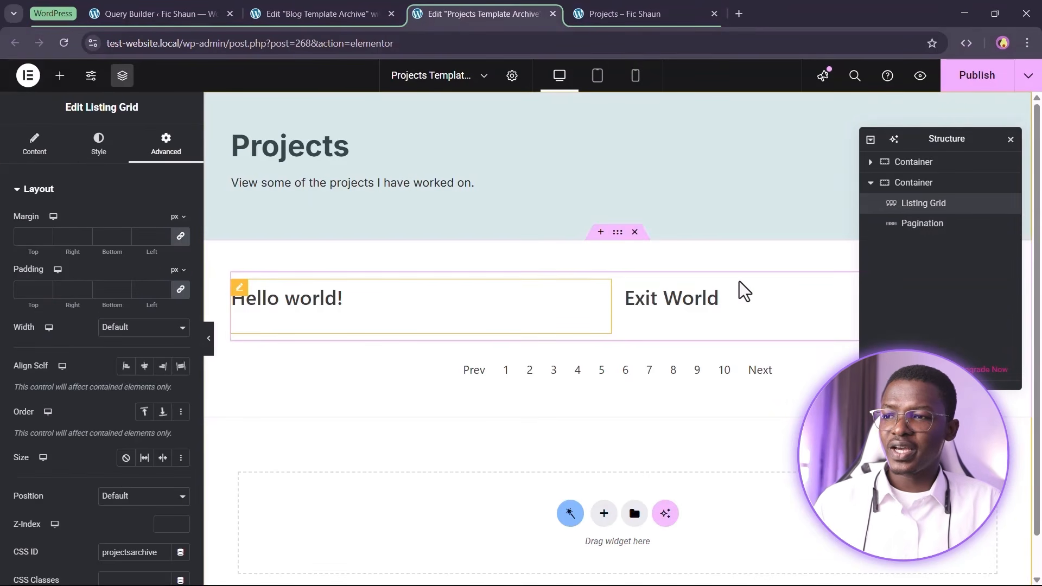
pyautogui.scroll(-5, 132, 355)
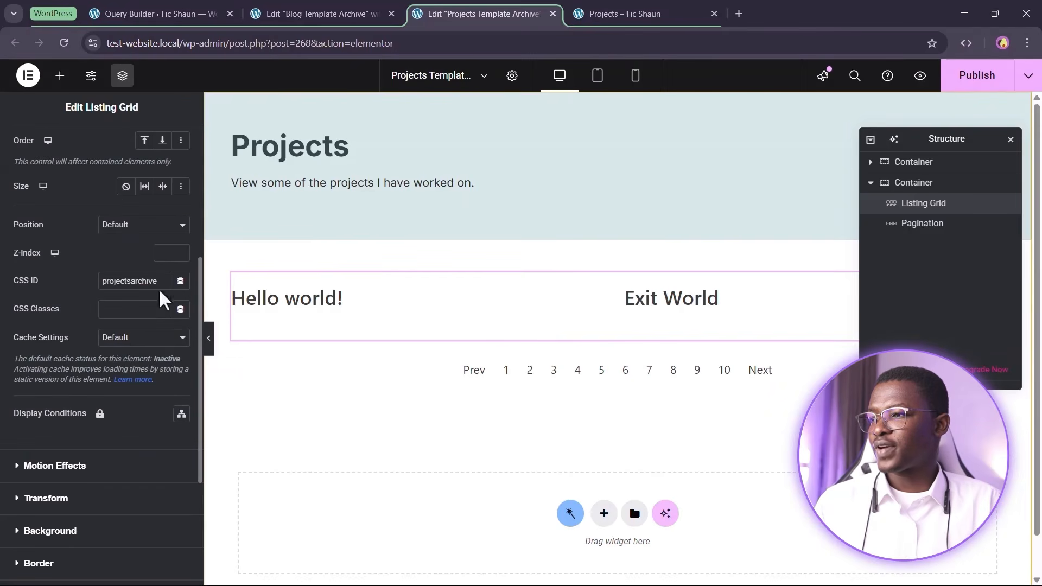
pyautogui.moveTo(165, 281); pyautogui.dragTo(35, 282)
pyautogui.click(104, 309)
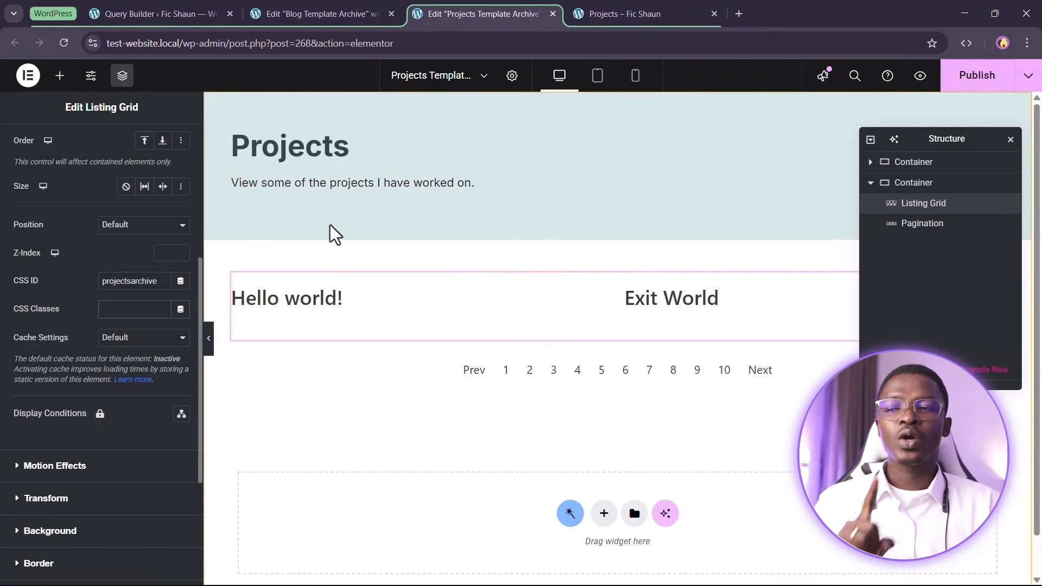
pyautogui.click(969, 72)
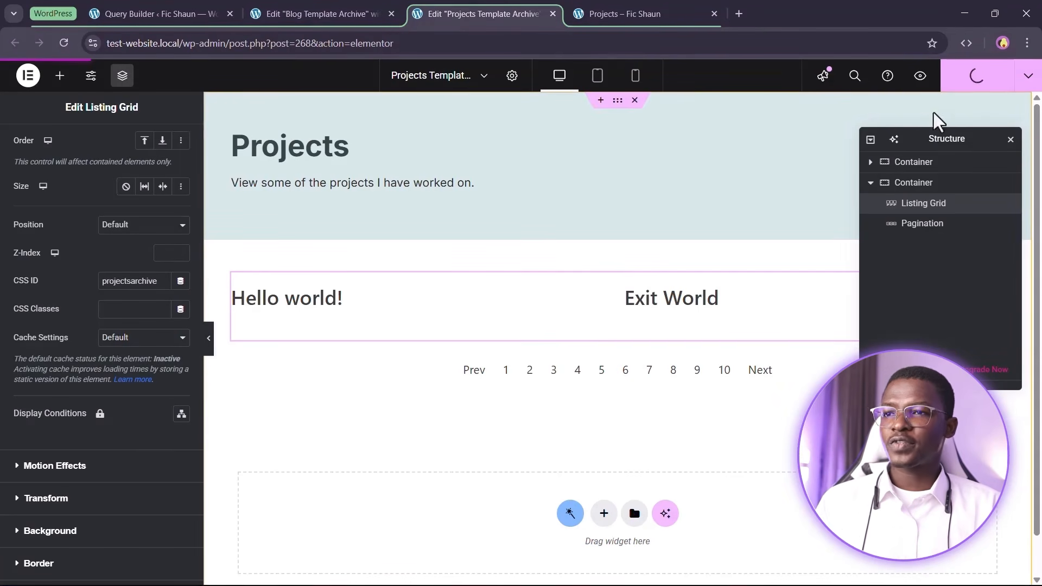
pyautogui.click(163, 13)
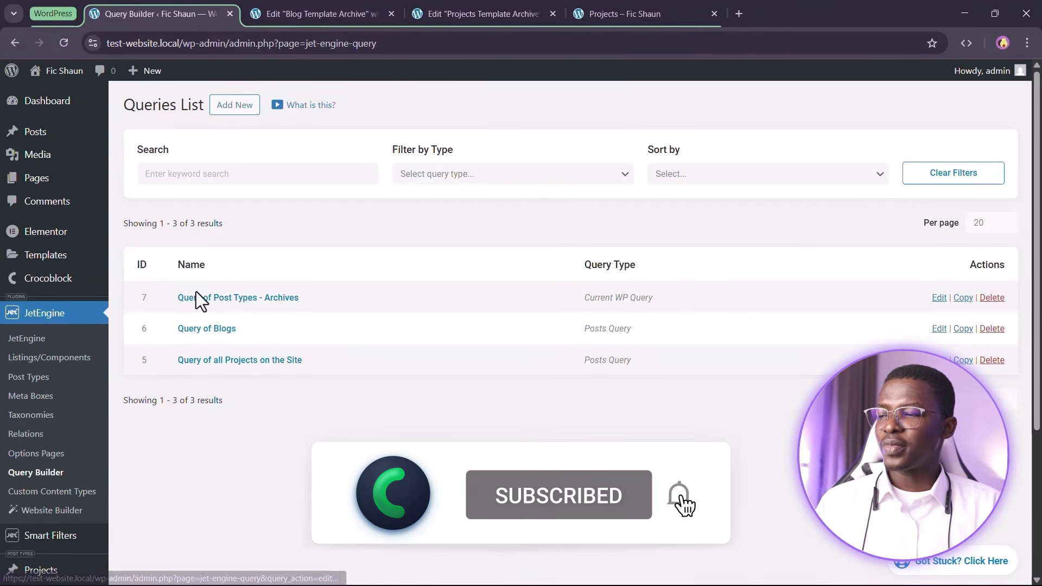
# Give 'Query of Post Types - Archives' Custom Query ID 'projectsarchive', update it, and reload Projects
pyautogui.click(204, 297)
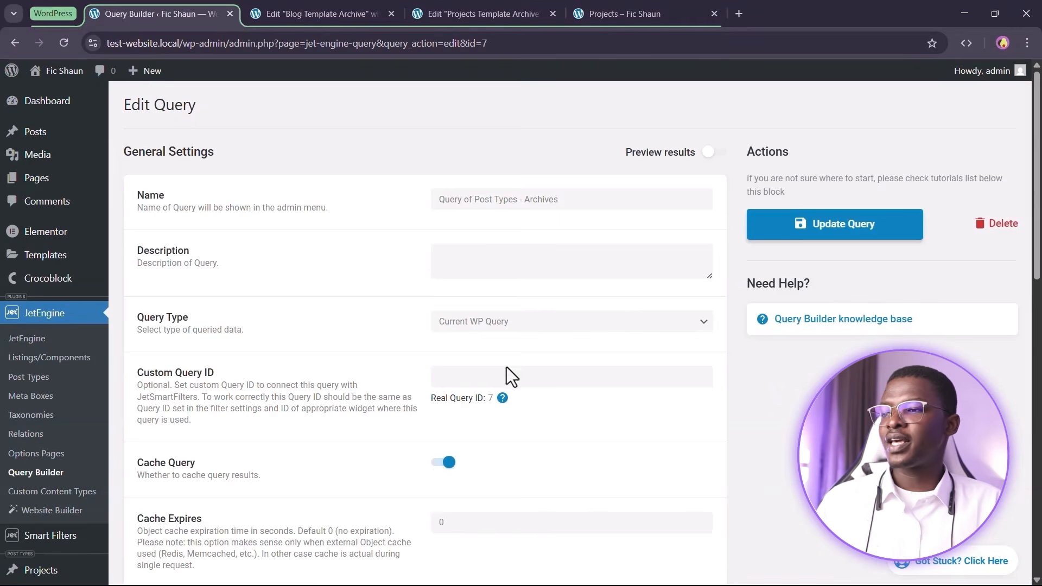
pyautogui.click(495, 376)
pyautogui.write('projectsarchive')
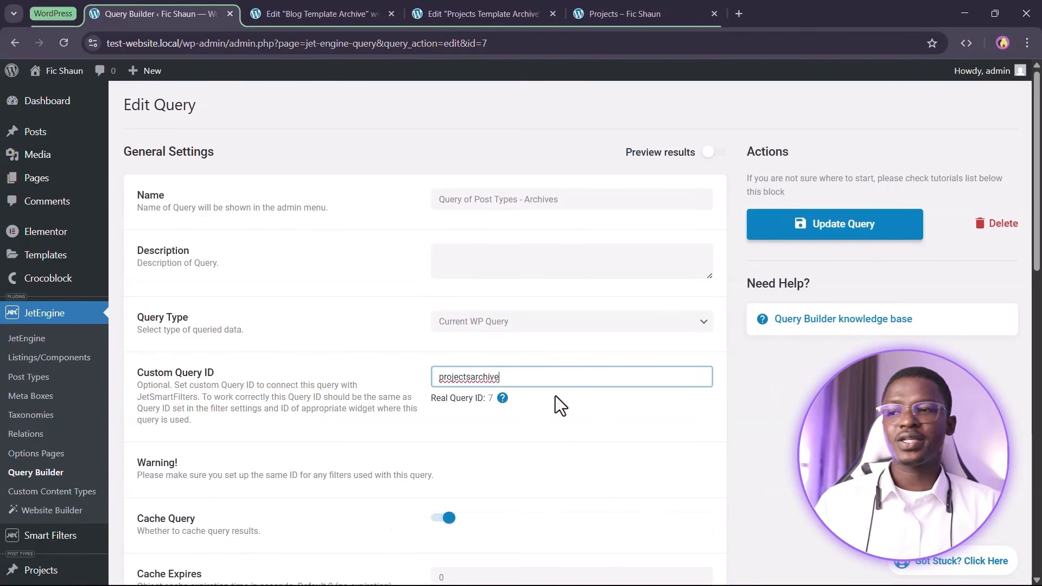
pyautogui.click(851, 227)
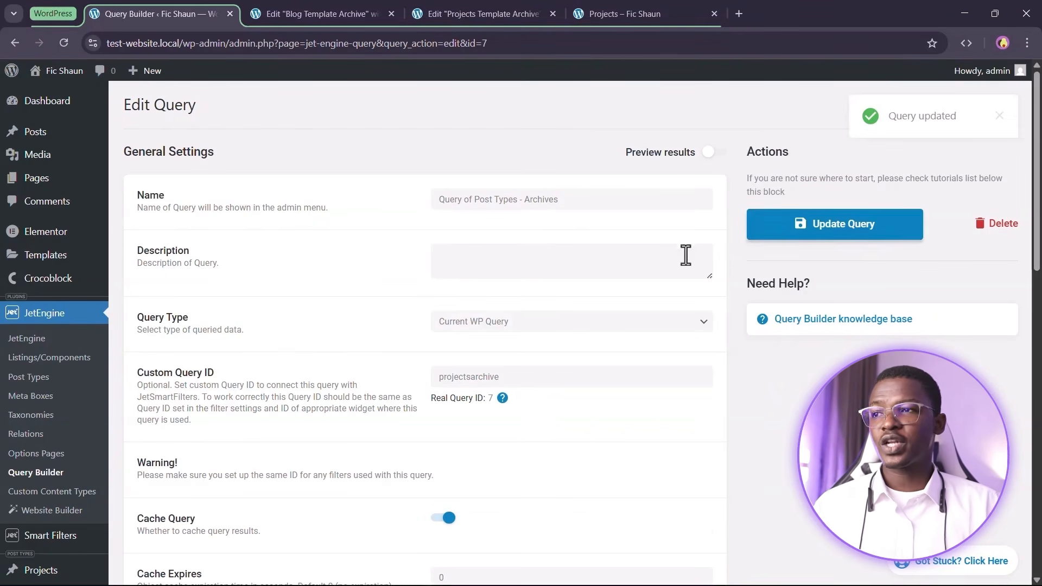
pyautogui.click(630, 14)
pyautogui.click(65, 42)
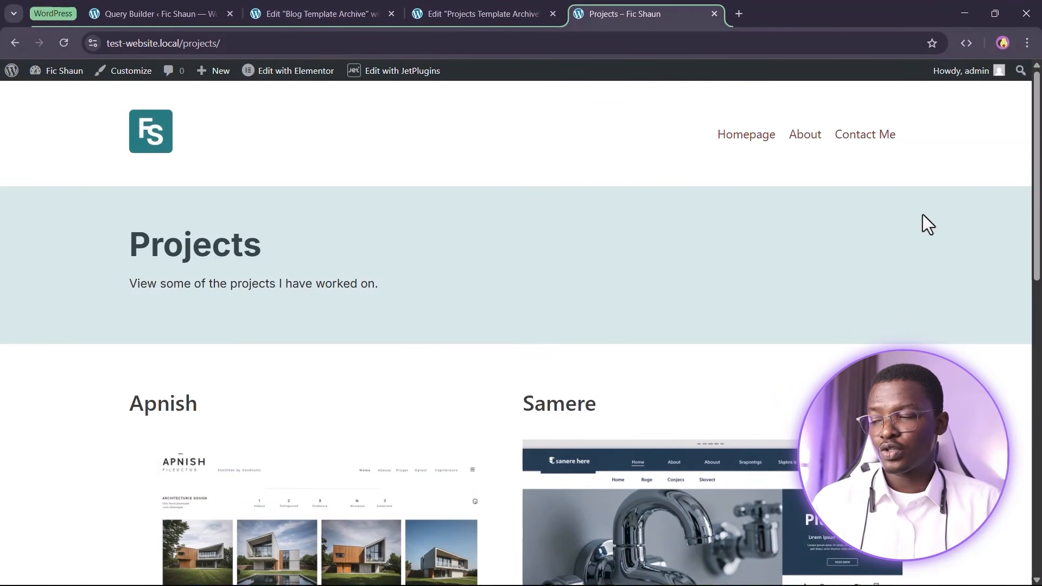
# Move to page 2 of the Projects archive, which shows only Monter
pyautogui.scroll(-10, 922, 213)
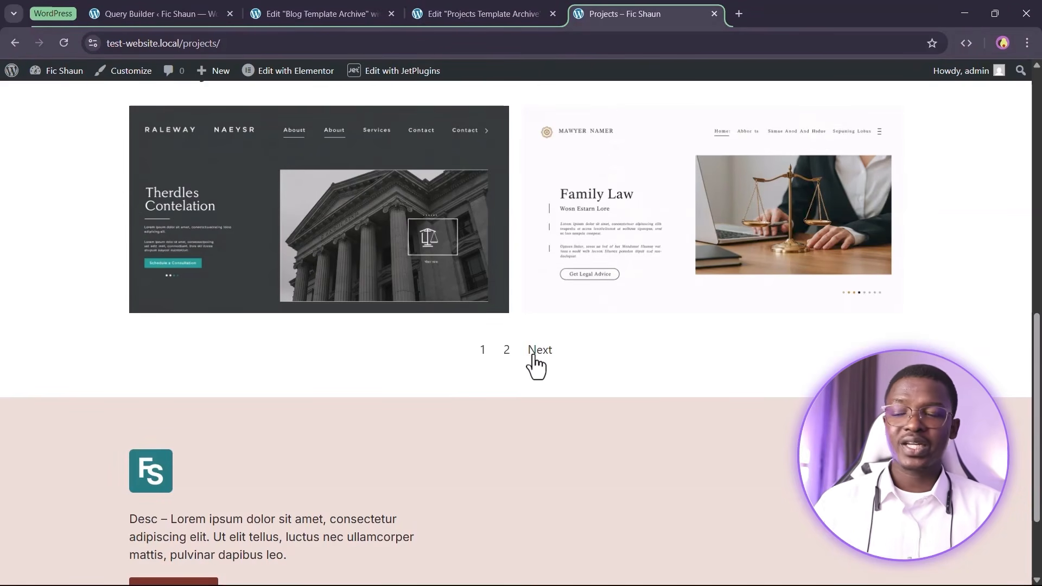
pyautogui.click(547, 358)
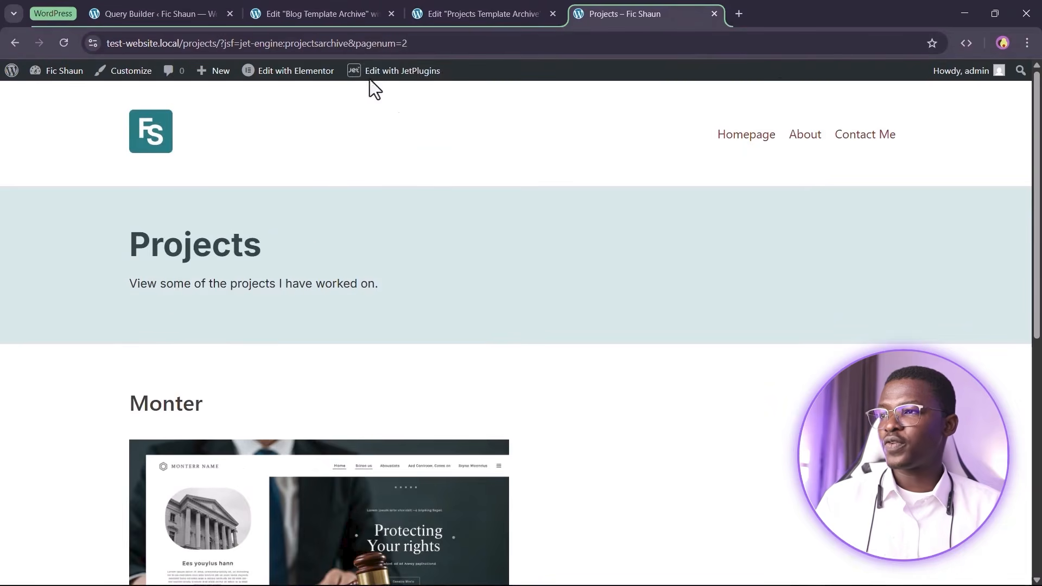
pyautogui.scroll(-3, 304, 246)
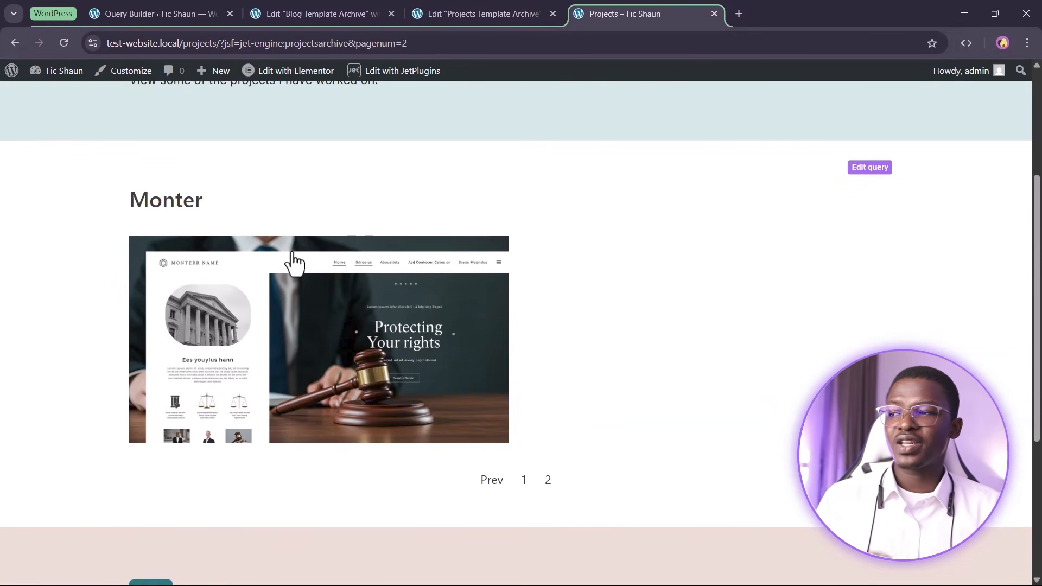